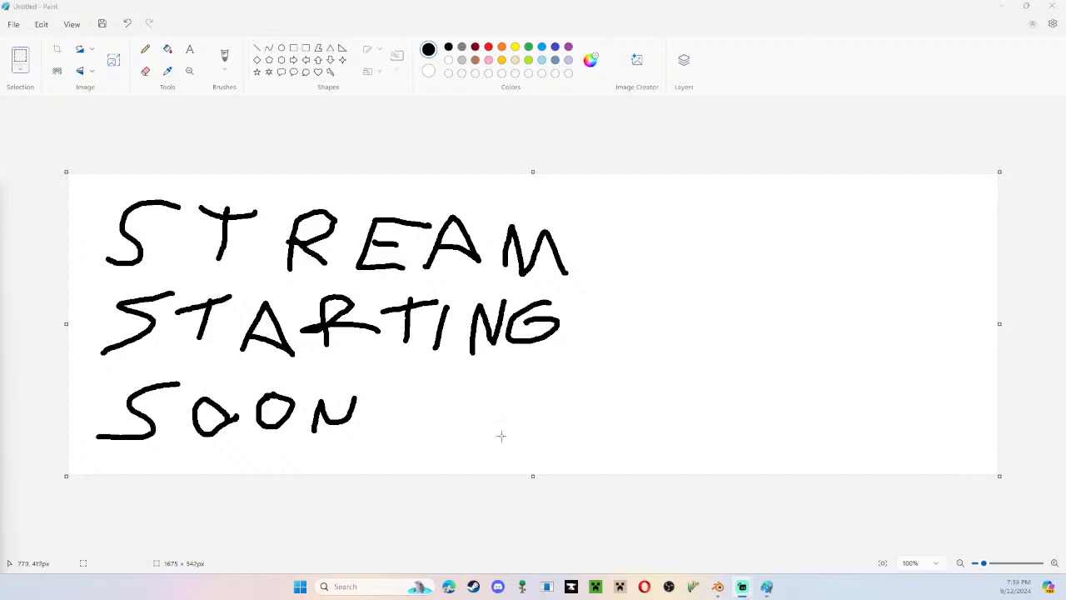
Close the untitled "STREAM STARTING SOON" drawing in Paint without saving it.
left_click(1051, 6)
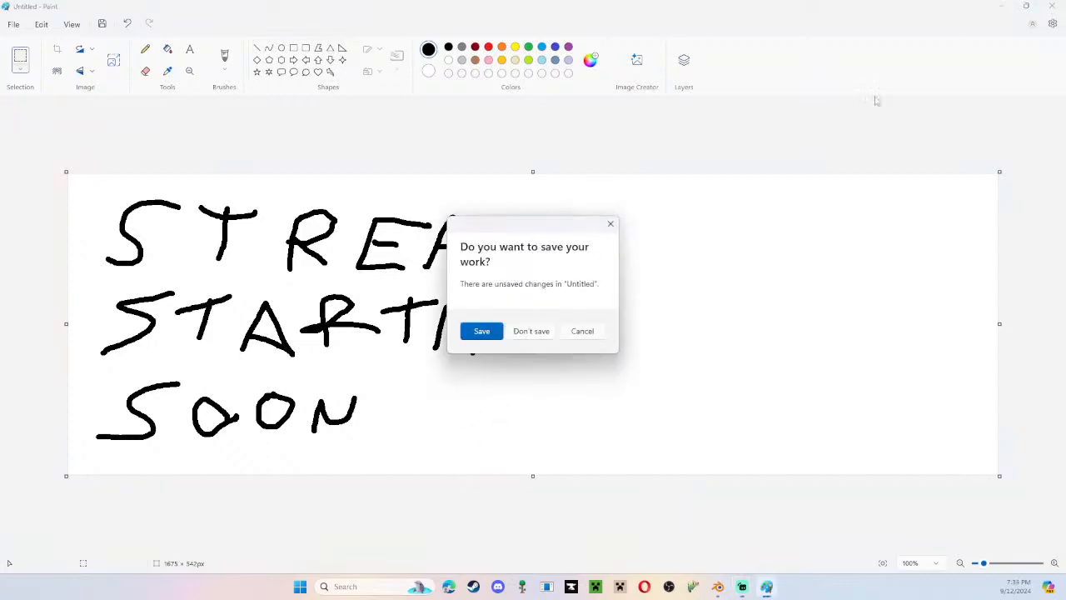
left_click(518, 333)
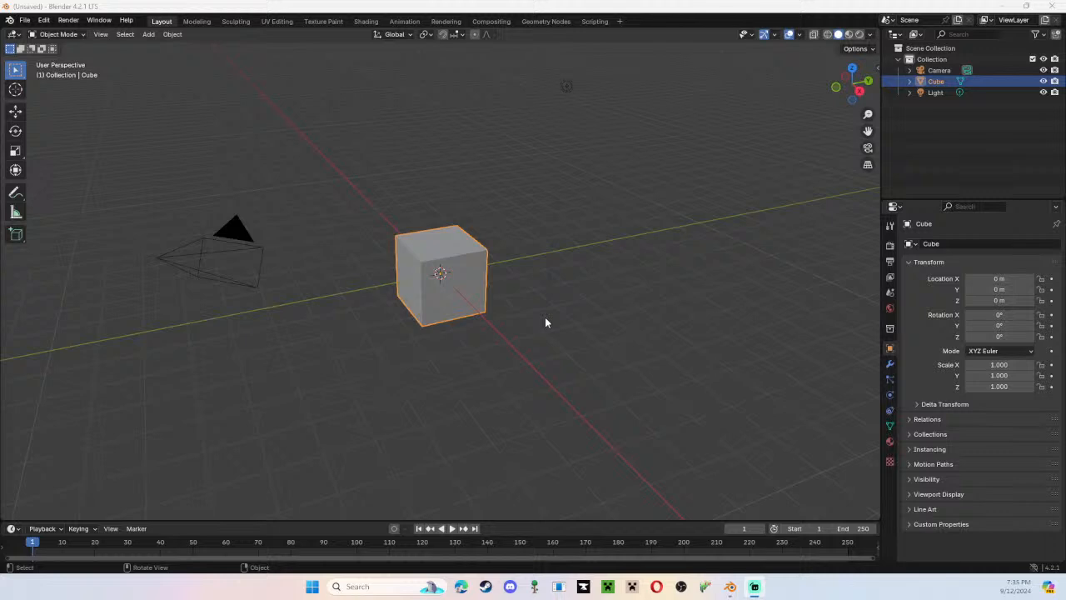
In Blender, try rotating the default cube freely and around the global X, Y and Z axes, and cancel the rotation.
middle_click_drag(419, 285, 683, 283)
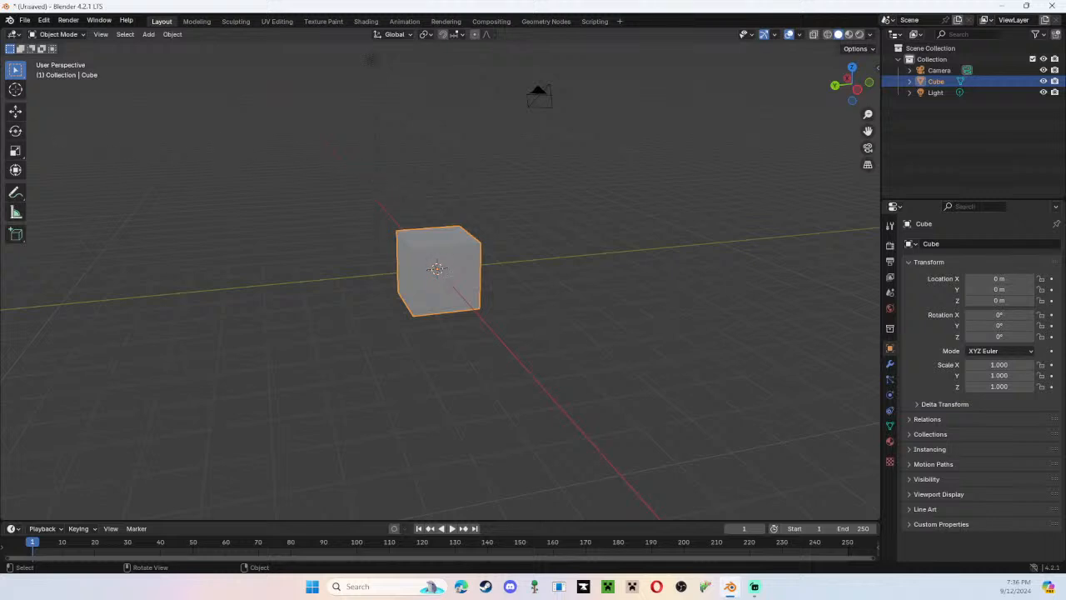
key("r")
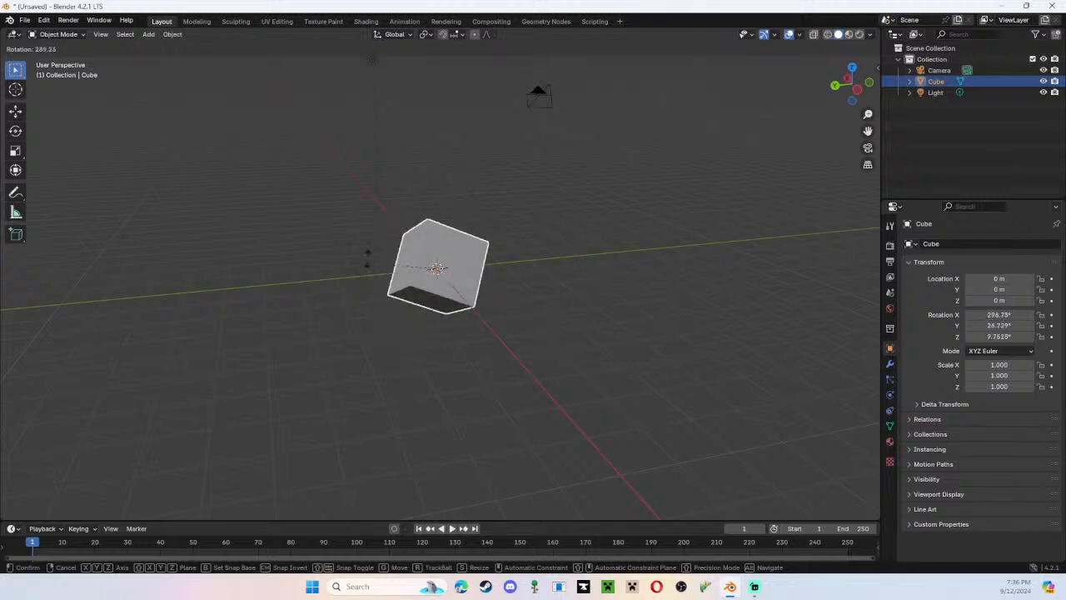
key("x")
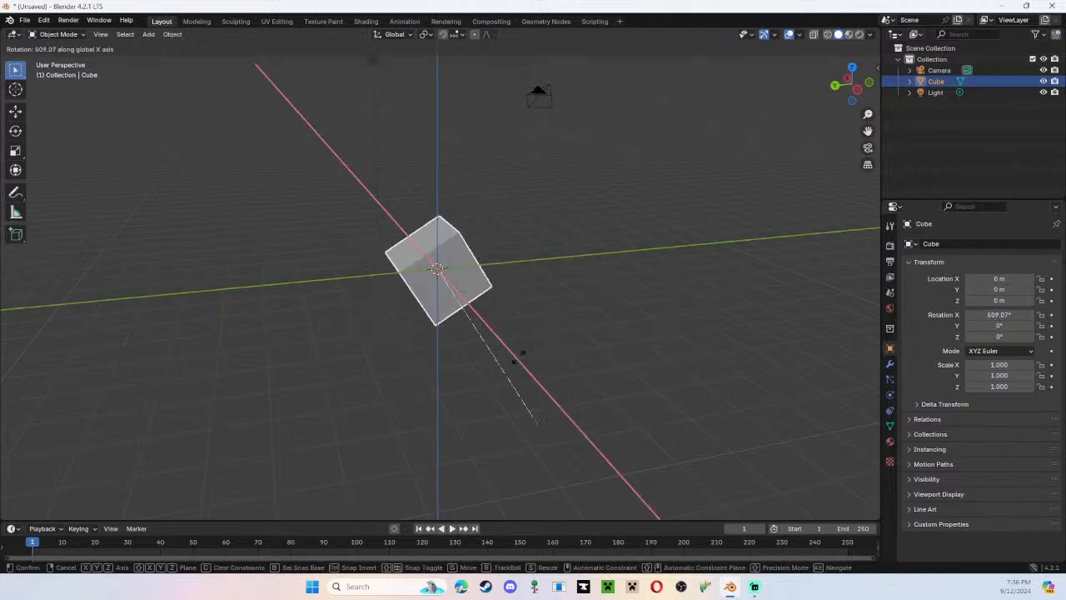
key("z")
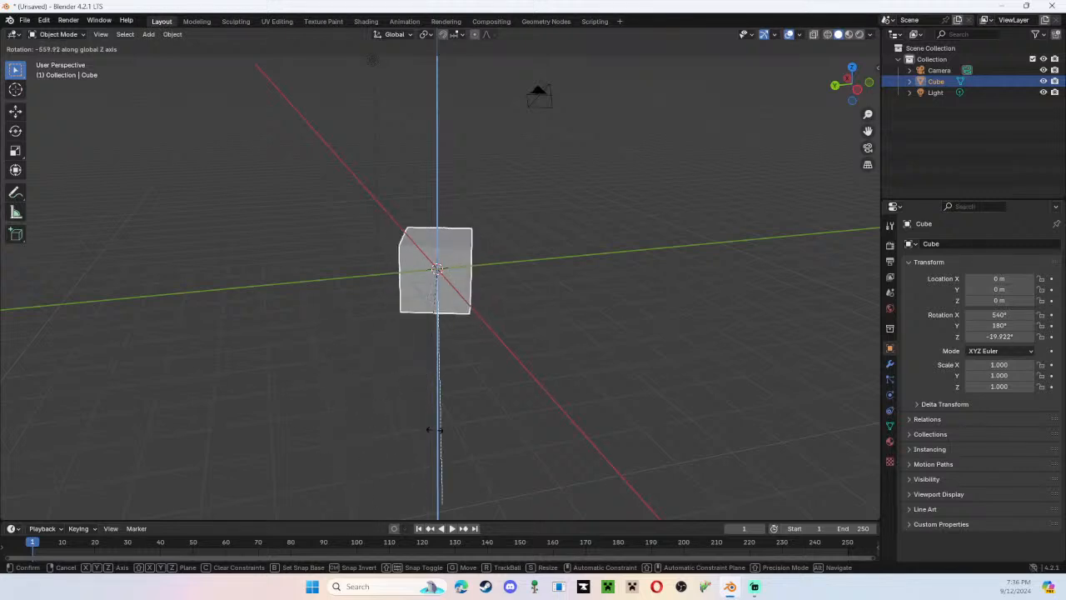
key("x")
key("y")
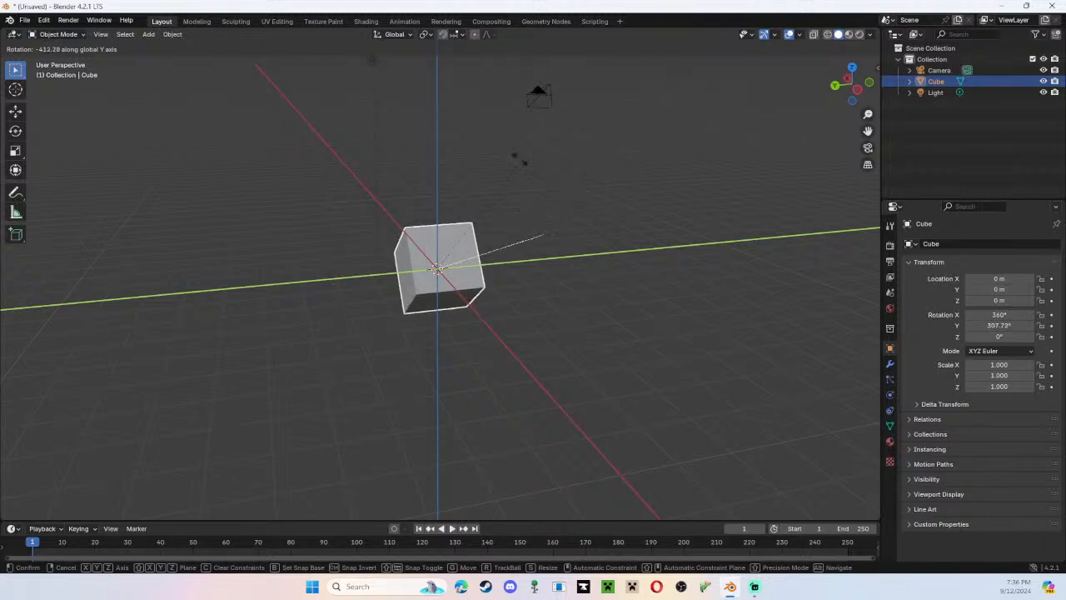
key("x")
key("y")
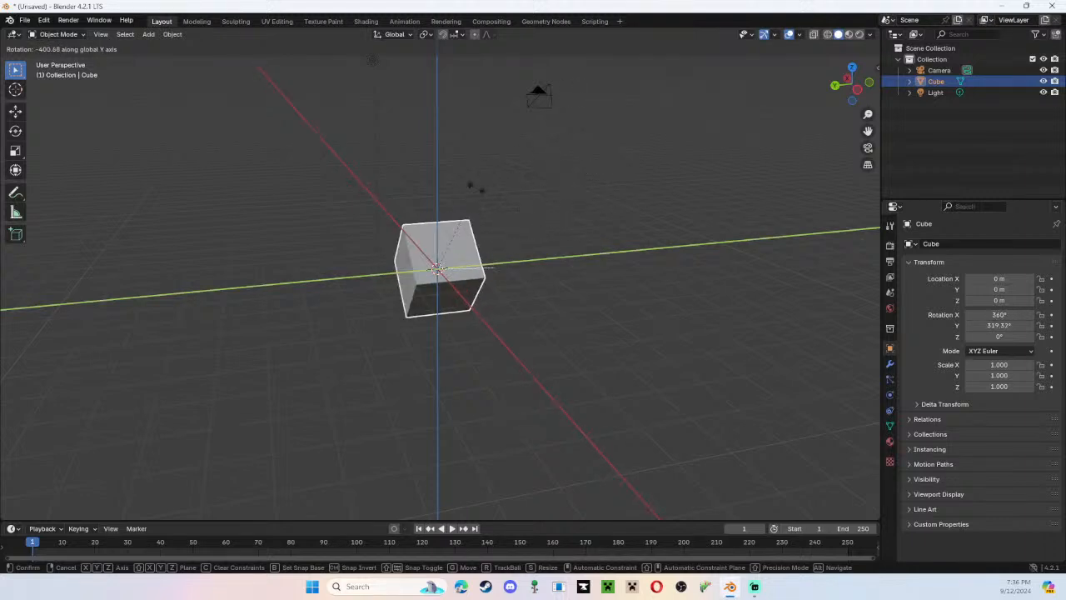
key("z")
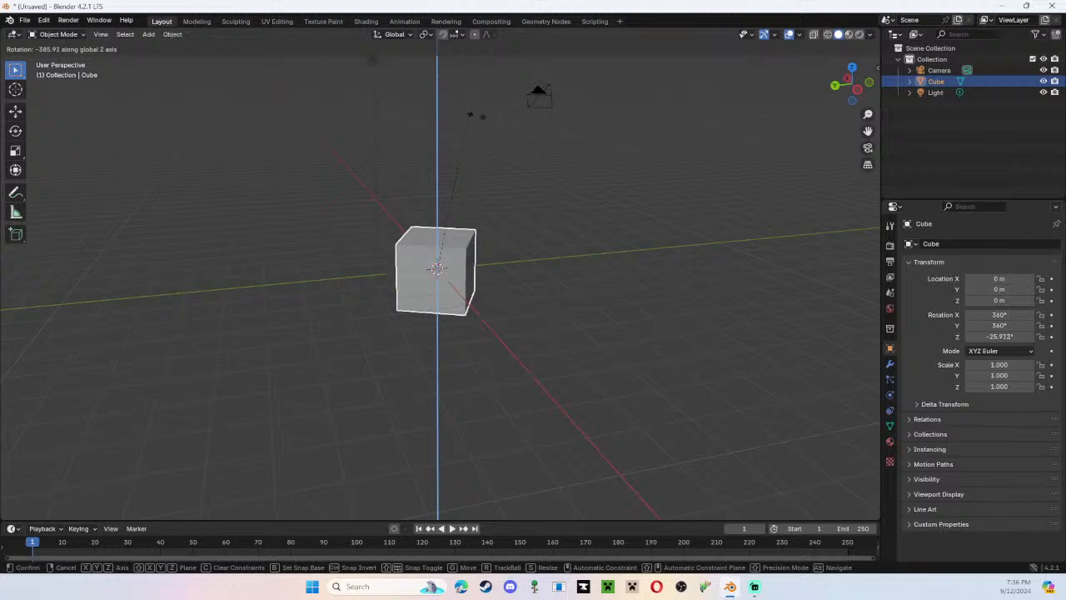
key("Escape")
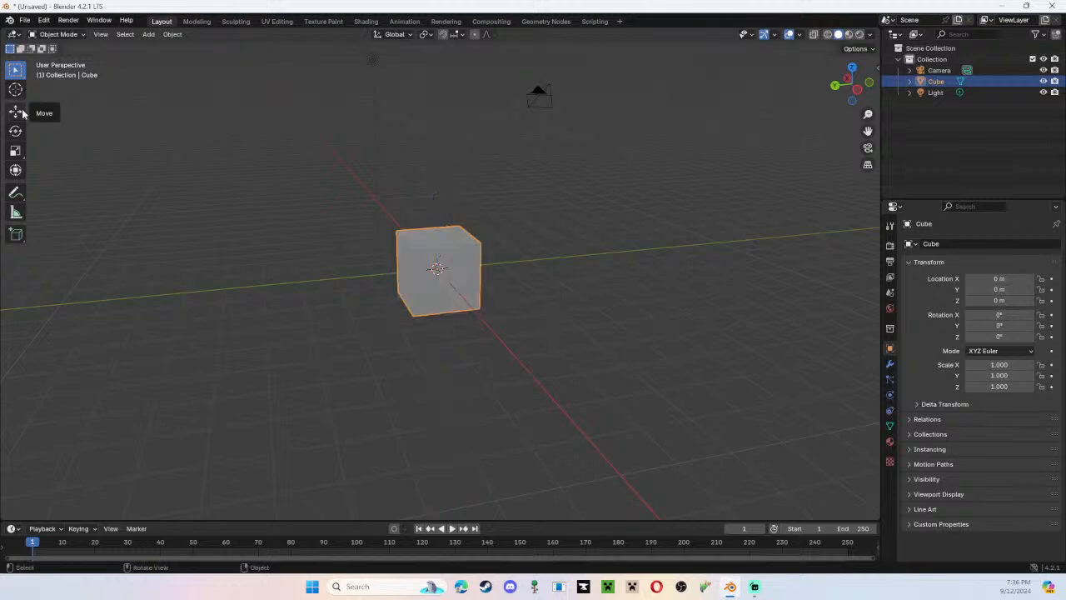
Try moving the cube freely and along the global Z and Y axes, and cancel the move.
key("g")
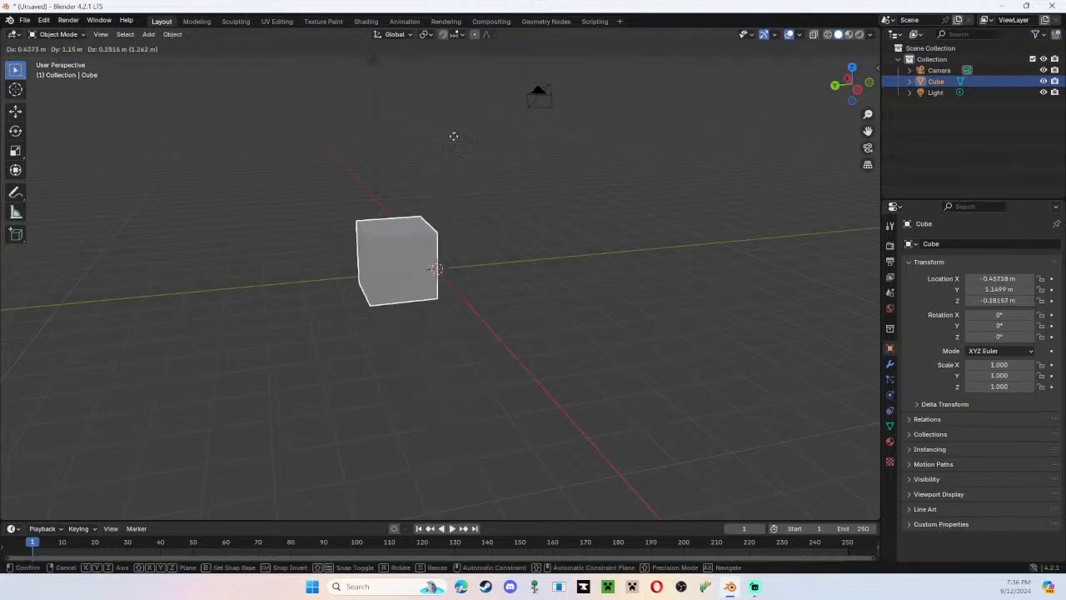
key("z")
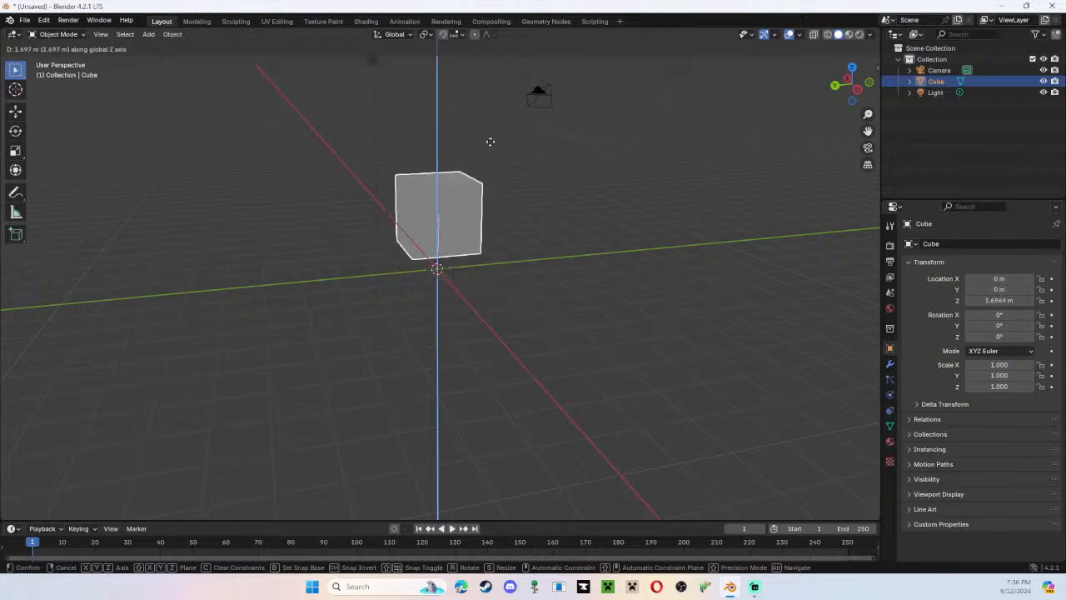
key("y")
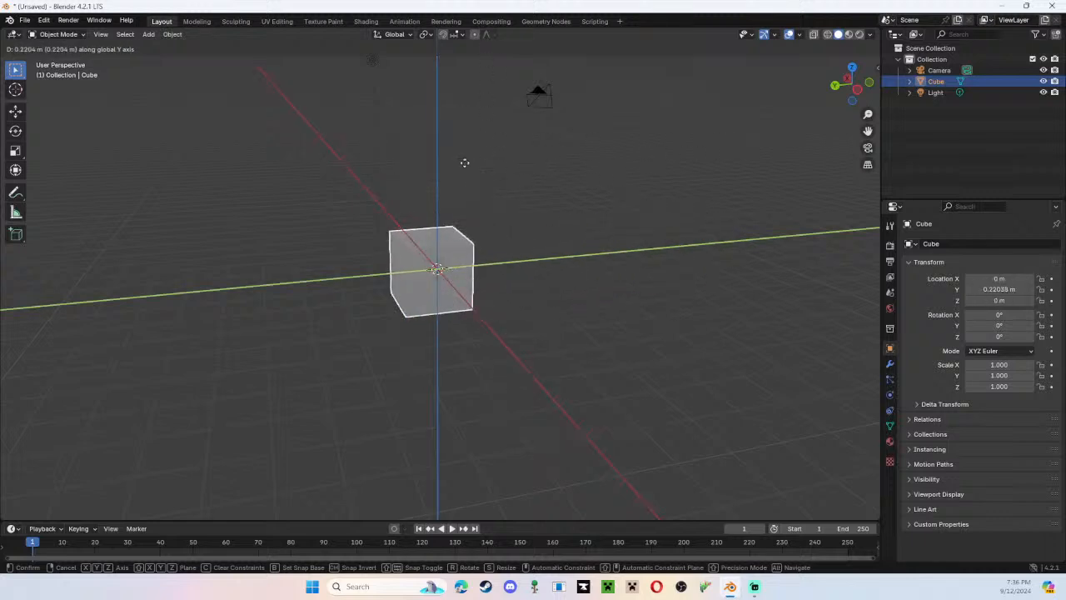
key("Escape")
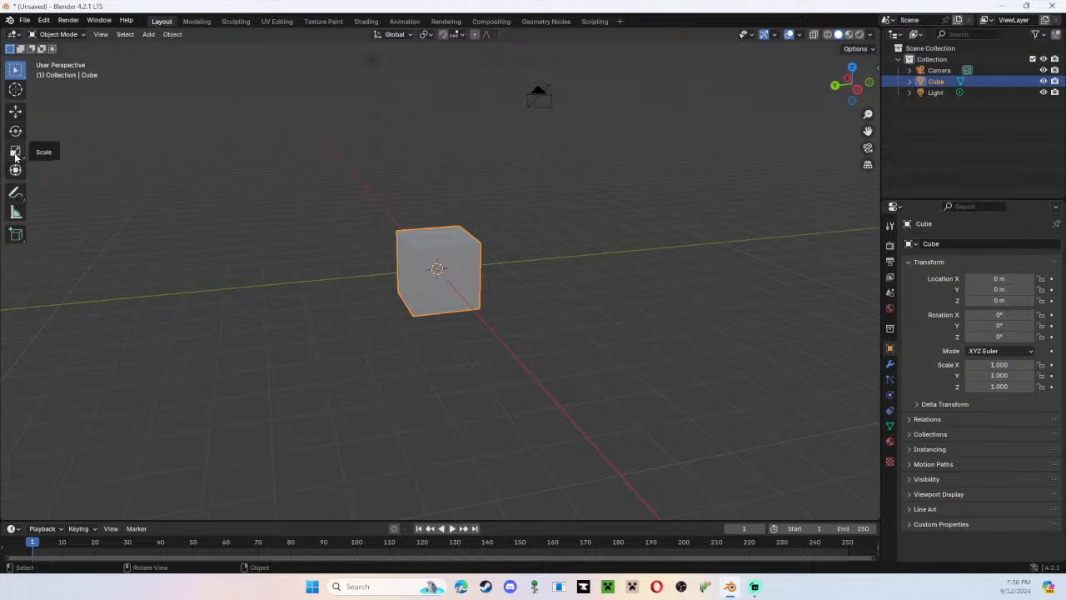
Try scaling the cube uniformly and along the global X, Y and Z axes, and cancel the scaling.
key("s")
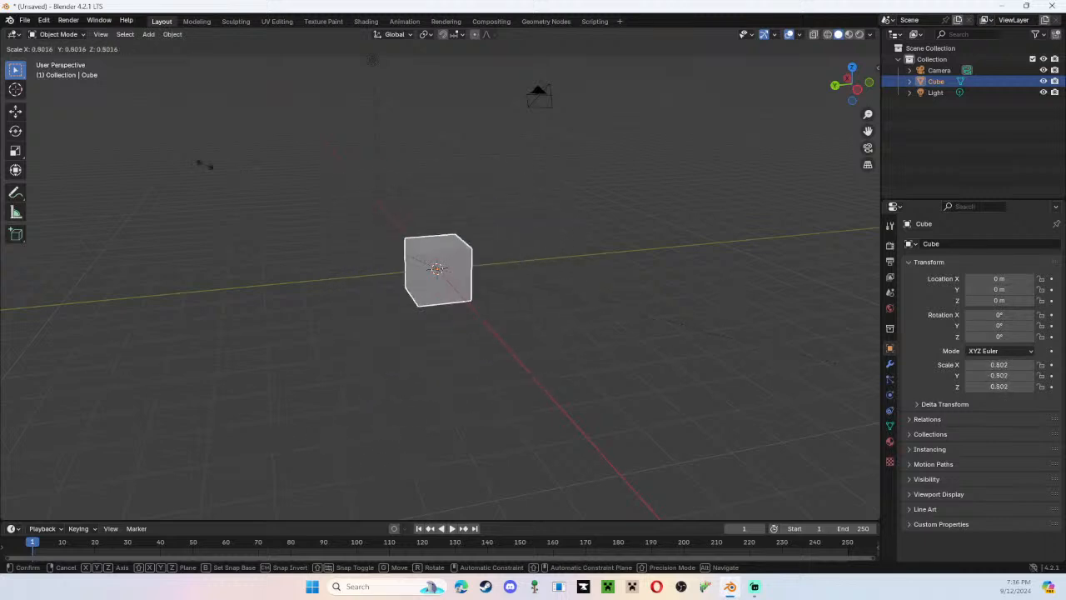
key("z")
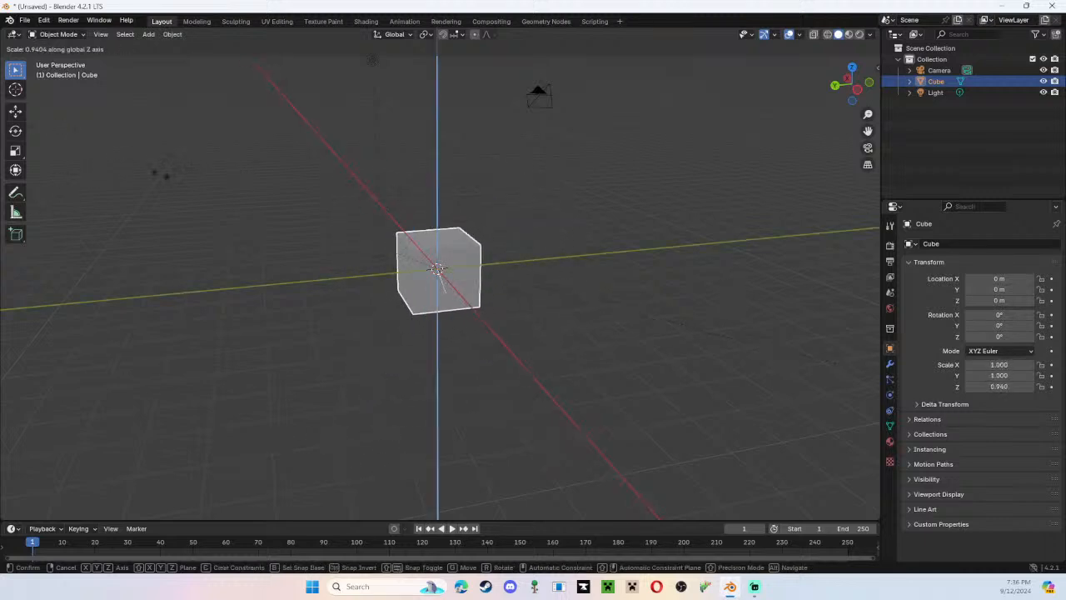
key("y")
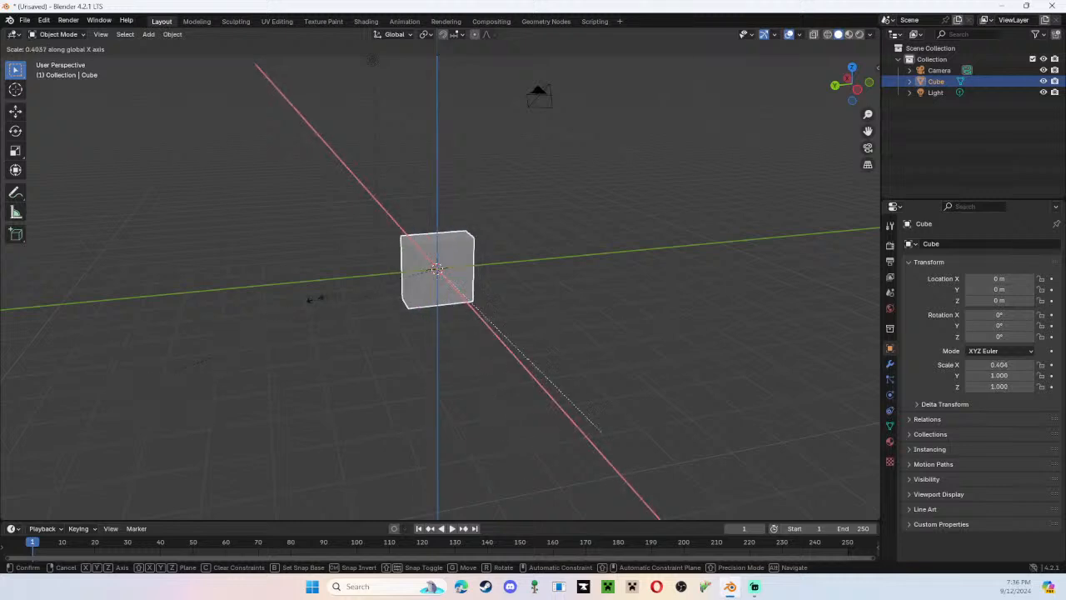
key("x")
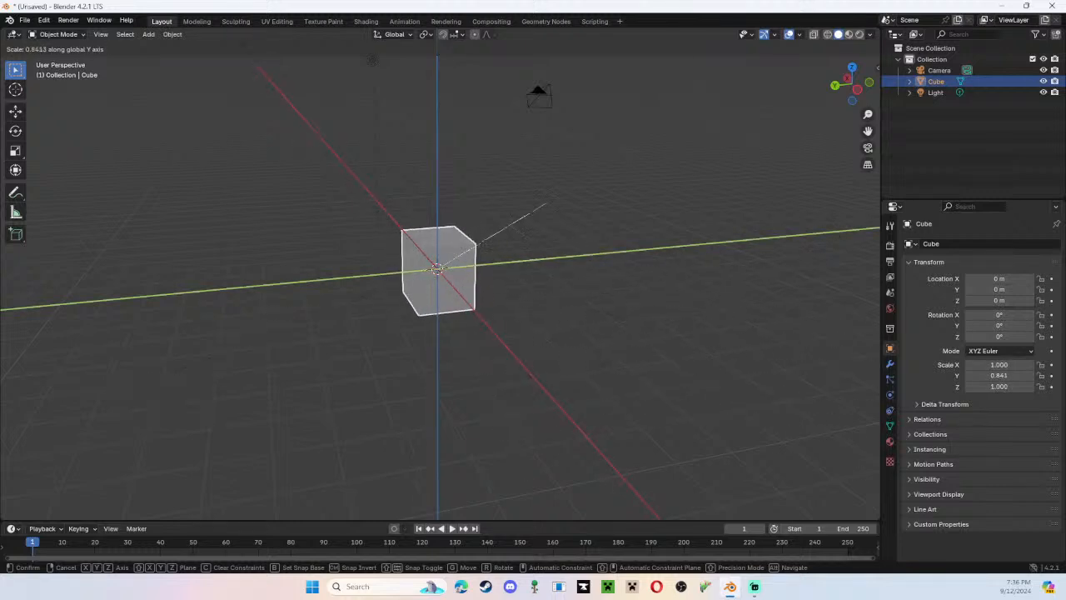
key("z")
key("Escape")
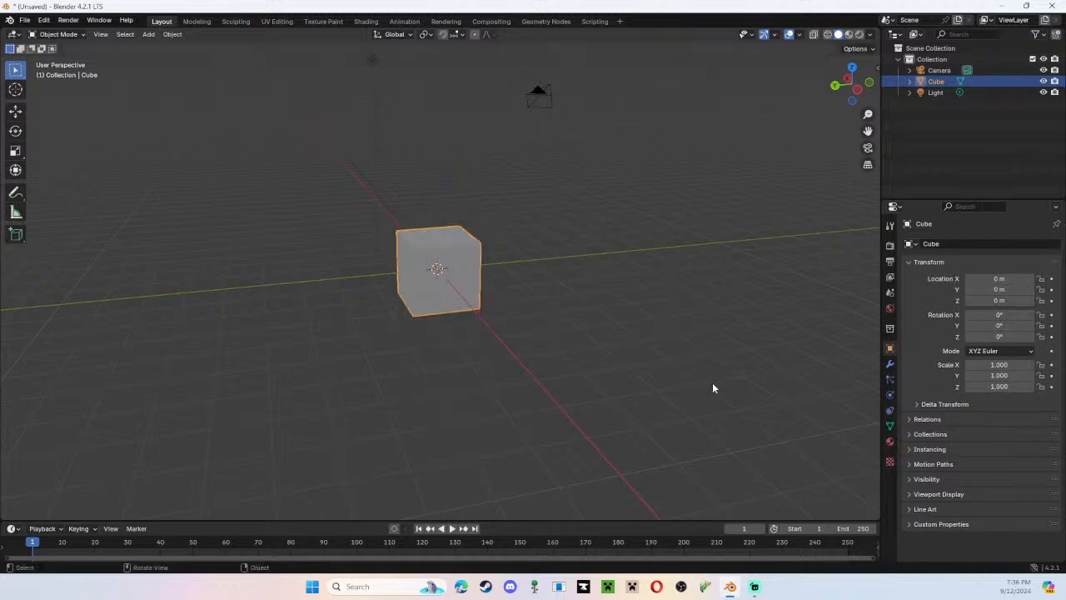
Deselect the cube, look through the scene camera and select the camera by its frame.
left_click(567, 300)
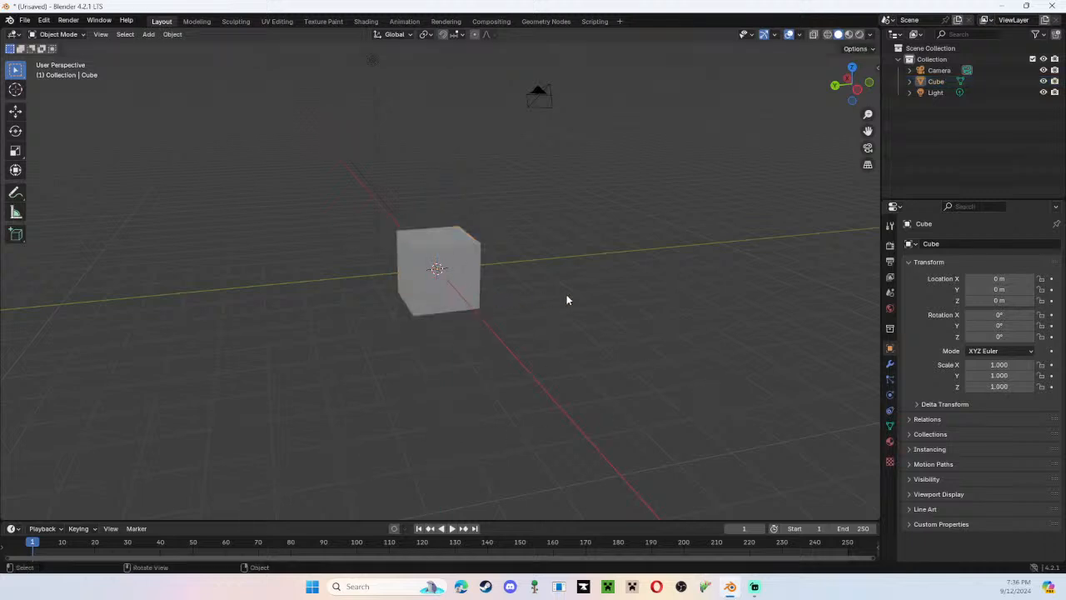
middle_click_drag(526, 255, 527, 255)
middle_click_drag(462, 236, 325, 221)
key("KP_0")
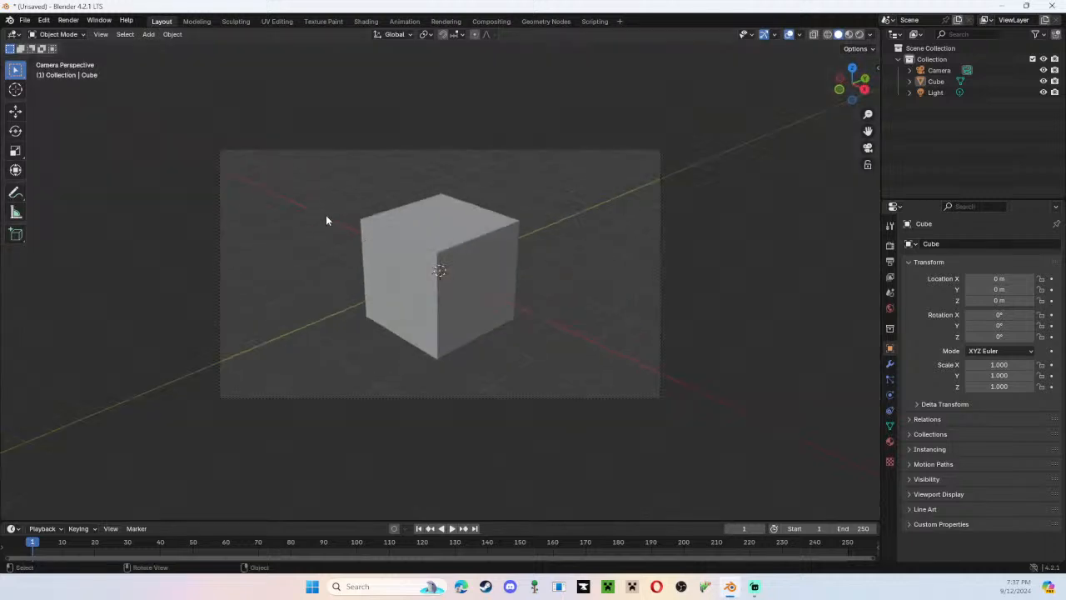
left_click(591, 150)
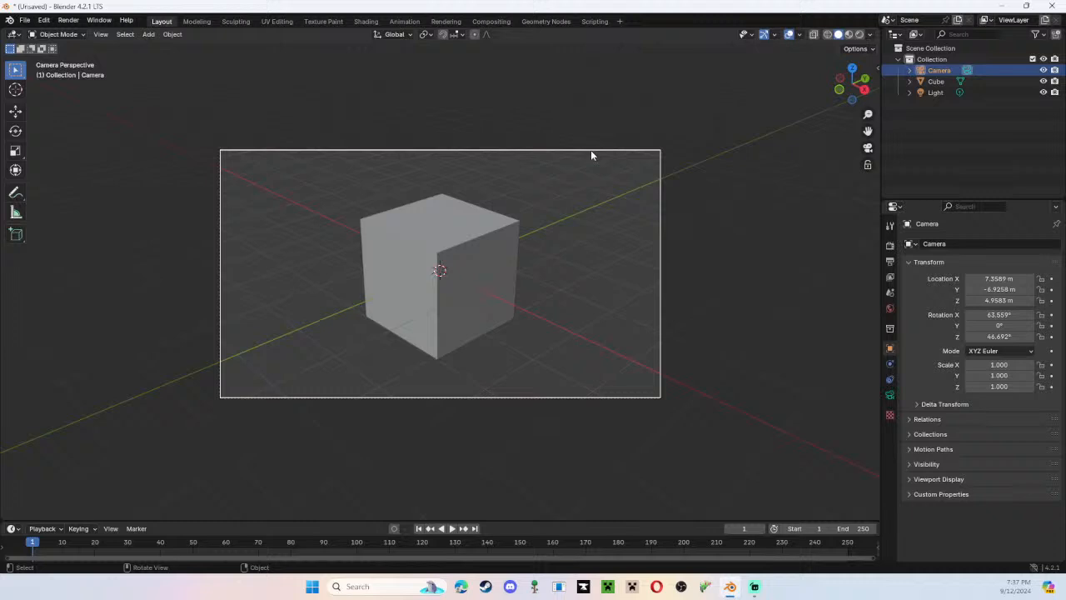
left_click(910, 71)
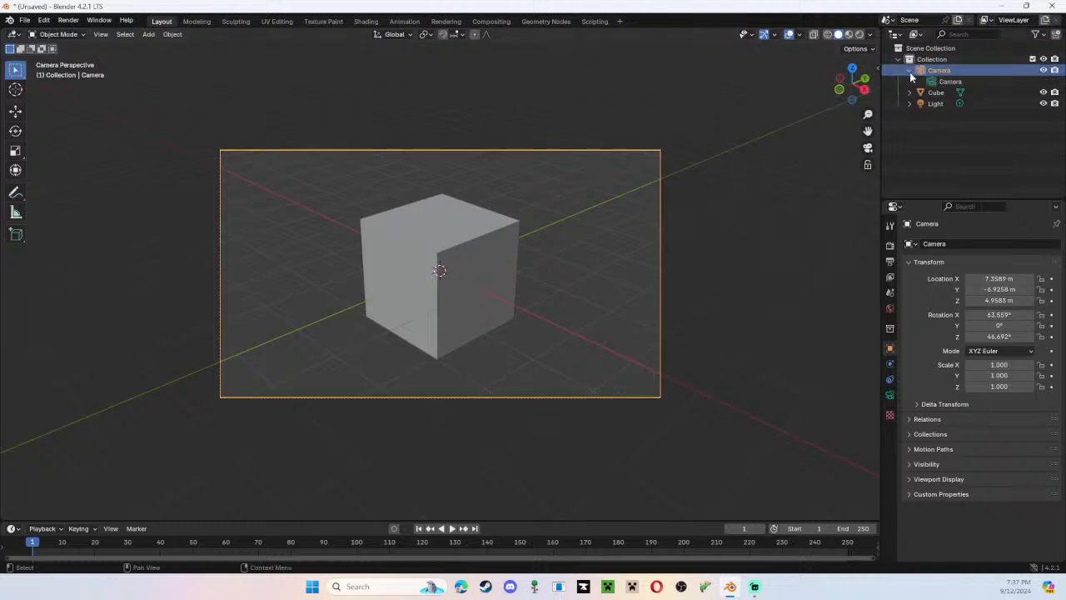
left_click(910, 71)
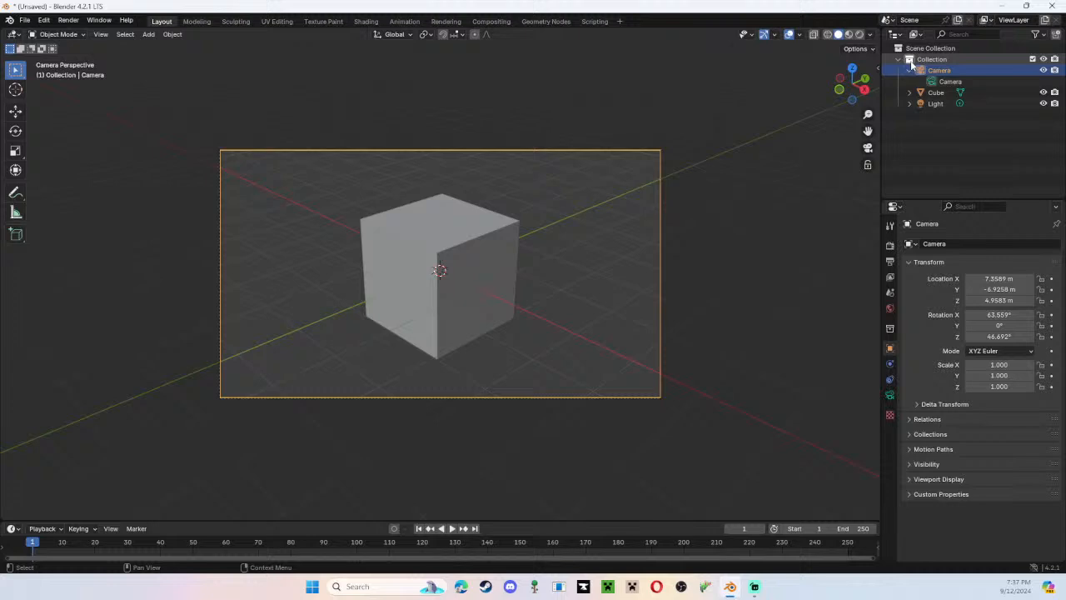
Enable the Camera to View lock for the selected camera.
left_click(621, 149)
key("n")
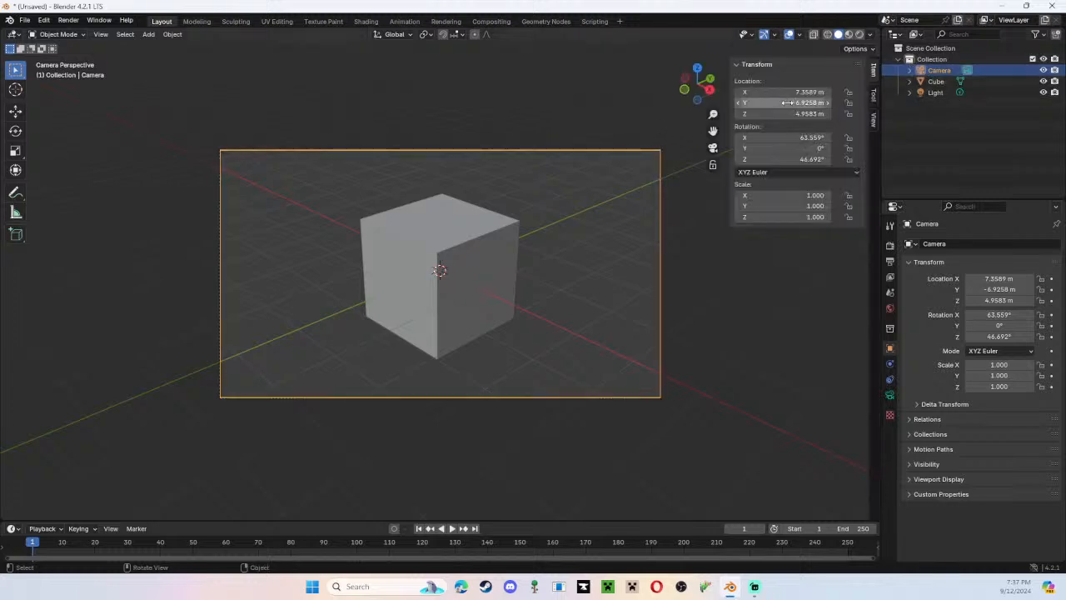
left_click(872, 121)
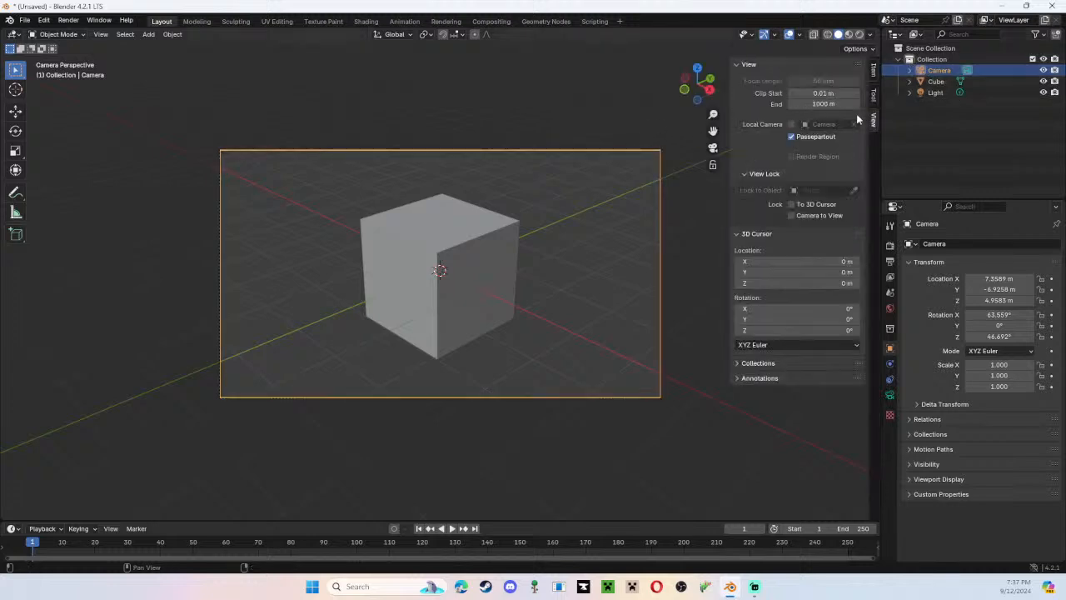
left_click(791, 215)
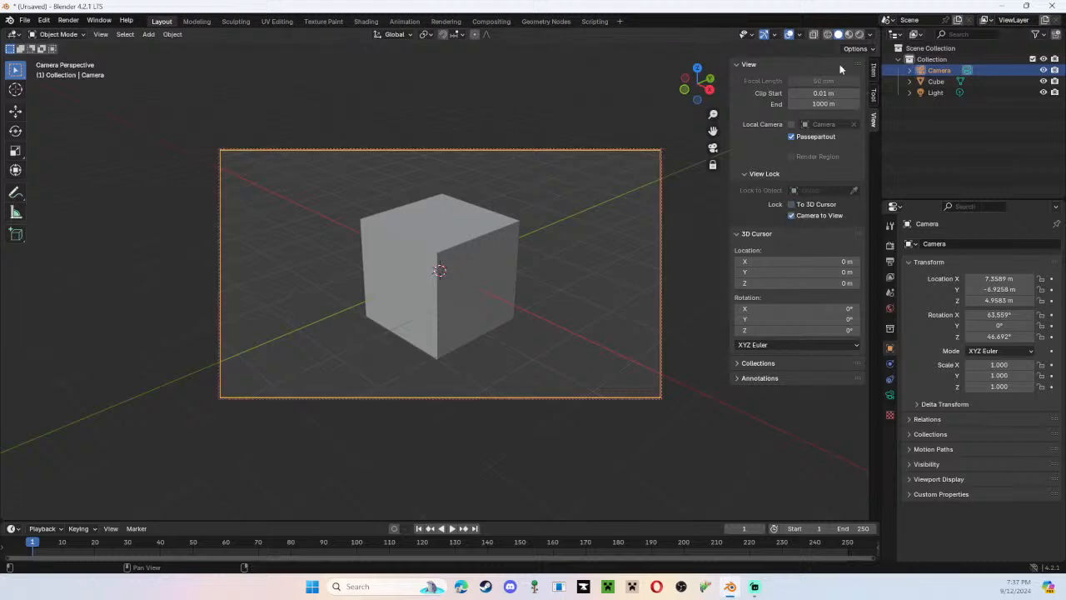
Reframe the cube by orbiting the locked camera to about X 3.87 m, Y -10.3 m, Z 2.66 m, and hide the sidebar.
left_click(588, 275)
right_click(587, 275)
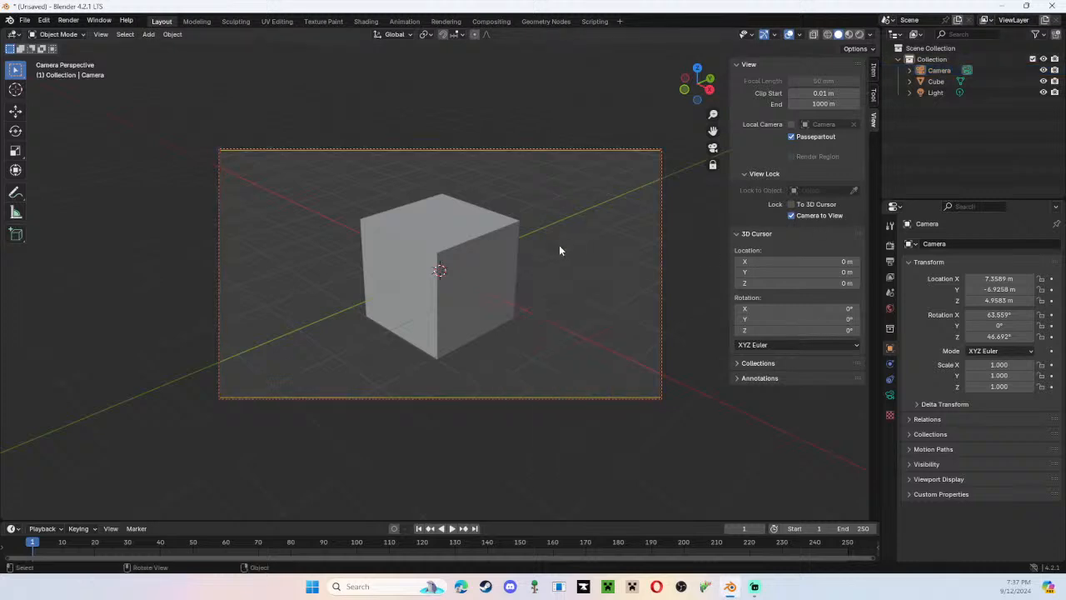
middle_click_drag(548, 251, 576, 245)
right_click(574, 241)
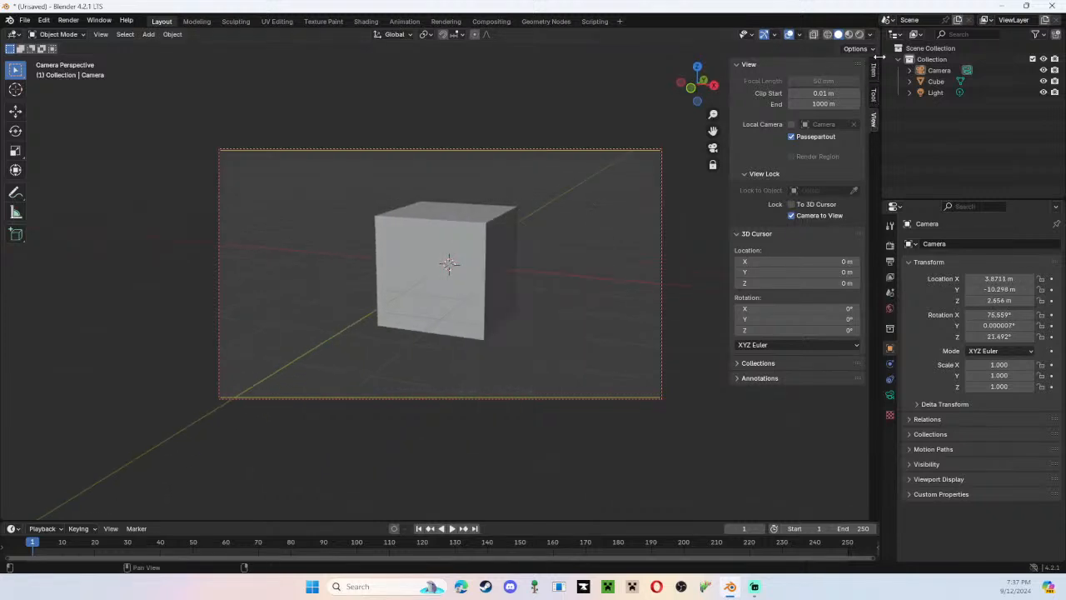
key("n")
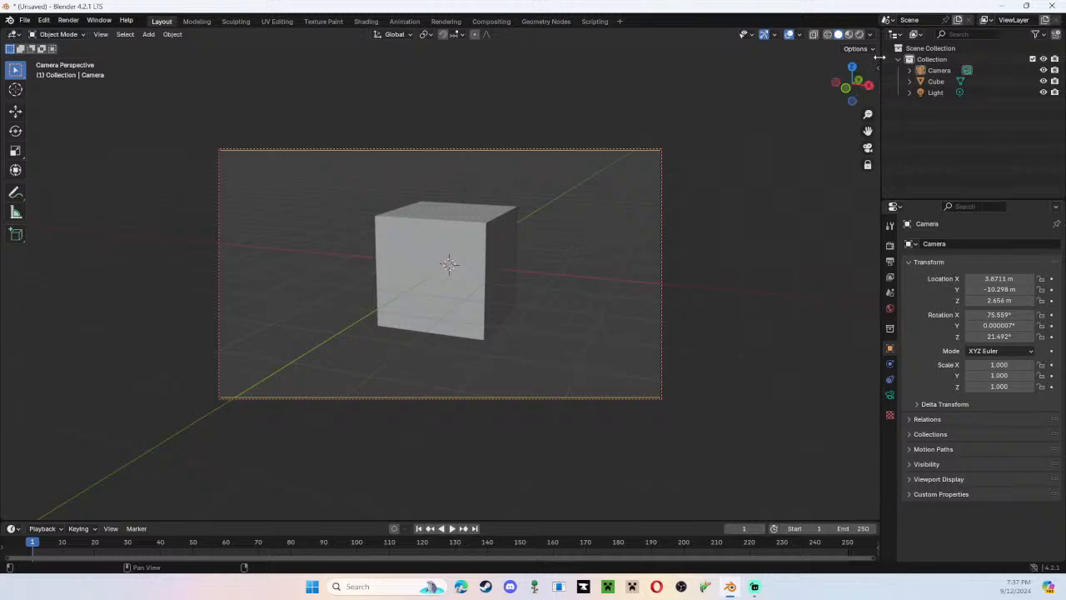
middle_click_drag(873, 60, 838, 68)
Leave the camera view and delete the default cube from the scene.
right_click(509, 208)
middle_click_drag(520, 157, 385, 174)
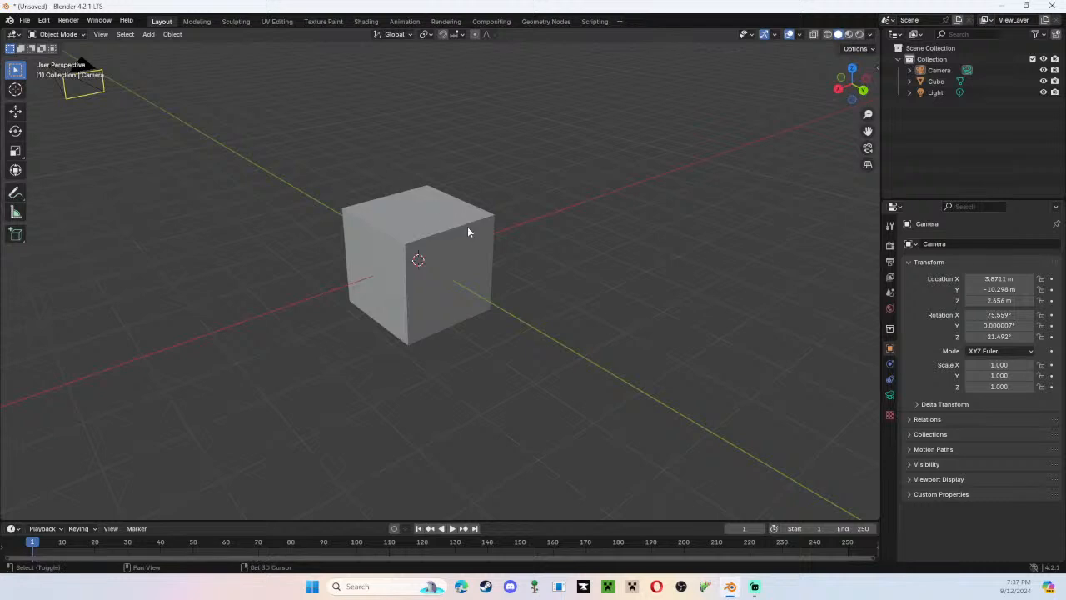
scroll(471, 229, "down", 2)
middle_click_drag(474, 226, 673, 192)
scroll(605, 202, "down", 2)
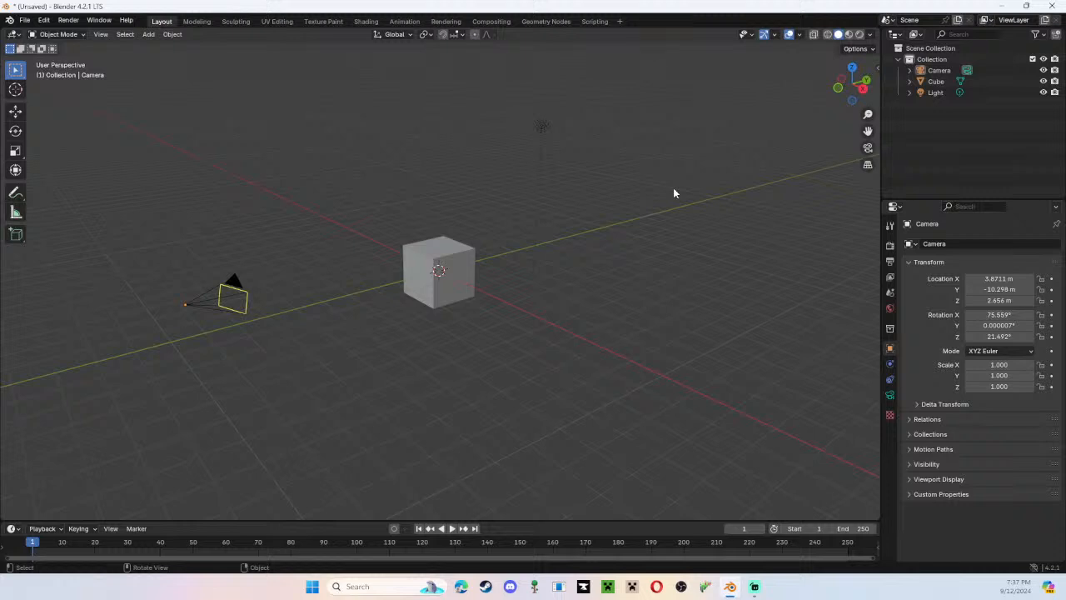
left_click(455, 258)
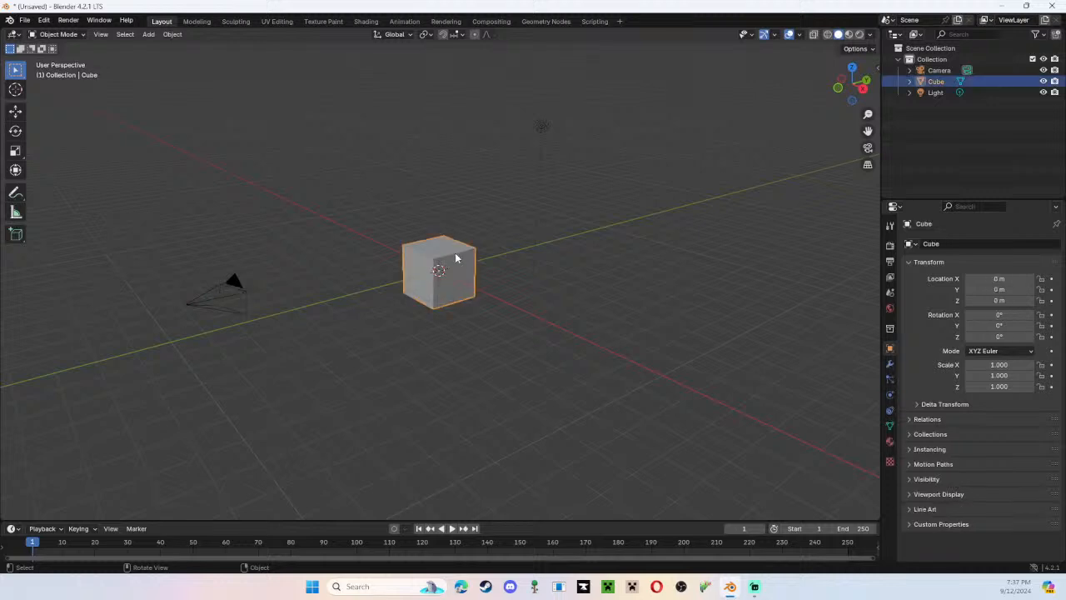
key("Delete")
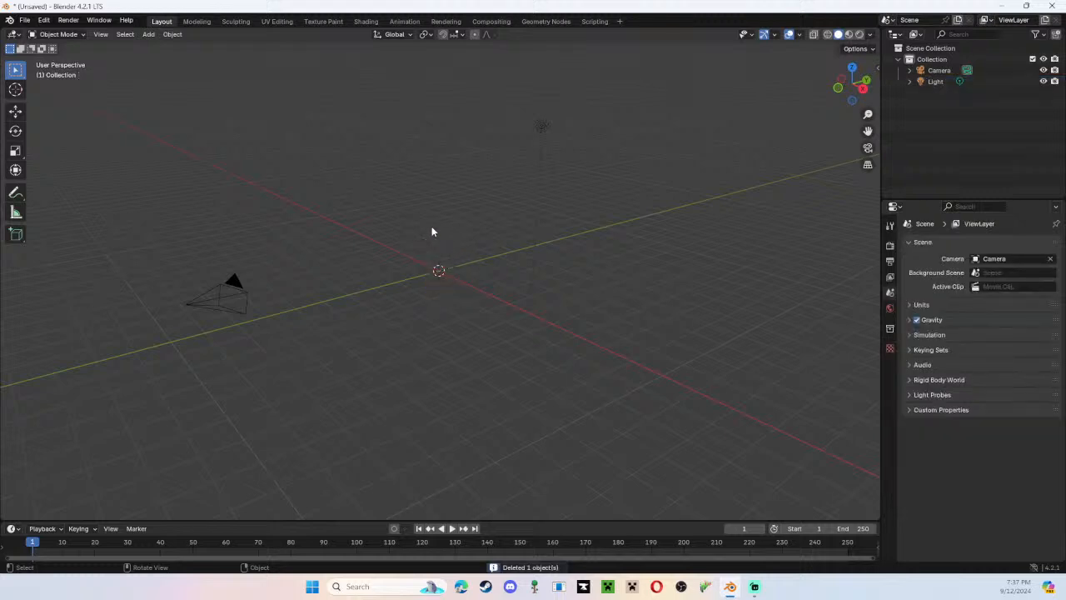
Add a torus mesh at the scene origin.
key("shift+a")
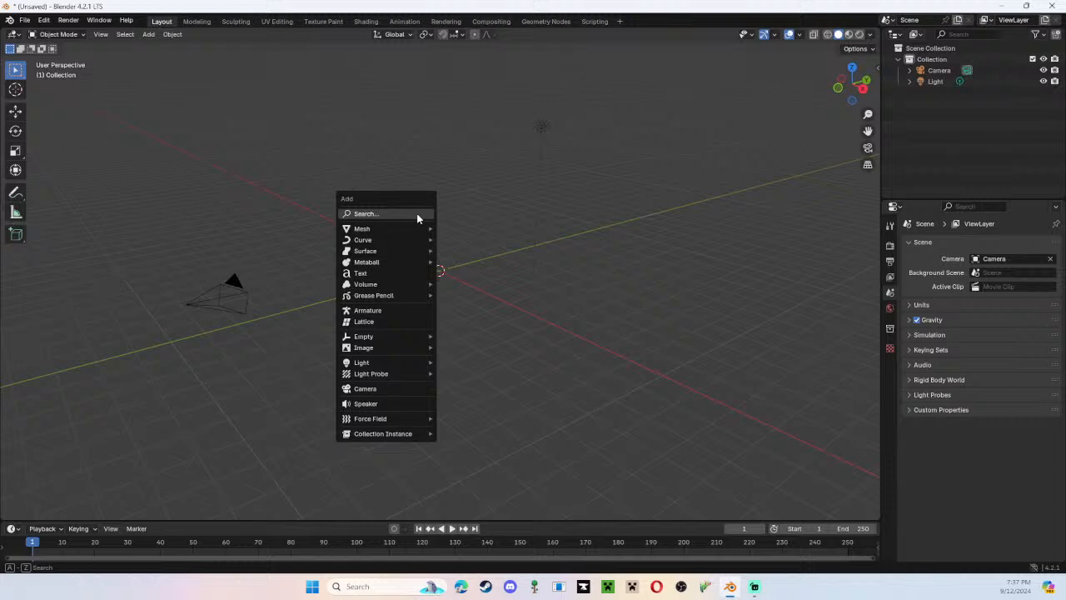
mouse_move(407, 240)
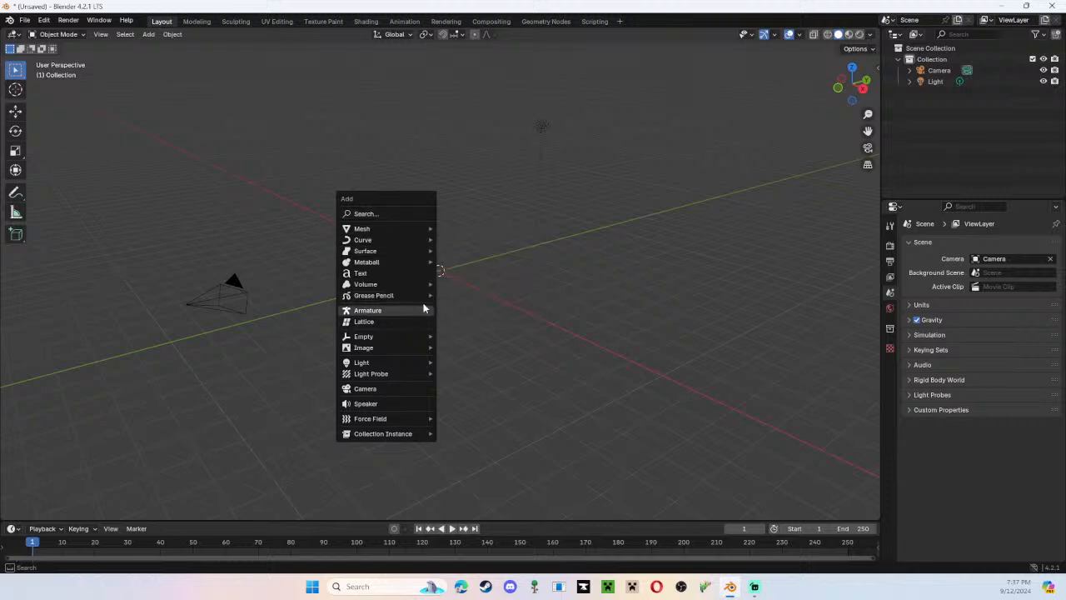
key("Escape")
key("shift+a")
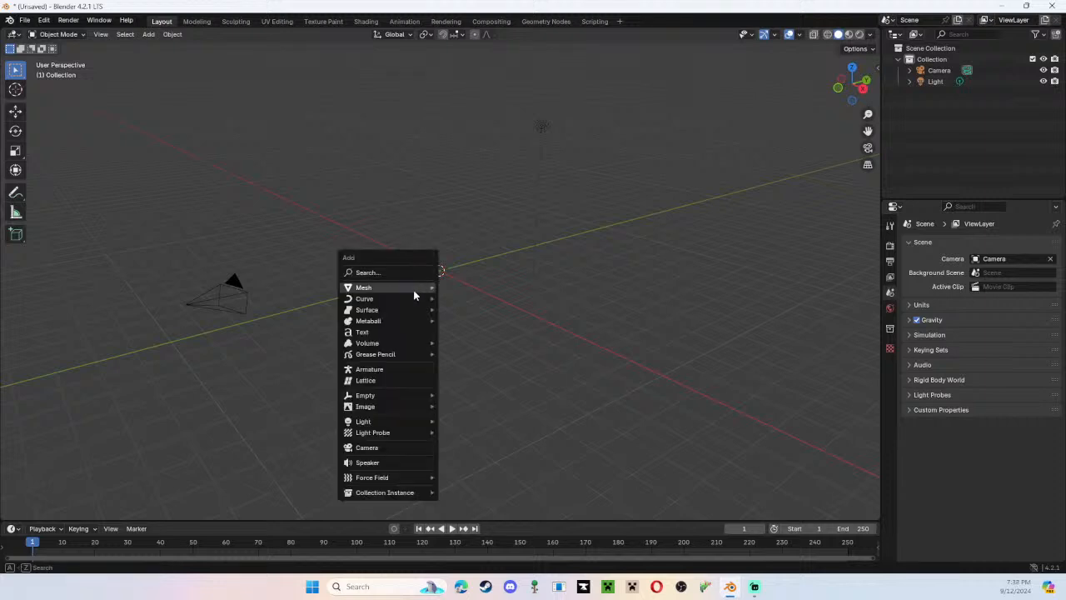
mouse_move(414, 294)
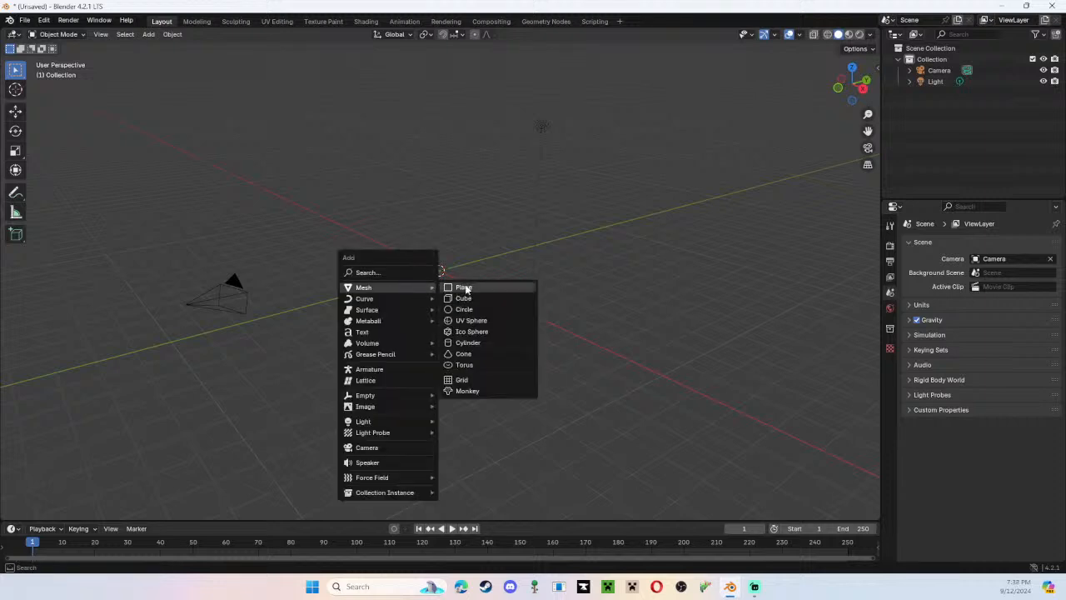
left_click(503, 367)
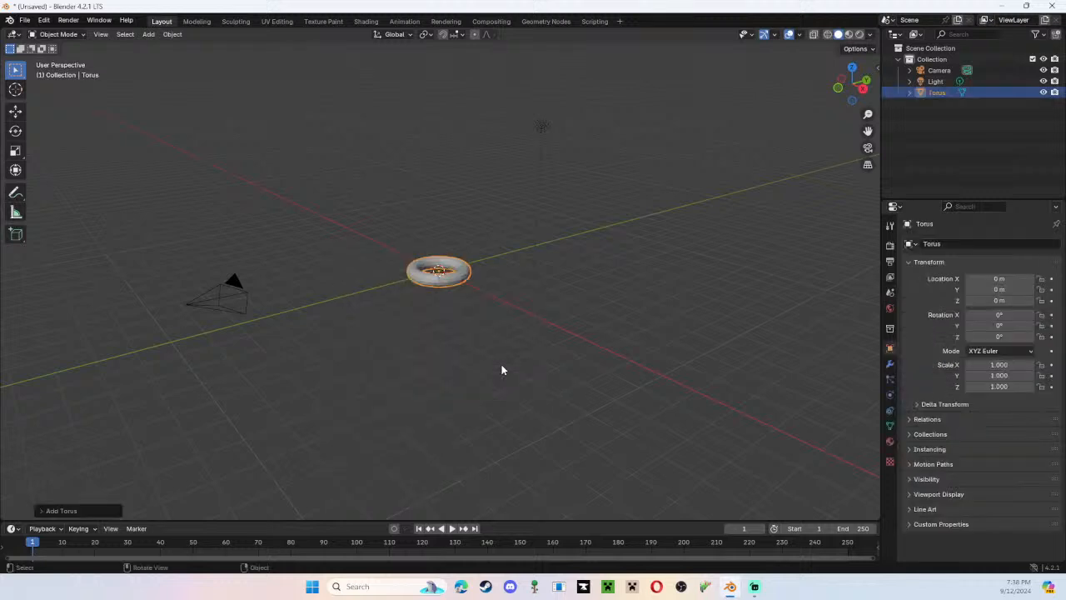
Examine the torus from various angles and straight from above, ending in an angled perspective view.
scroll(438, 307, "up", 4)
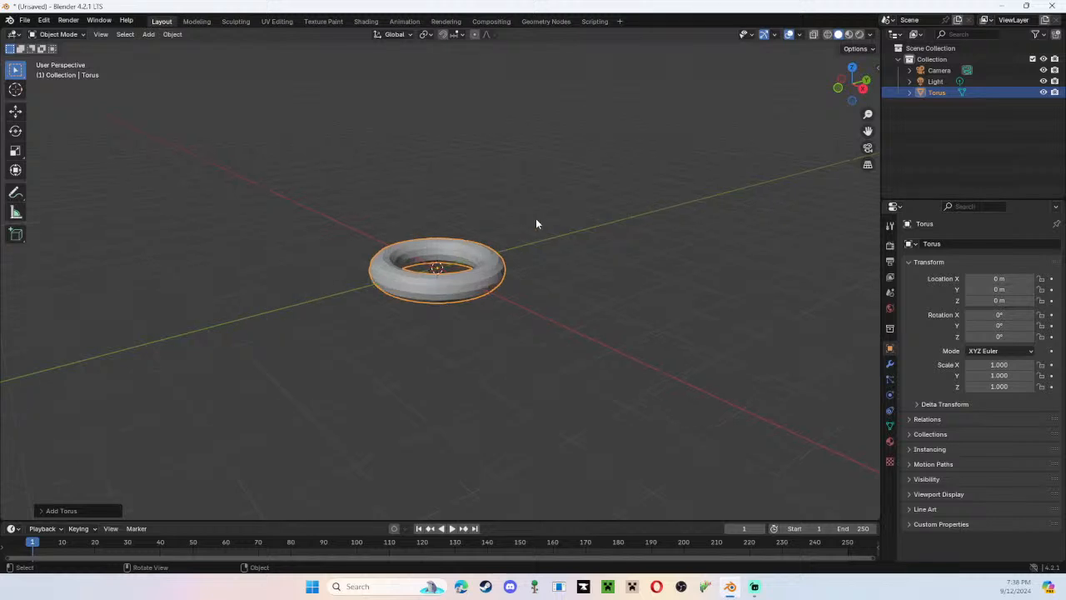
middle_click_drag(536, 218, 160, 379)
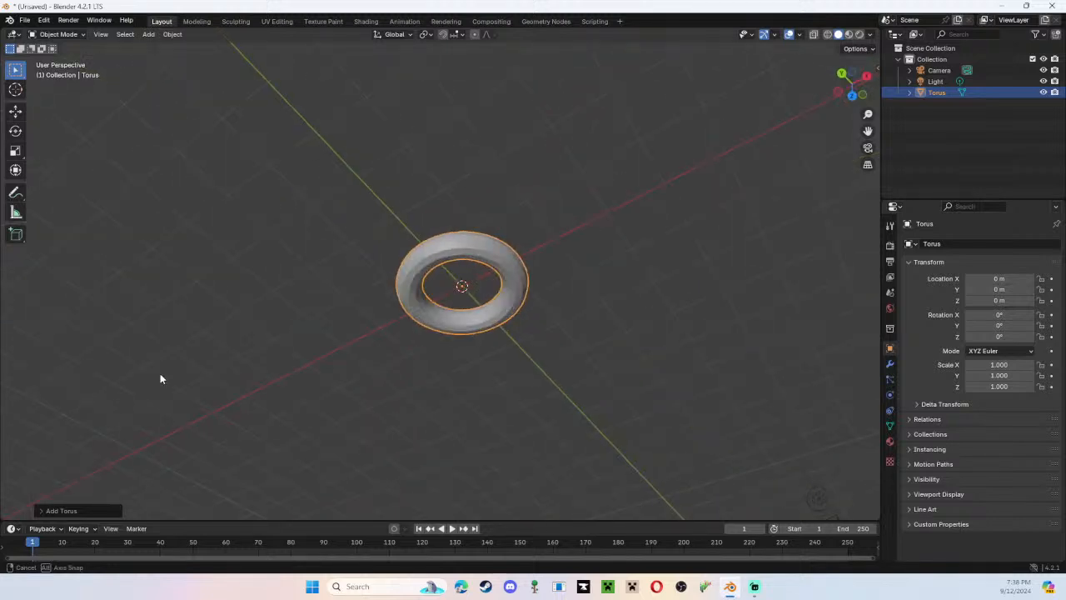
left_click(852, 94)
middle_click_drag(535, 271, 548, 236, "shift")
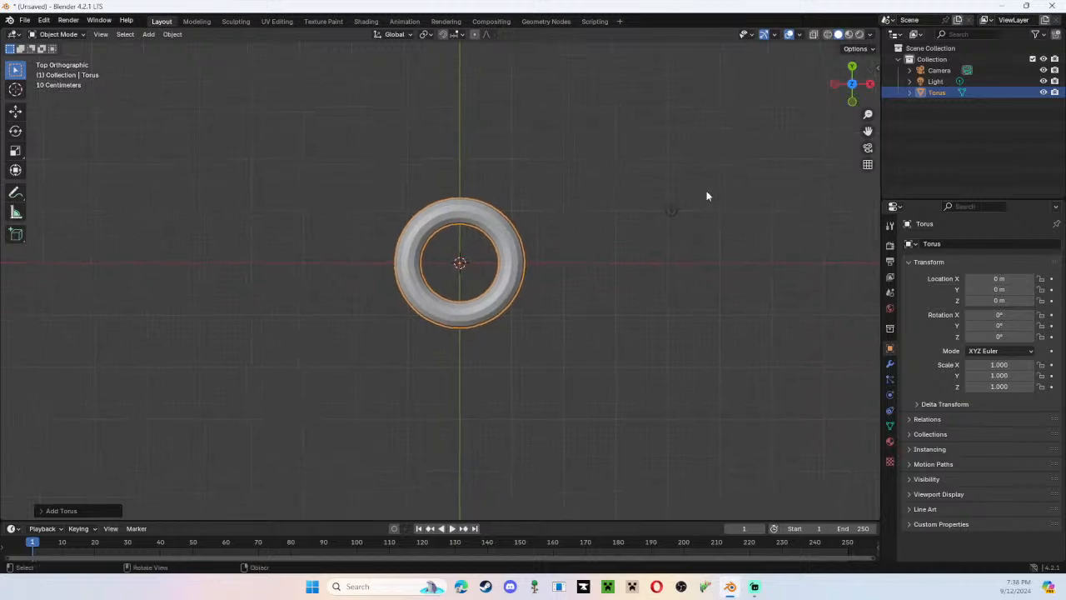
middle_click_drag(708, 195, 823, 171)
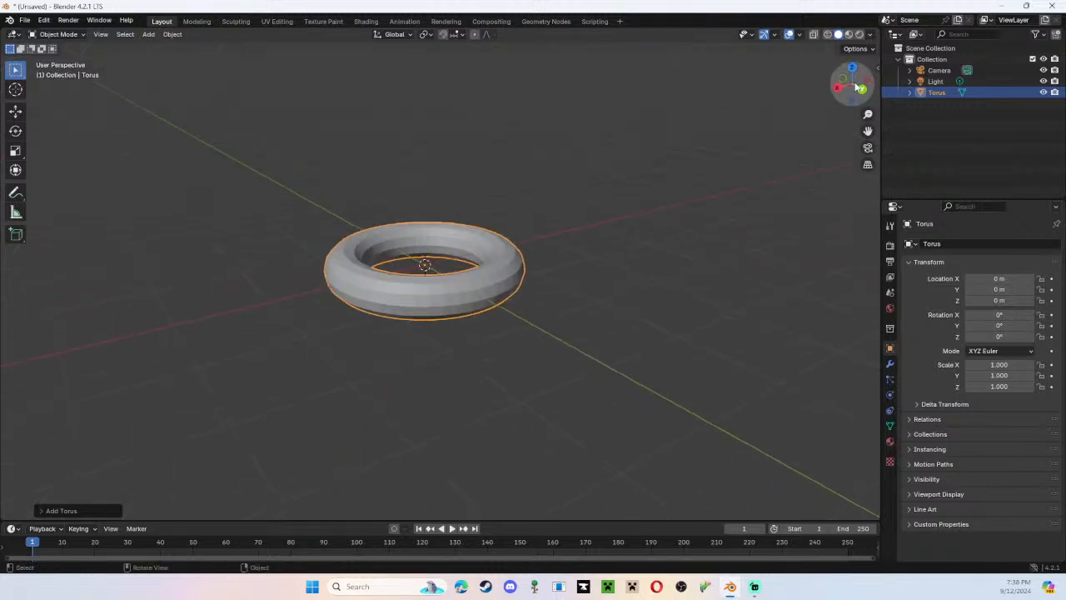
left_click(852, 71)
middle_click_drag(582, 242, 557, 276, "shift")
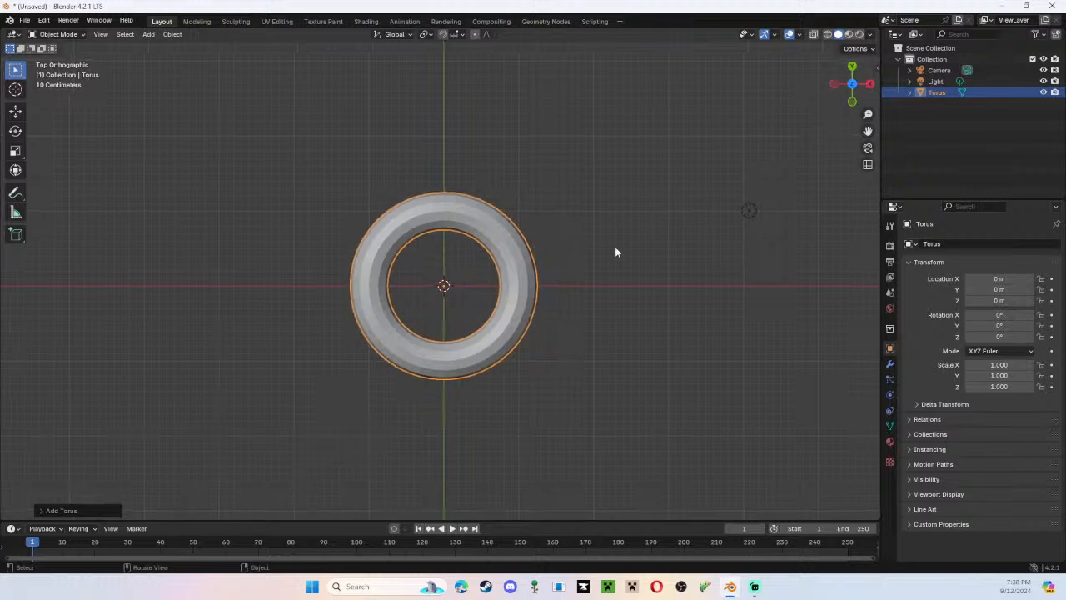
middle_click_drag(617, 251, 430, 242)
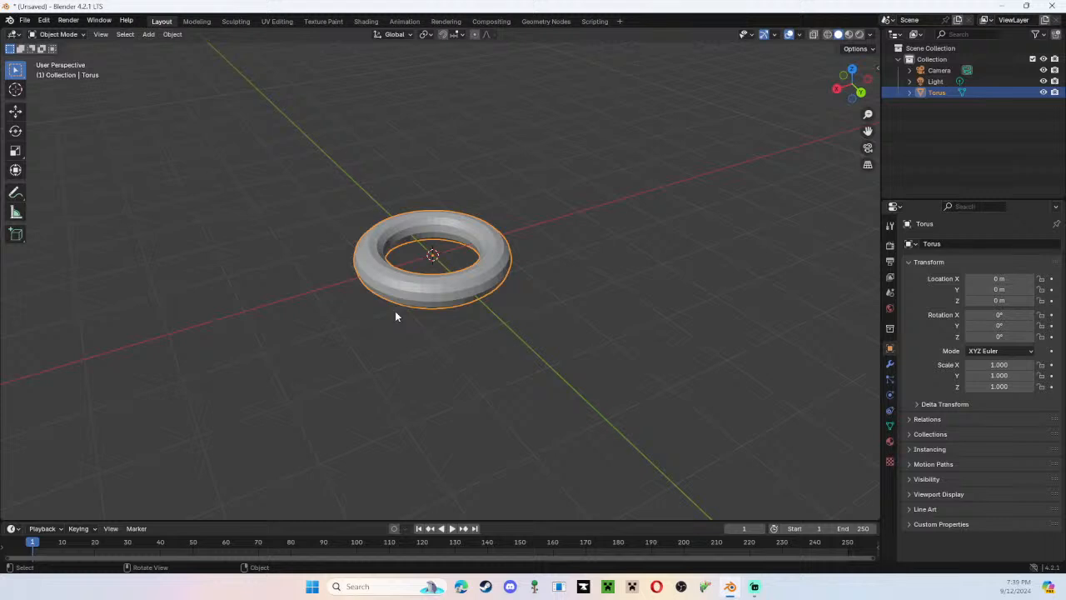
Reselect the torus, examine its location, rotation, scale and dimensions in the sidebar, and hide the sidebar again.
scroll(396, 315, "up", 5)
middle_click_drag(395, 315, 742, 250)
left_click(742, 250)
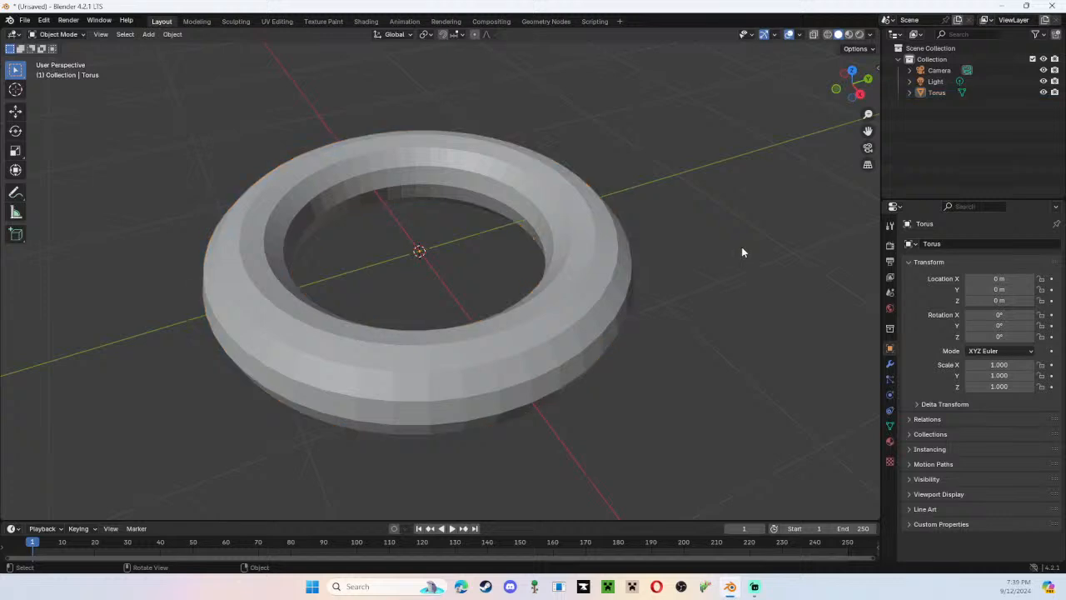
left_click(552, 320)
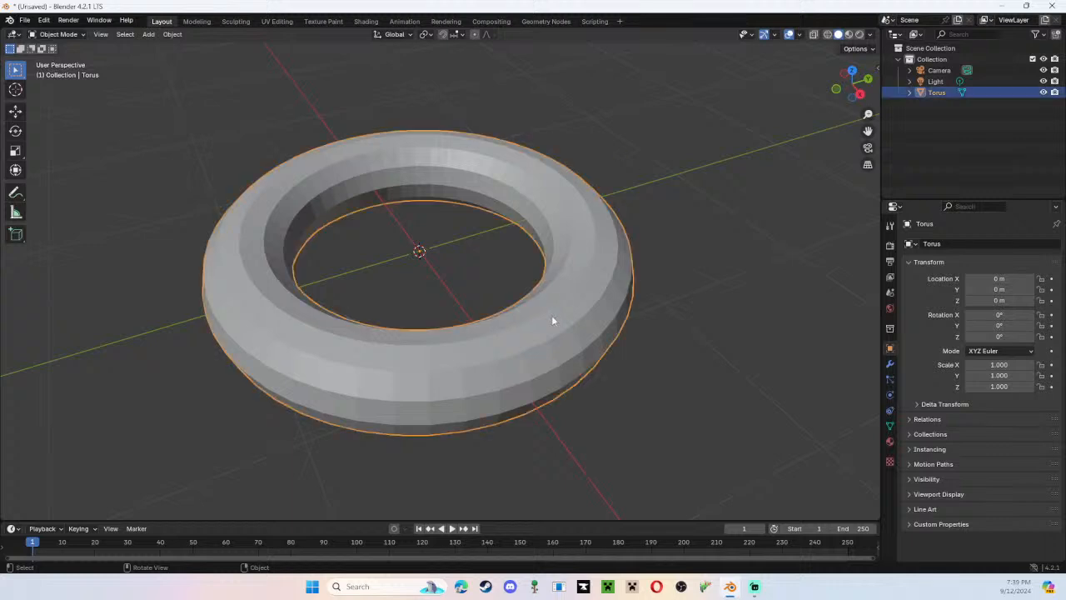
key("n")
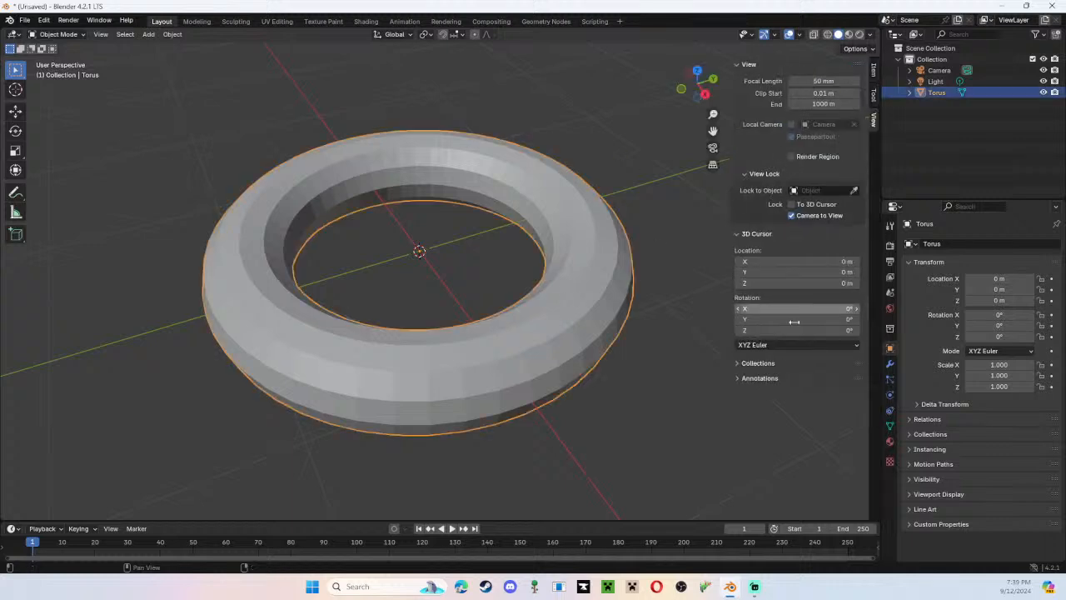
left_click_drag(820, 81, 857, 80)
left_click(873, 73)
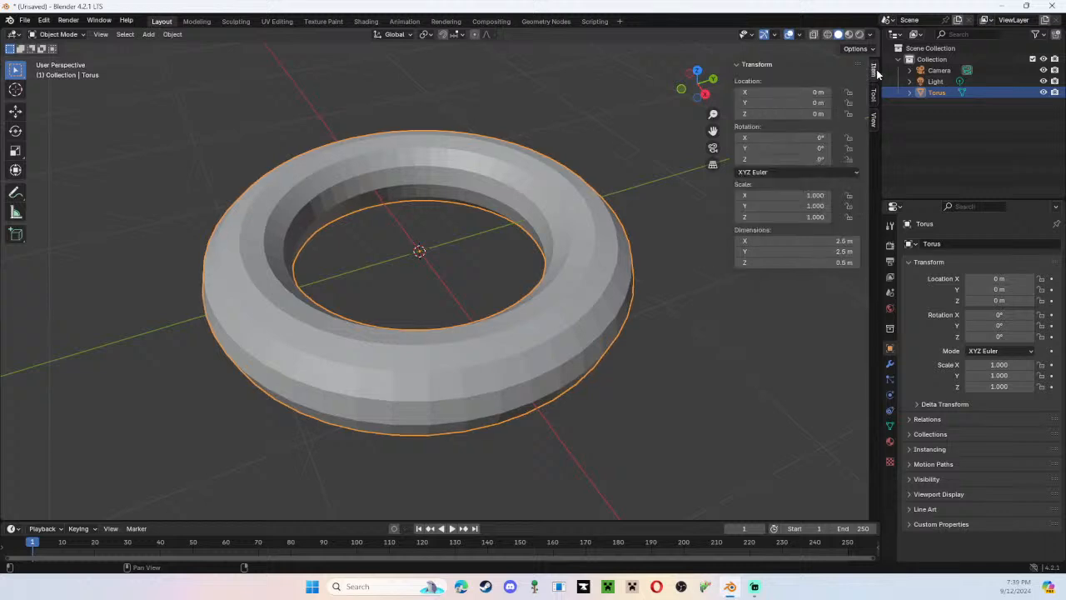
left_click(713, 132)
left_click(713, 131)
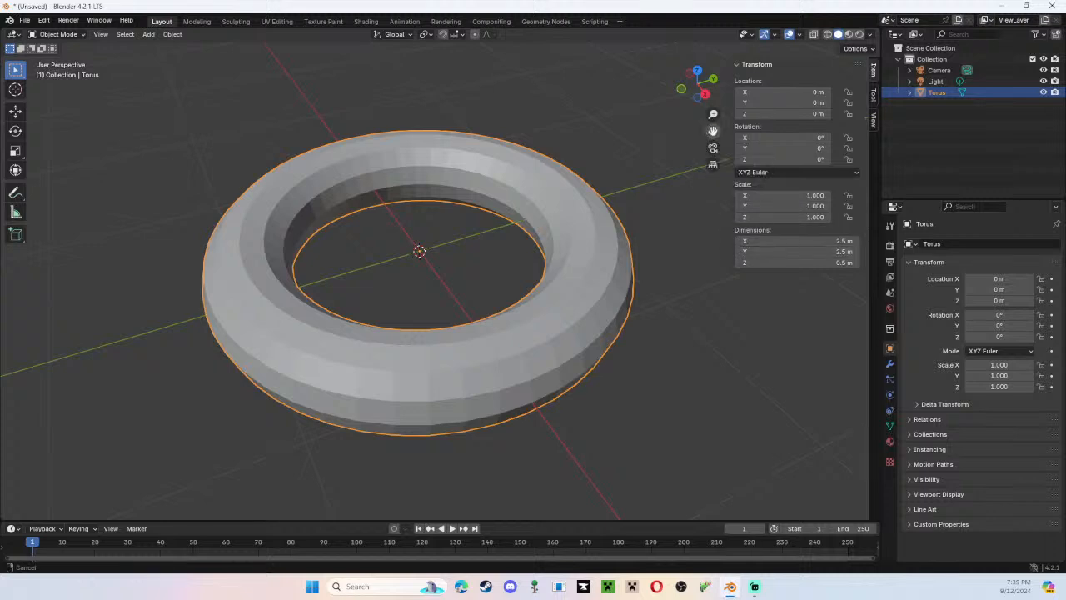
left_click_drag(713, 131, 723, 109)
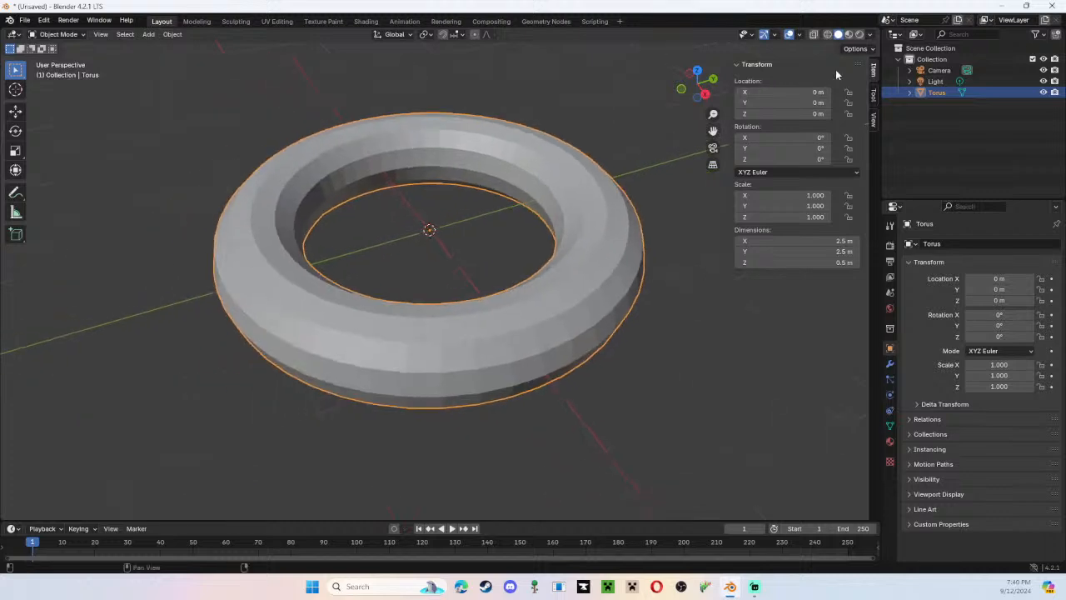
key("n")
Select the torus again and frame it from a wider angled view.
scroll(612, 208, "down", 2)
mouse_move(579, 264)
left_mouse_down()
mouse_move(649, 251)
mouse_move(571, 276)
left_mouse_up()
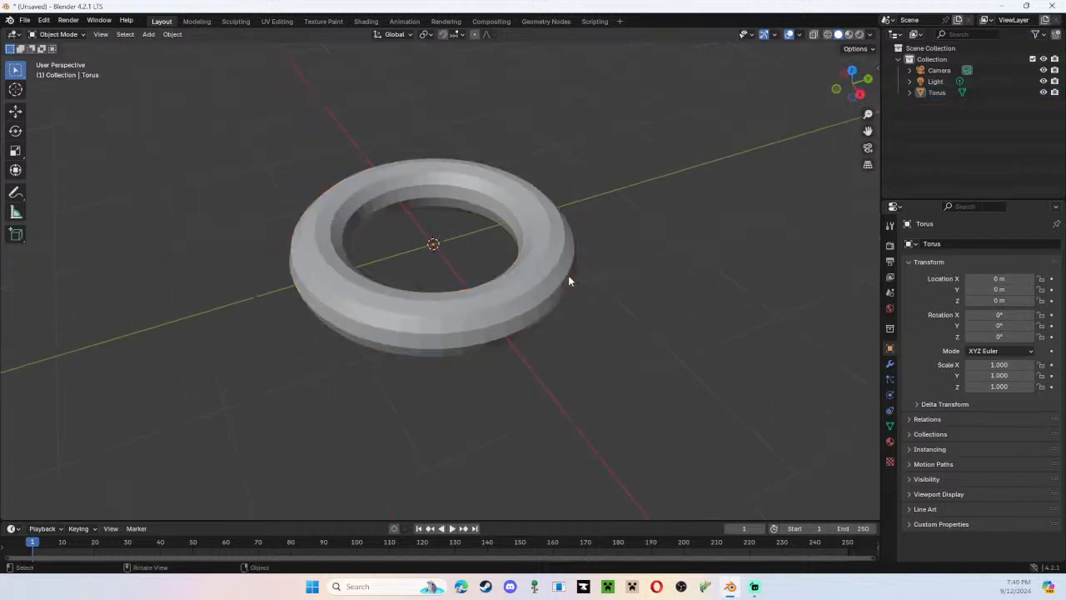
middle_click_drag(569, 281, 542, 275)
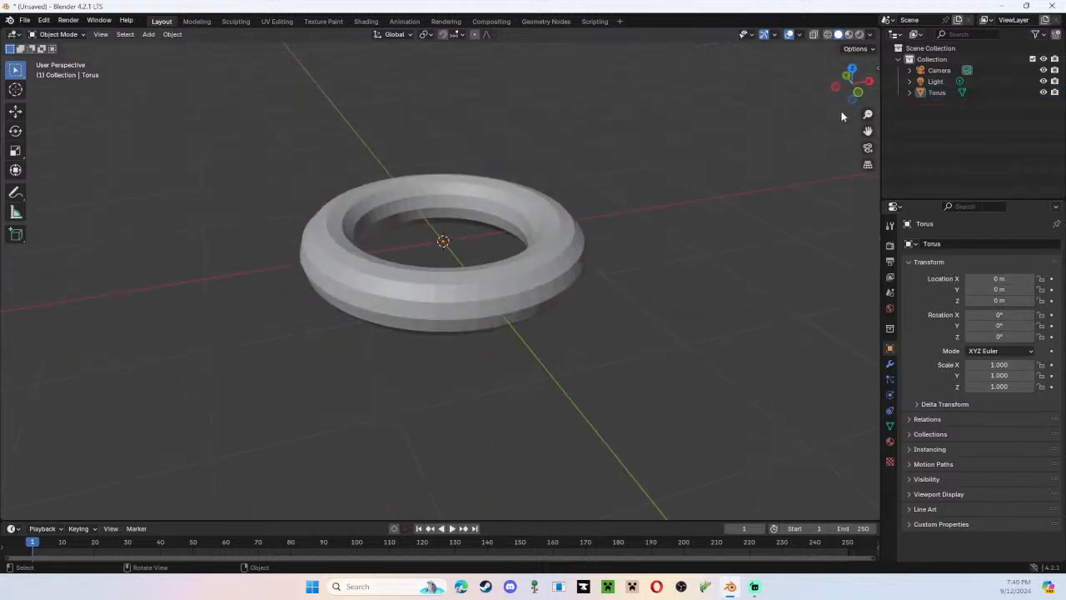
left_click(542, 274)
mouse_move(868, 131)
left_mouse_down()
mouse_move(718, 197)
mouse_move(914, 184)
mouse_move(896, 140)
mouse_move(880, 137)
left_mouse_up()
scroll(422, 234, "down", 4)
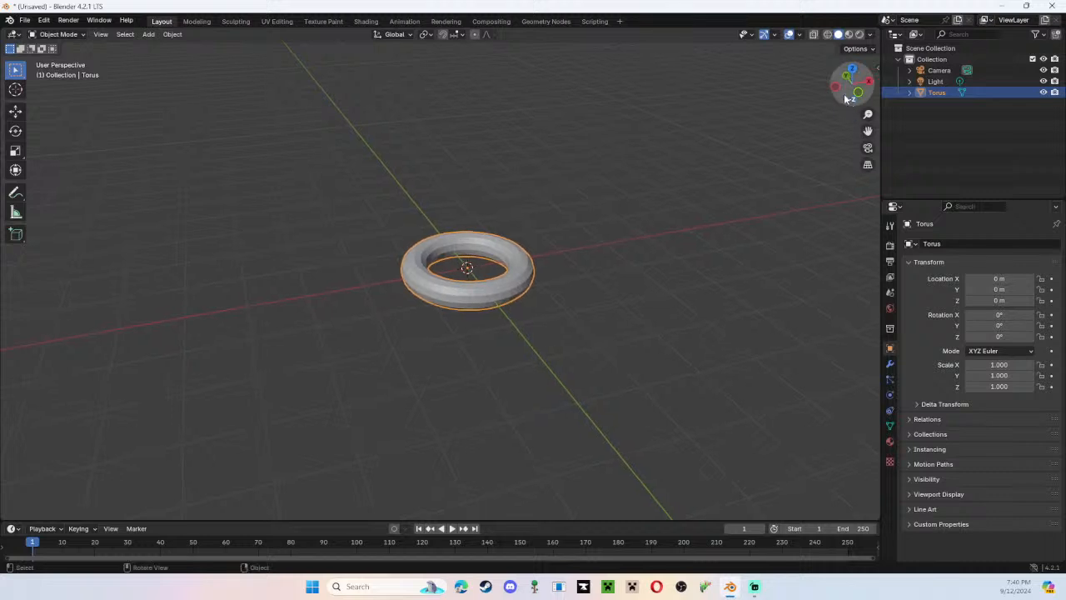
Compare perspective and orthographic projection of the torus from two viewing angles, ending in orthographic.
left_click(867, 170)
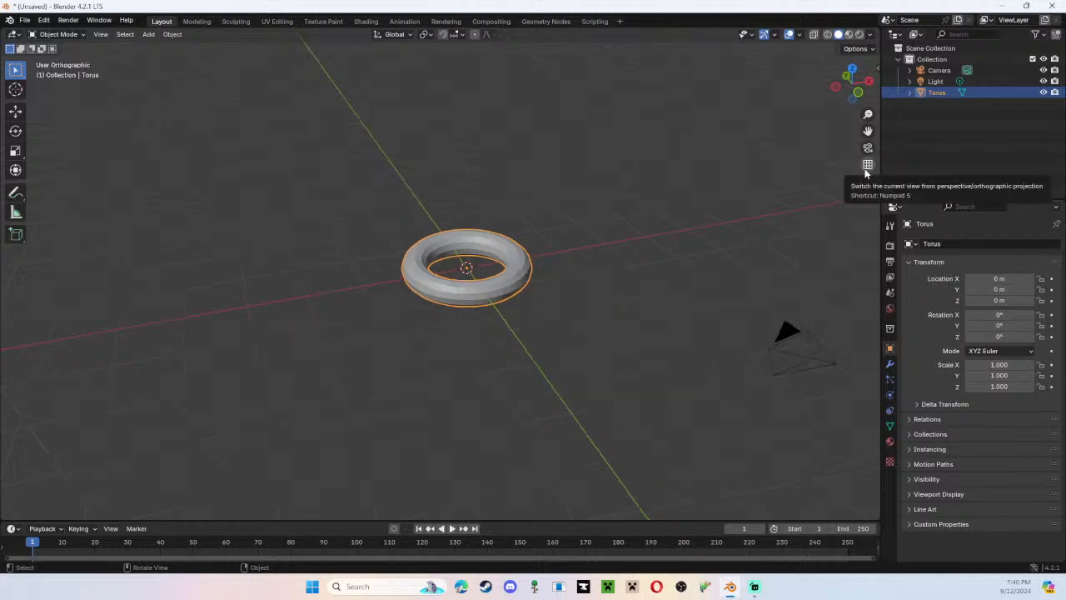
left_click(865, 170)
left_click(866, 170)
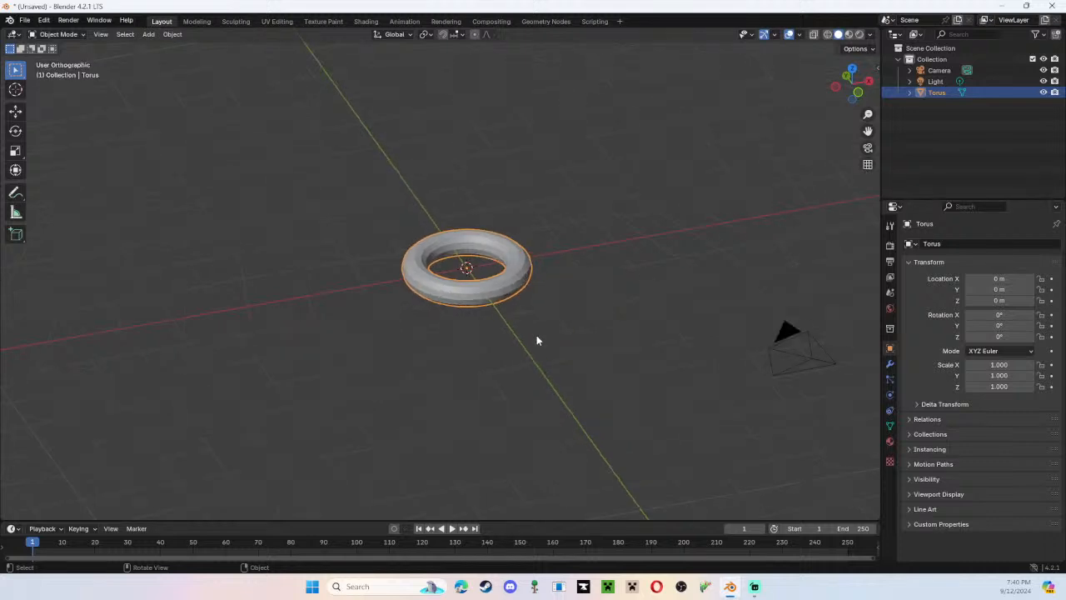
middle_click_drag(538, 336, 841, 317)
left_click(868, 167)
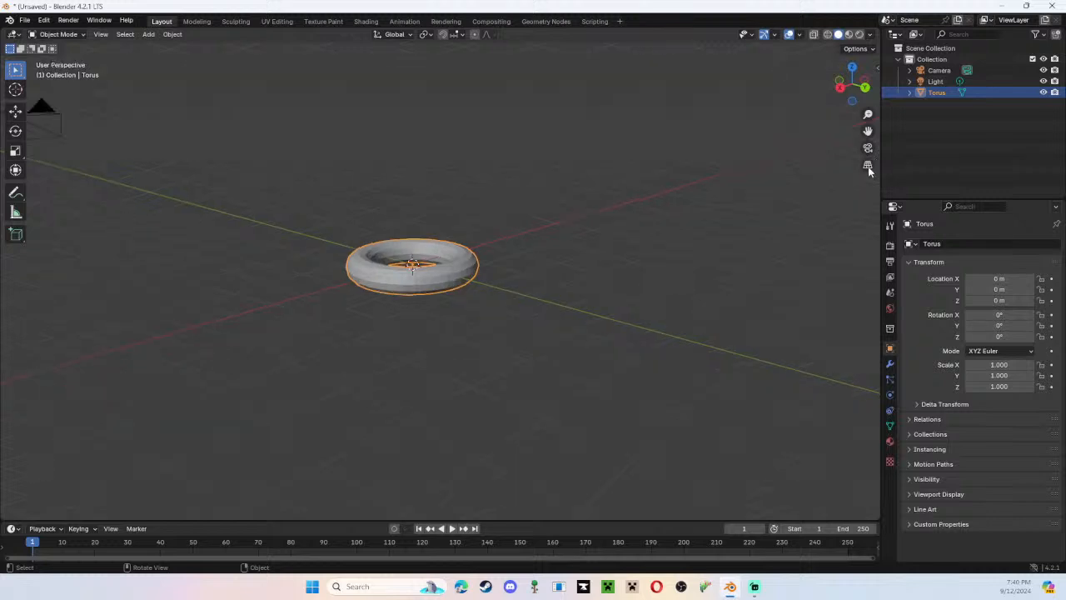
left_click(869, 170)
left_click(869, 170)
left_click(869, 170)
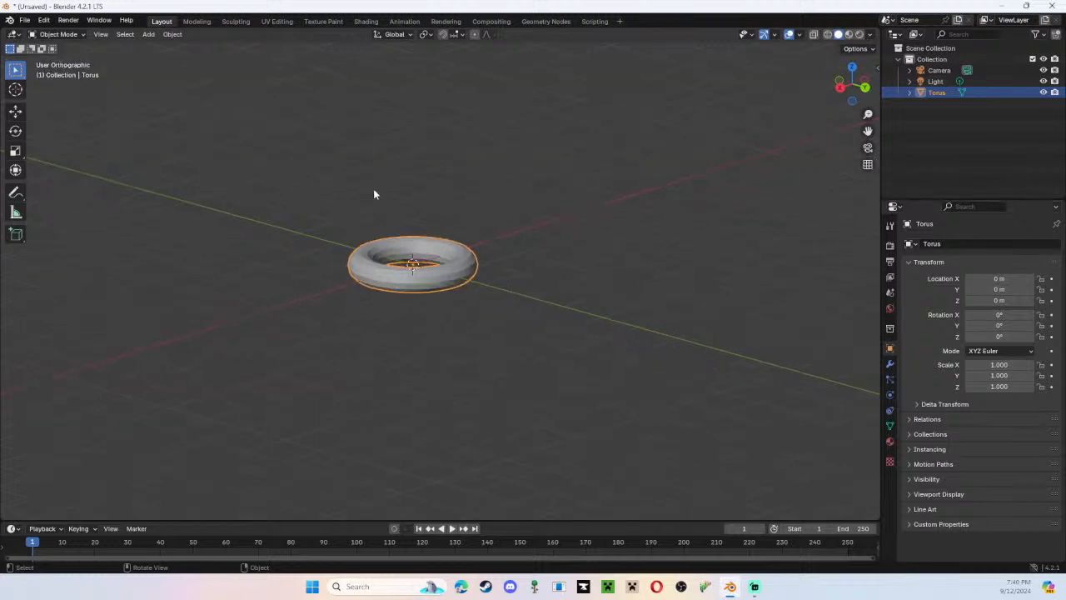
middle_click_drag(374, 193, 360, 177)
key("z")
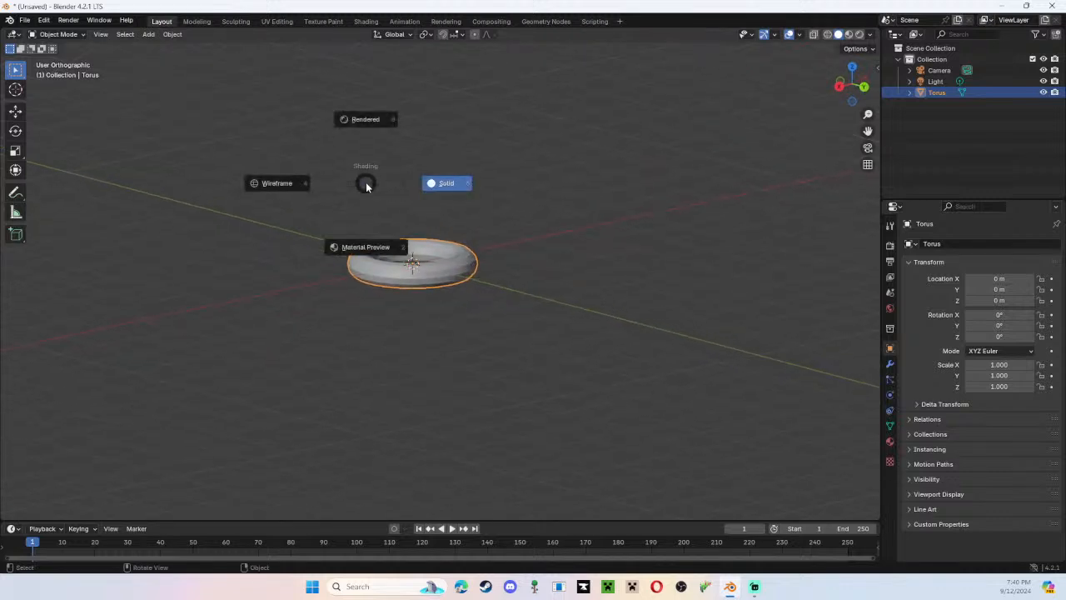
key("z")
left_click(364, 182)
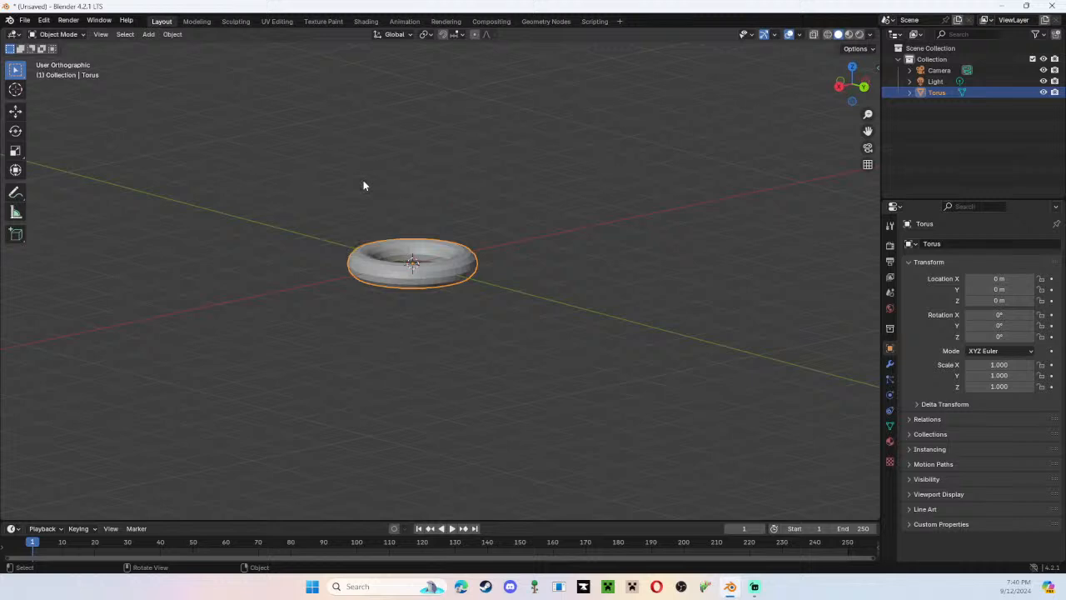
Try wireframe shading on the viewport and switch it to Material Preview shading.
middle_click_drag(368, 188, 549, 285, "shift")
key("z")
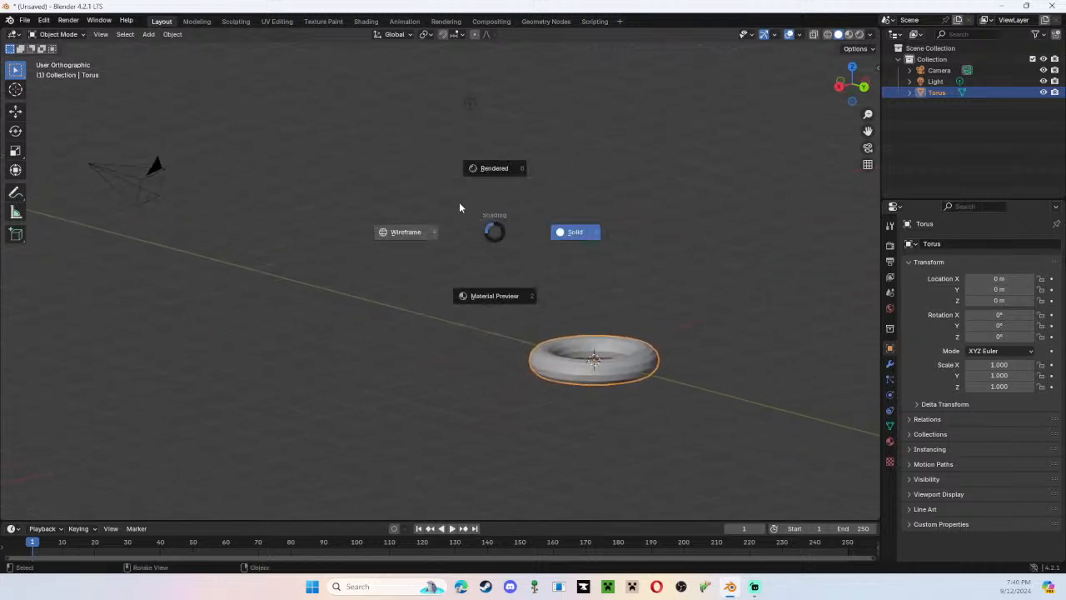
left_click(406, 232)
key("z")
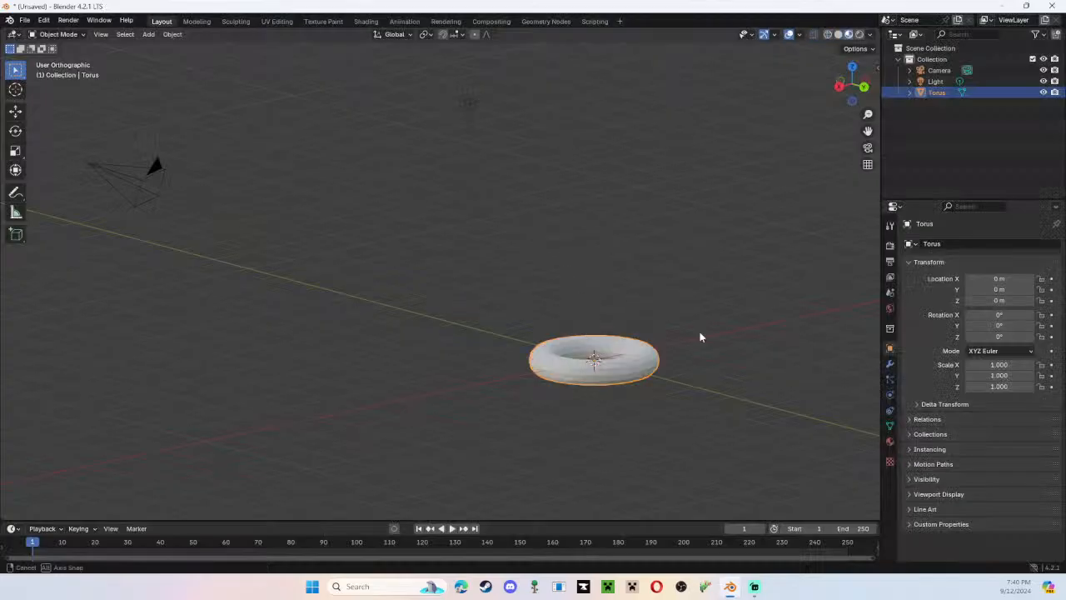
Move the scene light to about X 4.33 m, Y -0.14 m, Z 4.30 m.
middle_click_drag(699, 336, 414, 229)
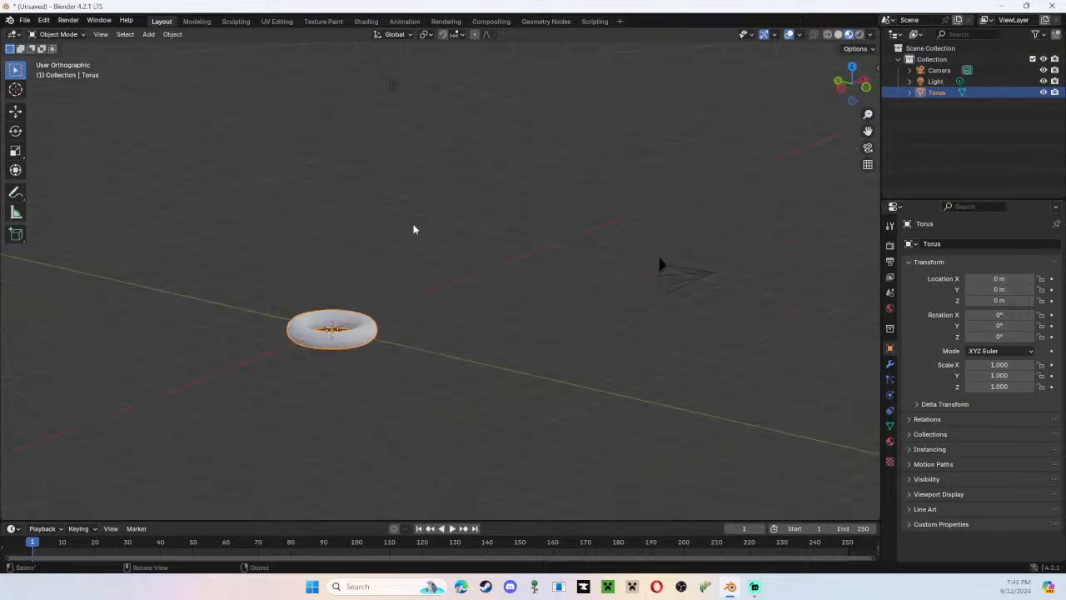
left_click(394, 84)
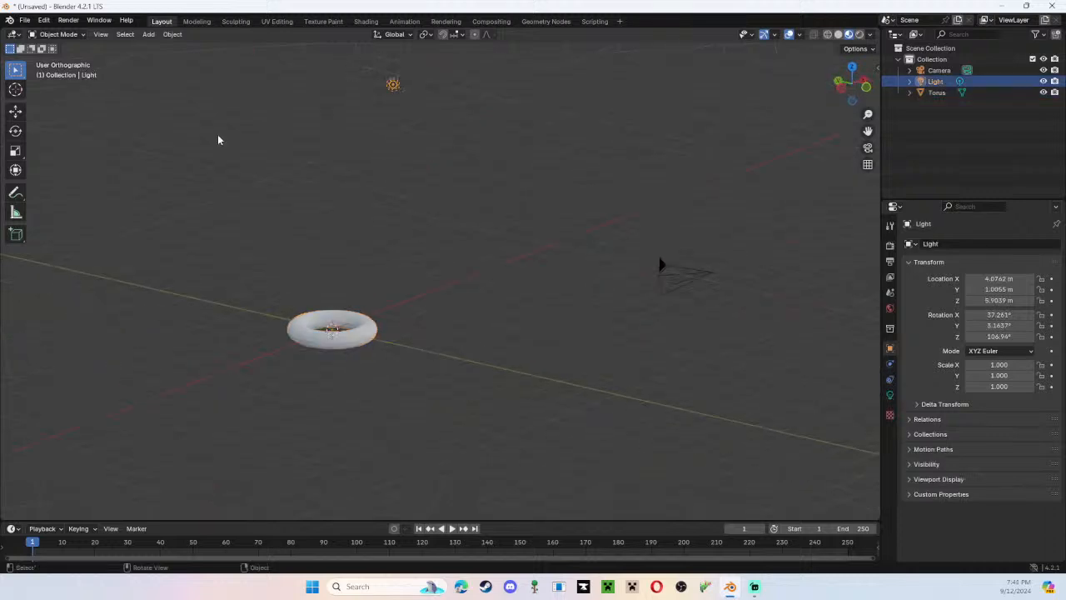
key("g")
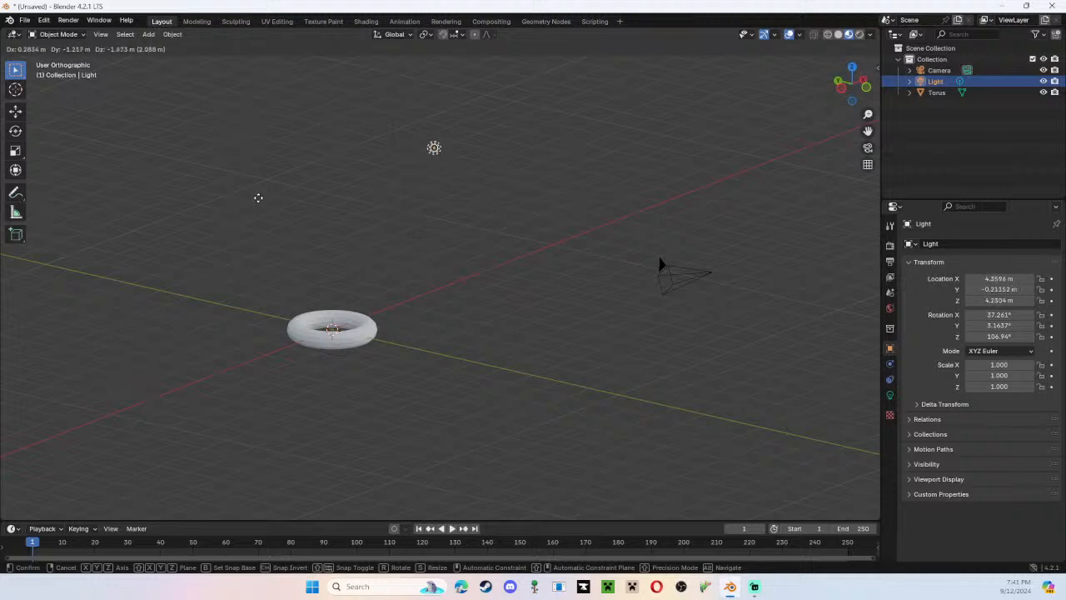
left_click(256, 196)
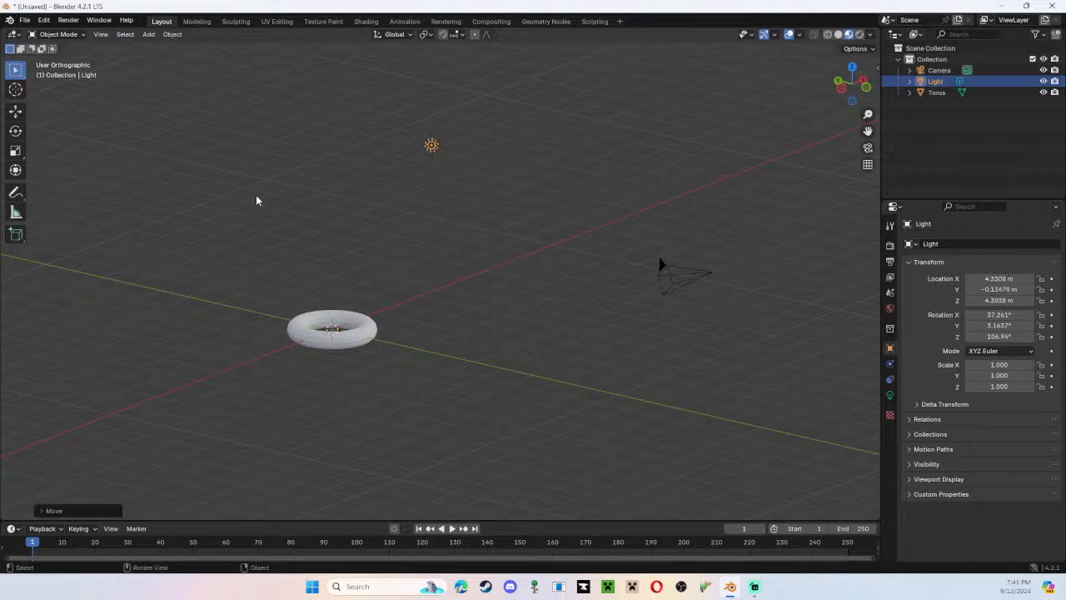
Return the viewport to perspective projection and select first the torus and finally the light.
left_click(867, 165)
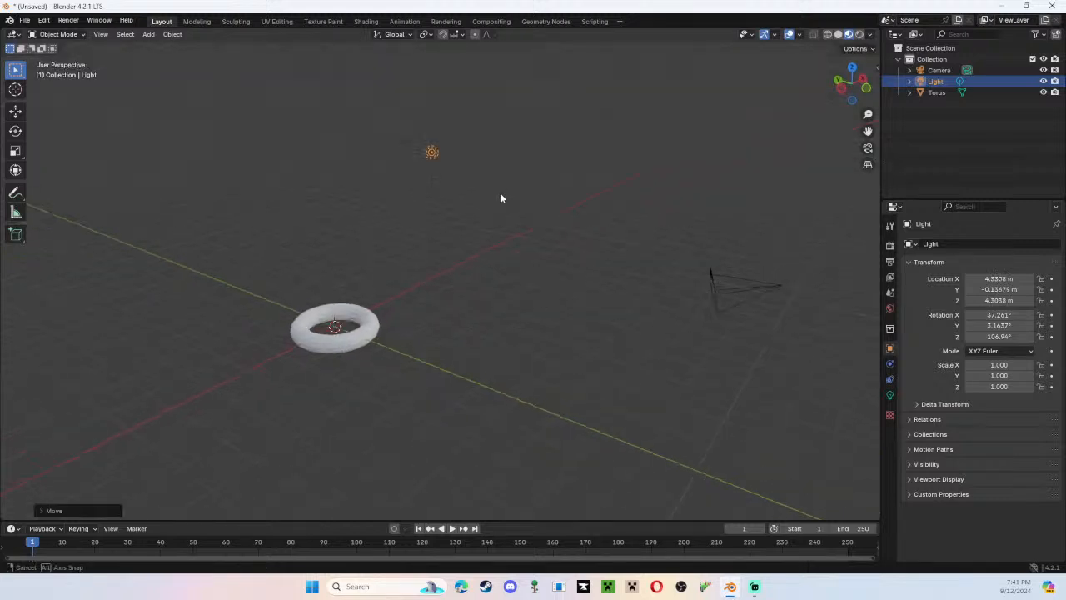
middle_click_drag(500, 197, 500, 292)
left_click(447, 376)
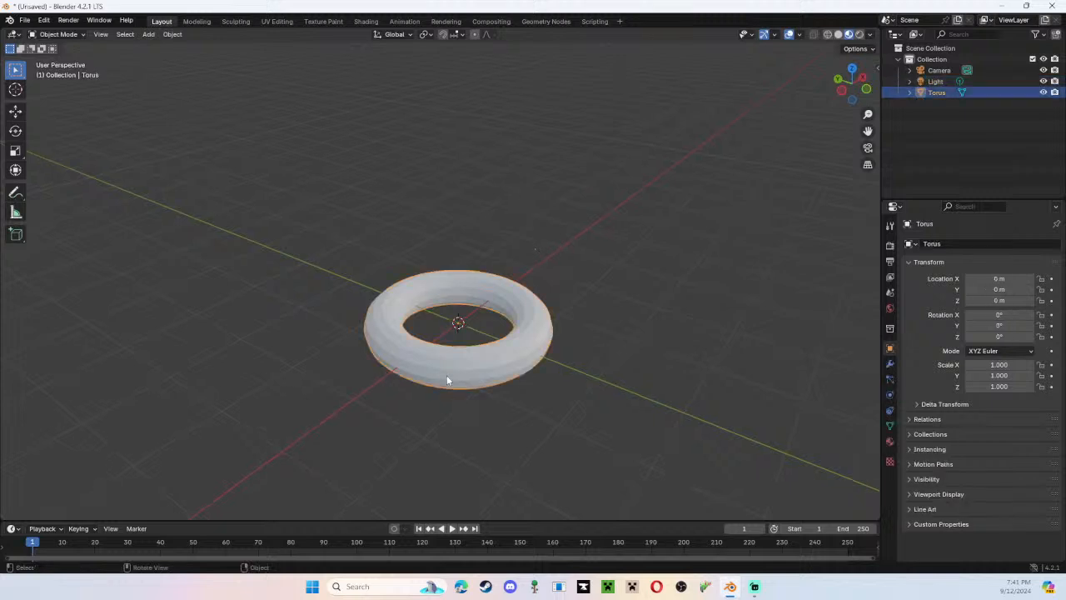
scroll(463, 325, "down", 2)
left_click(580, 47)
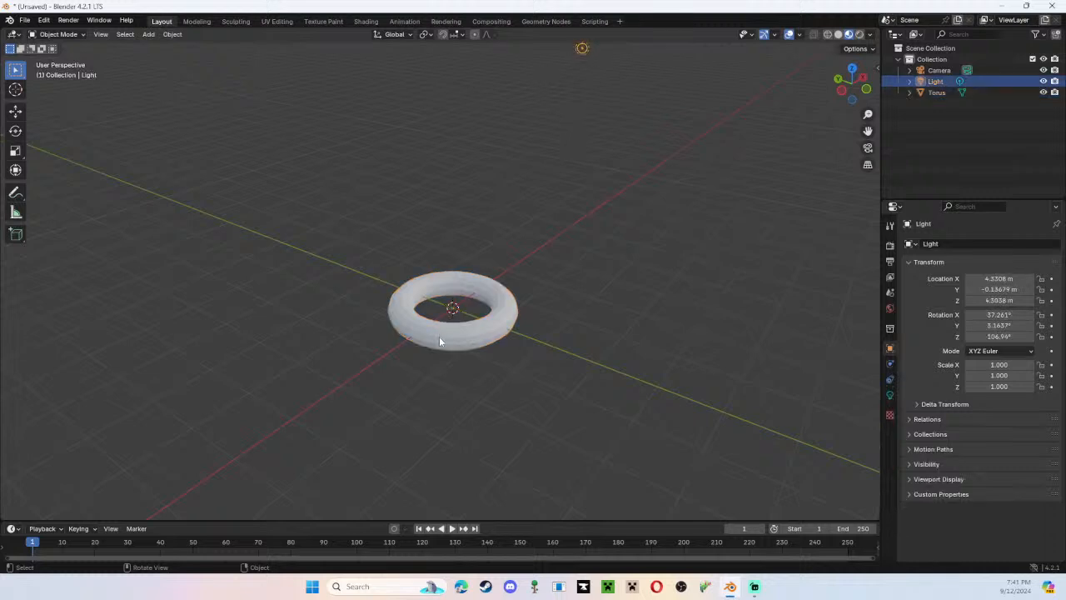
Replace the existing torus with a new torus mesh and expand its creation settings.
left_click(440, 341)
key("x")
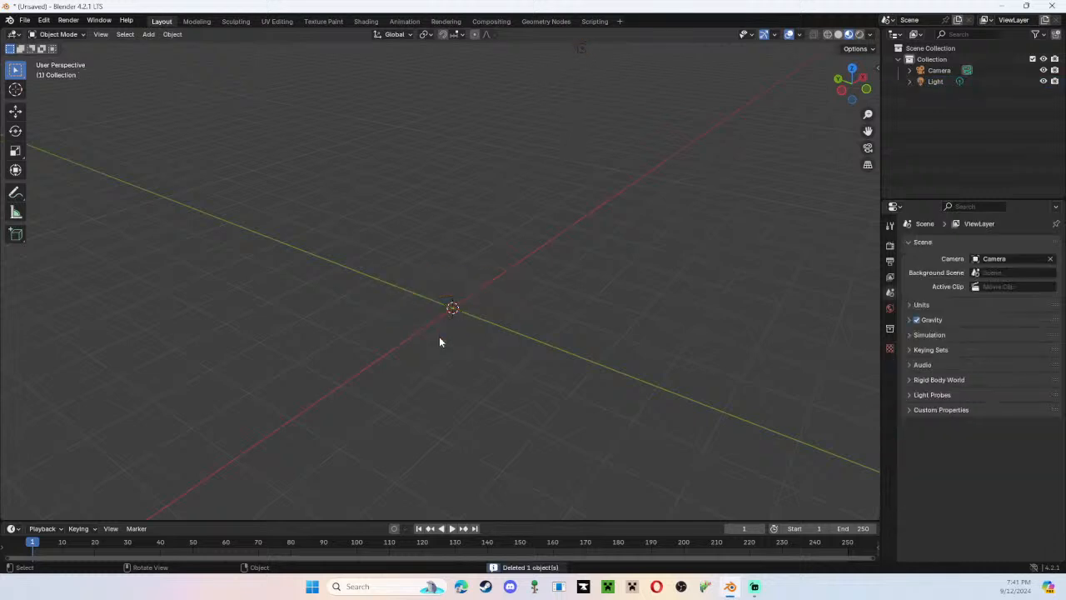
key("shift+a")
mouse_move(441, 337)
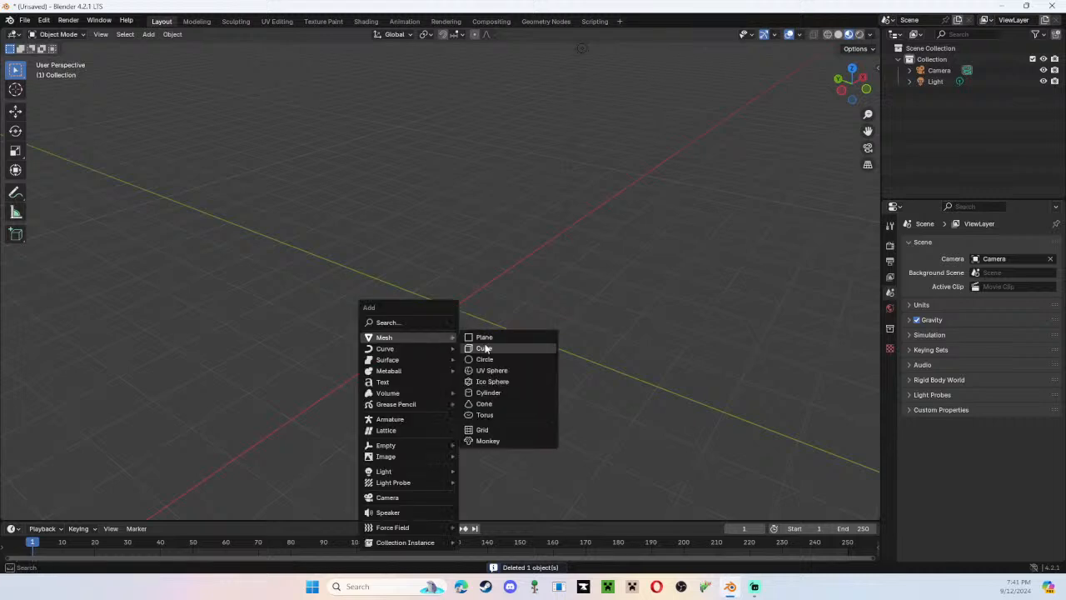
left_click(497, 416)
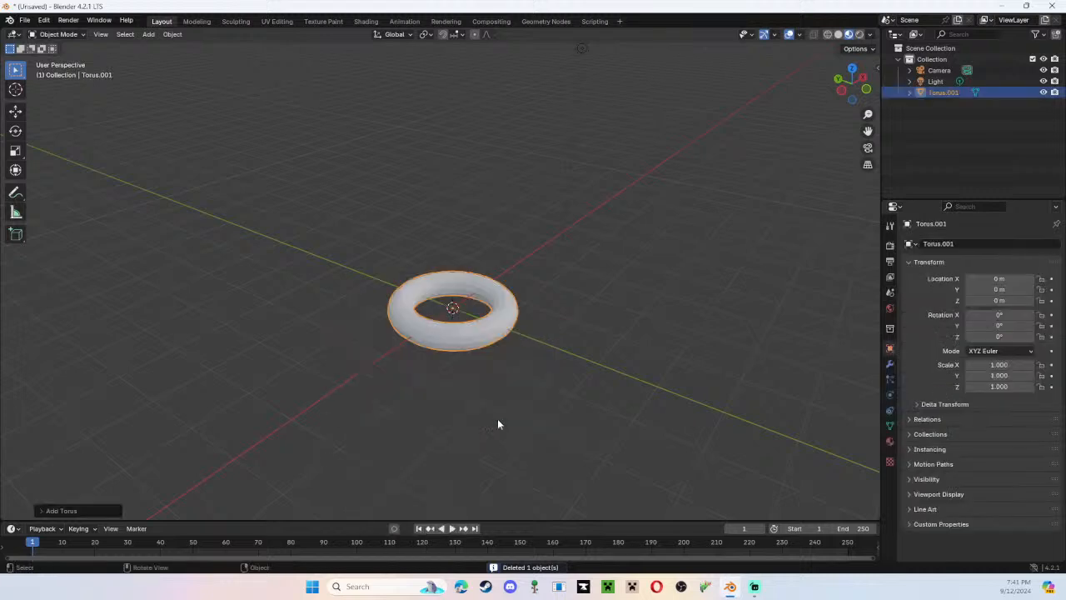
left_click(41, 511)
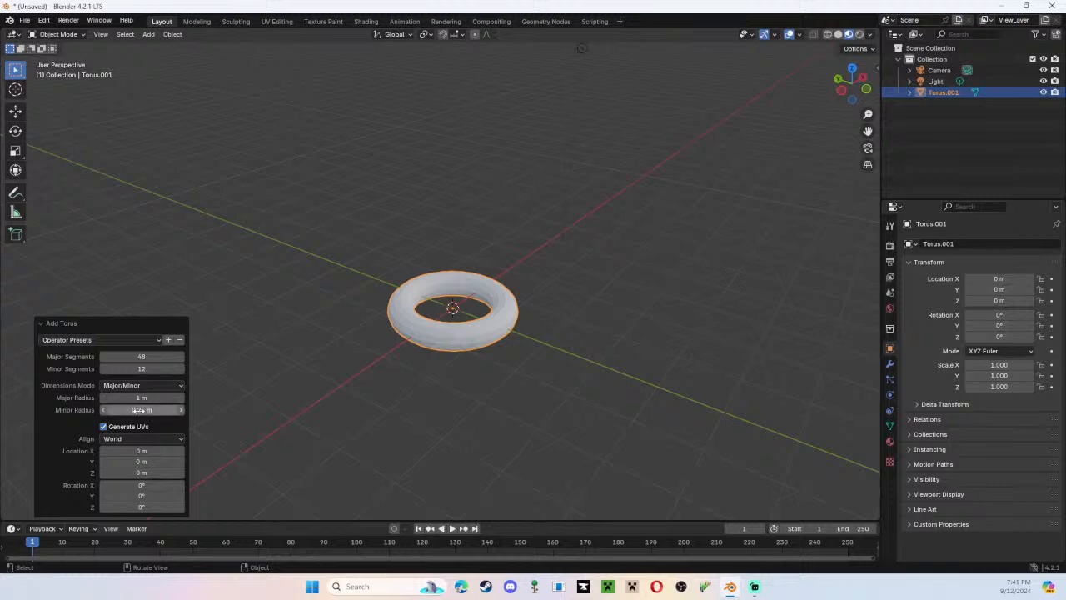
Try different radii for the new torus, ending with a 1 m major radius and a 0.5 m minor radius.
mouse_move(143, 410)
left_mouse_down()
mouse_move(179, 409)
mouse_move(128, 410)
left_mouse_up()
middle_click_drag(365, 389, 393, 378)
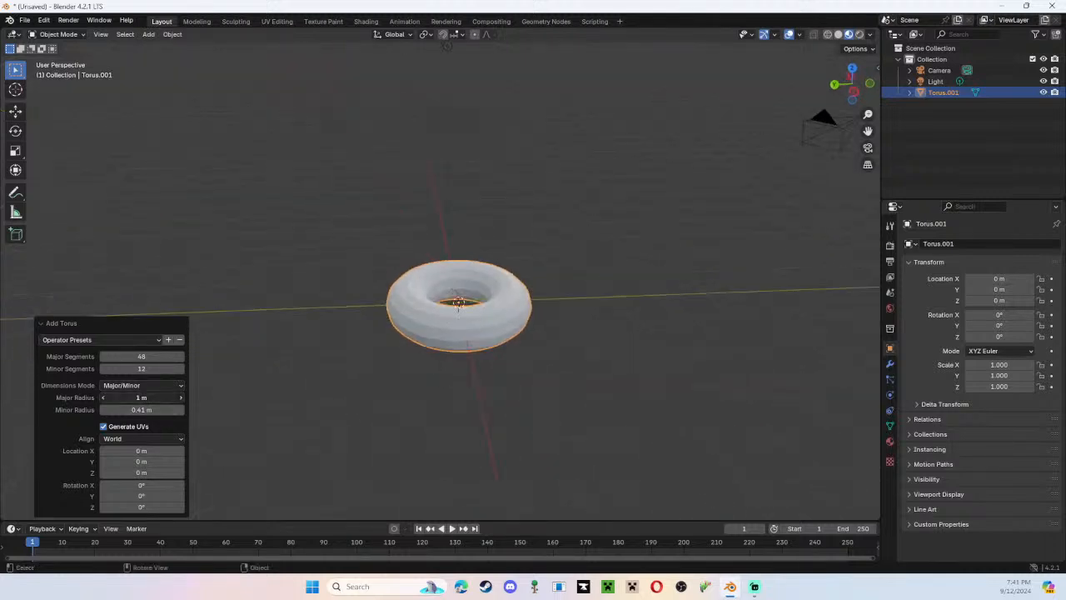
left_click_drag(141, 398, 150, 397)
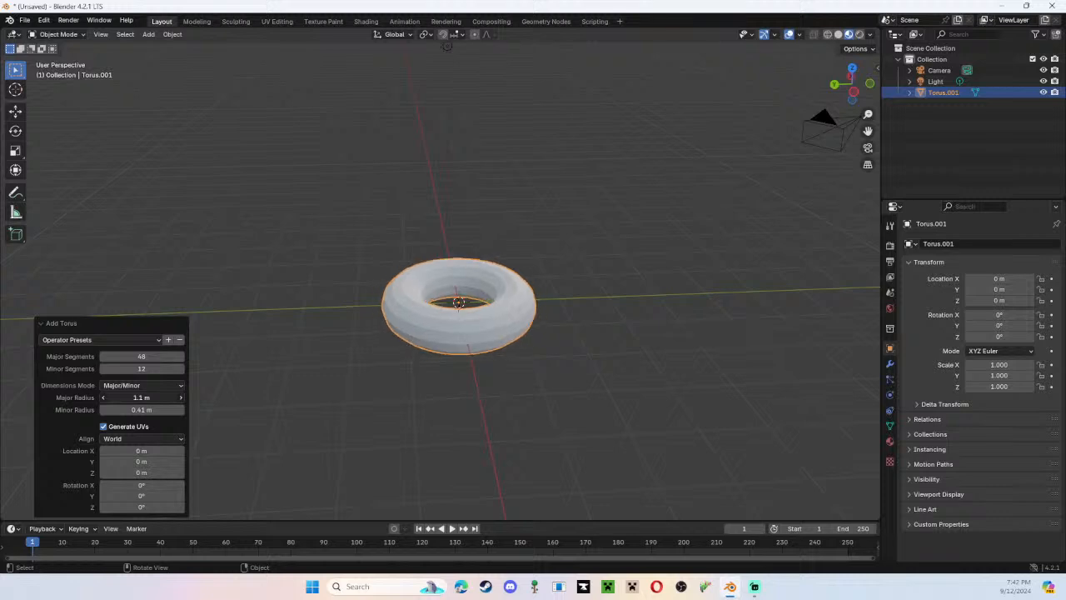
left_click_drag(151, 397, 148, 410)
left_click(182, 410)
left_click(182, 410)
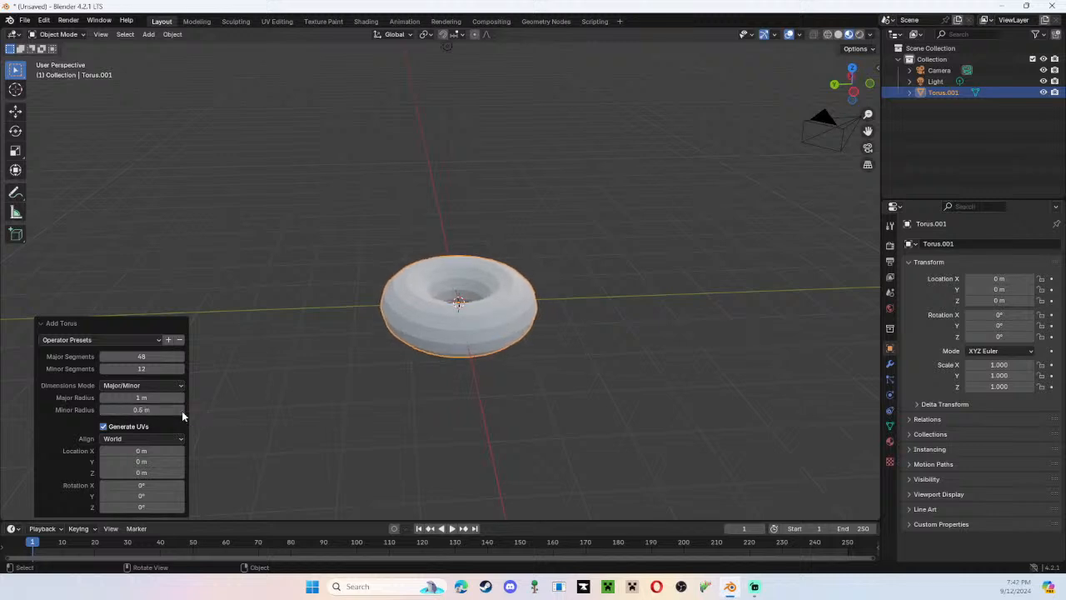
middle_click_drag(445, 302, 849, 313)
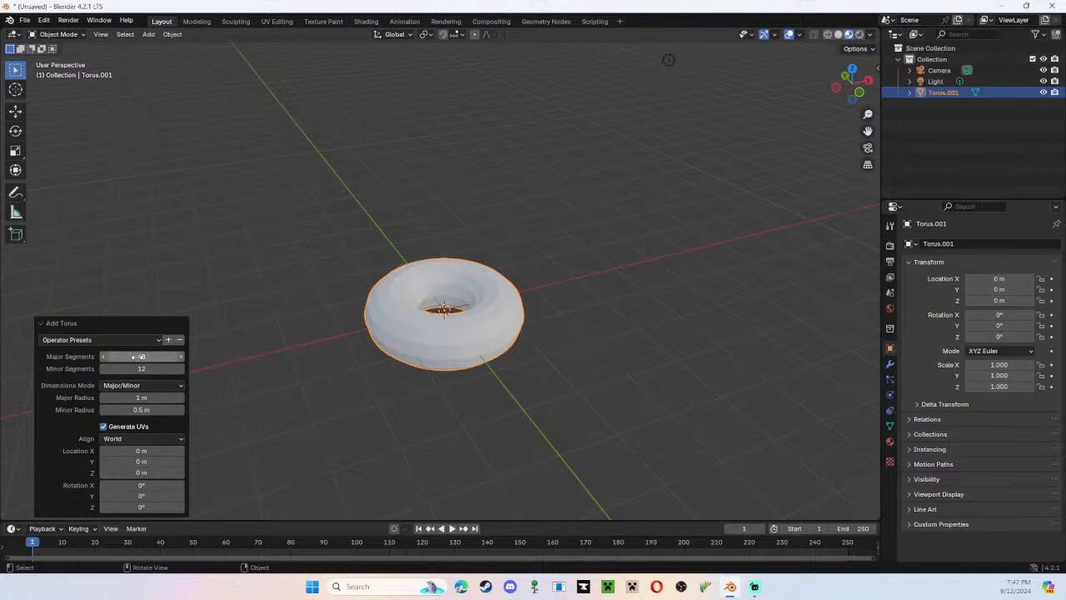
Try lowering the torus's major segments to 20, and return them to 48.
left_click_drag(138, 356, 104, 357)
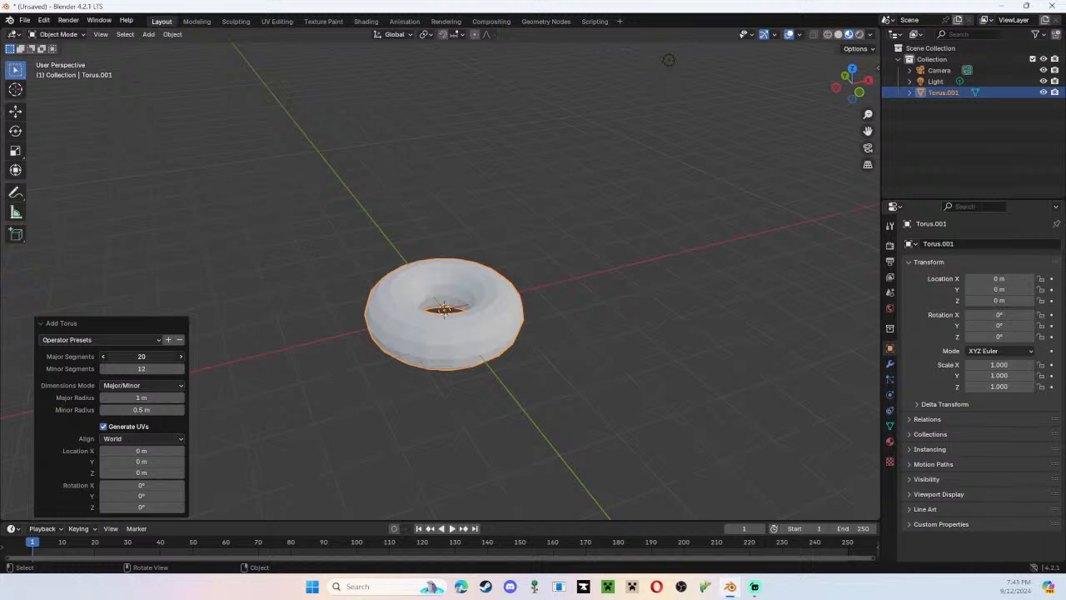
left_click_drag(104, 357, 108, 357)
left_click_drag(108, 357, 143, 356)
left_click_drag(143, 356, 146, 356)
mouse_move(141, 357)
left_mouse_down()
mouse_move(131, 356)
mouse_move(155, 356)
left_mouse_up()
middle_click_drag(409, 346, 524, 347)
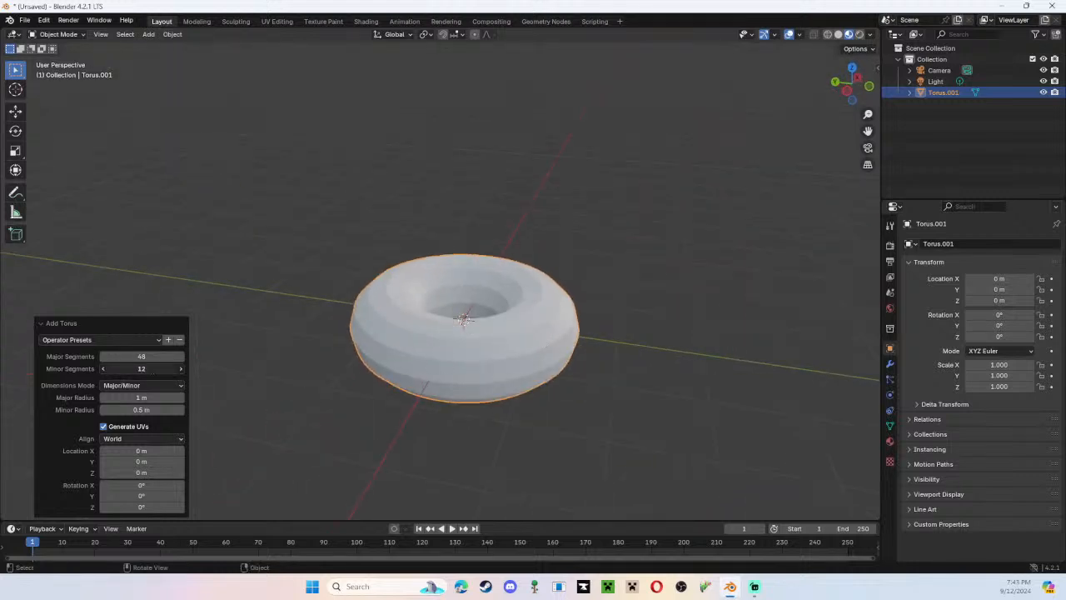
Try a very low-poly torus with 4 minor segments and 4 major segments.
mouse_move(141, 369)
left_mouse_down()
mouse_move(117, 368)
mouse_move(126, 368)
left_mouse_up()
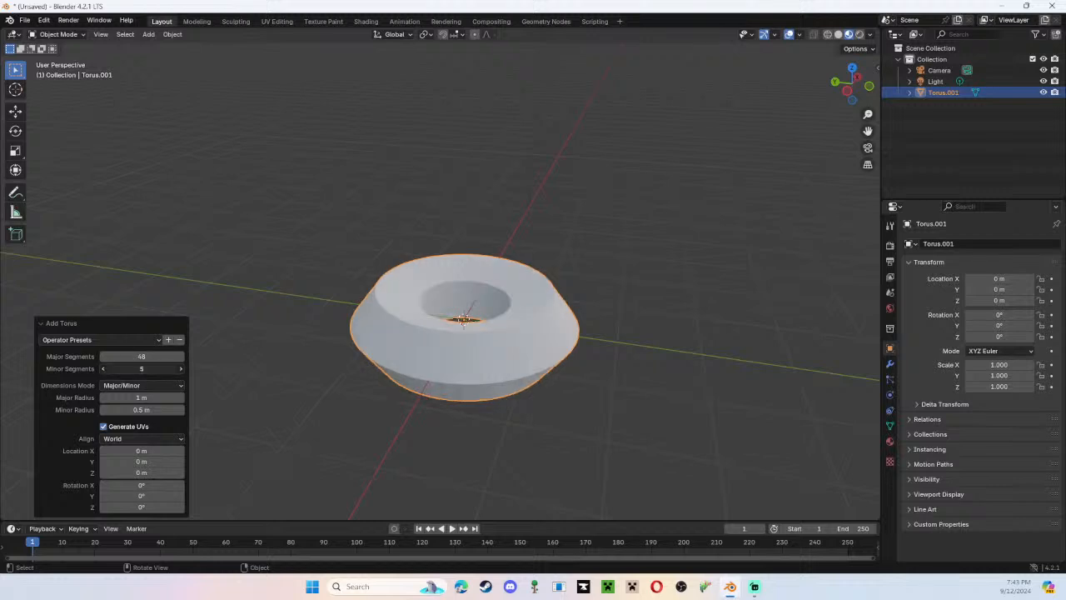
left_click(103, 370)
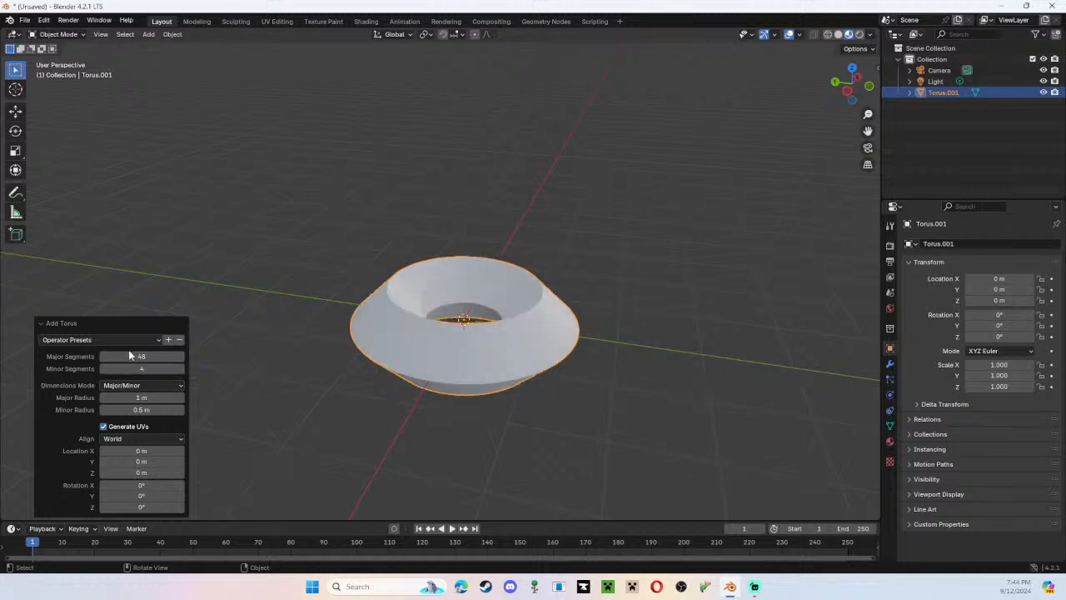
left_click_drag(131, 356, 94, 355)
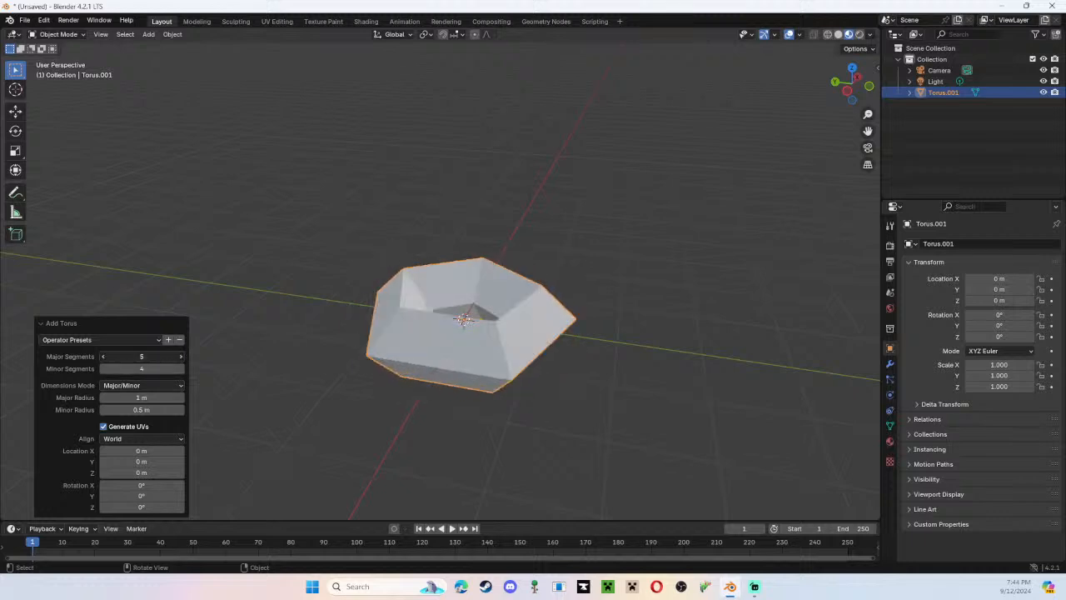
left_click(103, 356)
middle_click_drag(513, 325, 134, 350)
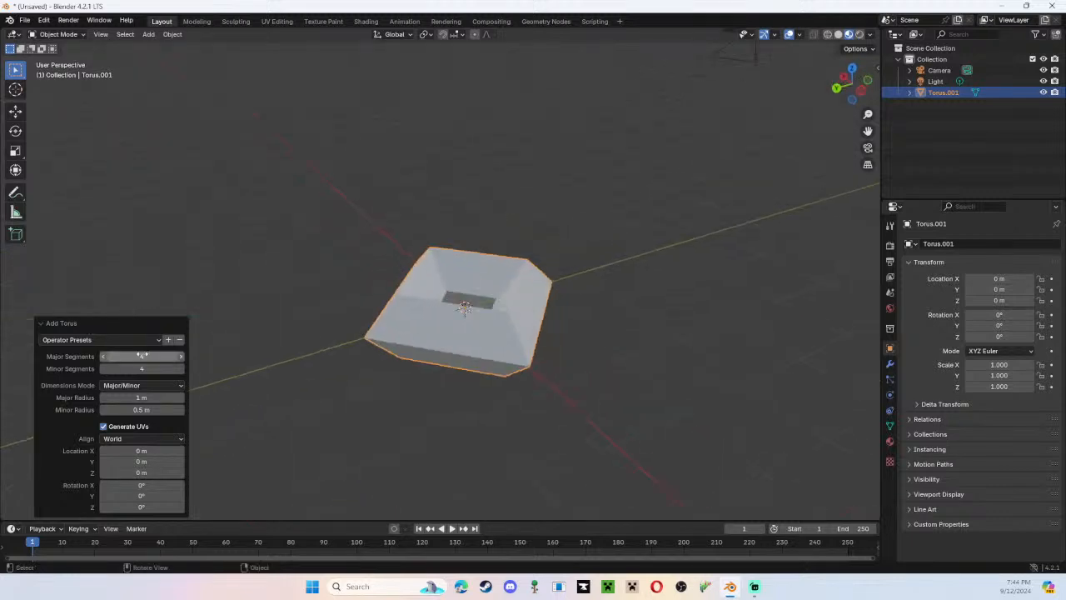
Set the torus to 32 major segments and 12 minor segments.
left_click_drag(136, 355, 157, 355)
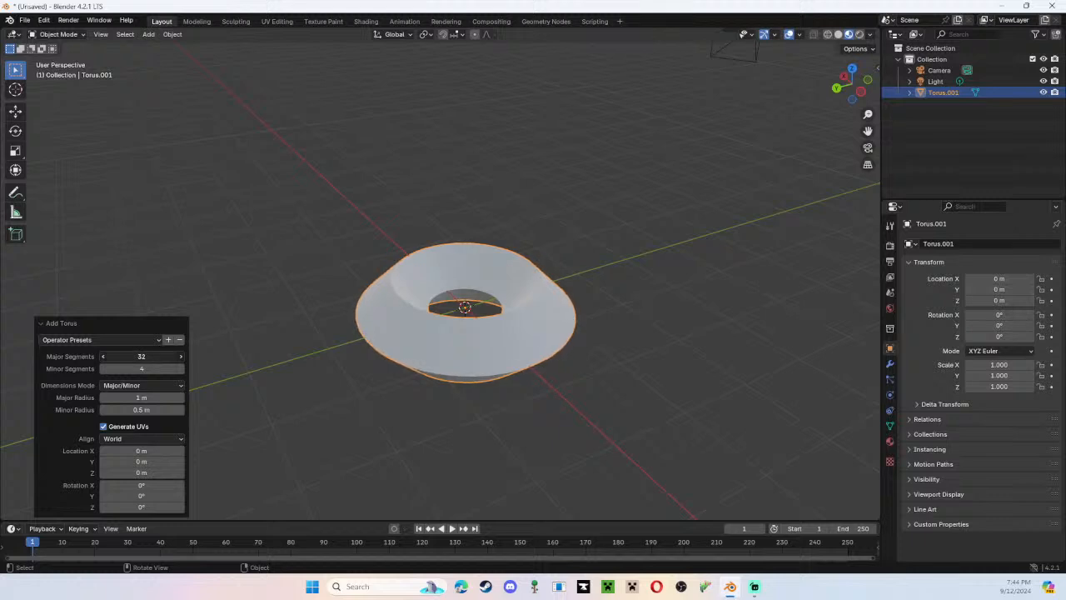
left_click_drag(135, 368, 164, 368)
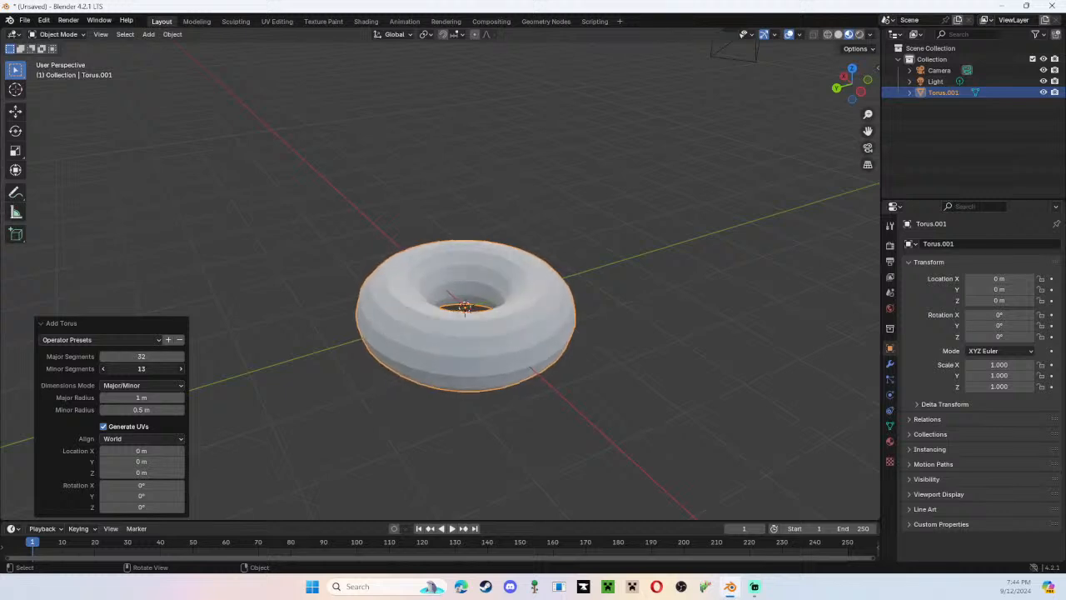
left_click_drag(163, 368, 159, 369)
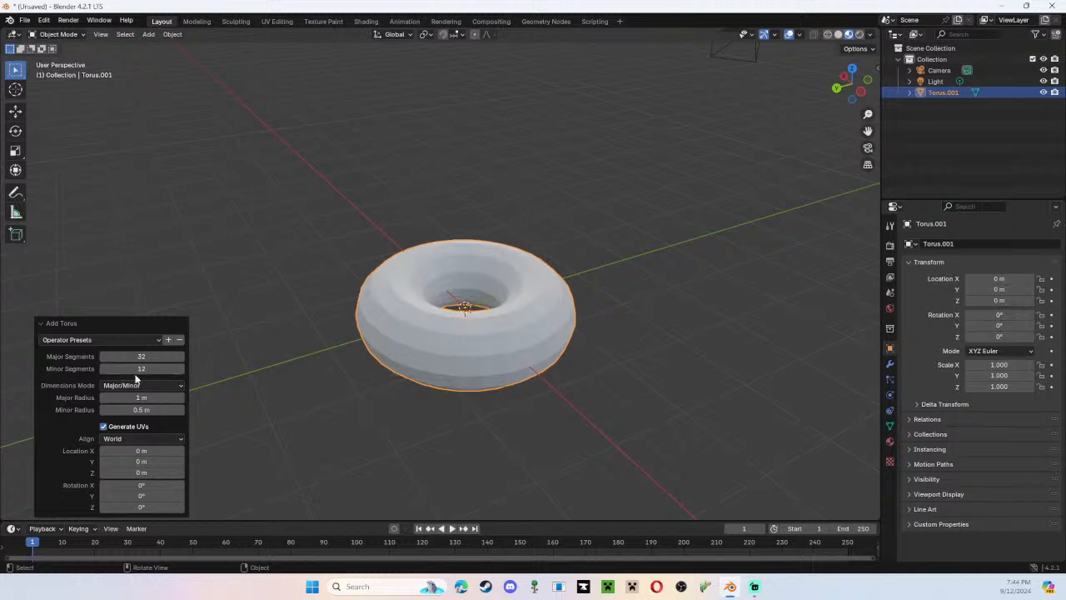
middle_click_drag(531, 359, 581, 381)
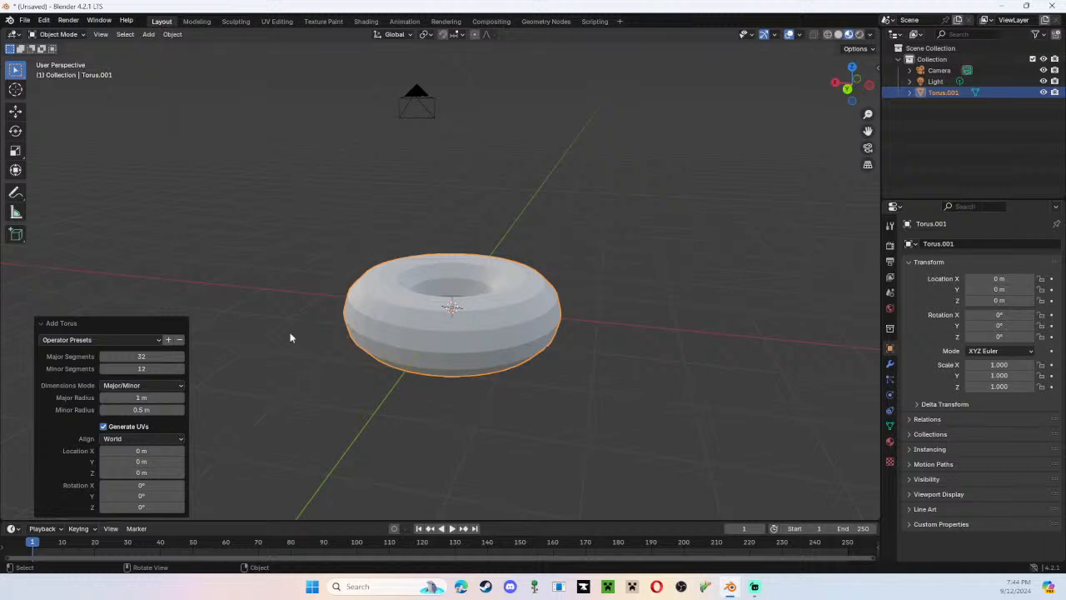
Shrink the torus into a donut shape with a 0.39 m major radius and a 0.25 m minor radius.
left_click_drag(150, 397, 121, 398)
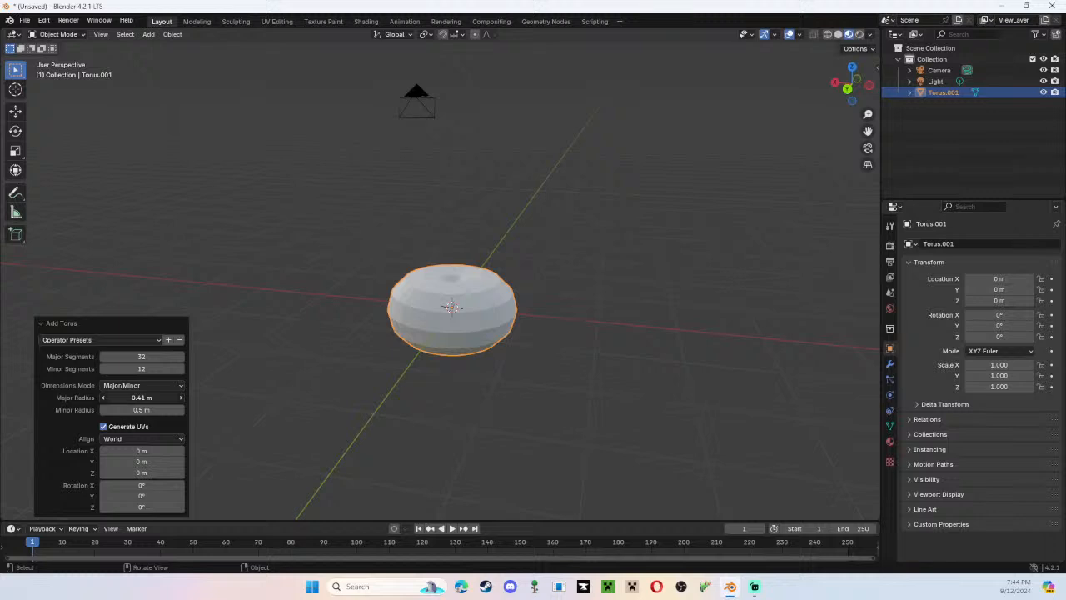
left_click_drag(121, 397, 119, 397)
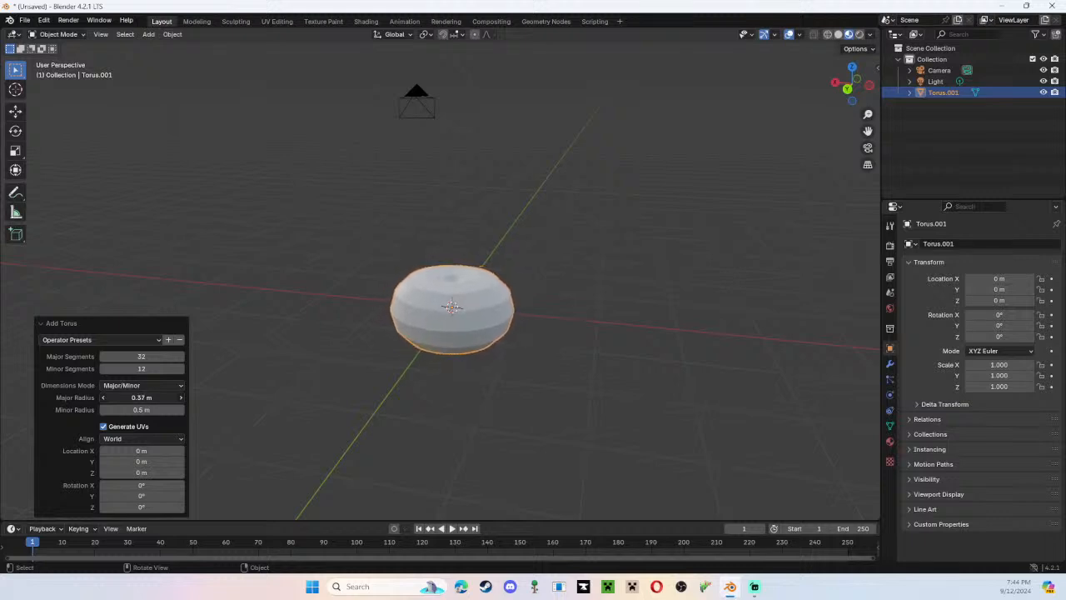
left_click(181, 400)
left_click(180, 400)
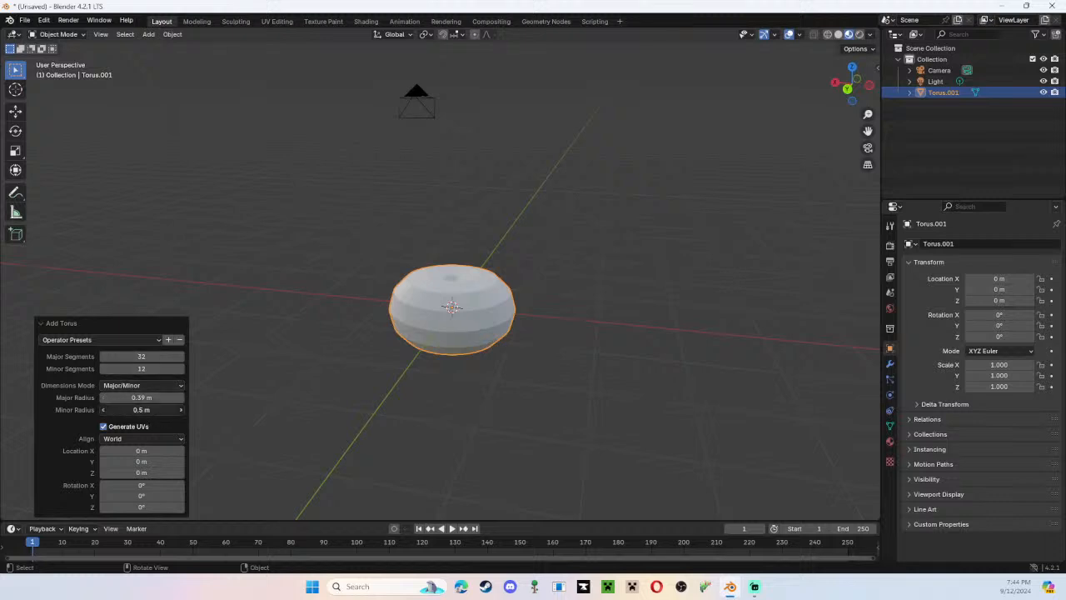
mouse_move(142, 410)
left_mouse_down()
mouse_move(121, 410)
mouse_move(153, 408)
left_mouse_up()
left_click(103, 412)
left_click(103, 413)
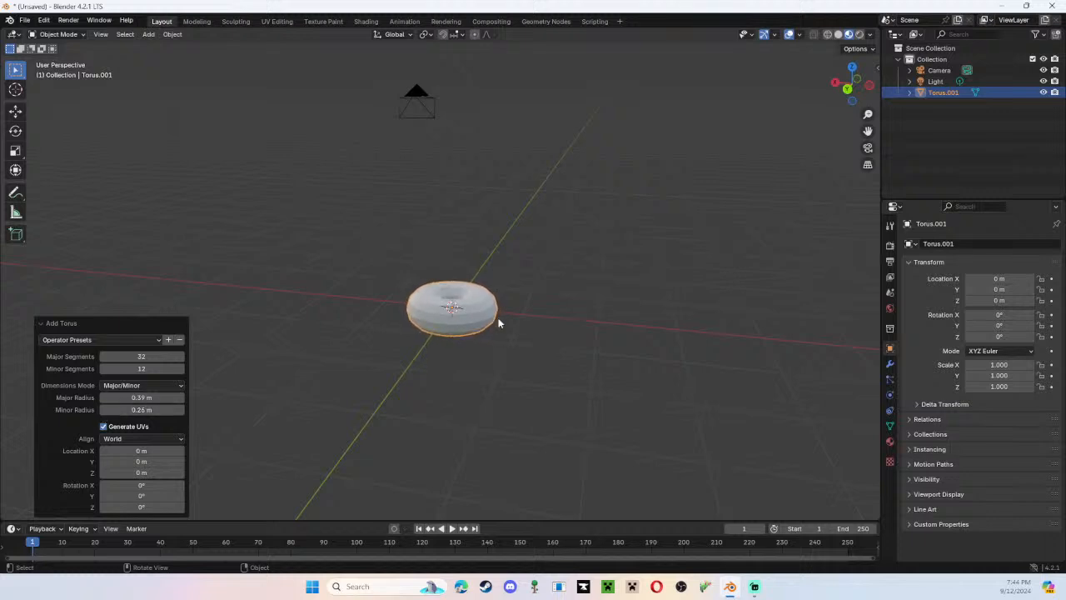
scroll(495, 321, "up", 4)
middle_click_drag(492, 316, 583, 353)
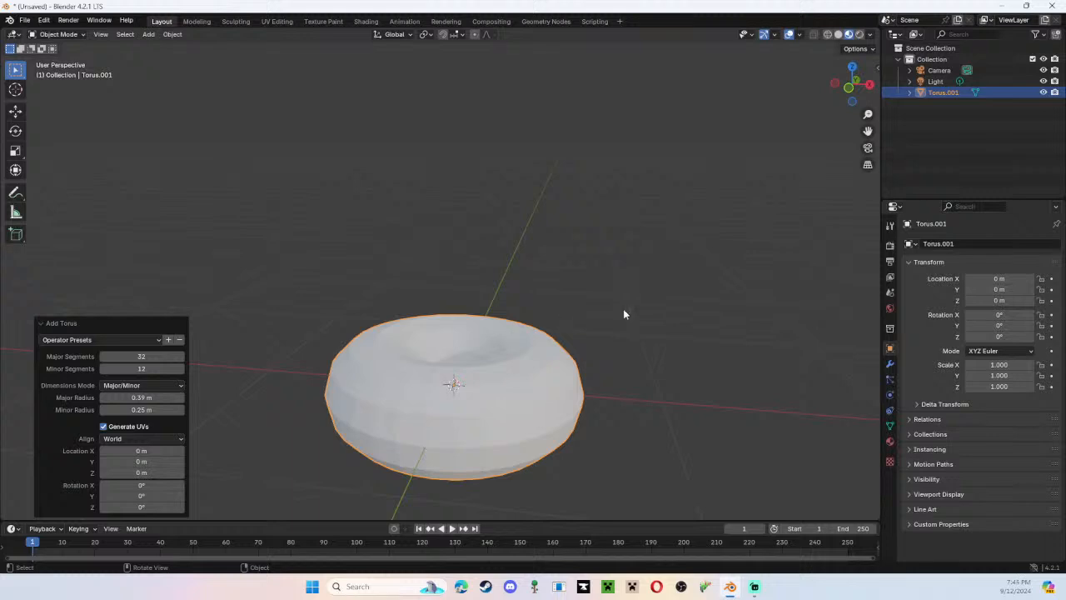
middle_click_drag(623, 311, 605, 328)
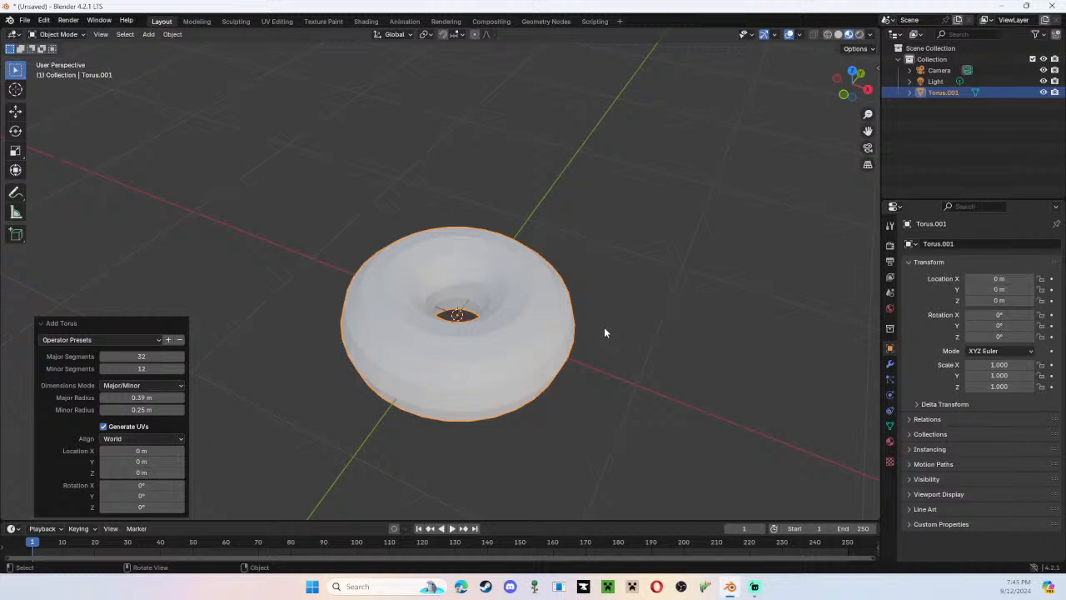
Apply Shade Smooth to the torus.
left_click(627, 347)
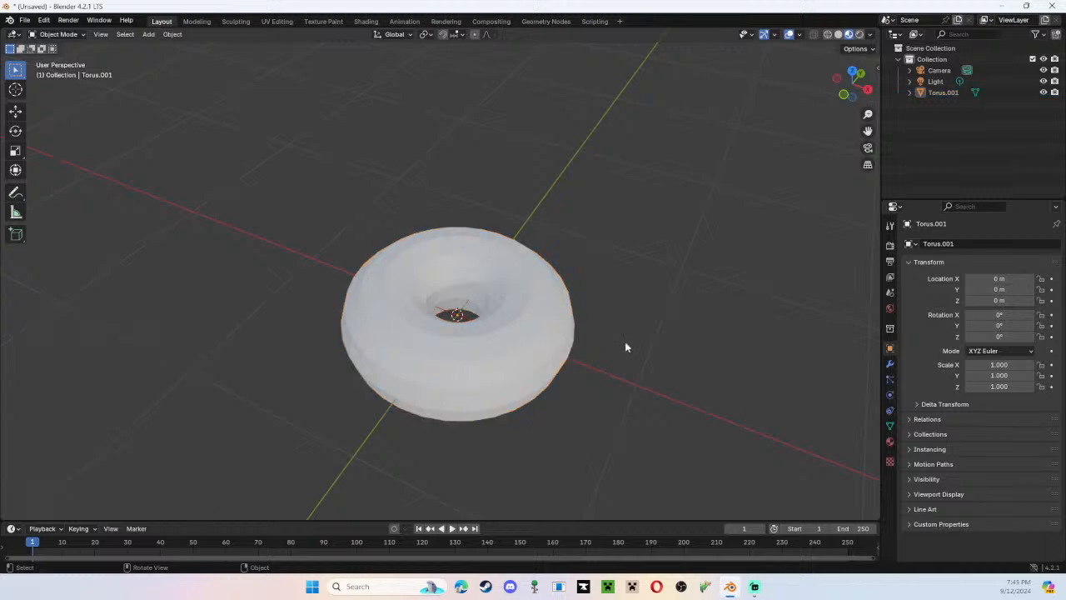
middle_click_drag(606, 262, 580, 244)
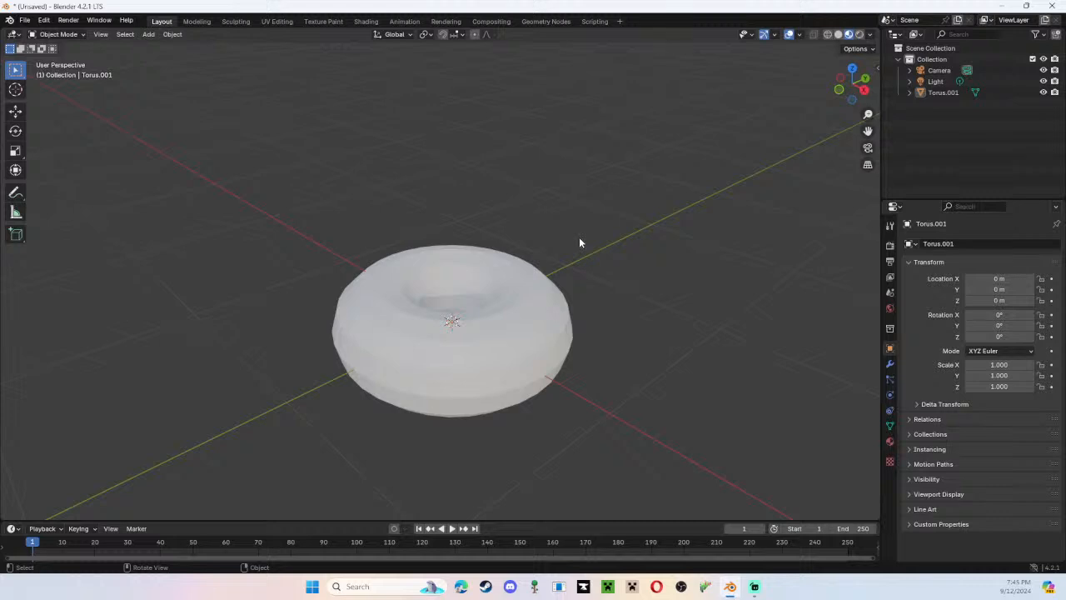
right_click(579, 237)
left_click(461, 394)
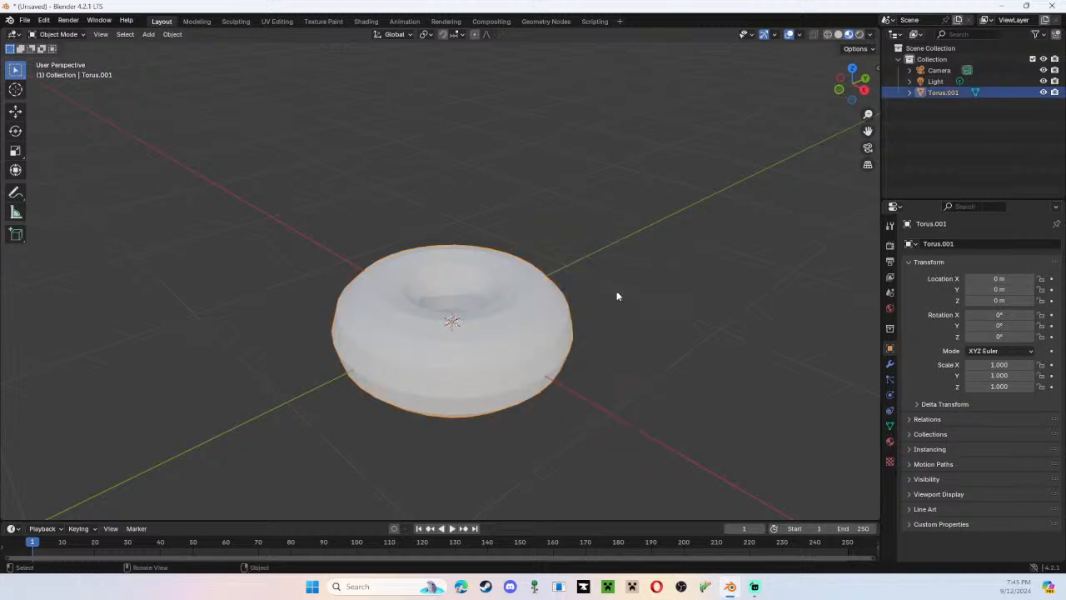
right_click(616, 295)
left_click(617, 295)
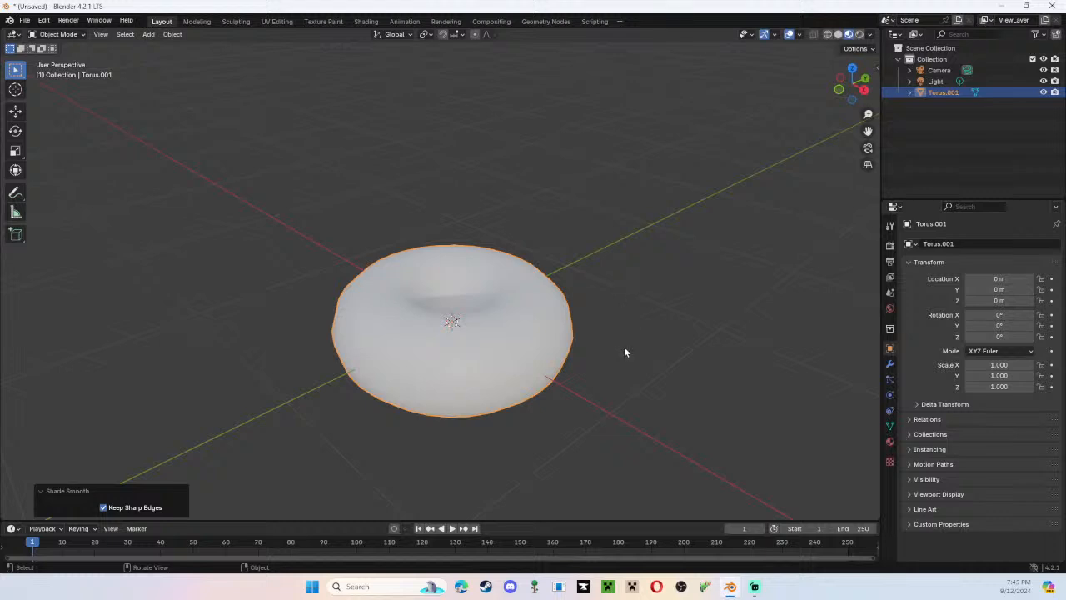
Examine the smooth-shaded torus's outline from the side, alternating between the back and left orthographic views.
mouse_move(620, 379)
middle_mouse_down()
mouse_move(542, 376)
mouse_move(535, 342)
mouse_move(634, 369)
middle_mouse_up()
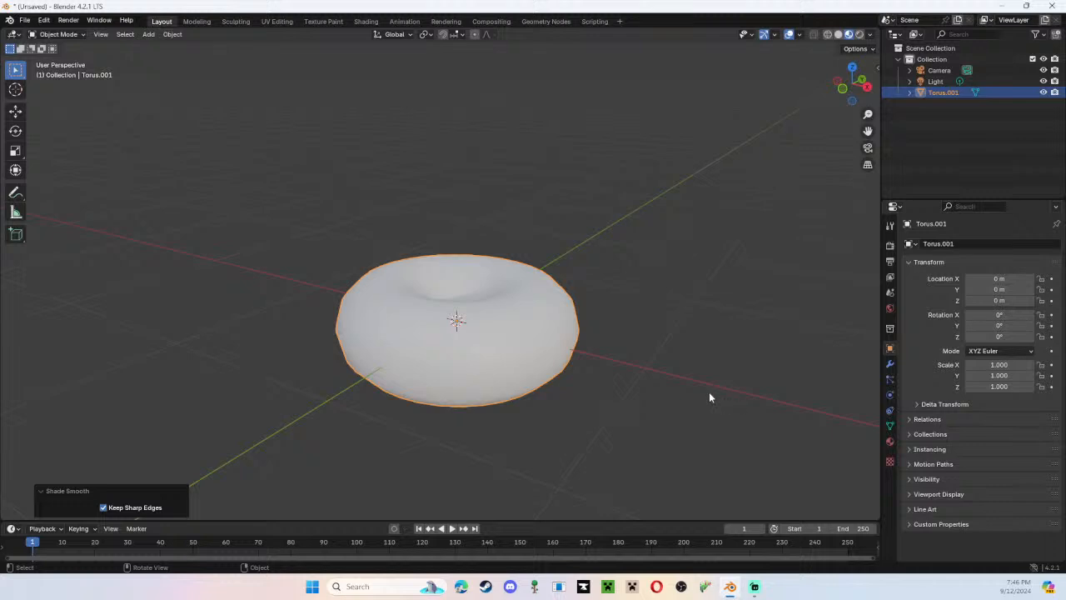
right_click(651, 357)
middle_click_drag(650, 274, 652, 258)
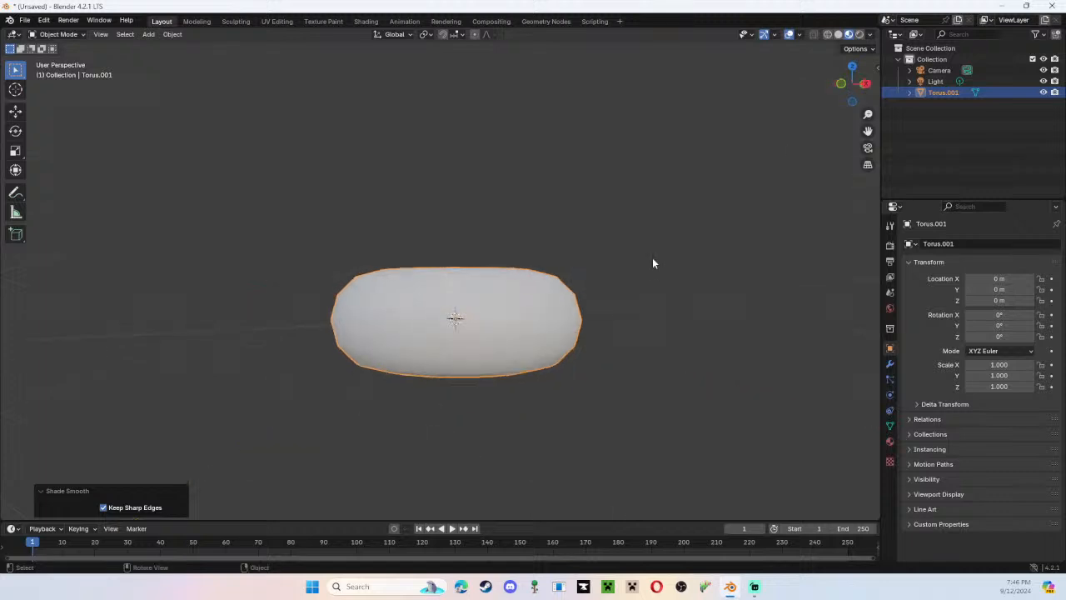
left_click(841, 83)
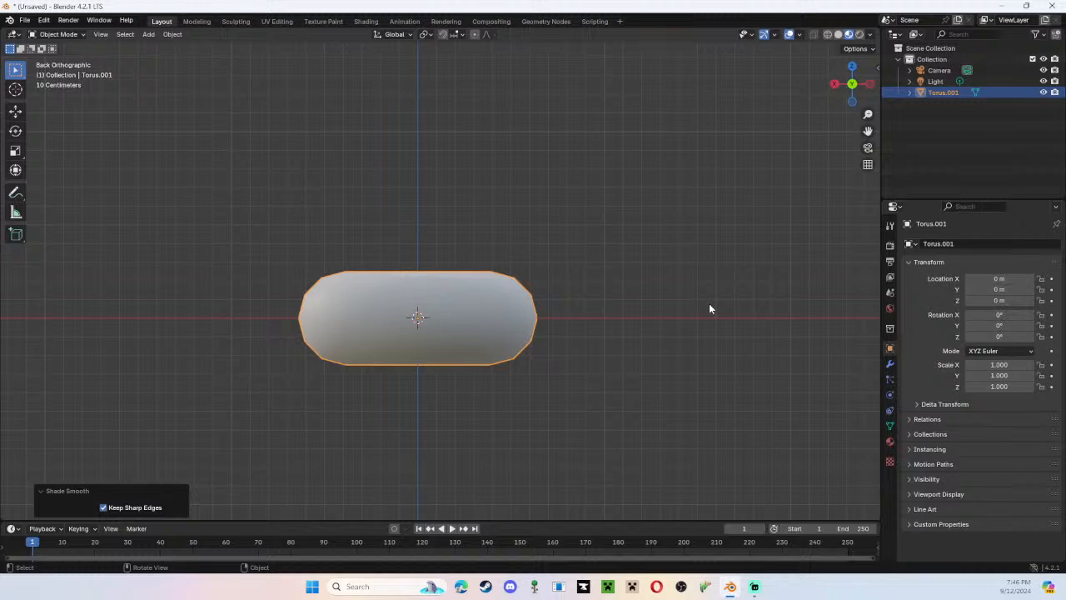
left_click(707, 341)
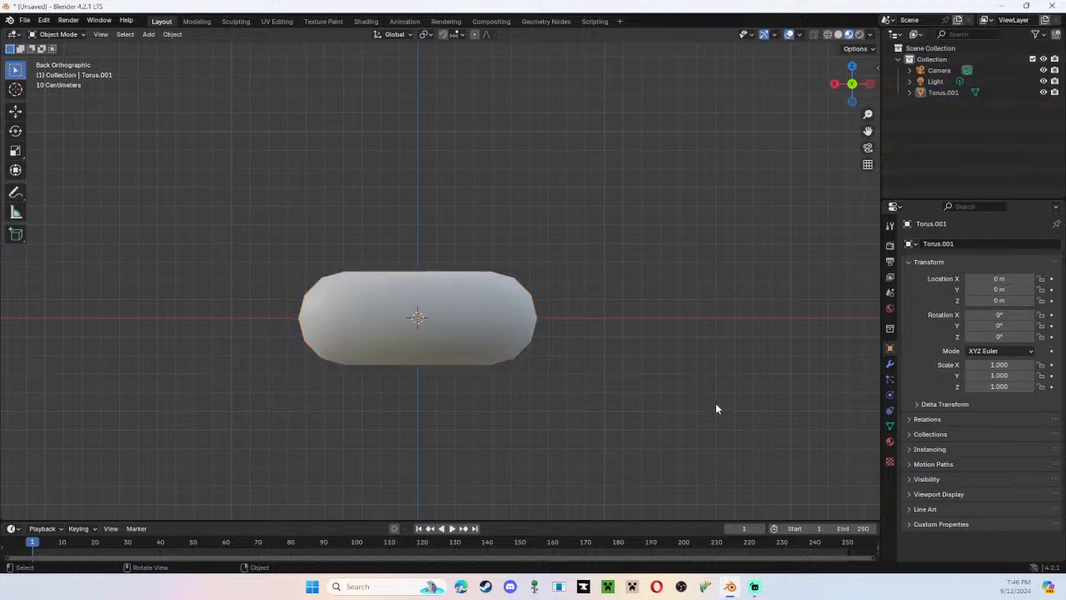
left_click(869, 84)
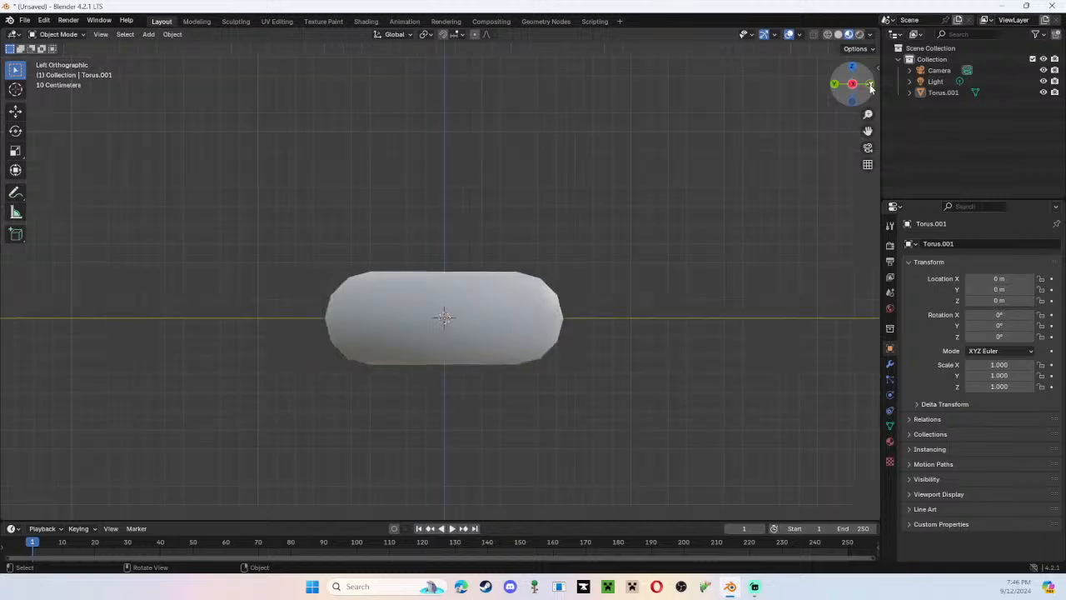
left_click(870, 84)
left_click(870, 84)
left_click(870, 84)
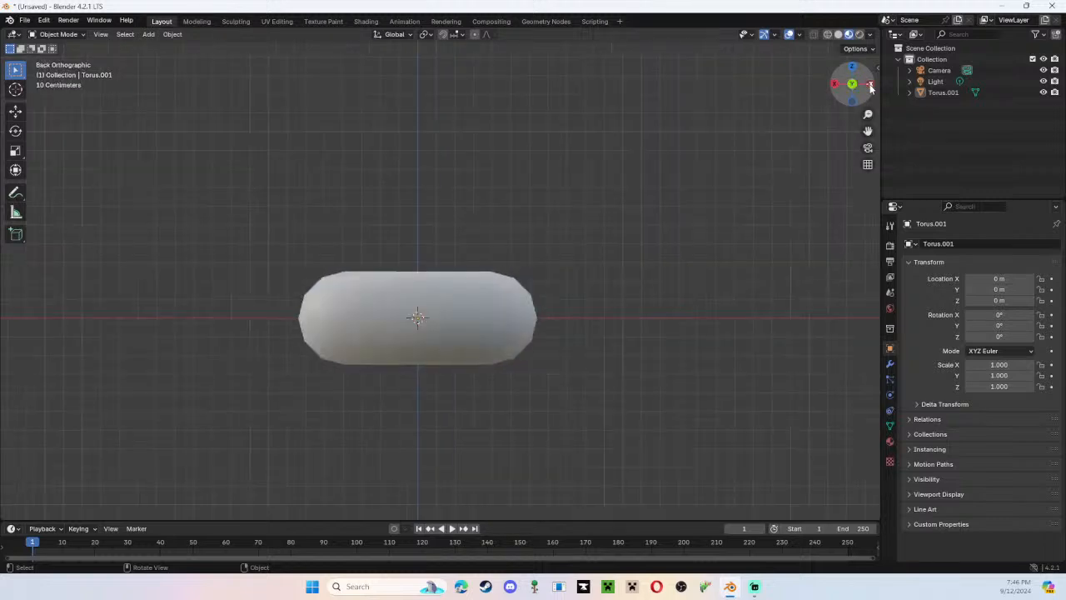
left_click(870, 84)
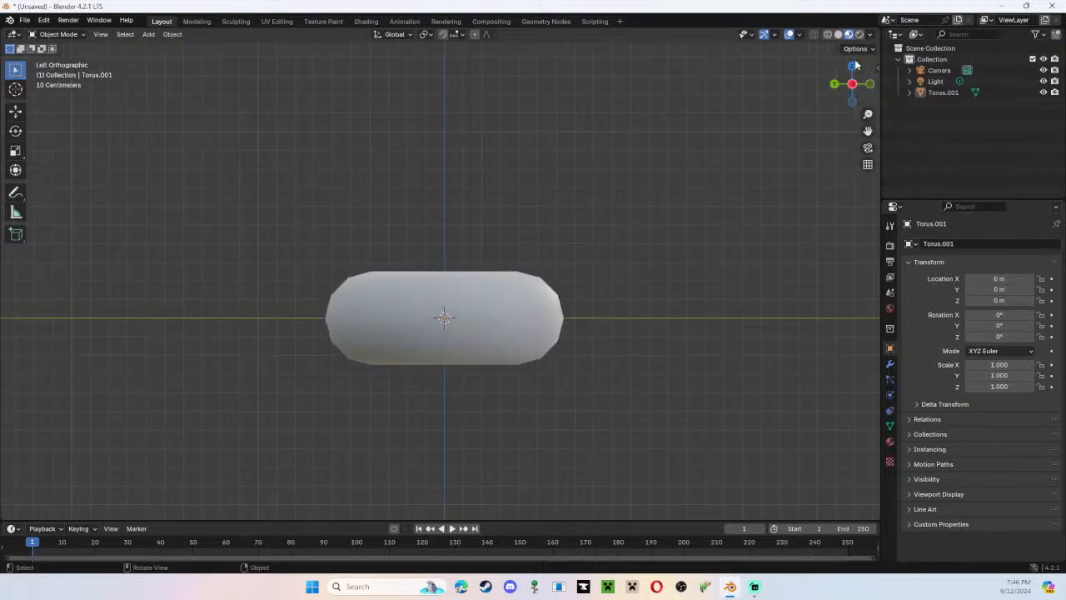
Add a Subdivision Surface modifier to the torus.
left_click(851, 70)
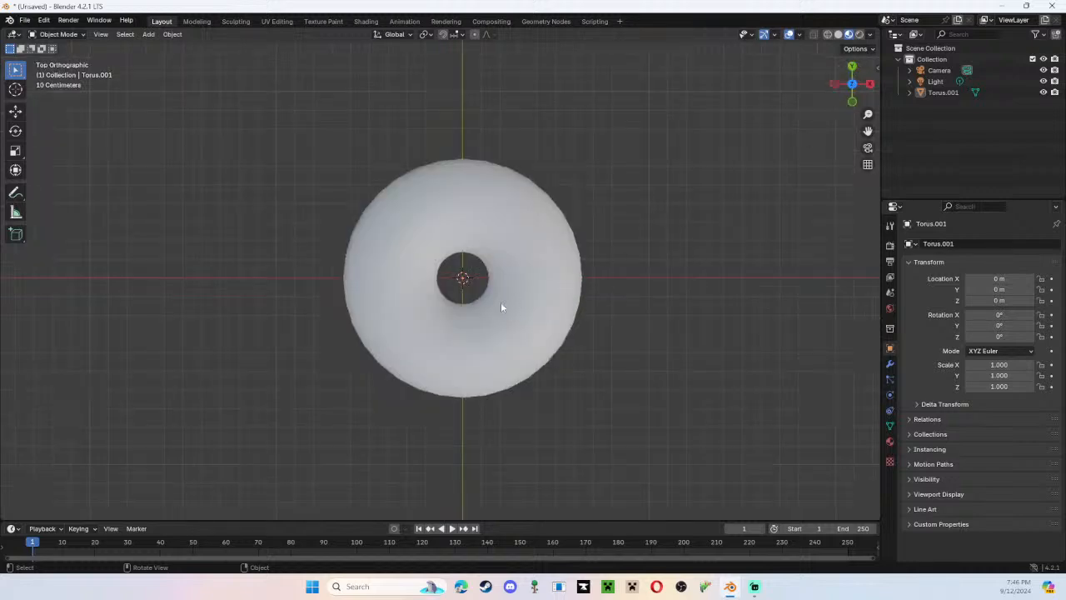
scroll(499, 304, "down", 3)
middle_click_drag(448, 331, 505, 262)
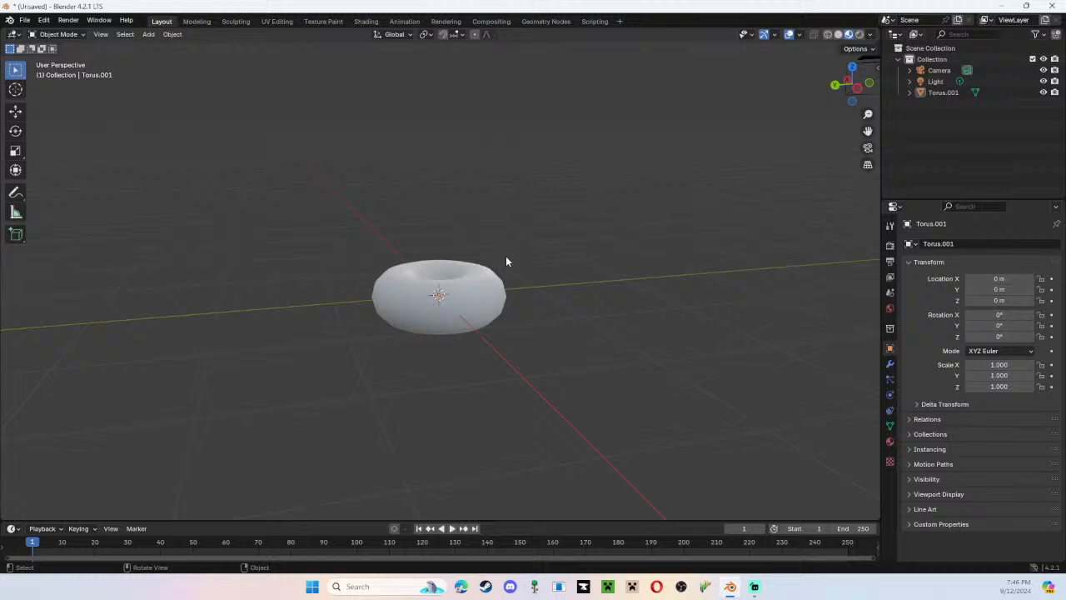
left_click(436, 294)
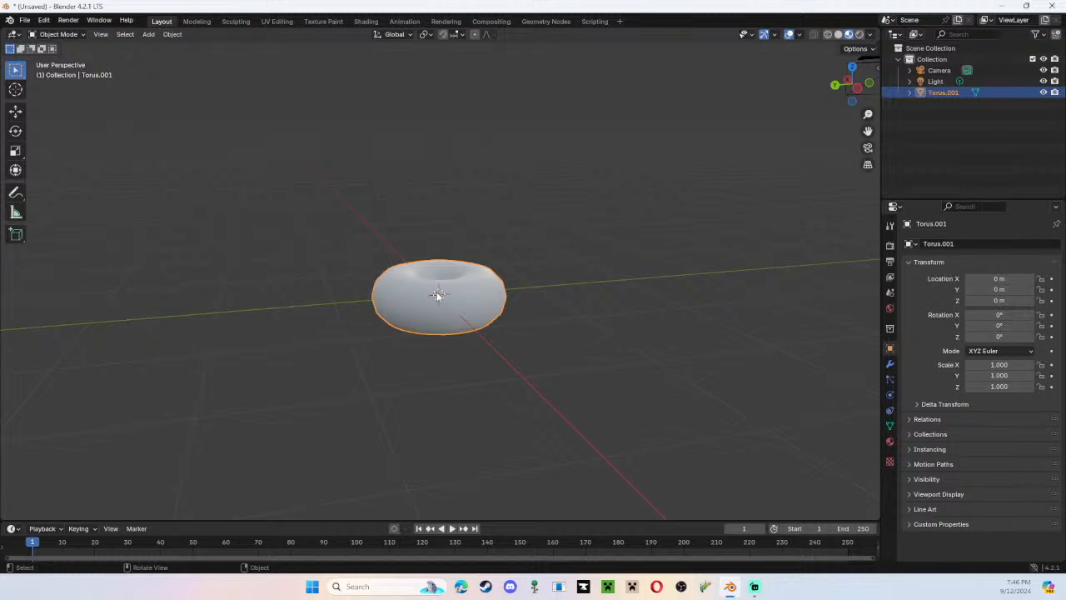
left_click(889, 367)
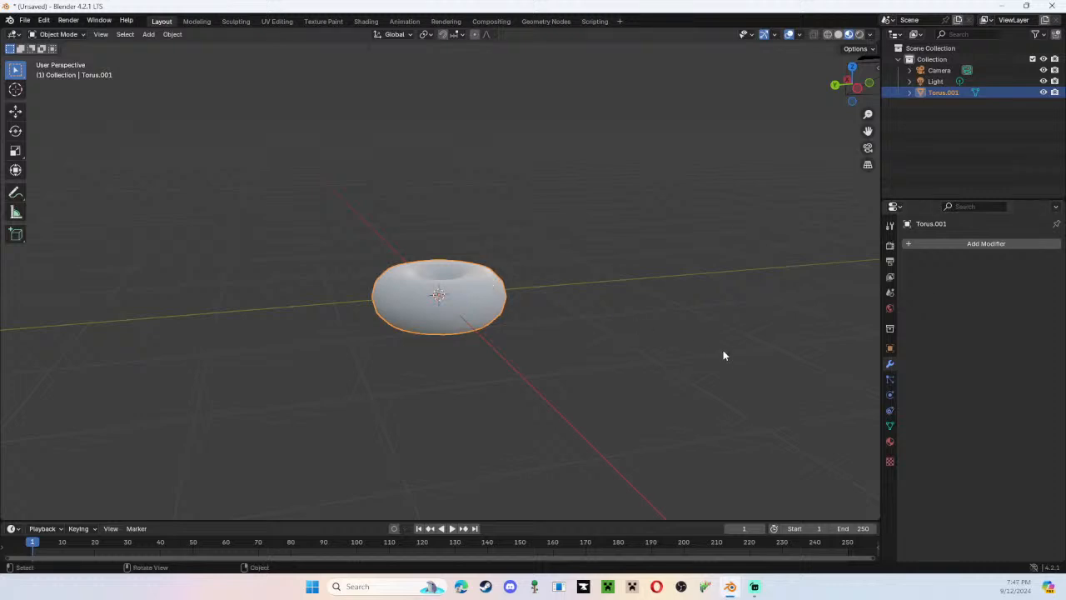
middle_click_drag(723, 356, 652, 350)
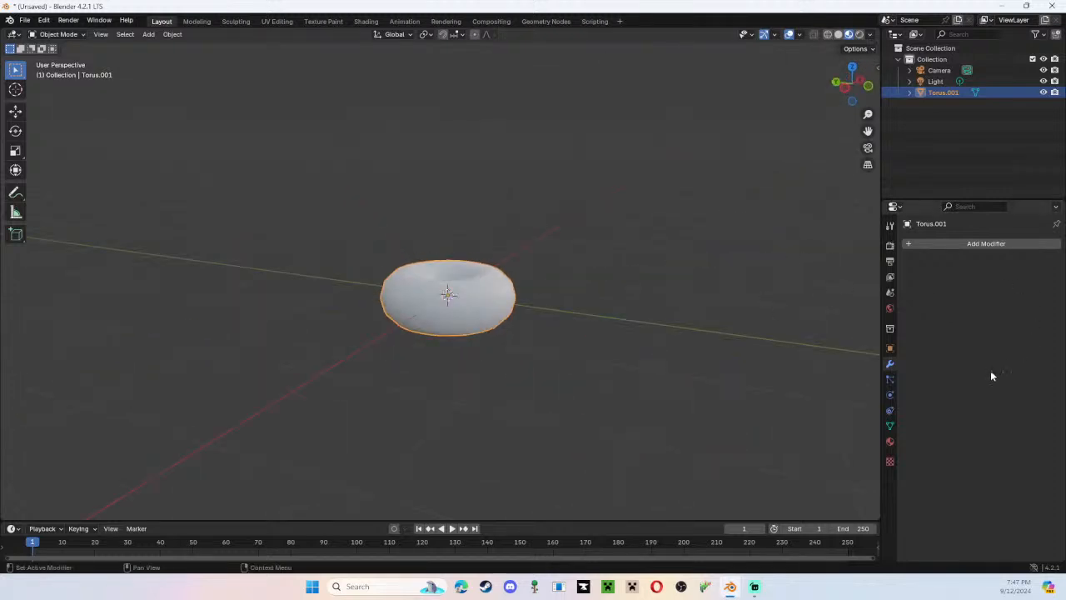
left_click(980, 247)
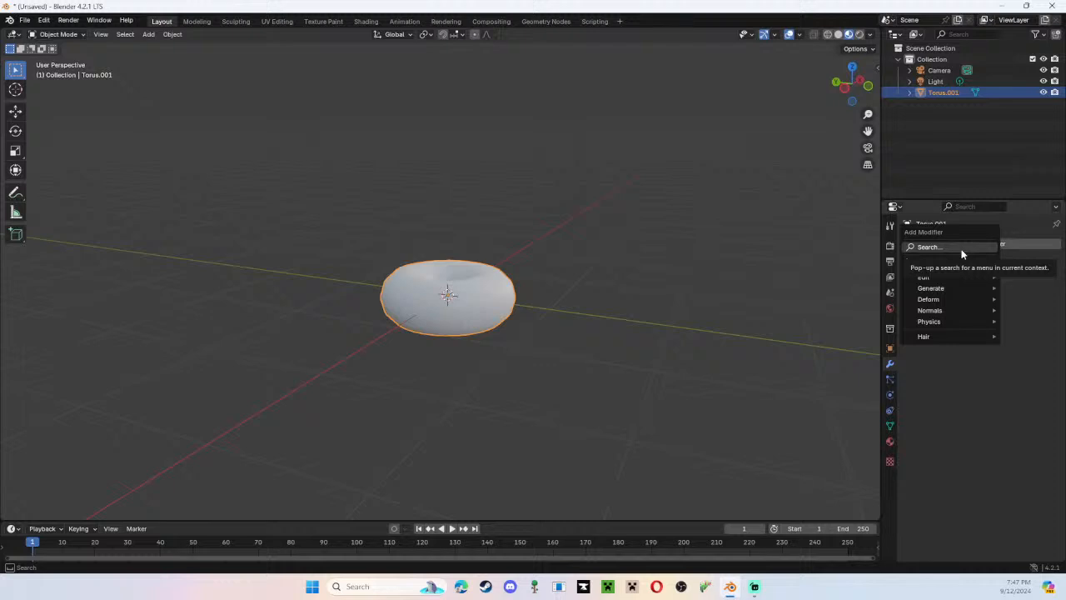
mouse_move(930, 293)
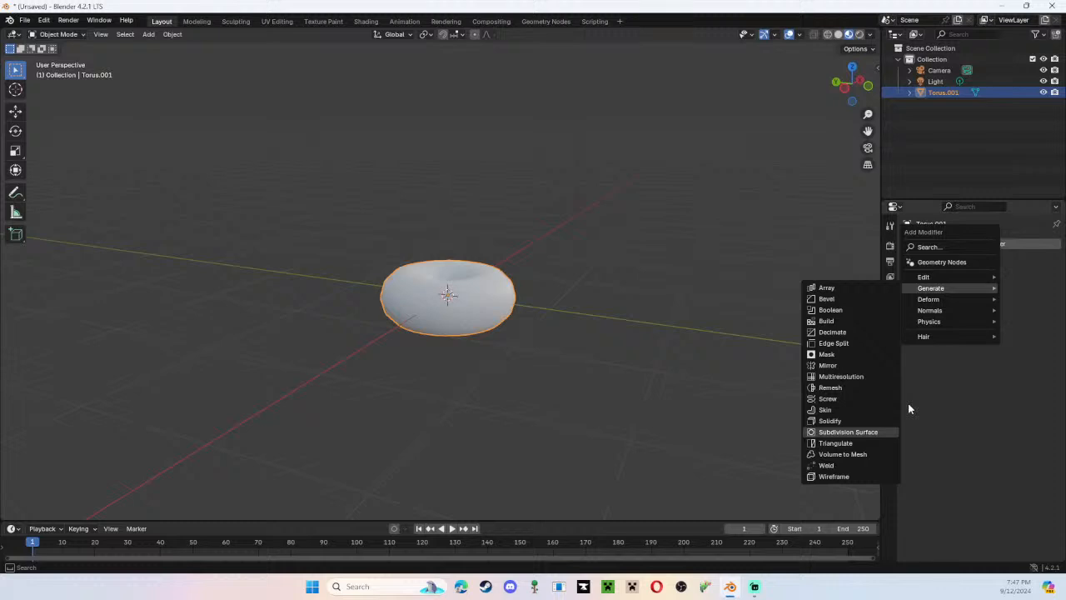
key("Return")
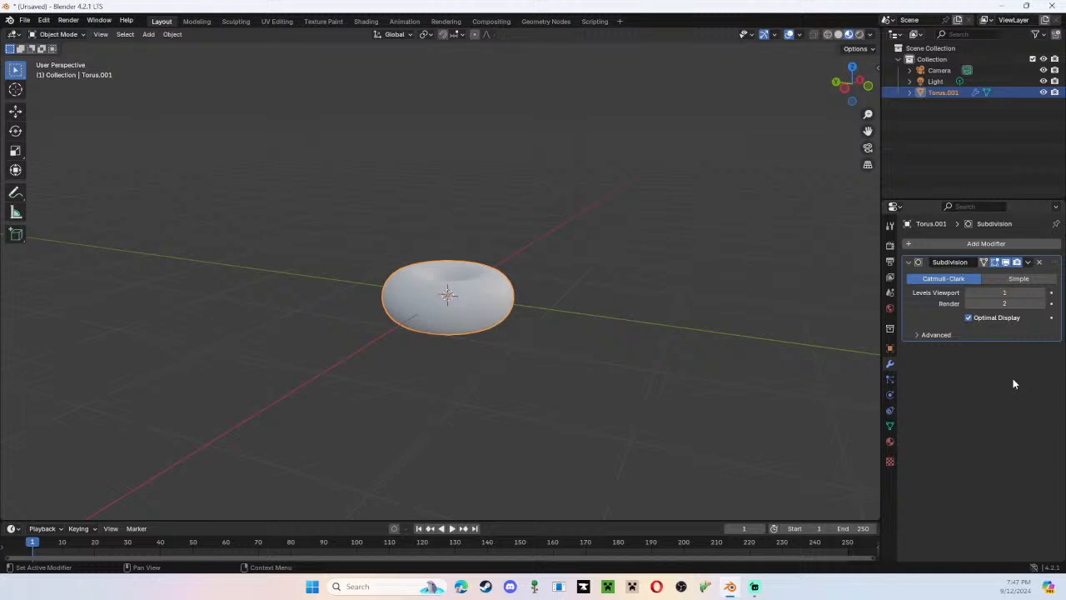
Examine the subdivided torus's outline from the front, back, side and top orthographic views.
middle_click_drag(563, 320, 652, 306)
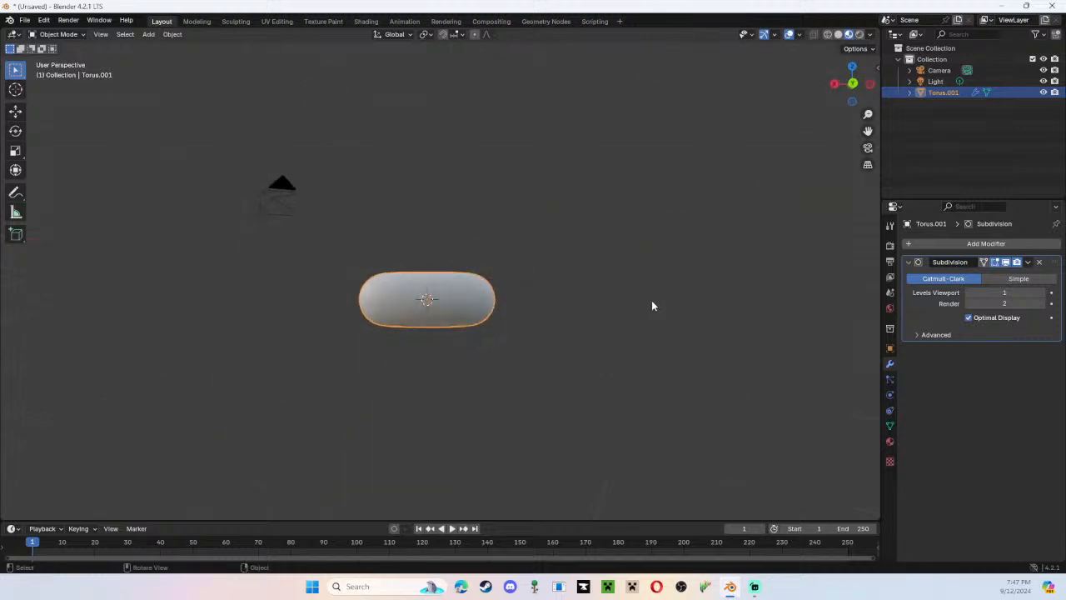
left_click(853, 87)
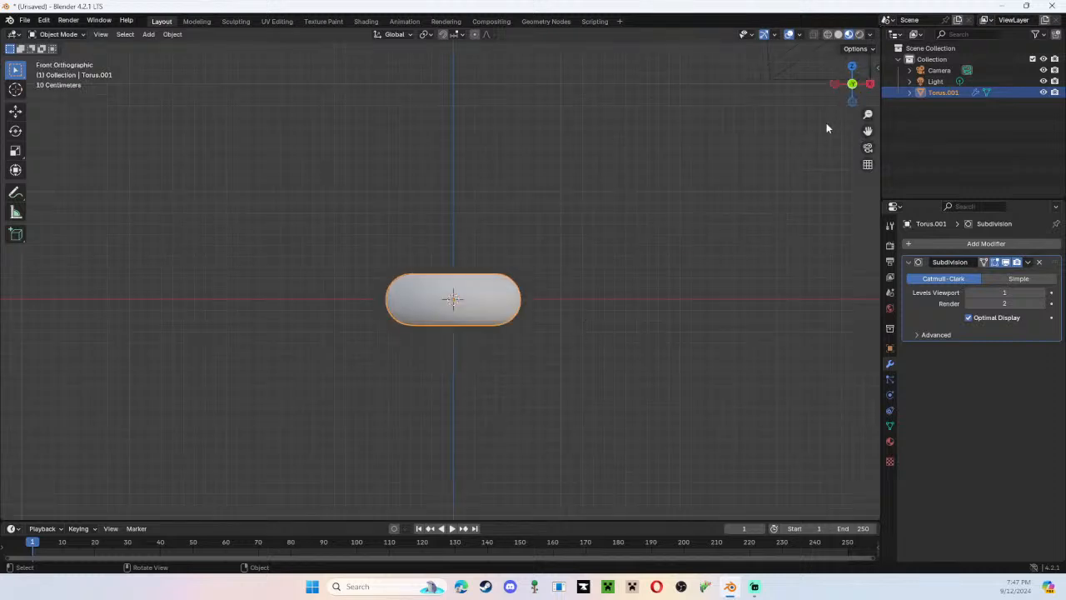
left_click(870, 85)
left_click(872, 86)
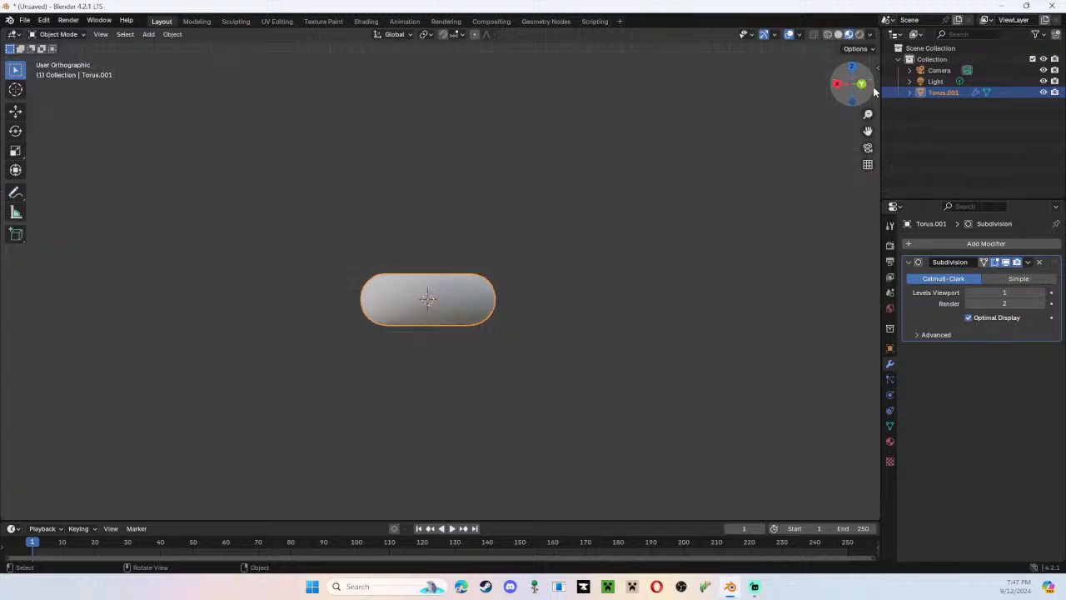
left_click(873, 86)
left_click(873, 86)
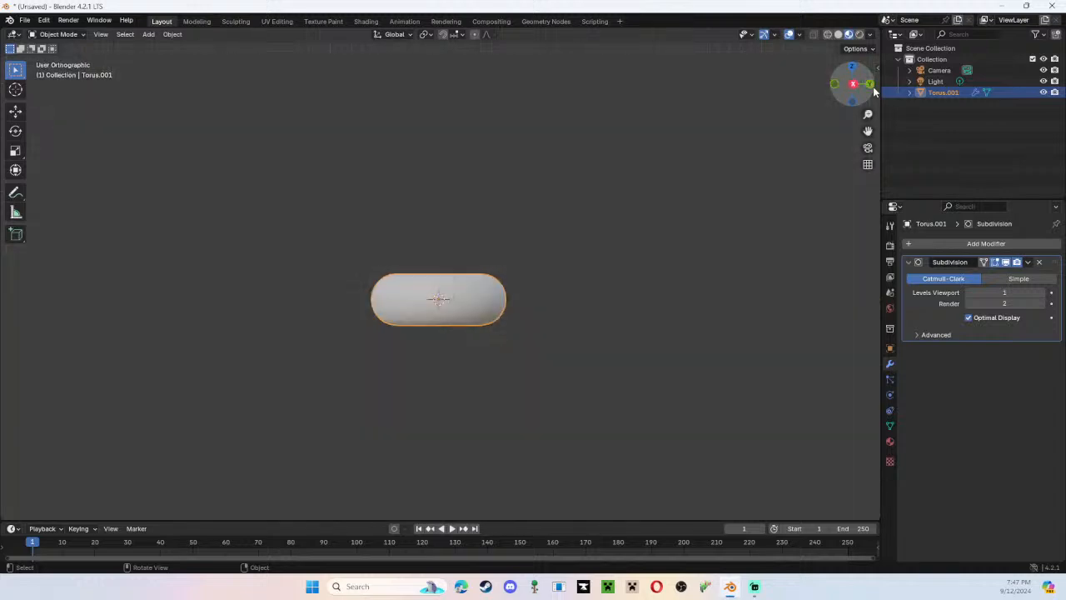
left_click(873, 86)
left_click(873, 86)
left_click(873, 87)
left_click(873, 86)
left_click(873, 87)
left_click(873, 87)
left_click(874, 88)
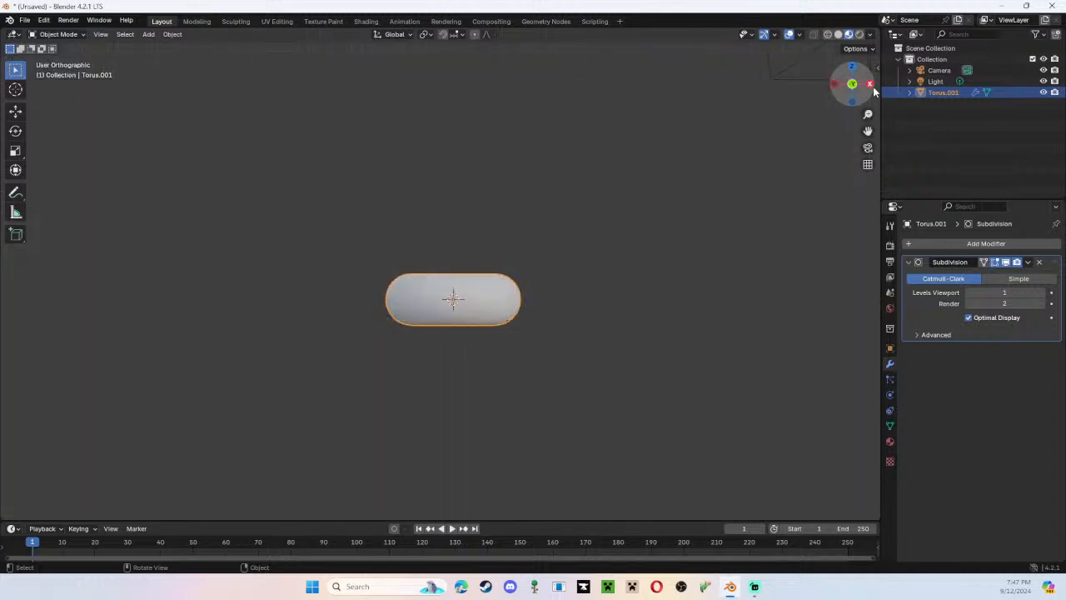
left_click(873, 88)
left_click(874, 88)
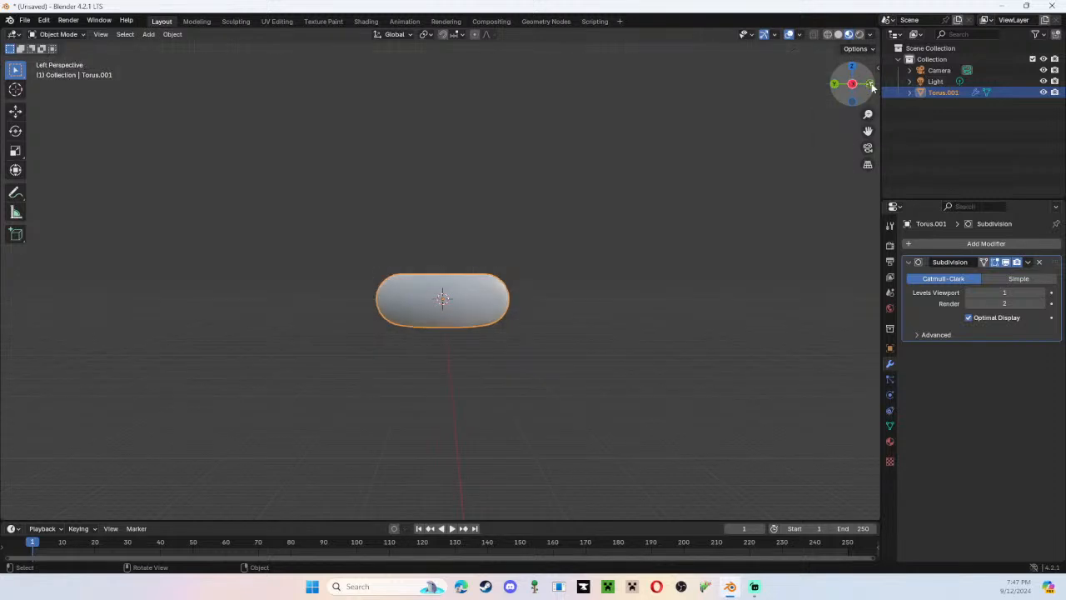
left_click(872, 87)
left_click(872, 86)
left_click(872, 86)
left_click(872, 86)
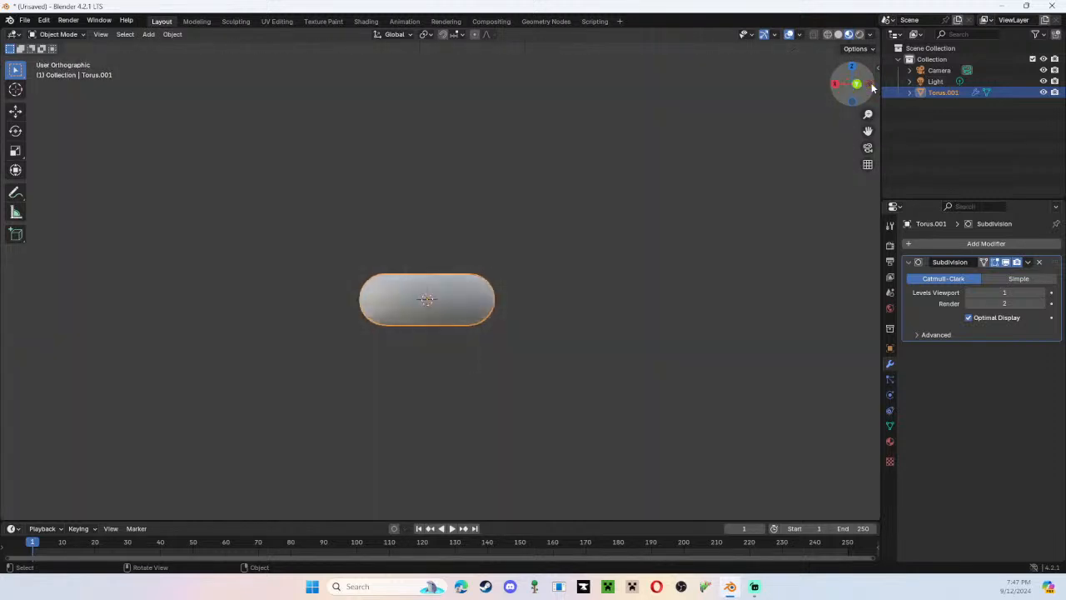
left_click(873, 88)
left_click(850, 69)
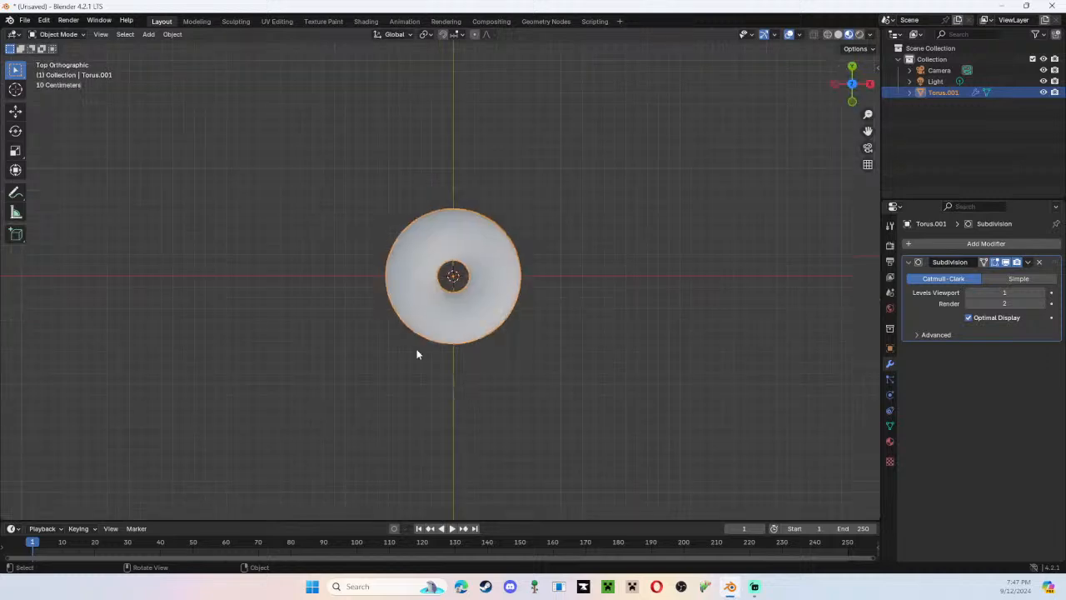
middle_click_drag(417, 354, 631, 245)
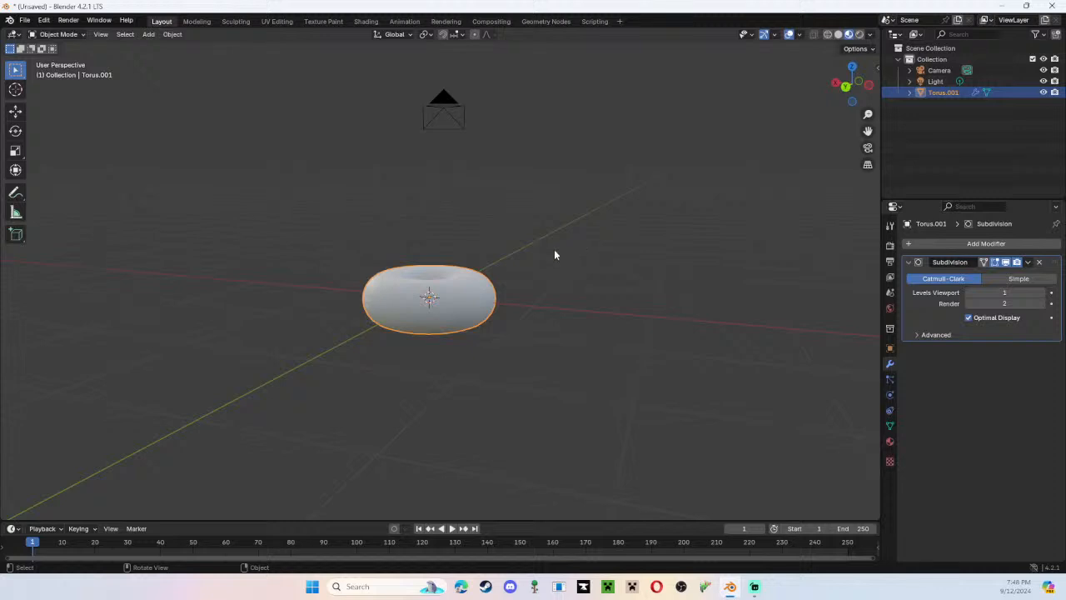
Apply Shade Flat to the subdivided torus and inspect its faces from the side.
middle_click_drag(554, 255, 463, 268)
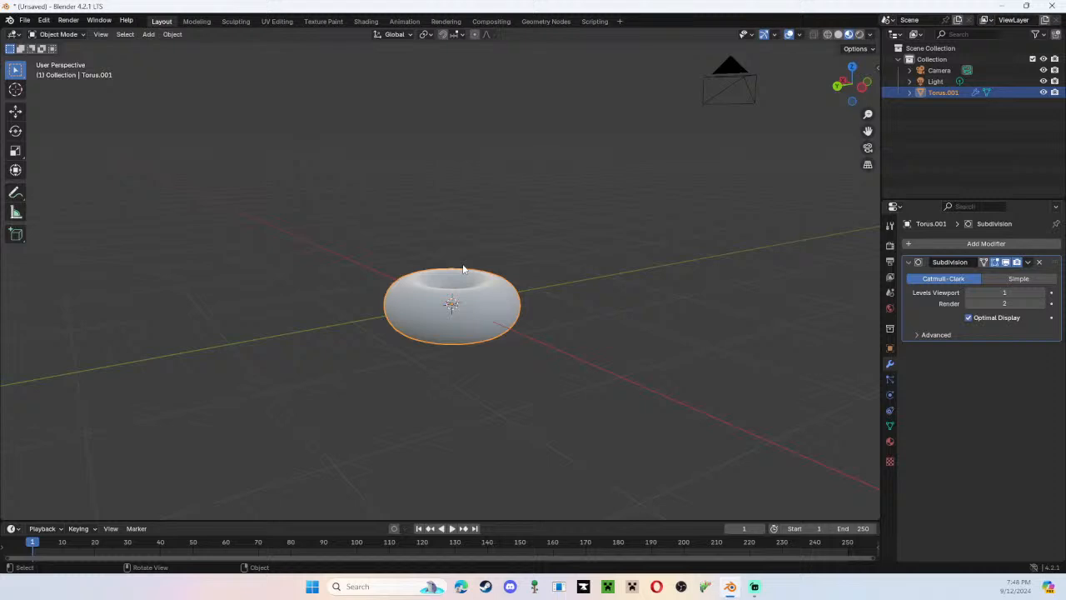
right_click(408, 278)
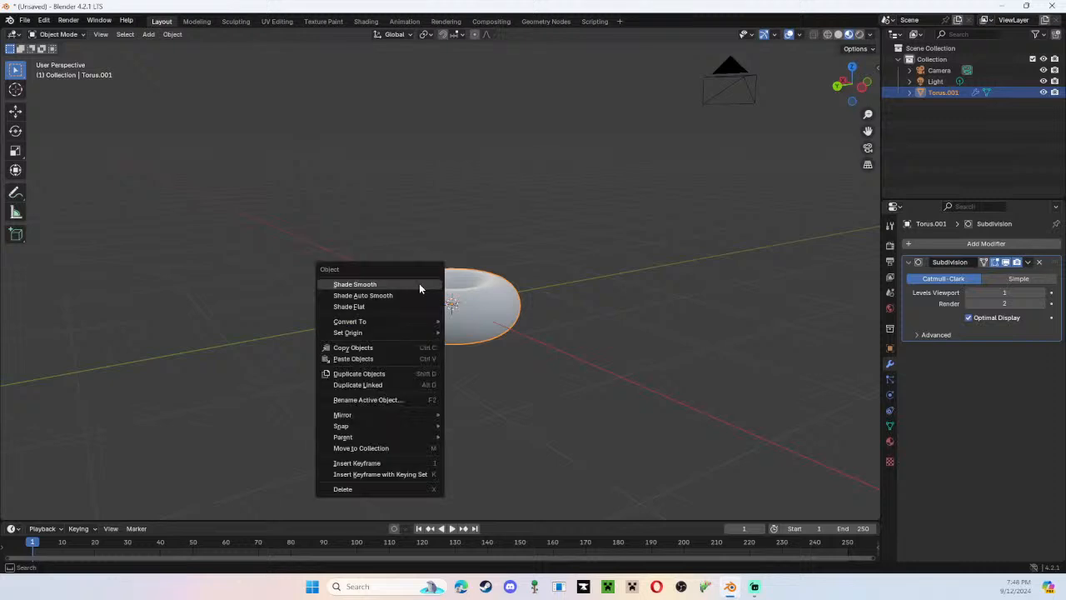
middle_click_drag(540, 252, 554, 255)
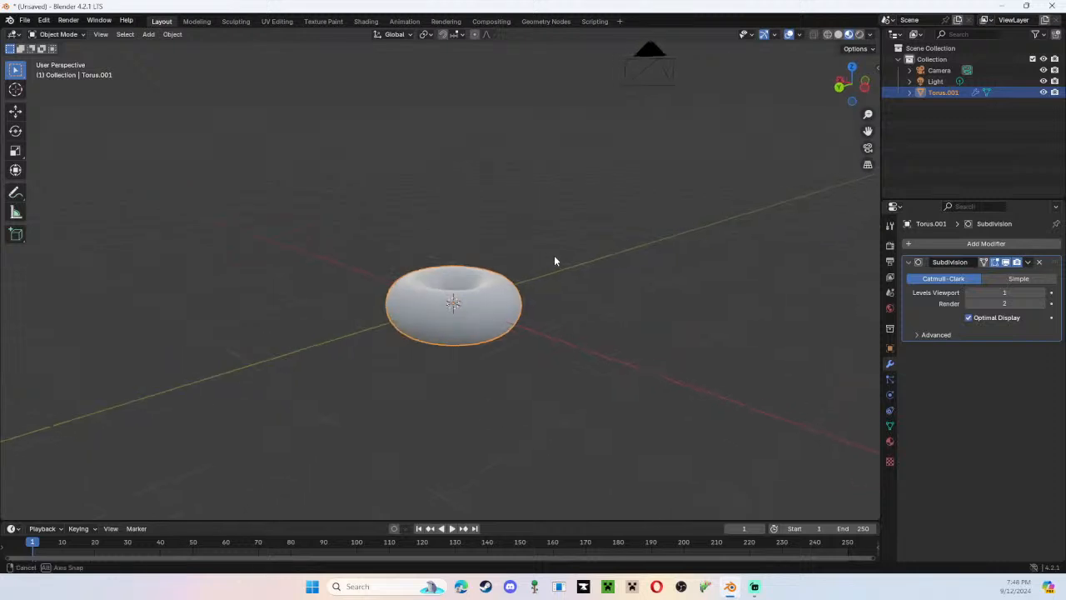
scroll(553, 260, "up", 1)
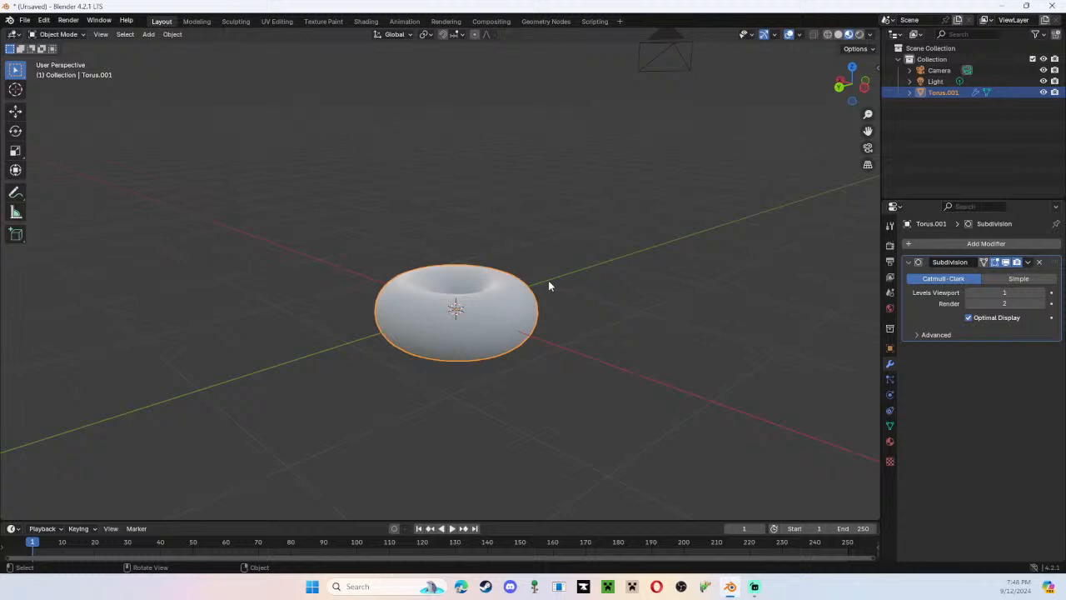
right_click(505, 308)
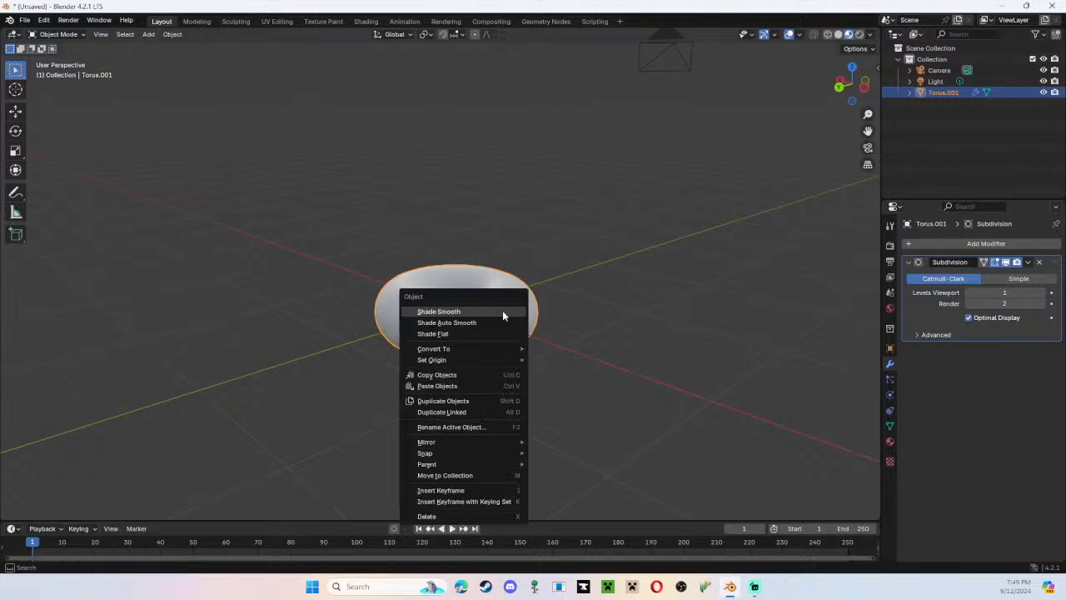
left_click(489, 333)
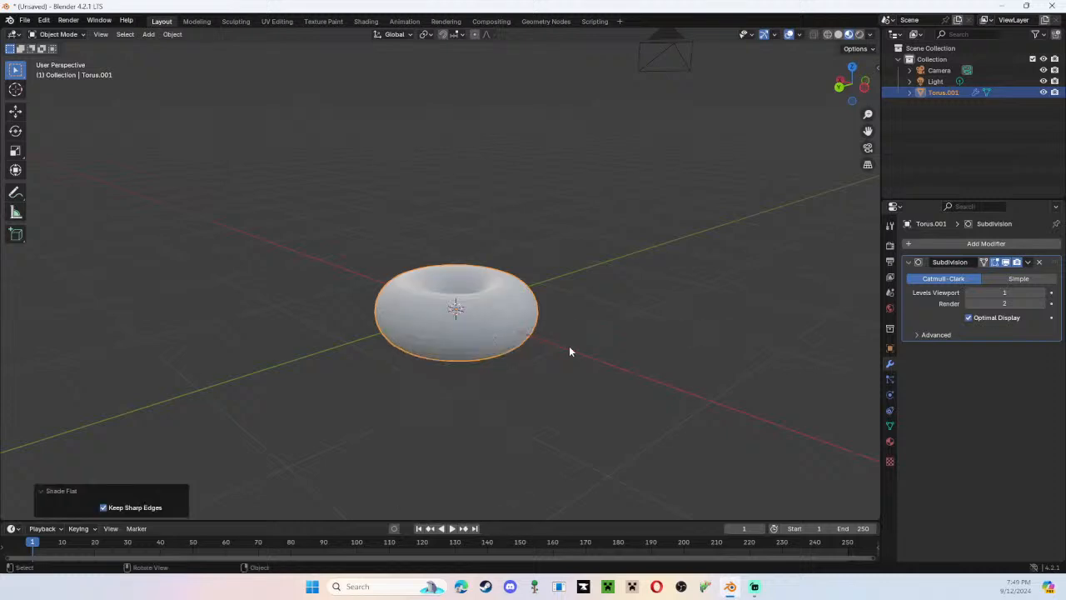
scroll(570, 351, "up", 2)
middle_click_drag(574, 353, 576, 318)
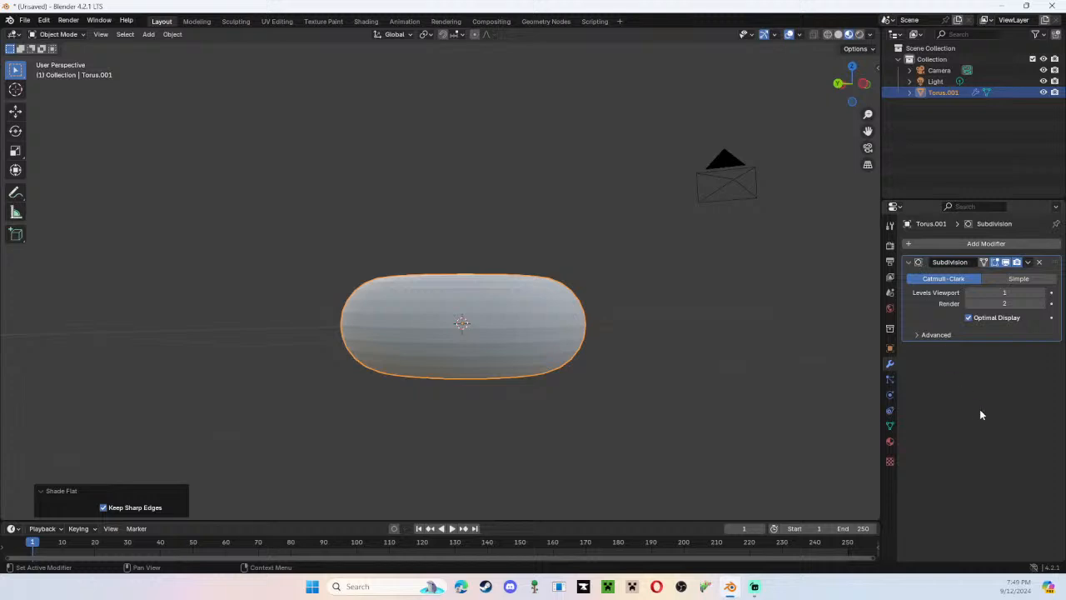
Remove the torus's Subdivision Surface modifier and add it back, twice, to compare the shape with and without it.
left_click(1041, 263)
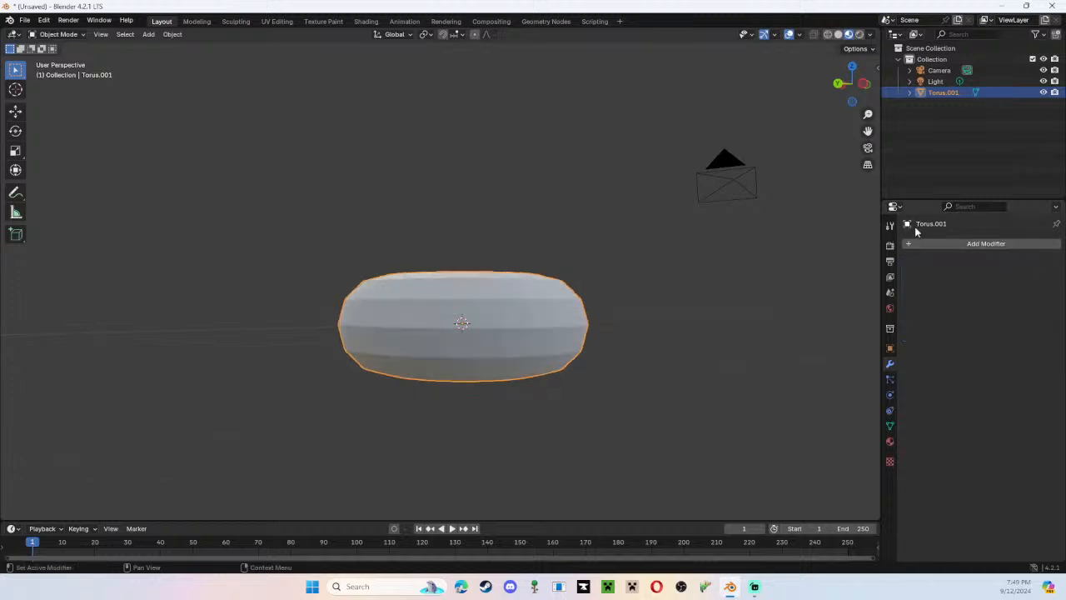
left_click(932, 245)
mouse_move(932, 248)
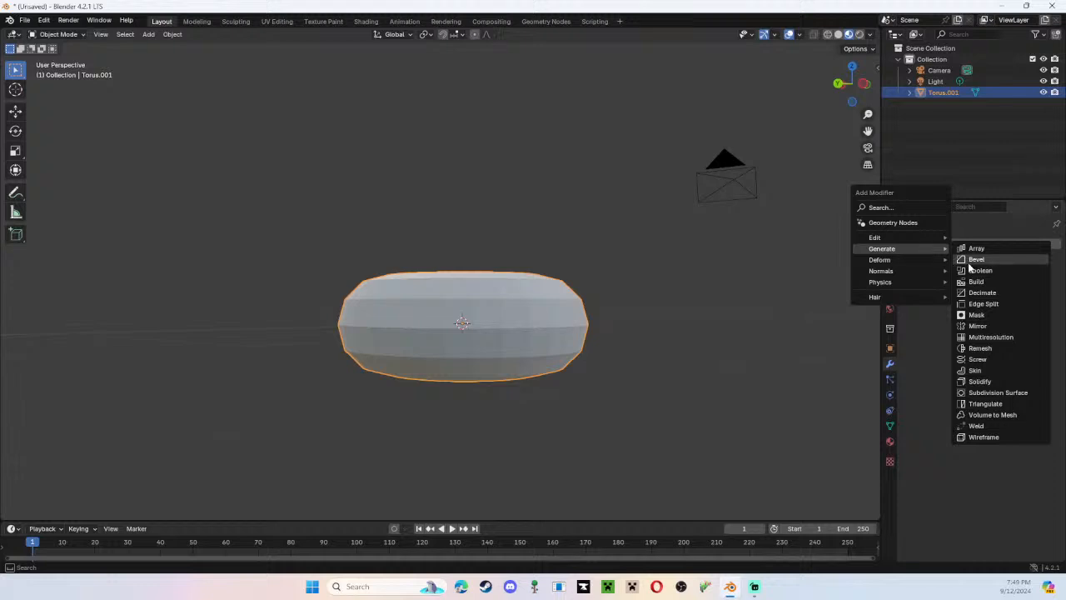
left_click(1002, 394)
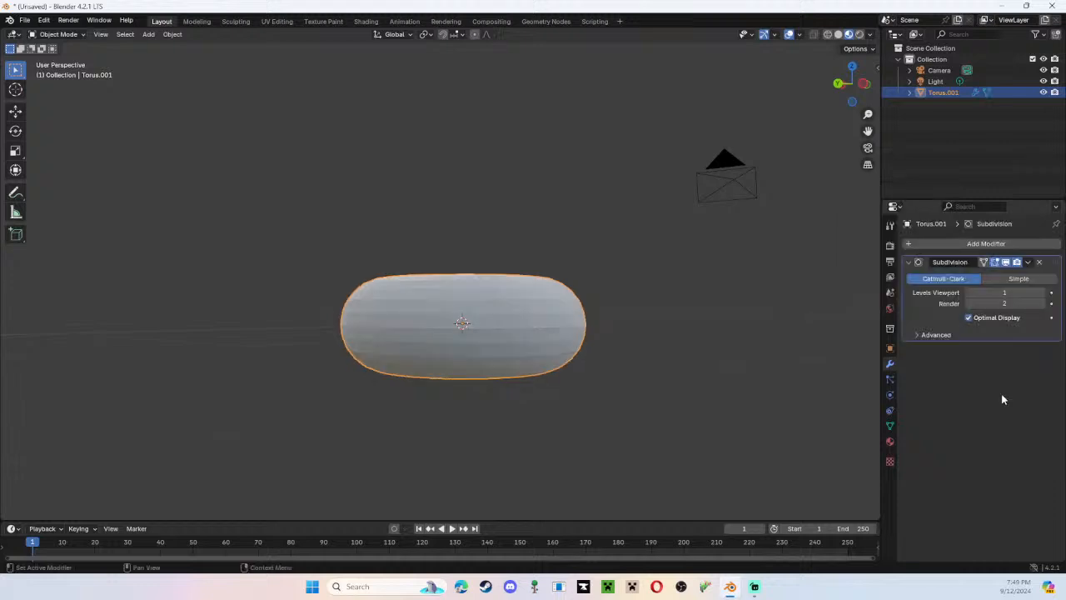
left_click(1040, 263)
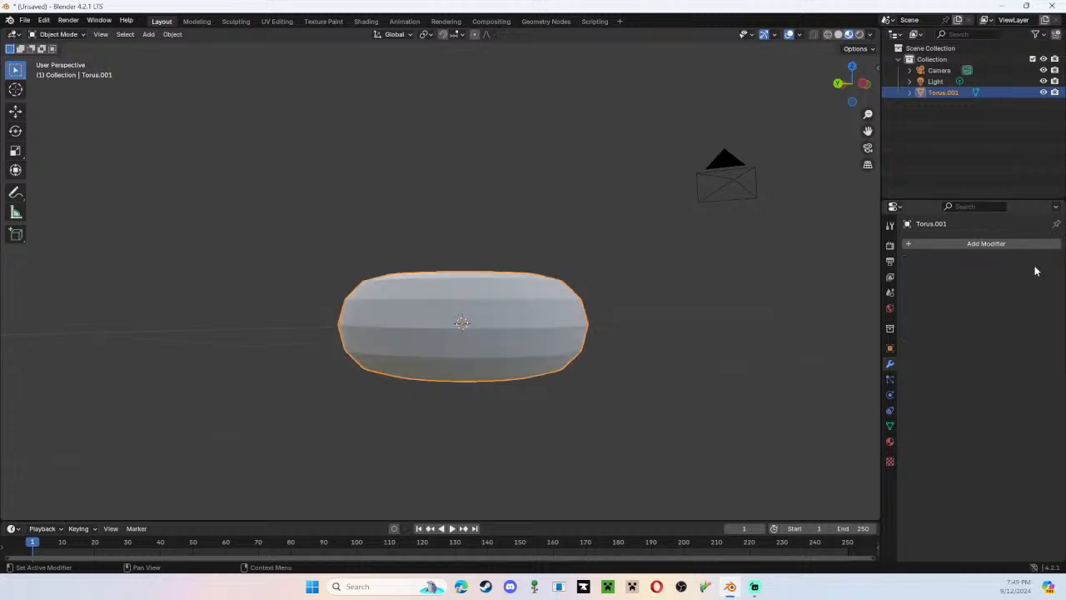
left_click(1008, 244)
mouse_move(977, 242)
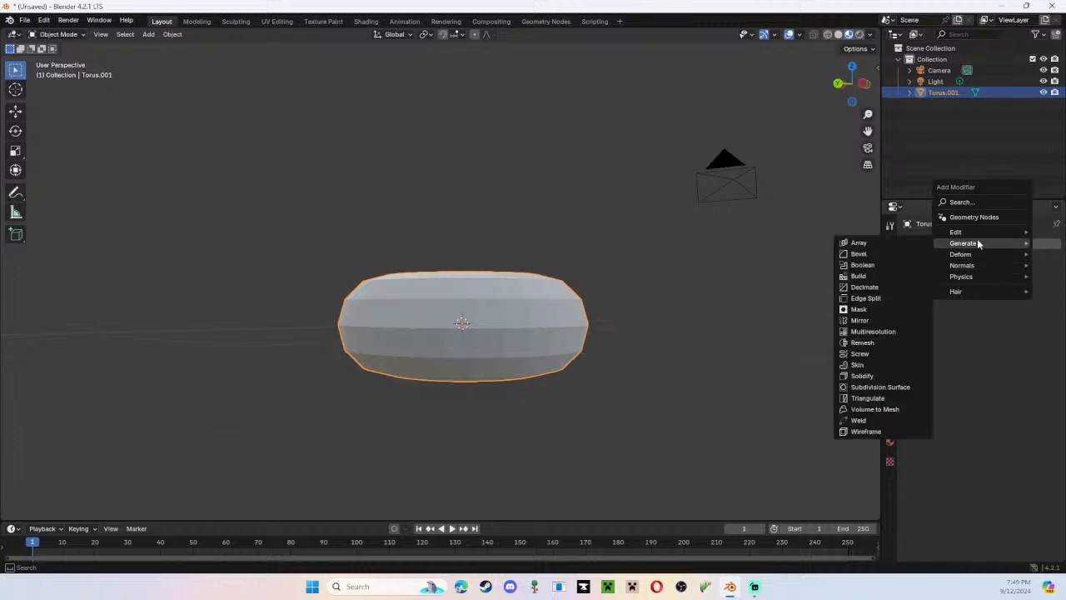
left_click(871, 386)
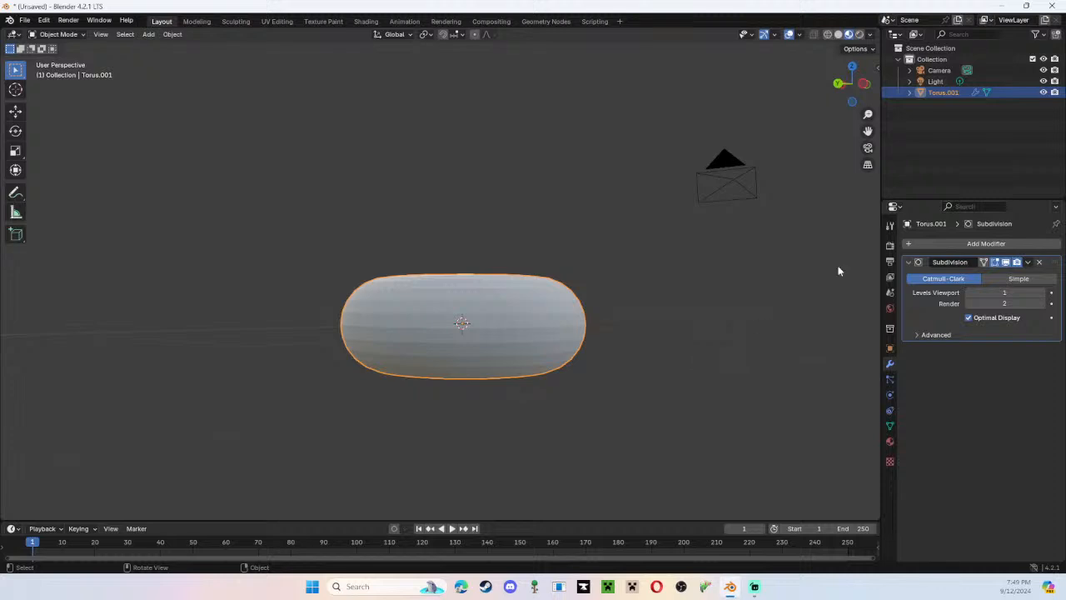
Try viewport subdivision levels 0 and 2 on the torus and return the viewport level to 1.
left_click(970, 293)
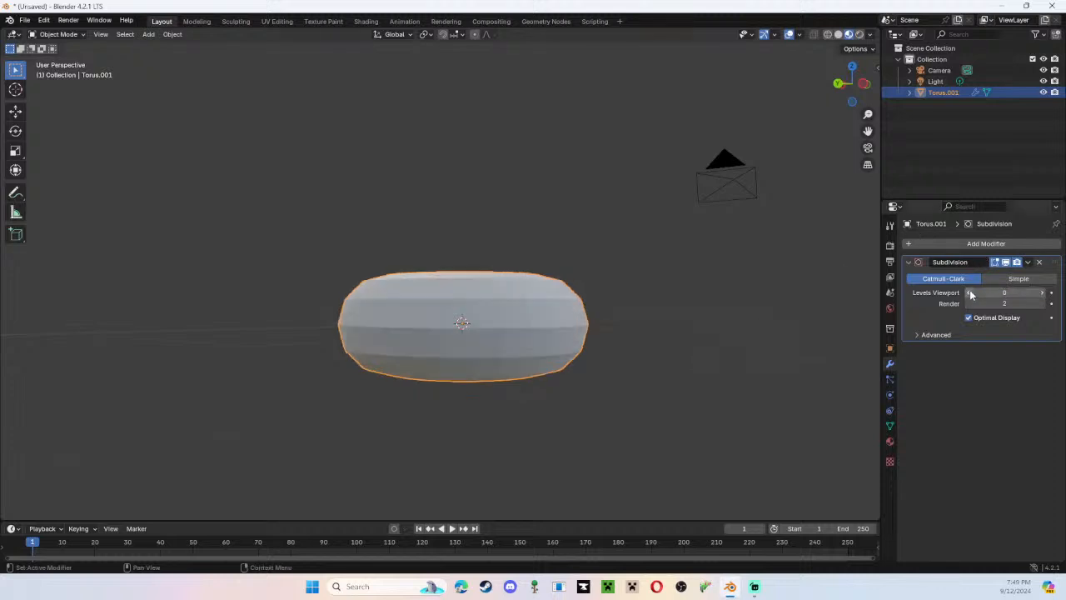
left_click(1043, 293)
left_click(1043, 293)
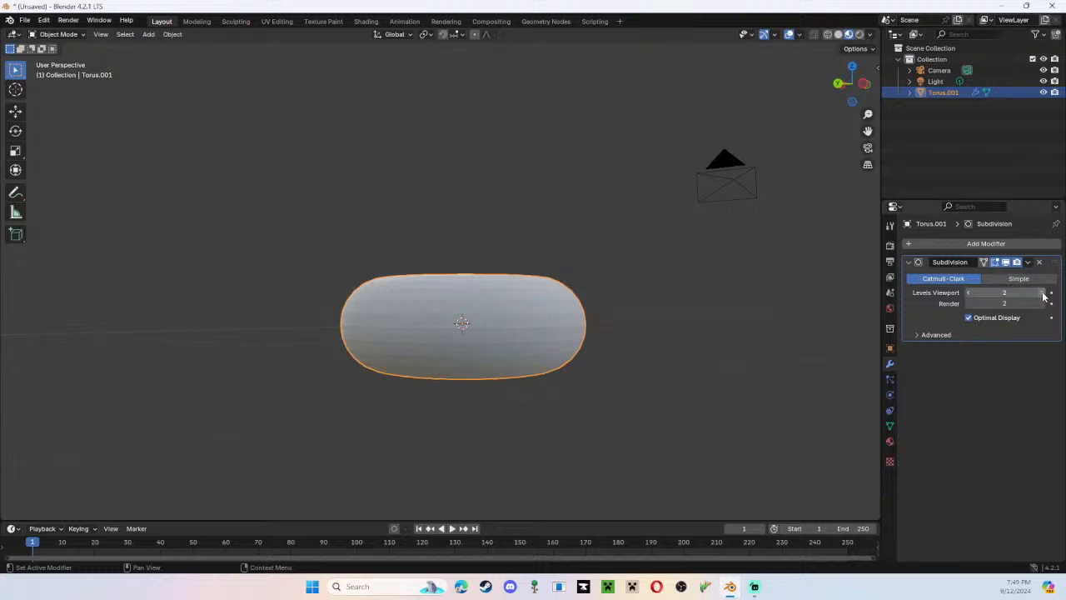
left_click(970, 293)
left_click(970, 293)
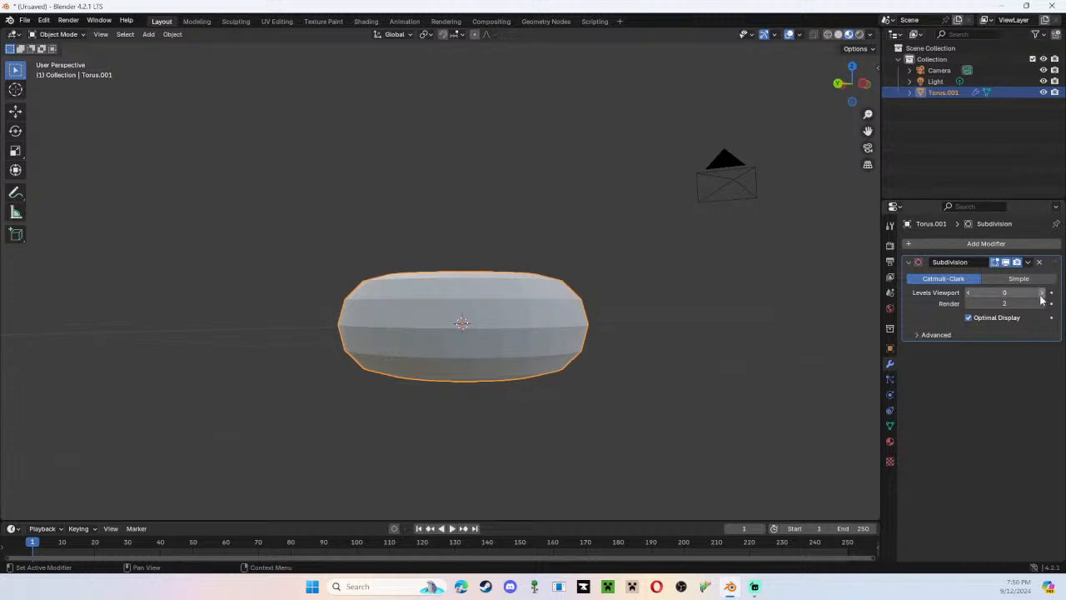
left_click(1039, 293)
type("1")
key("Return")
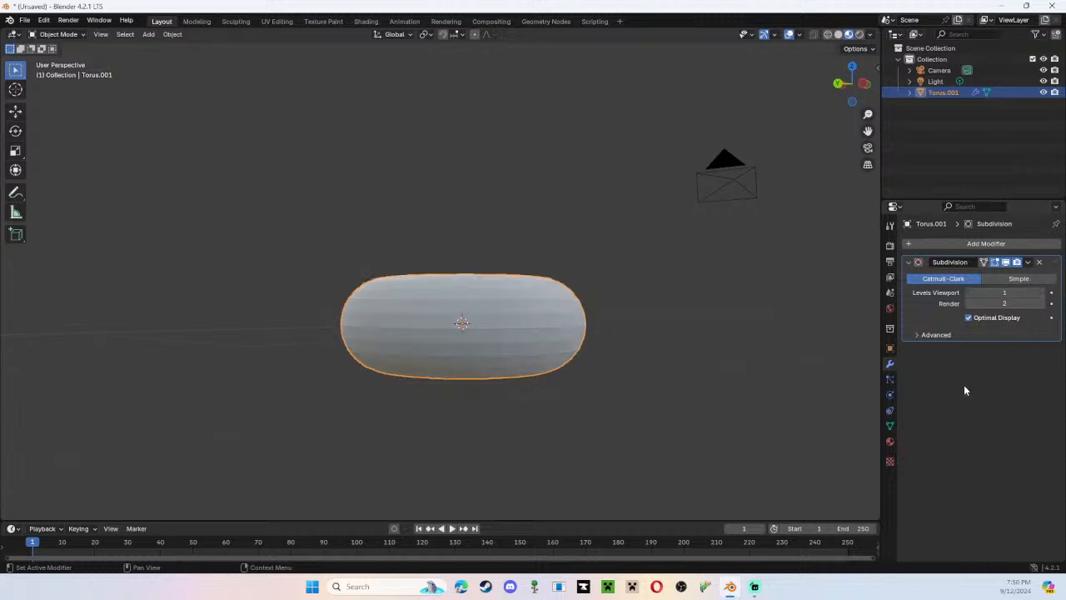
Try lower render subdivision levels down to 0 and viewport level 2 on the torus, then restore render 2 and viewport 1.
left_click(969, 303)
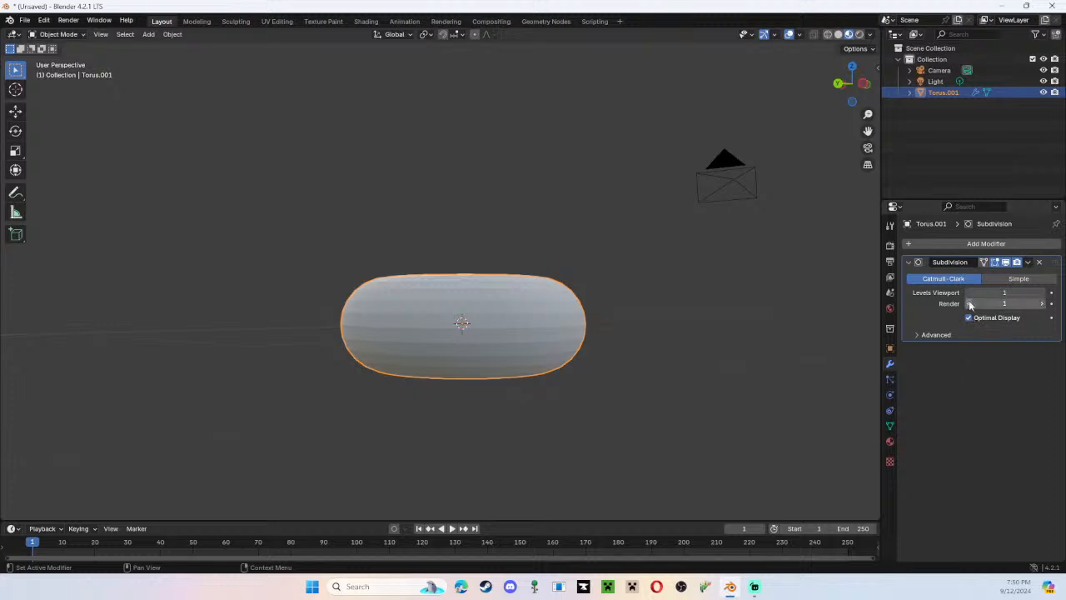
left_click(969, 303)
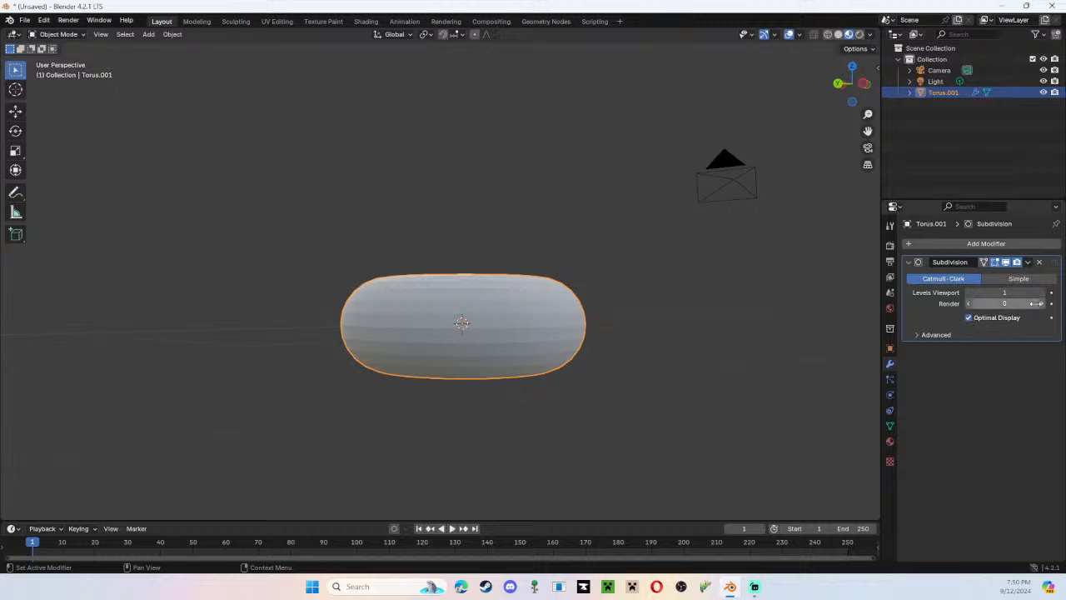
left_click(1041, 303)
left_click(1041, 303)
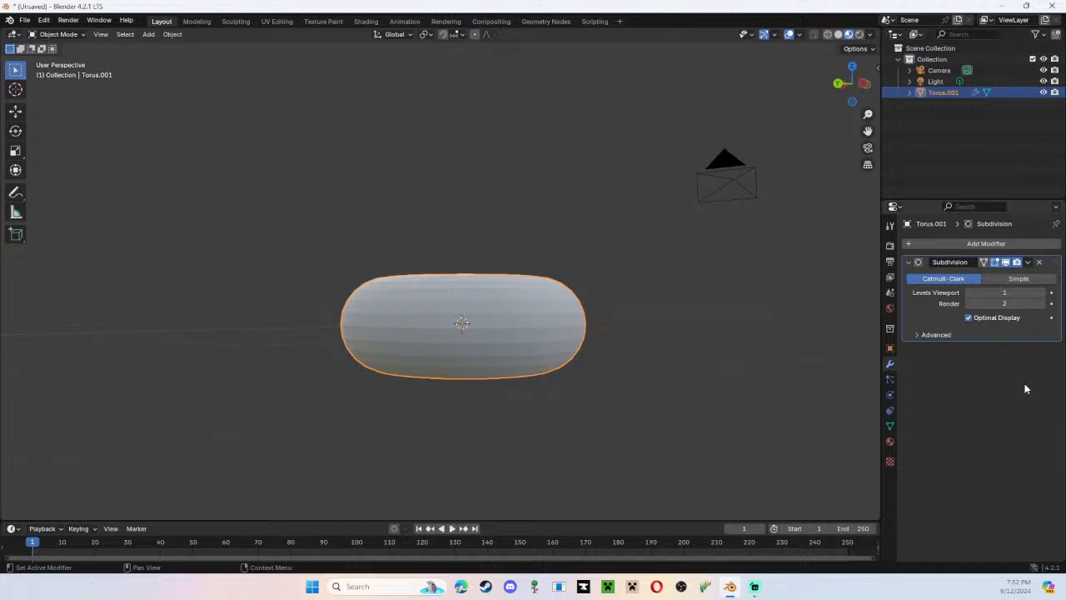
left_click(1045, 294)
left_click(970, 292)
Apply Shade Flat to the torus, switch it to Shade Smooth, and inspect the surface from several angles.
middle_click_drag(525, 269, 518, 241)
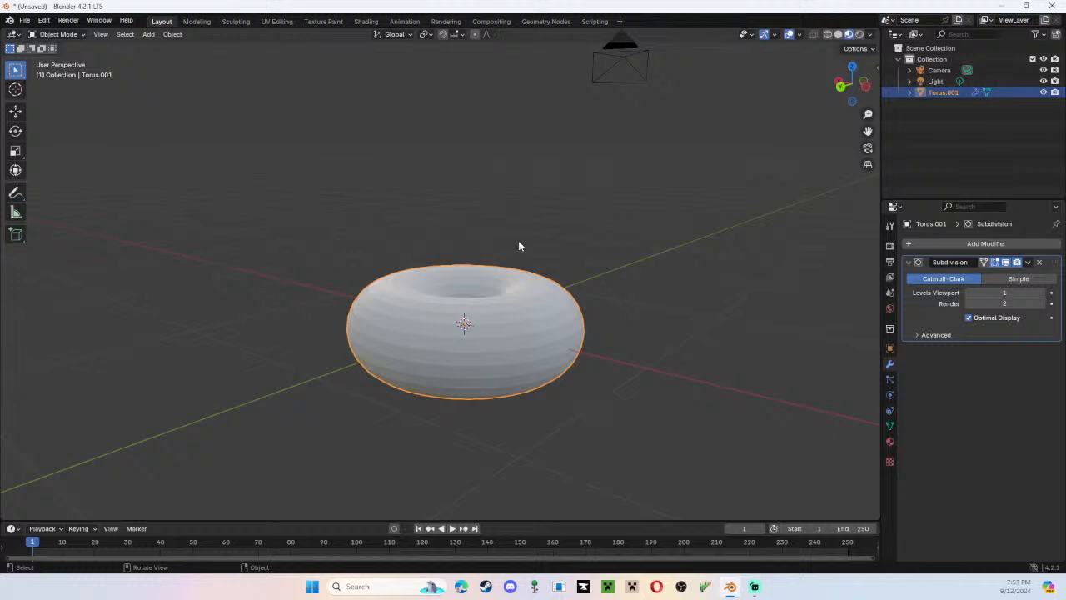
right_click(518, 240)
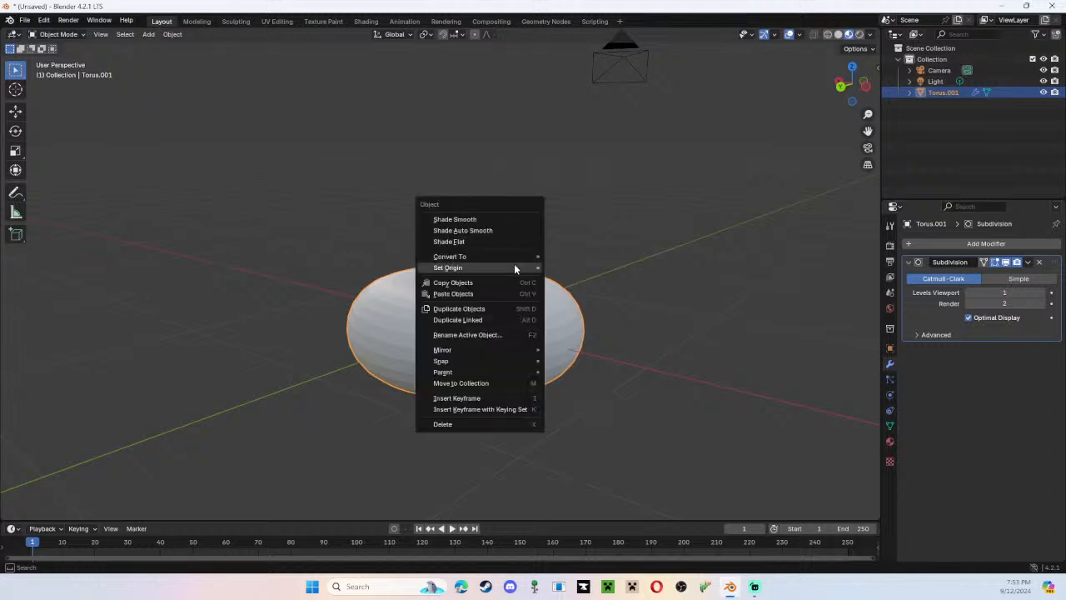
left_click(504, 241)
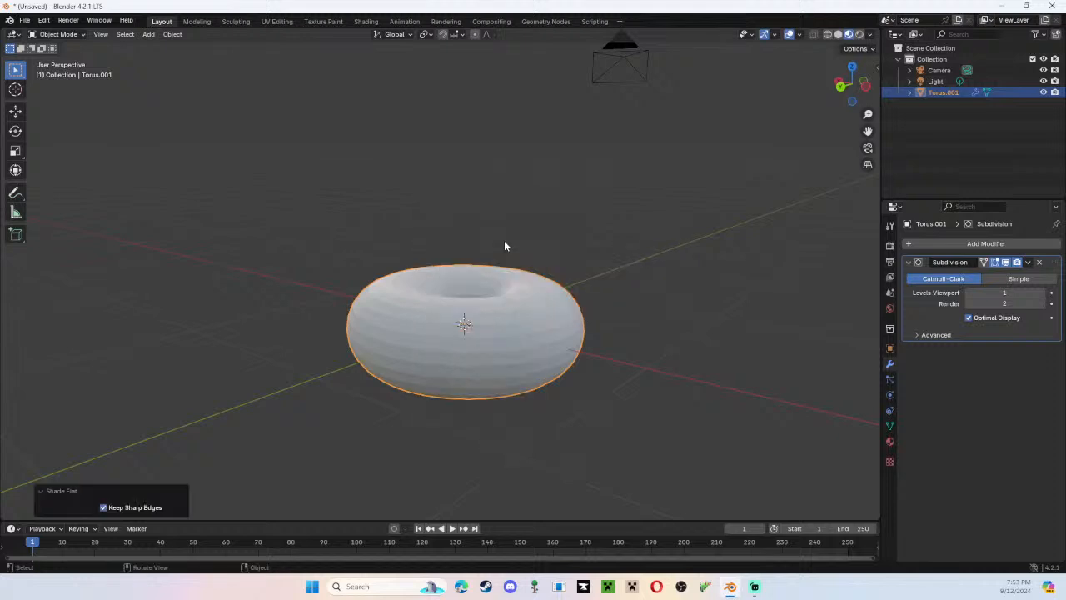
right_click(504, 241)
left_click(485, 220)
middle_click_drag(659, 362, 560, 397)
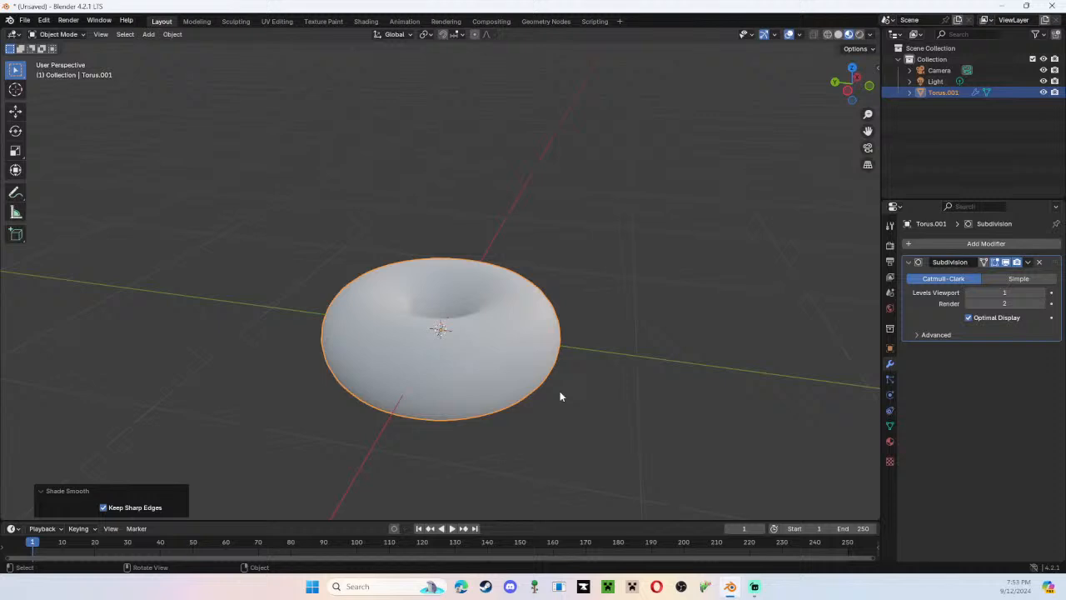
middle_click_drag(560, 397, 631, 384)
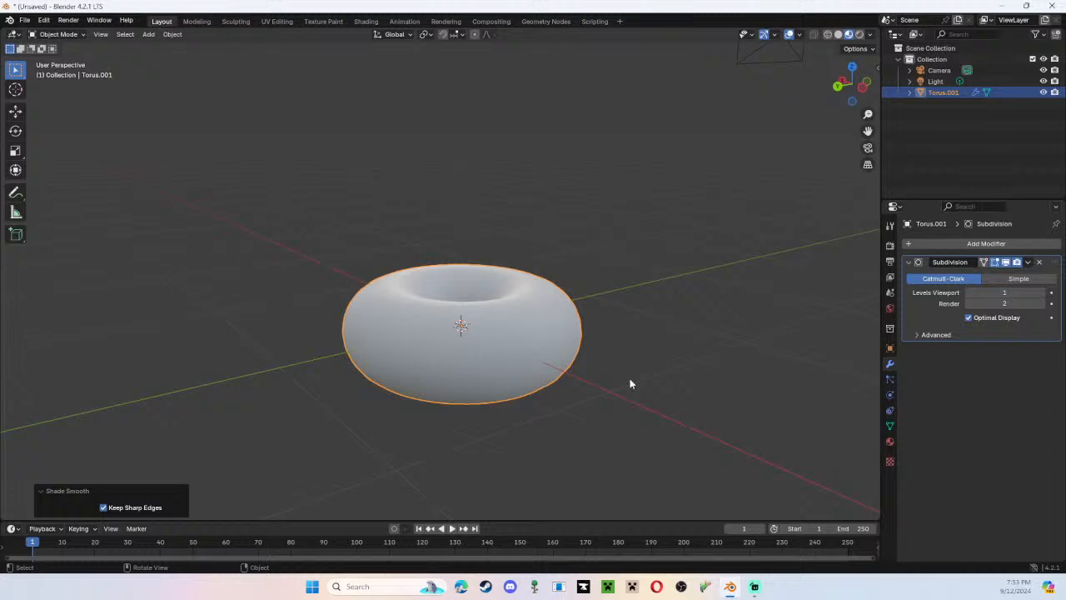
scroll(605, 315, "down", 4)
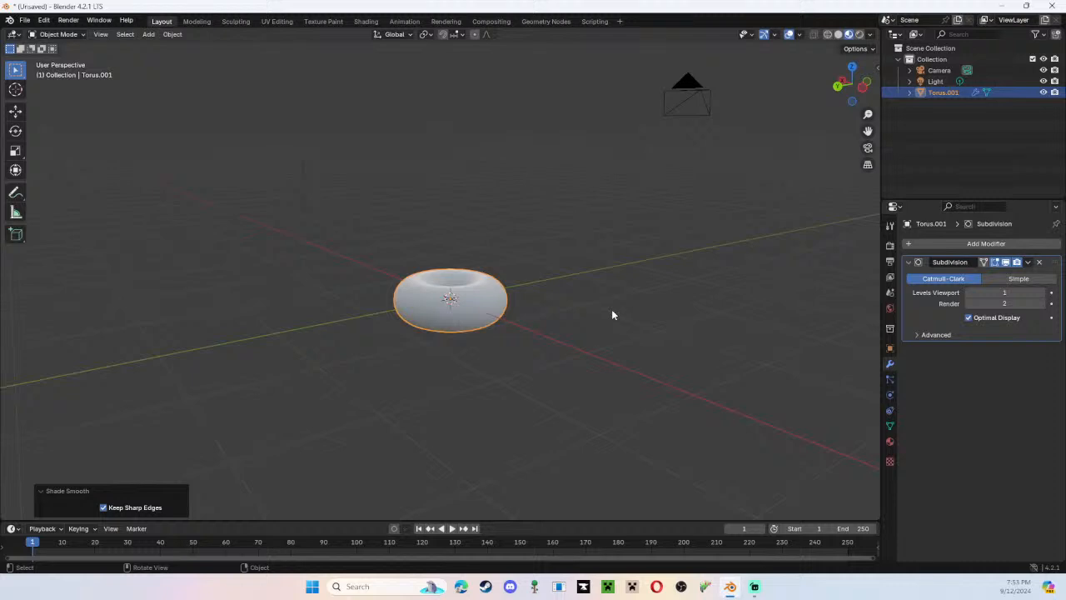
Deselect the torus and try applying Shade Smooth with nothing selected.
left_click(612, 309)
middle_click_drag(611, 309, 658, 316)
right_click(572, 248)
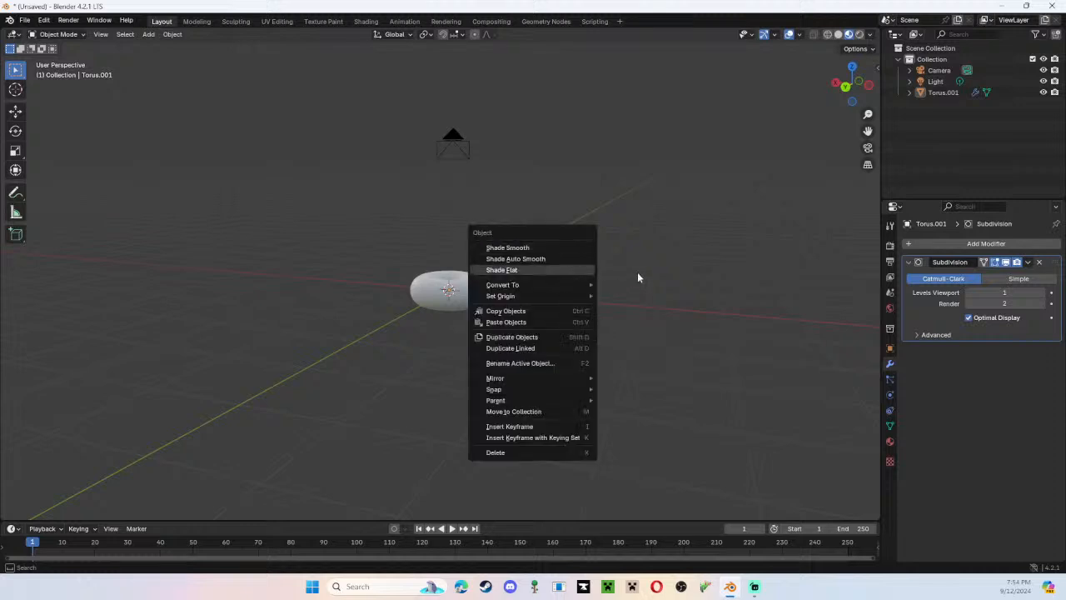
left_click(508, 247)
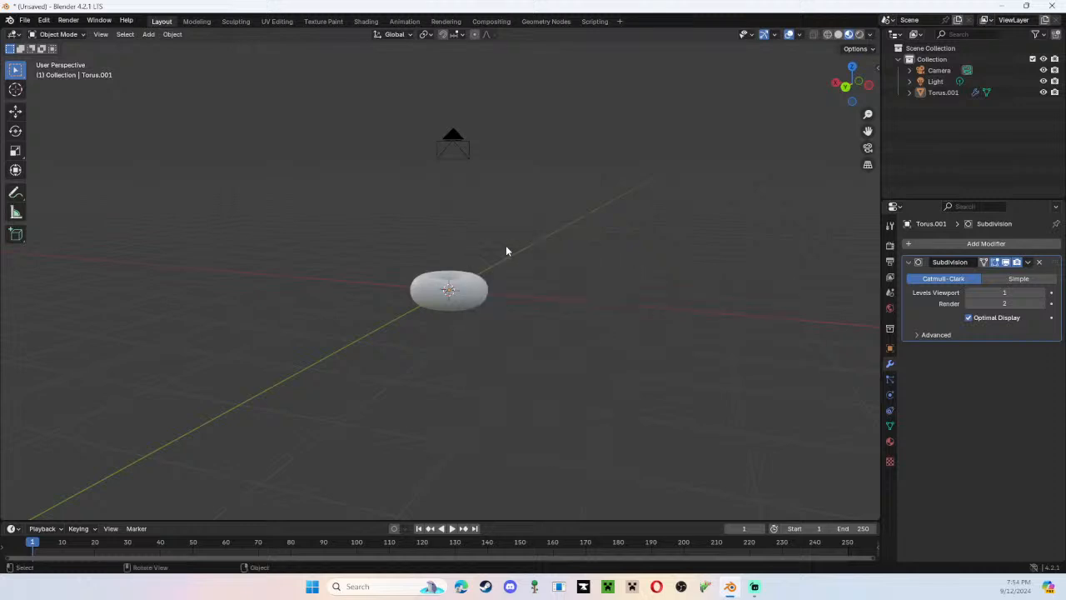
middle_click_drag(505, 250, 541, 292)
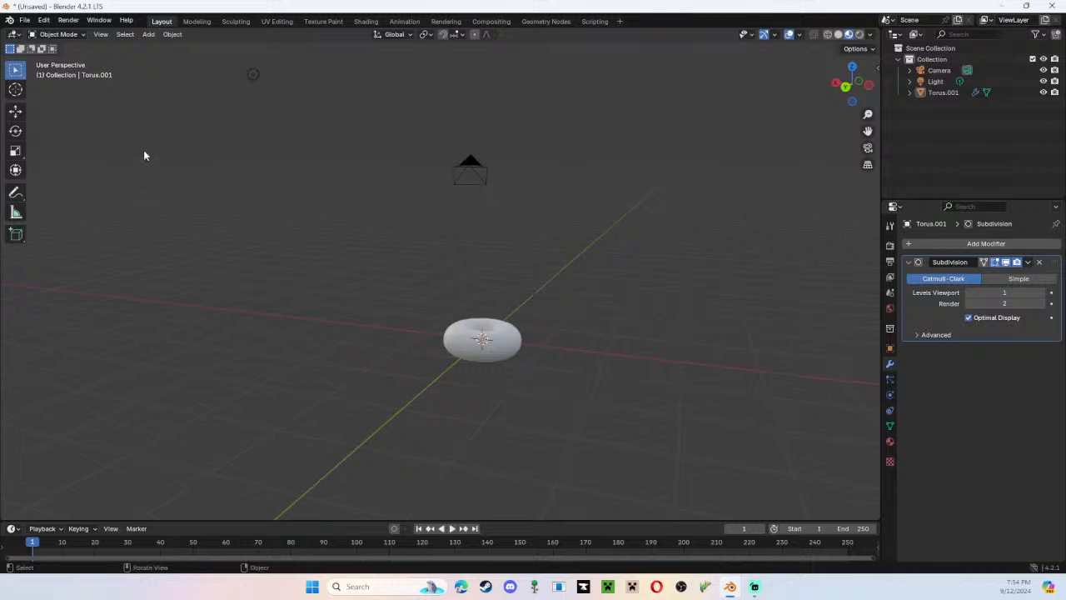
Switch the torus to Edit Mode and get a close view of its mesh vertices.
left_click(59, 34)
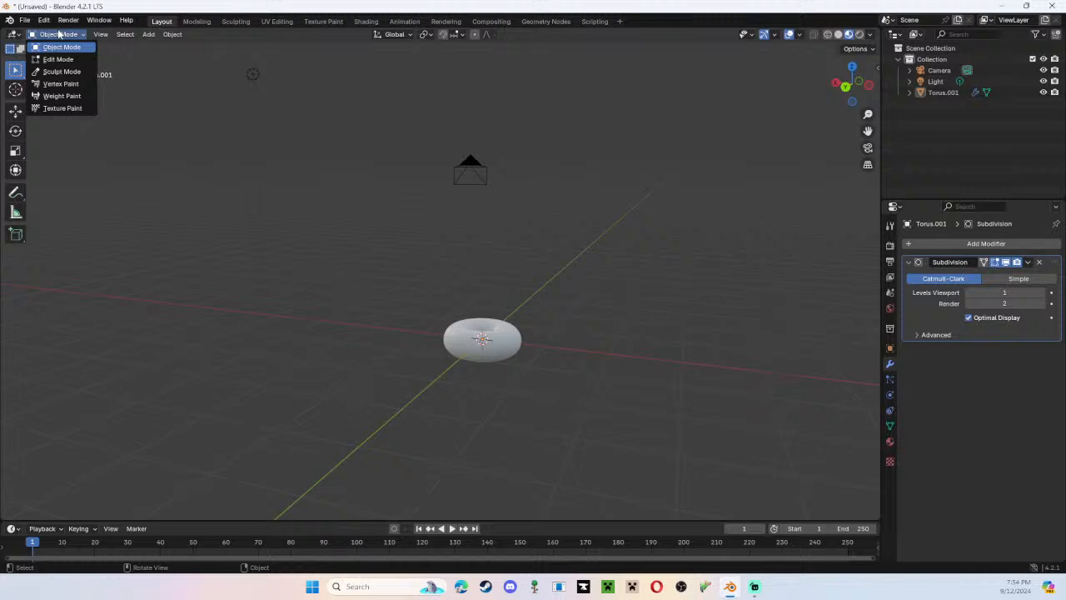
left_click(56, 34)
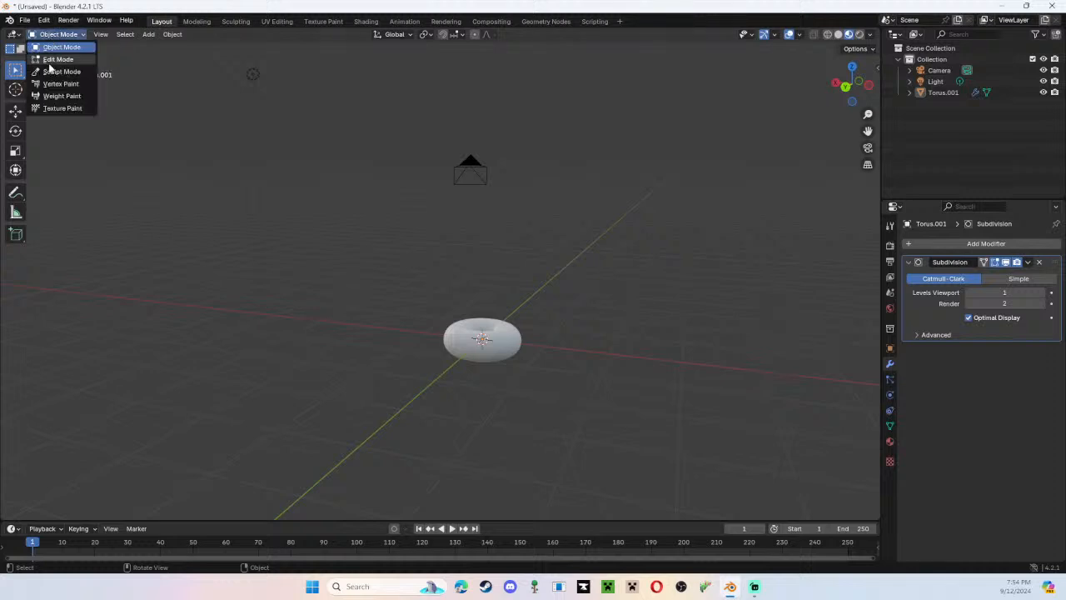
left_click(52, 60)
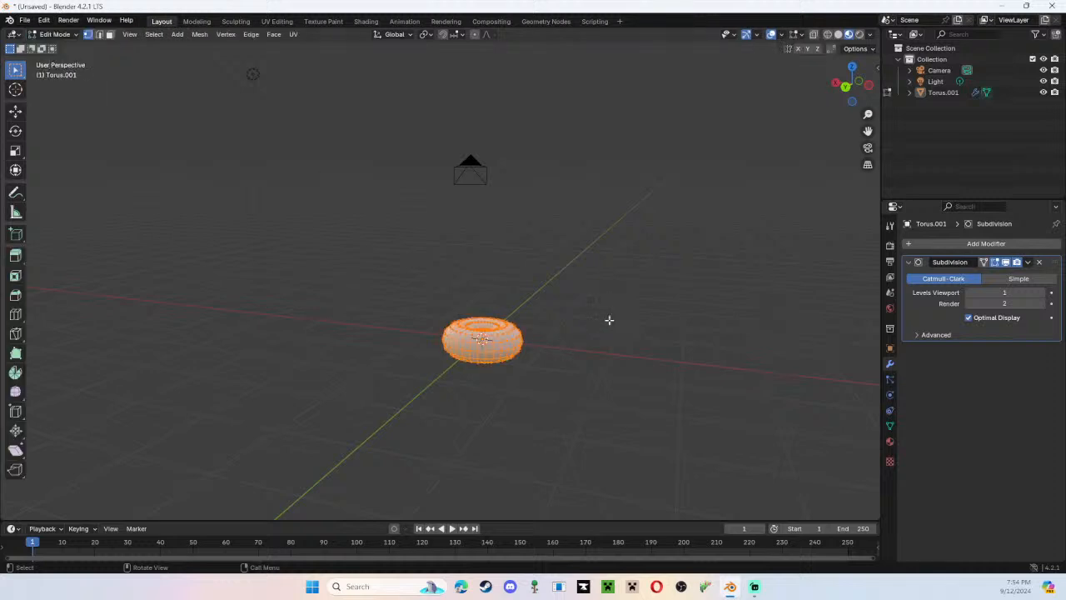
middle_click_drag(481, 345, 533, 259)
scroll(533, 260, "up", 5)
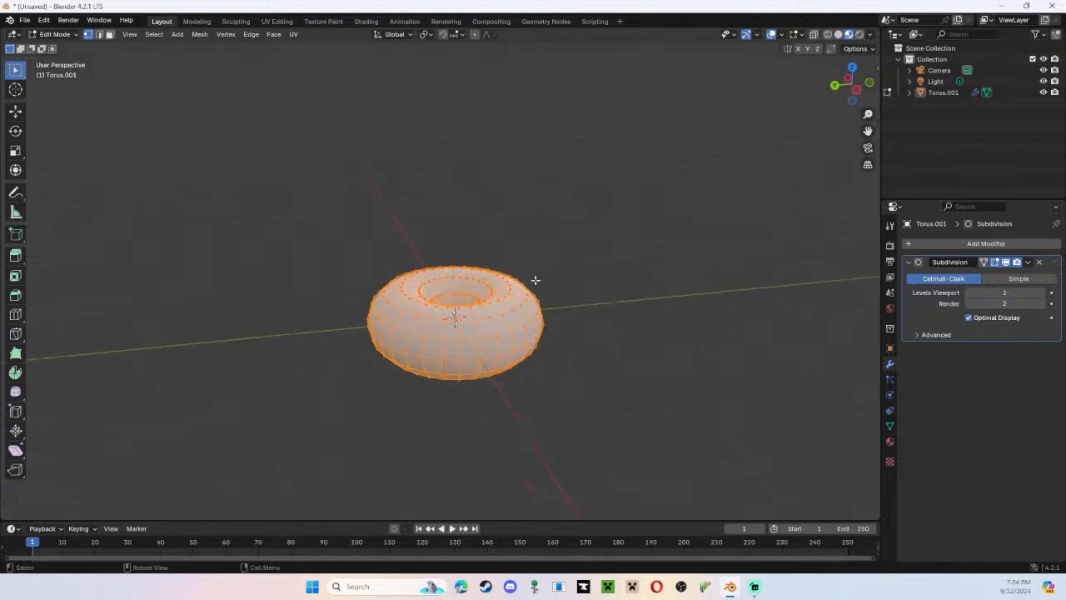
scroll(578, 322, "up", 1)
middle_click_drag(697, 382, 694, 339, "shift")
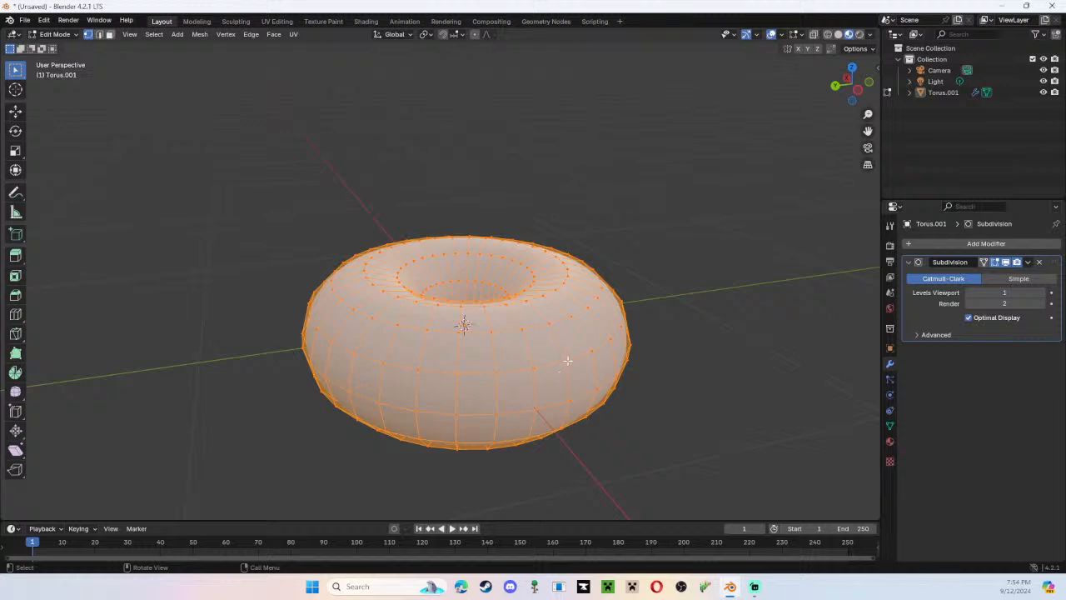
Select a single vertex on the torus's outer side and try pulling it up and away from the surface.
left_click(643, 338)
middle_click_drag(643, 338, 683, 393)
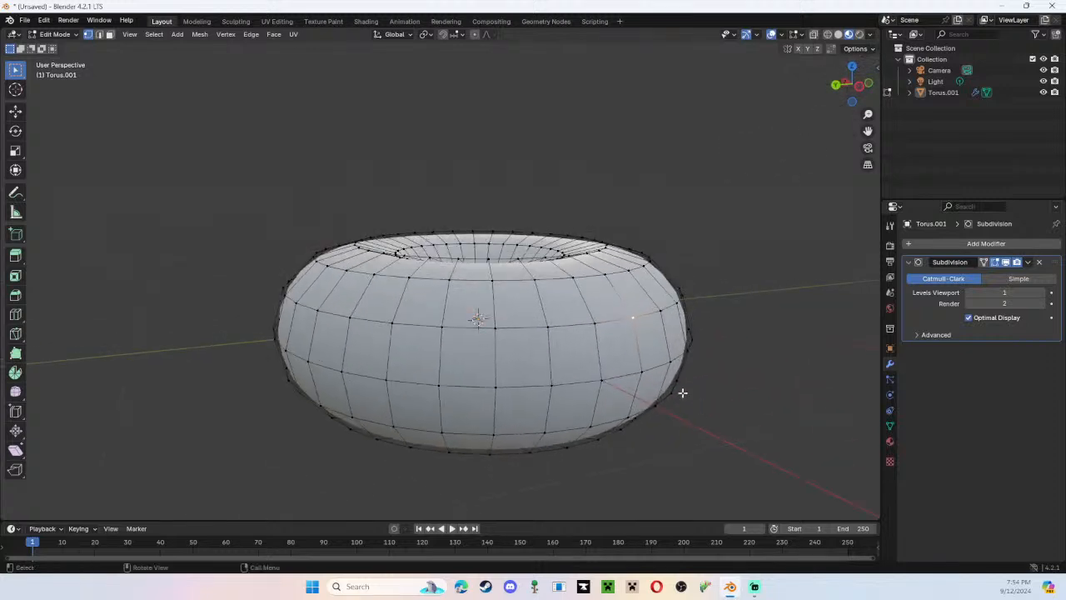
left_click(596, 323, "shift")
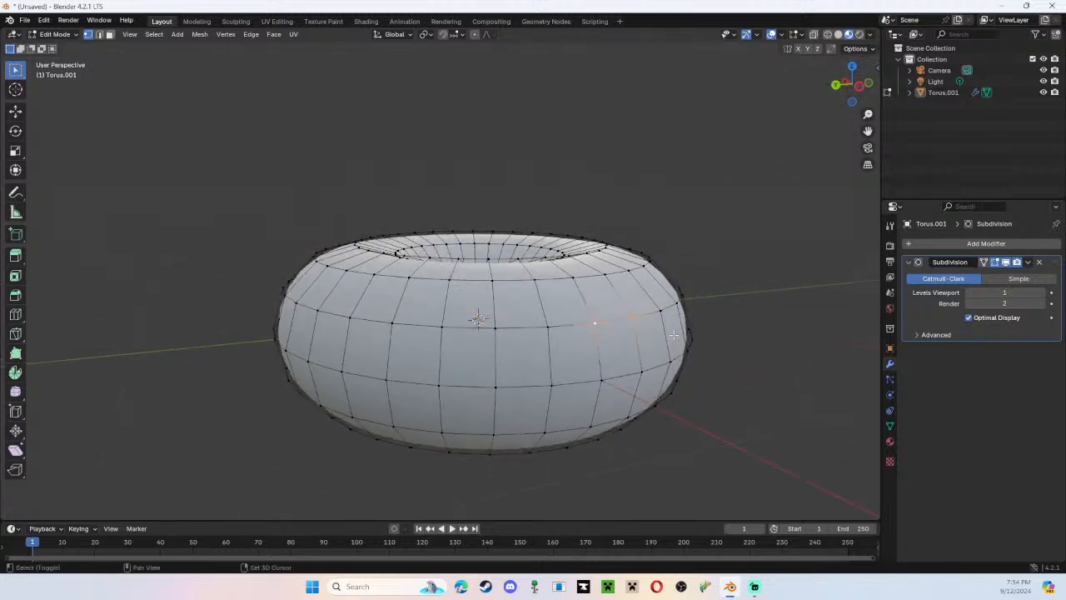
left_click(632, 318, "shift")
middle_click_drag(745, 293, 568, 350)
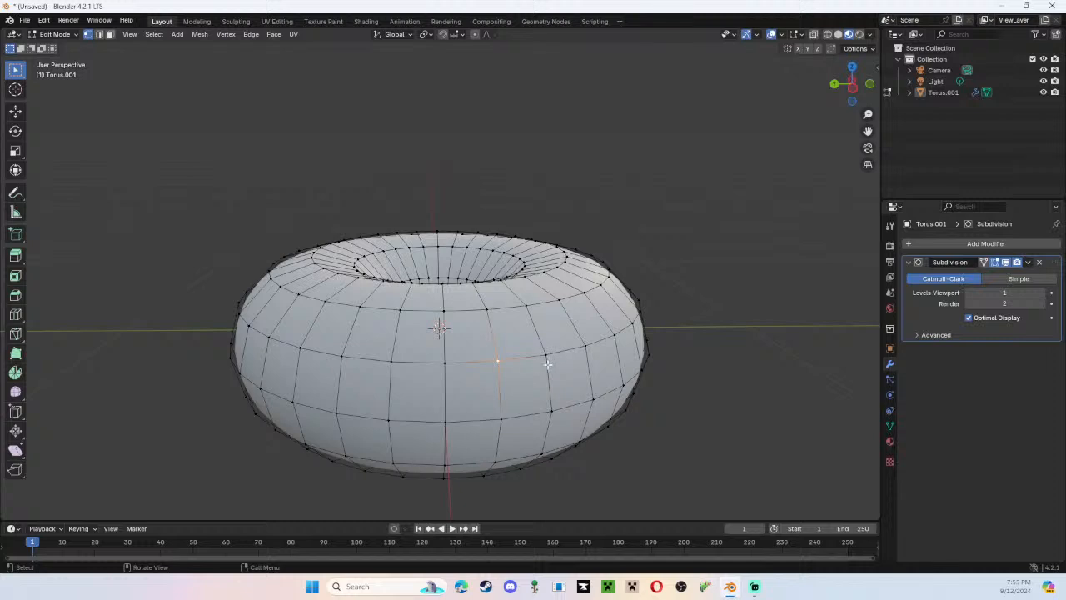
key("g")
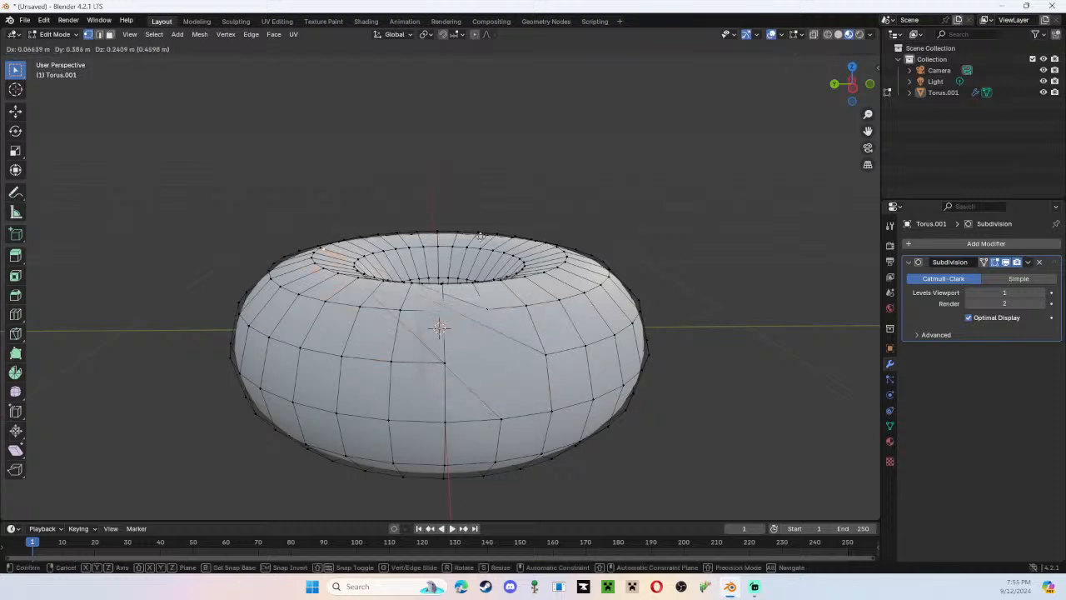
right_click(654, 220)
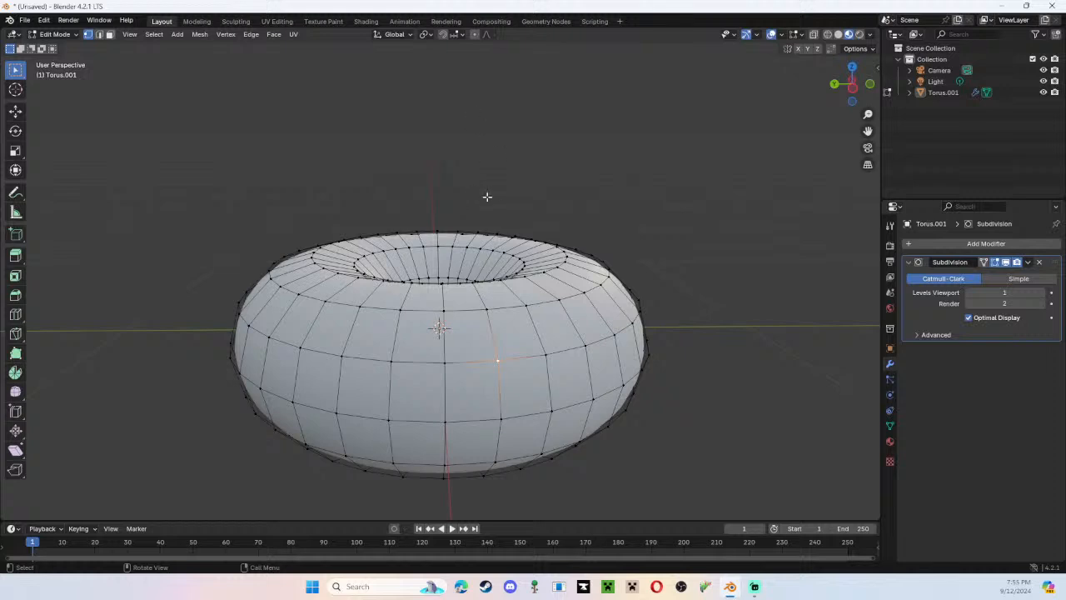
Examine the torus's mesh from above and close up around the center hole.
middle_click_drag(492, 285, 567, 423)
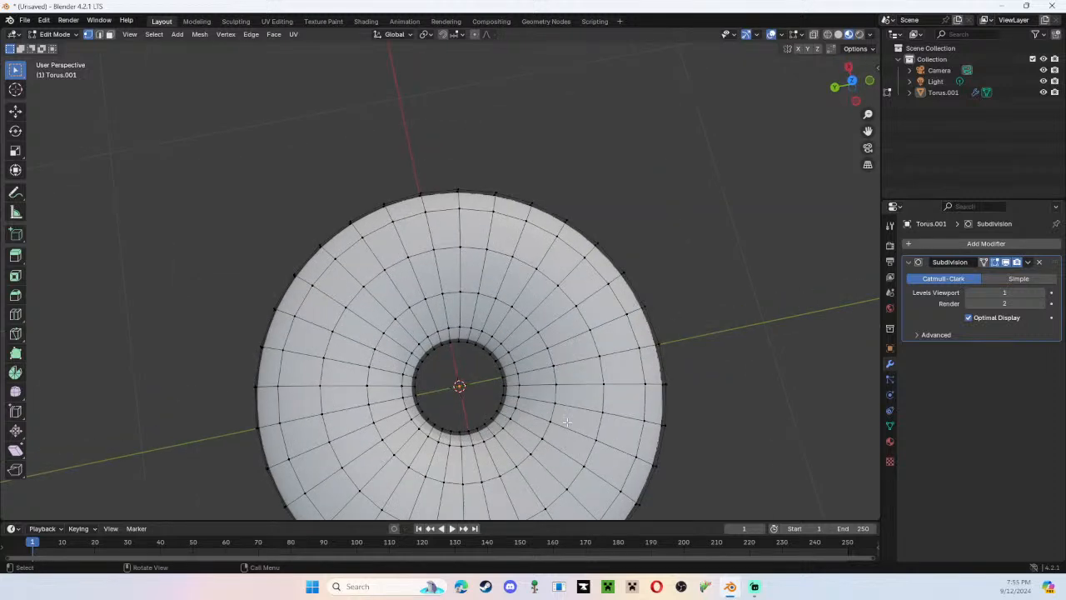
scroll(672, 398, "up", 2)
middle_click_drag(672, 397, 489, 307)
scroll(489, 307, "down", 8)
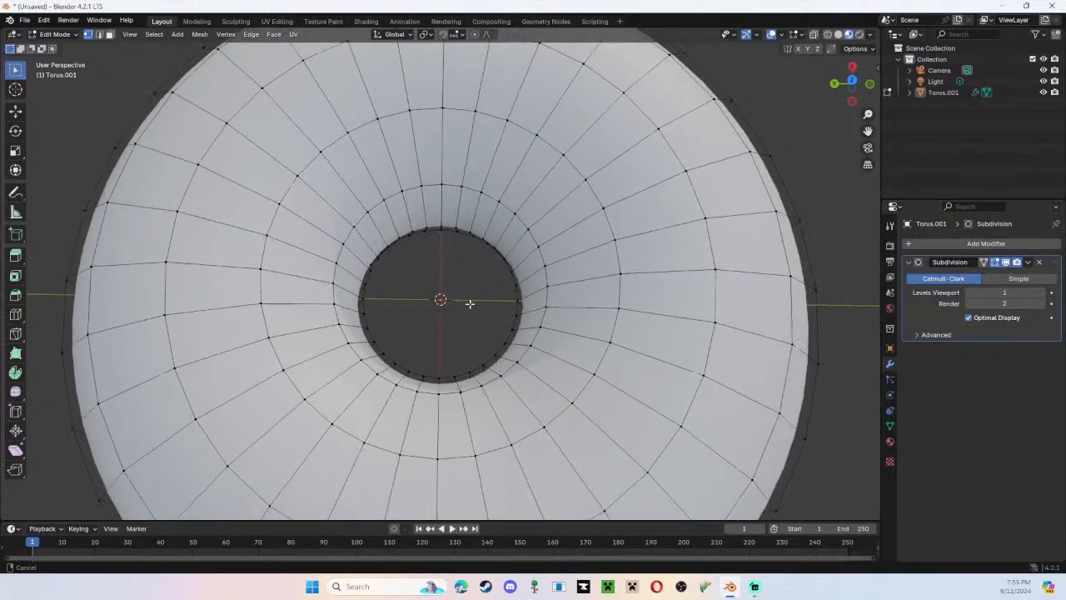
scroll(513, 427, "down", 3)
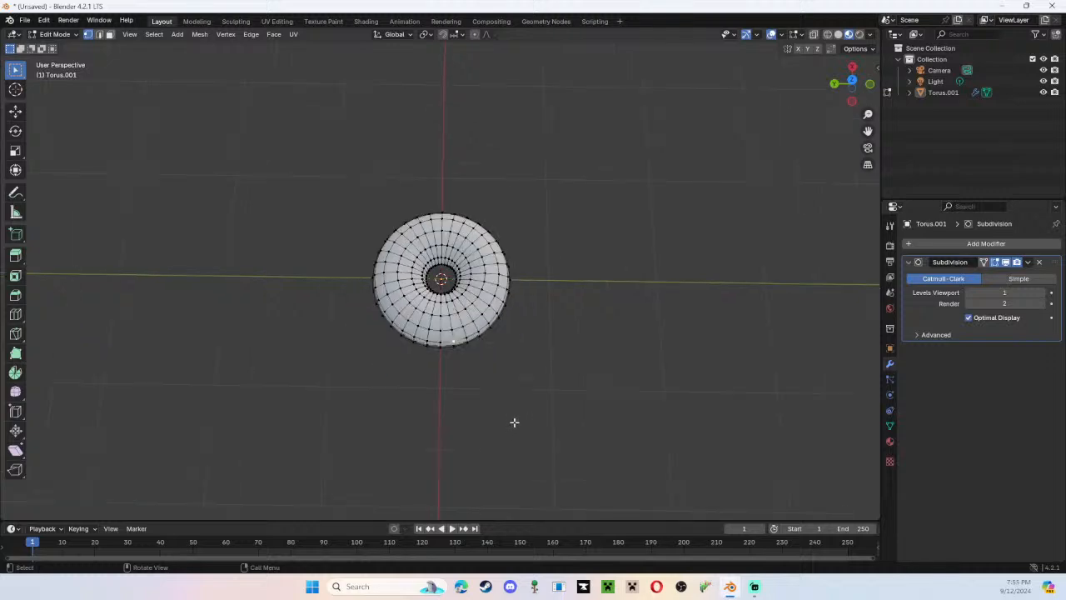
middle_click_drag(511, 424, 459, 431)
scroll(447, 292, "up", 2)
scroll(447, 292, "up", 5)
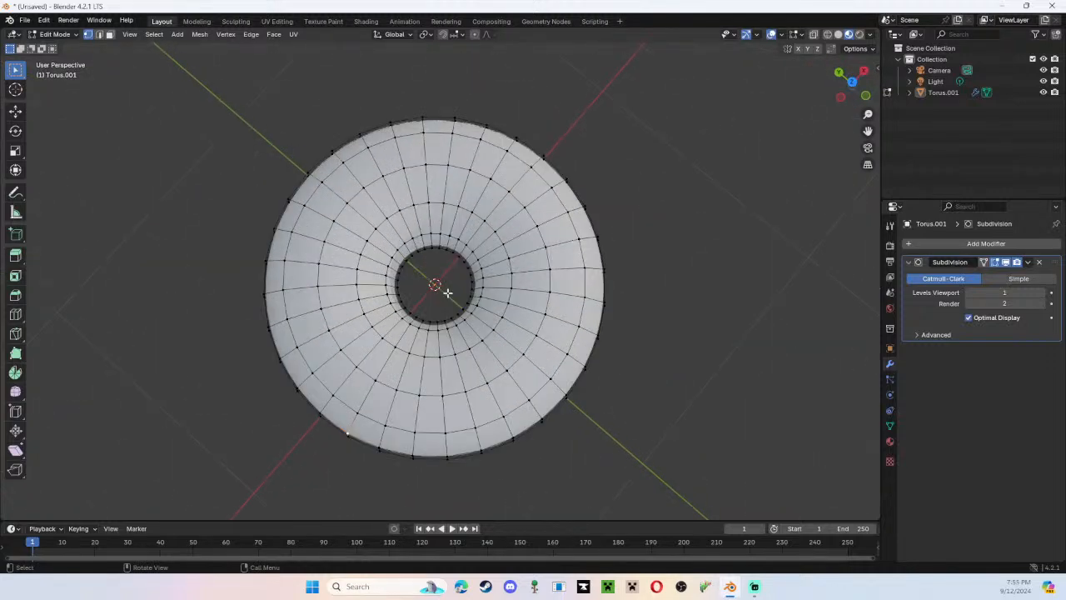
middle_click_drag(467, 353, 500, 297)
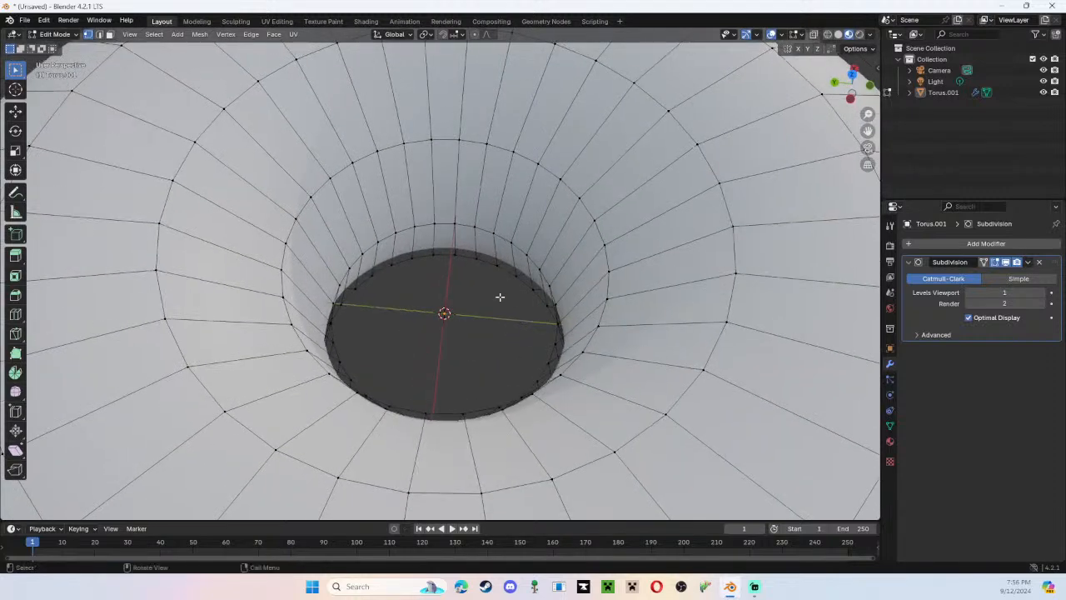
Select a vertex on the inner wall of the torus's hole and look at the available vertex operations.
left_click(454, 223)
scroll(550, 324, "down", 10)
right_click(630, 290)
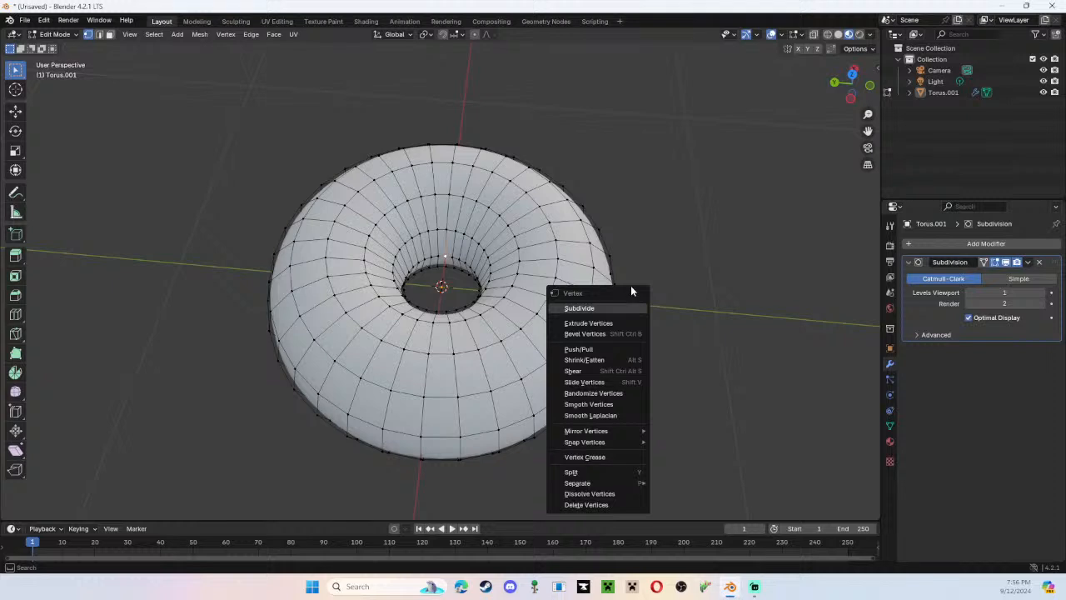
key("Escape")
scroll(664, 234, "down", 2)
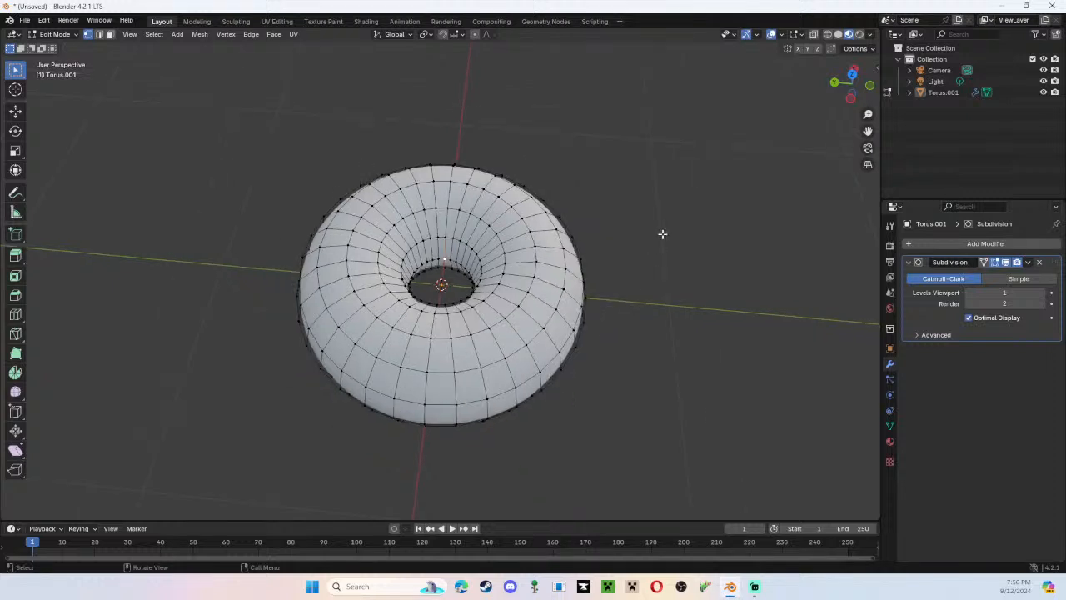
Toggle the torus between Edit Mode and Object Mode, ending in Edit Mode with a closer view of the mesh.
key("Tab")
key("Tab")
key("Tab")
key("Tab")
mouse_move(661, 234)
middle_mouse_down()
mouse_move(681, 231)
mouse_move(675, 219)
middle_mouse_up()
scroll(676, 219, "up", 2)
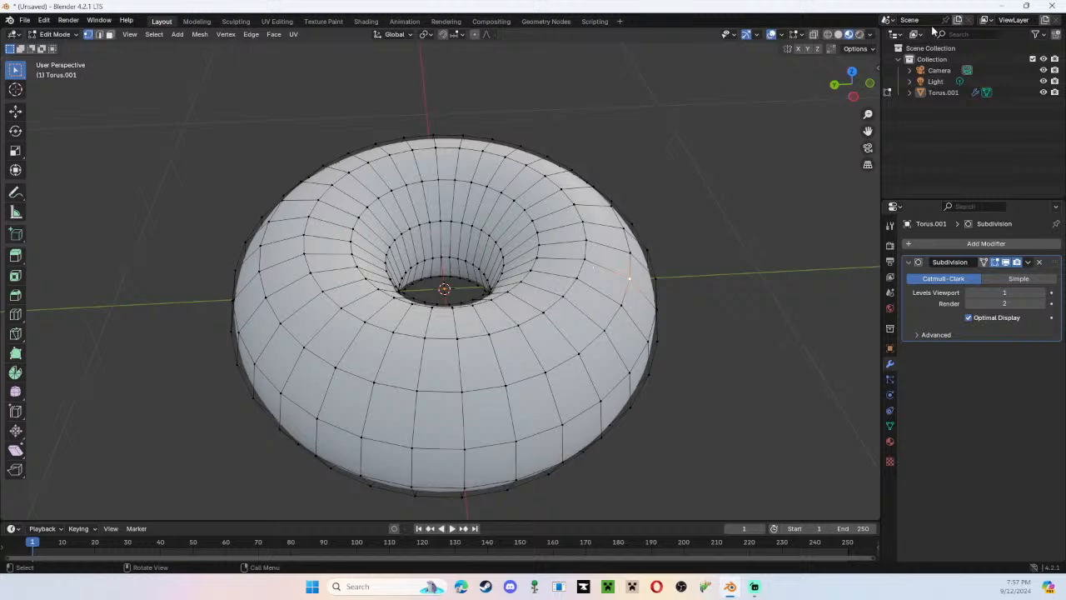
Look through the viewport's mesh edit overlays, object type visibility and transform options for the torus in Edit Mode.
left_click(794, 35)
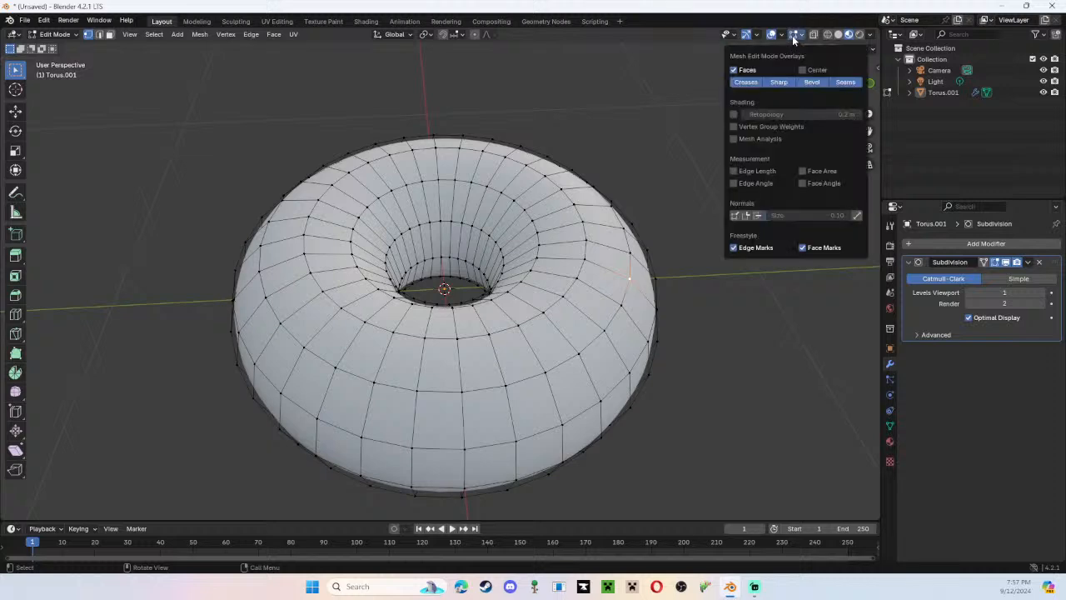
left_click(794, 35)
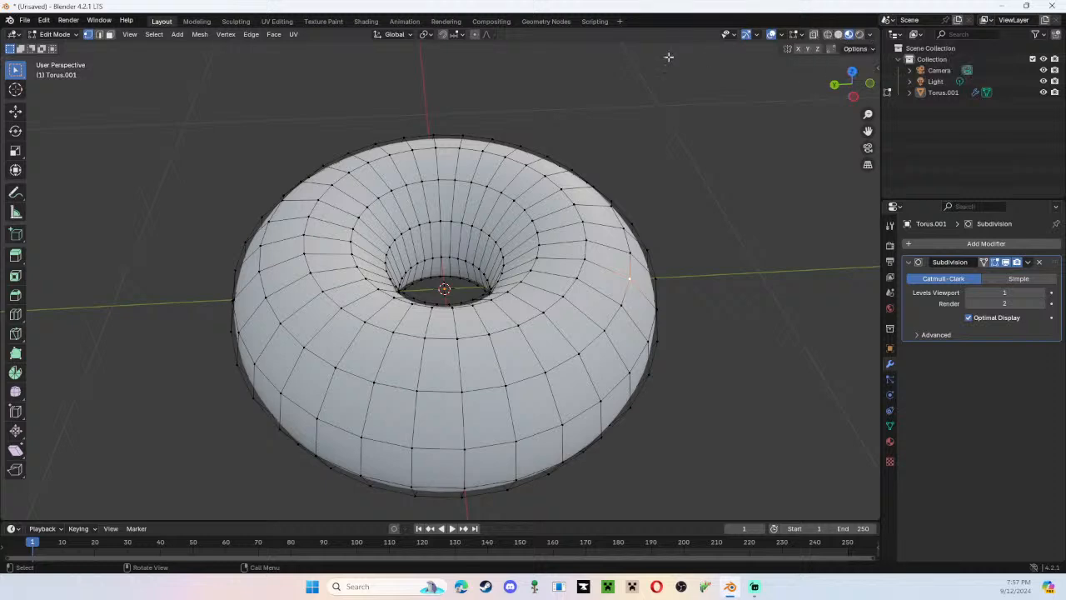
left_click(735, 38)
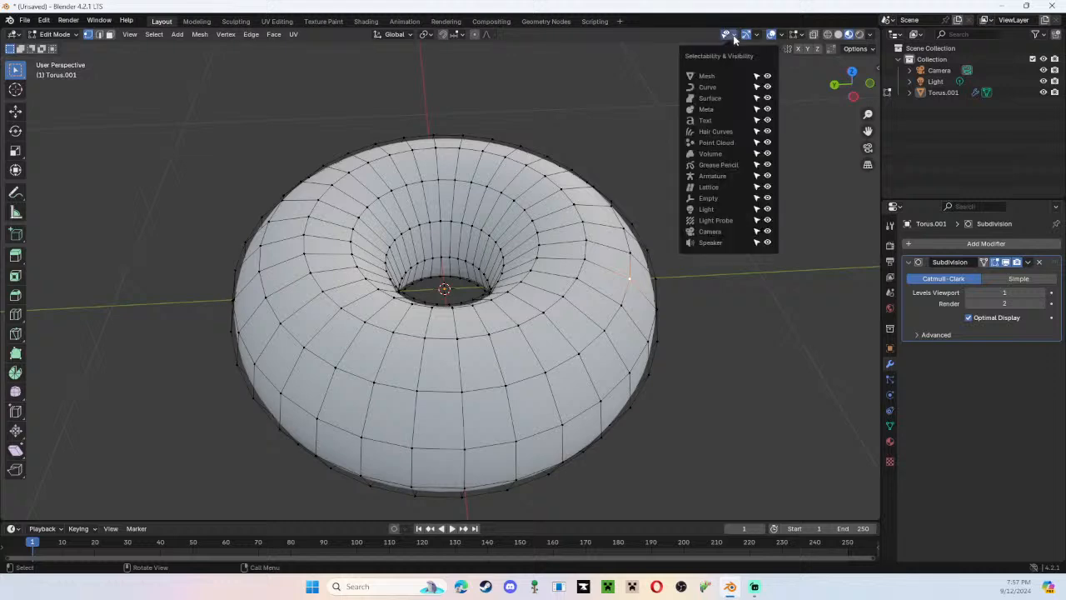
left_click(734, 38)
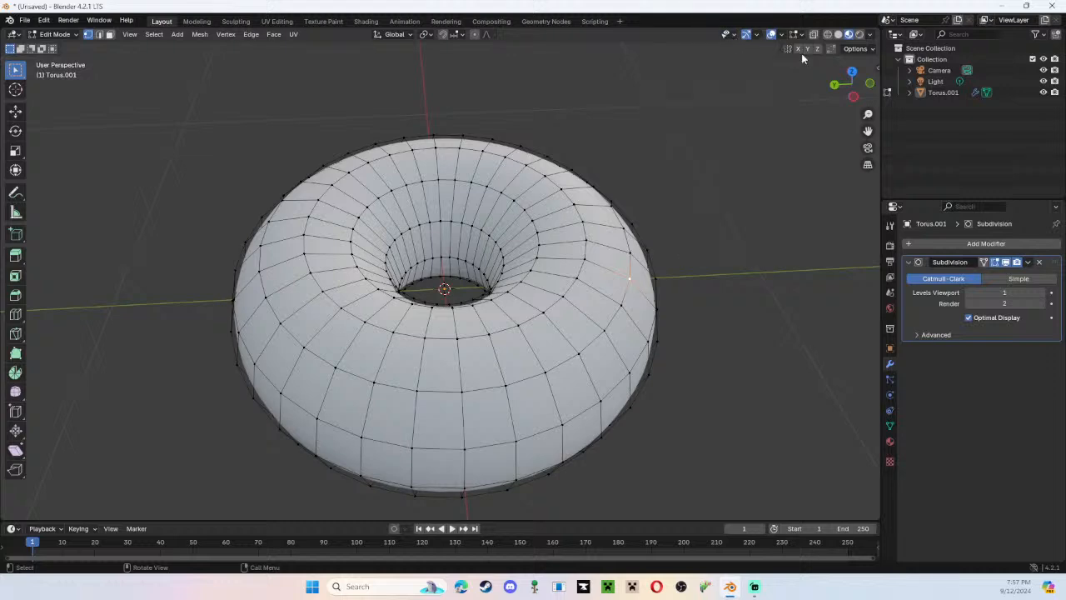
left_click(853, 50)
left_click(853, 49)
left_click(802, 35)
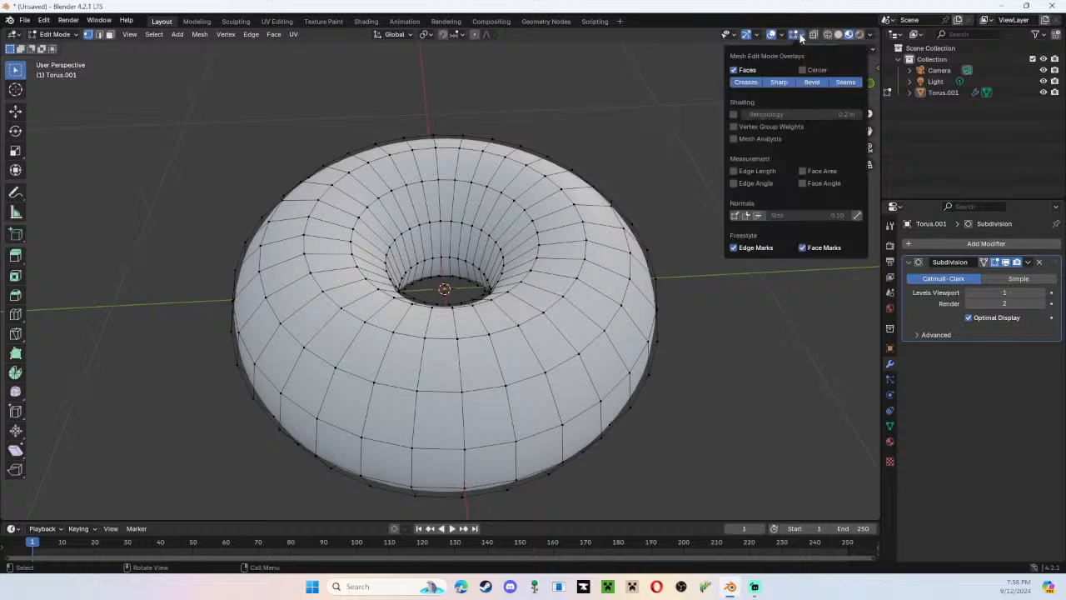
left_click(791, 34)
left_click(790, 35)
left_click(803, 38)
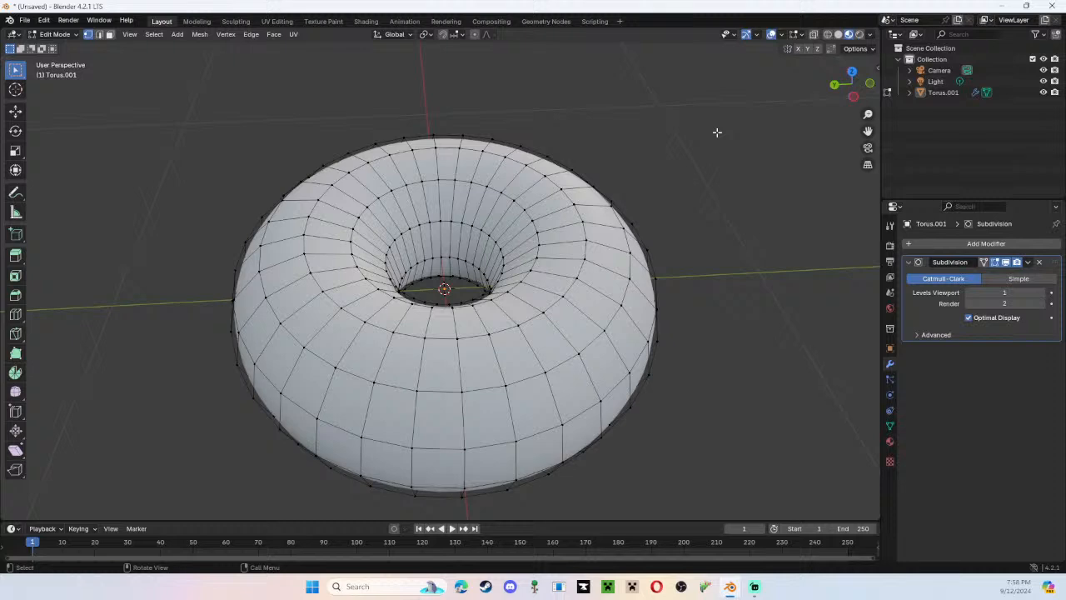
Turn on proportional editing and try moving the selected outer vertex freely with larger and smaller influence sizes.
key("o")
key("g")
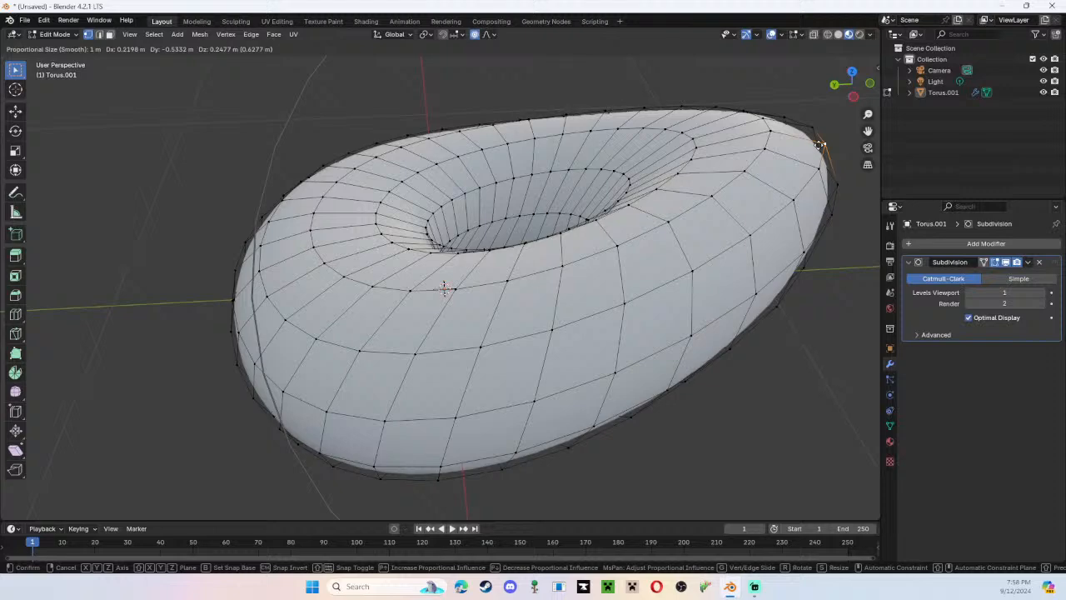
scroll(736, 164, "down", 2)
scroll(737, 165, "down", 4)
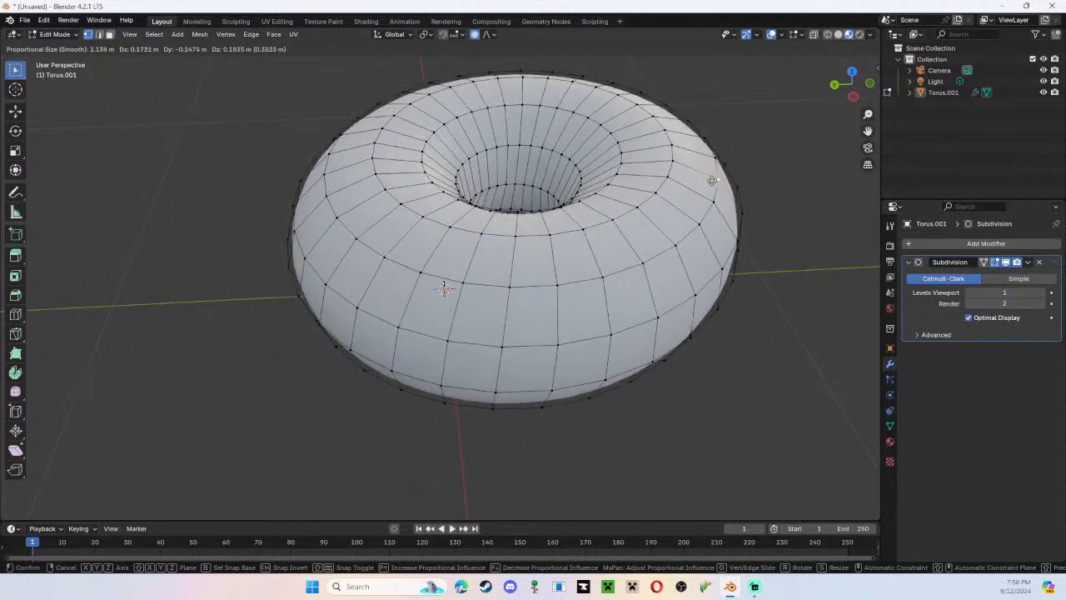
scroll(712, 180, "up", 15)
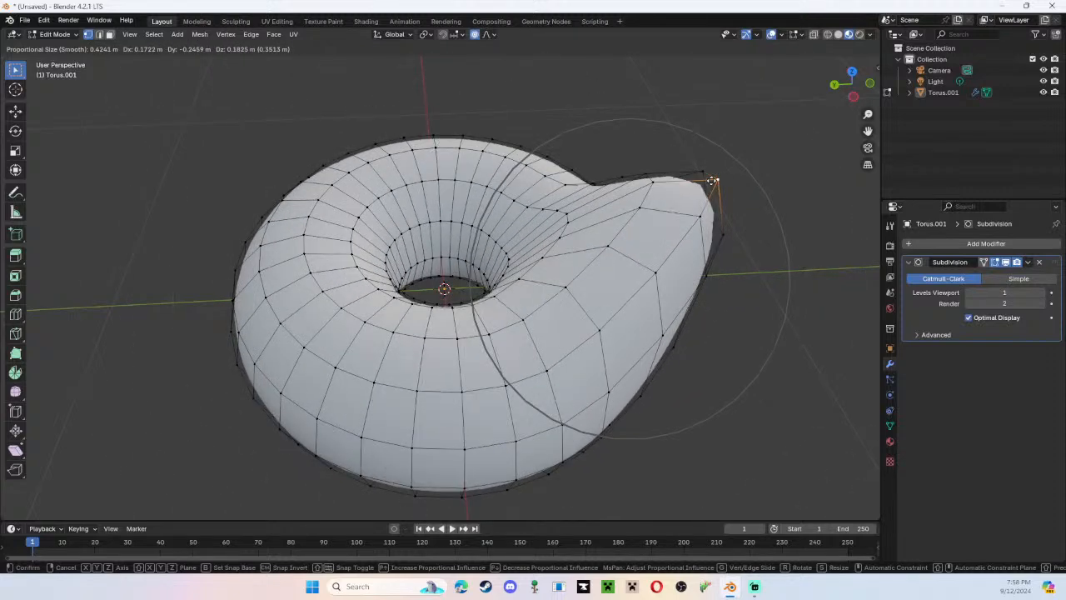
scroll(623, 258, "up", 3)
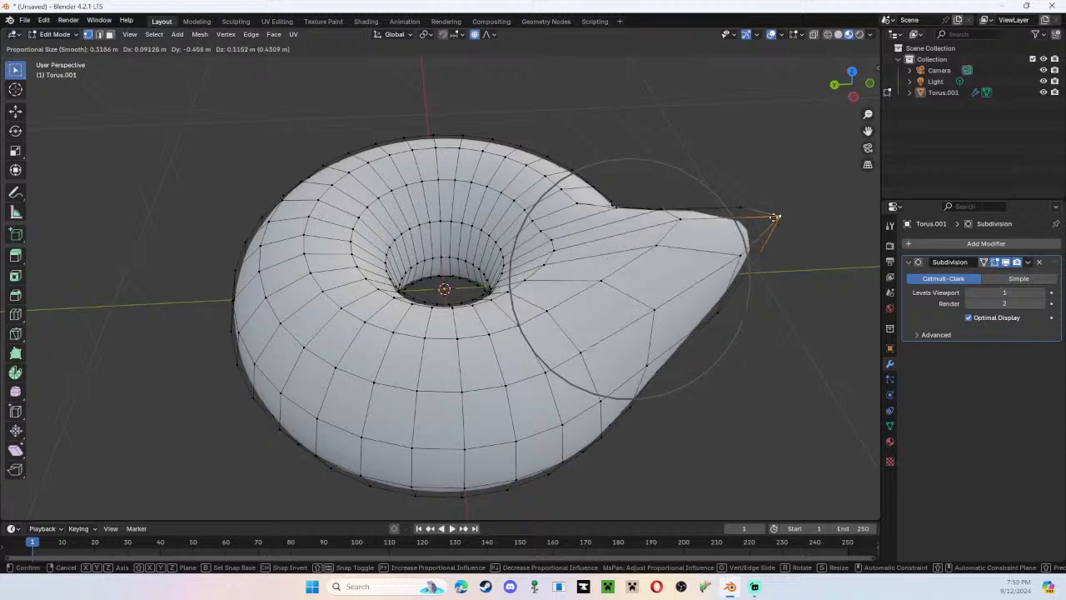
right_click(774, 219)
right_click(768, 301)
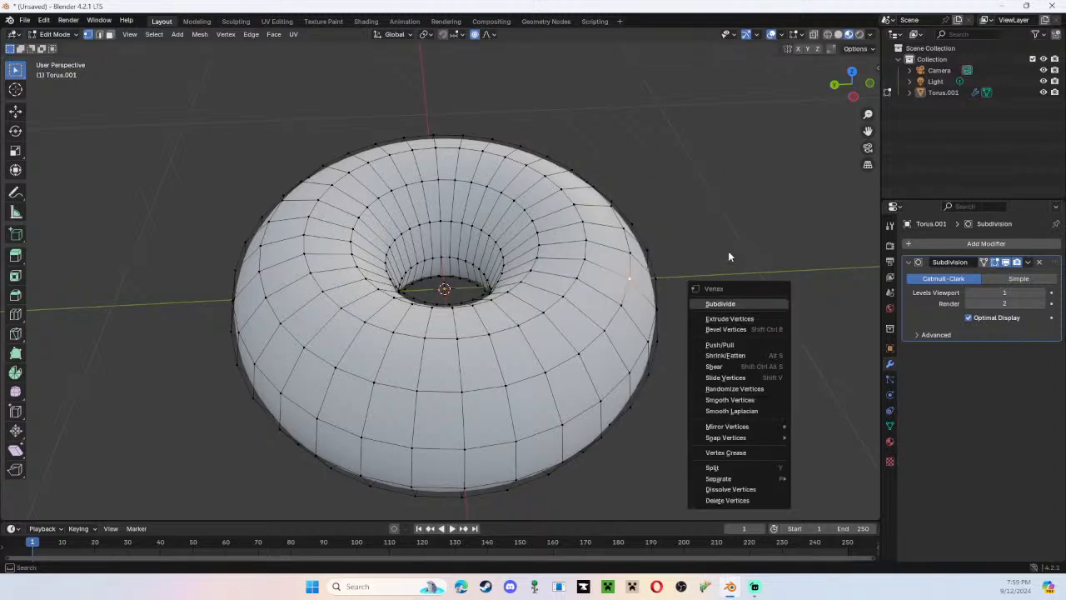
Try moving the selected vertex with a proportional size of about 0.68 m, constraining it to the Z and X axes.
middle_click_drag(691, 216, 419, 262)
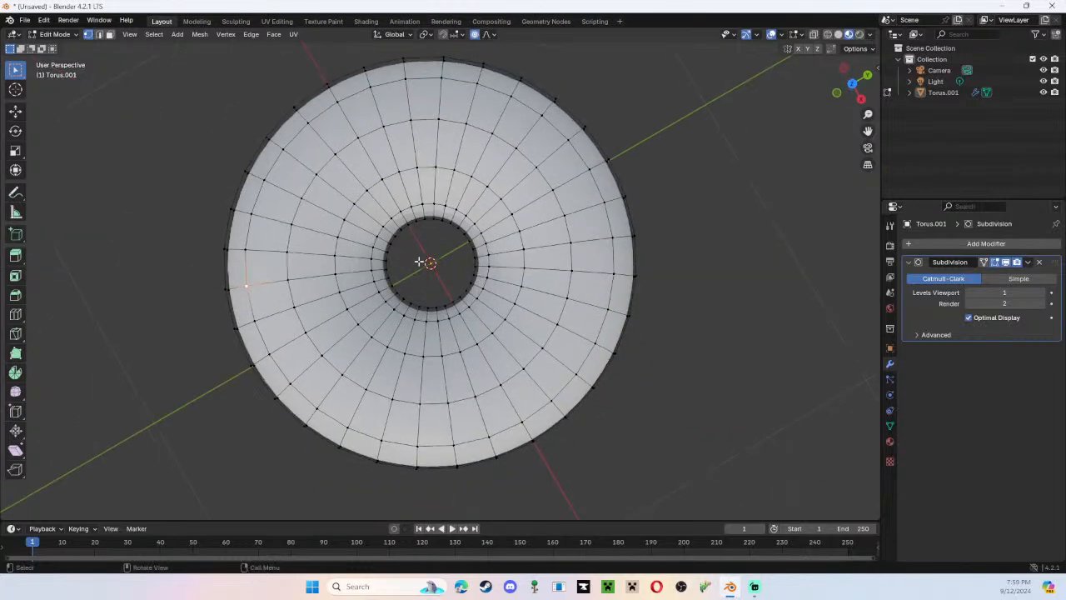
middle_click_drag(481, 272, 541, 218)
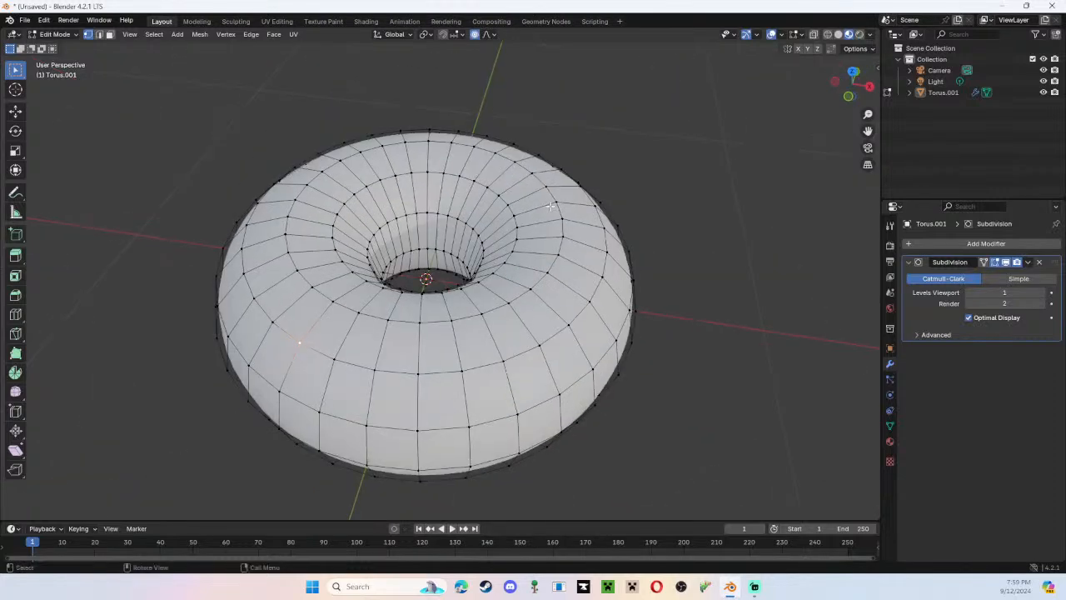
scroll(583, 323, "down", 3)
middle_click_drag(594, 320, 825, 275)
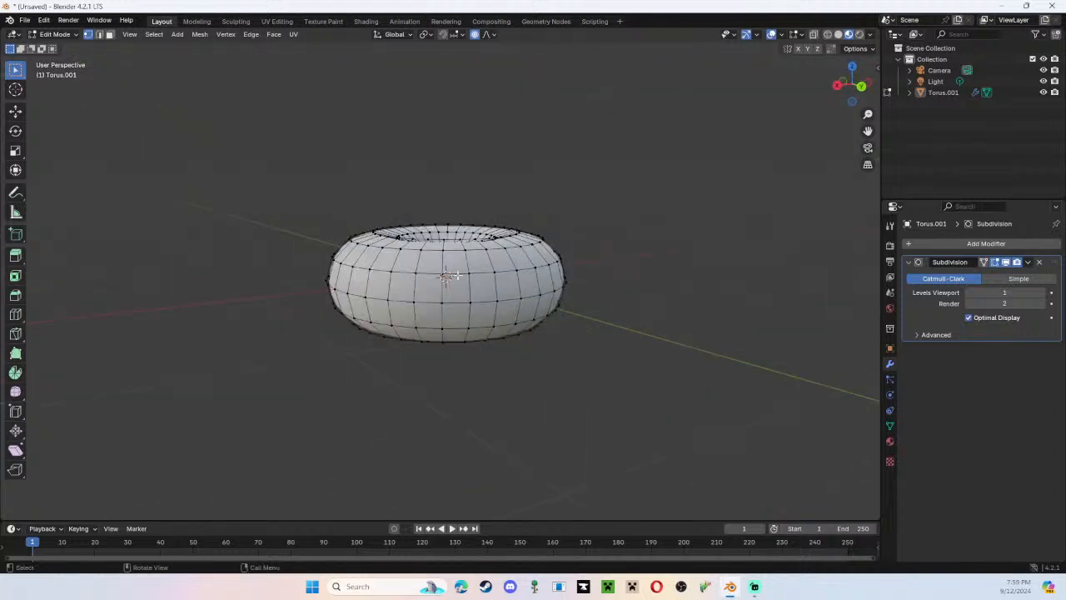
middle_click_drag(225, 283, 458, 289)
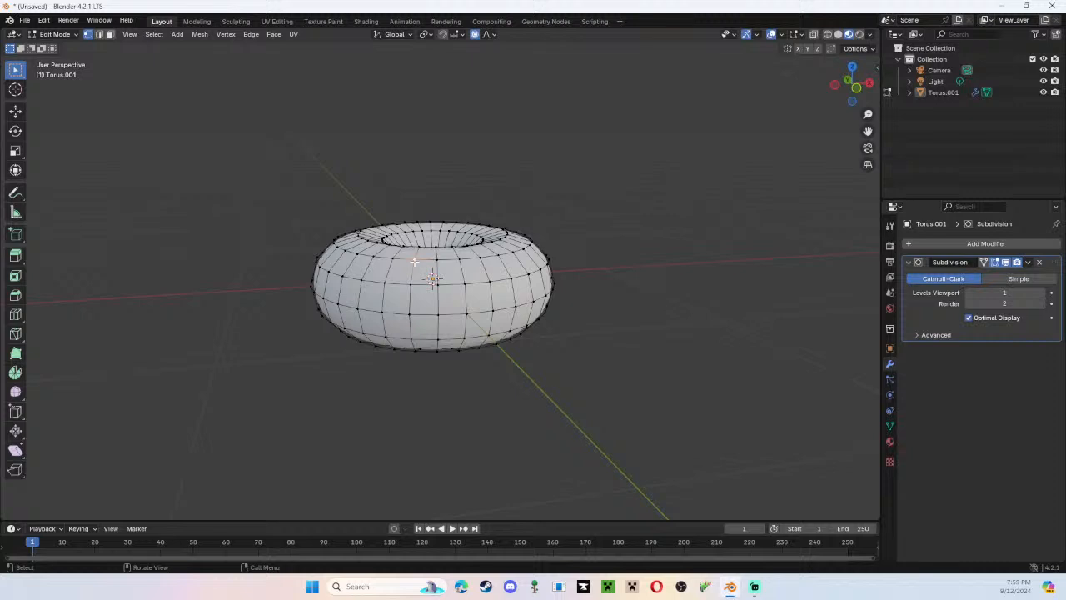
key("g")
scroll(414, 262, "down", 8)
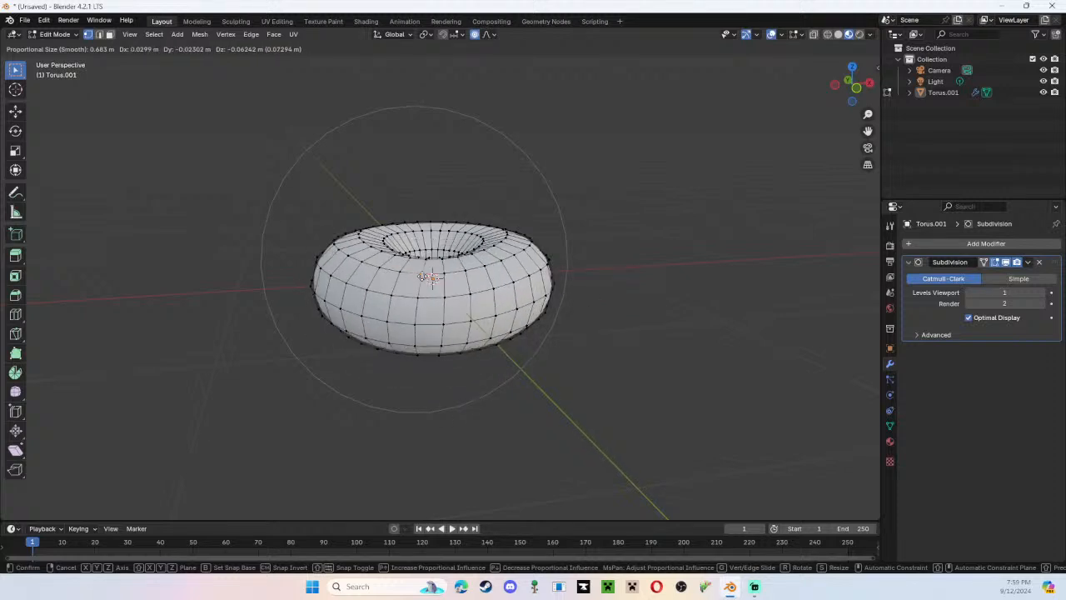
key("z")
key("x")
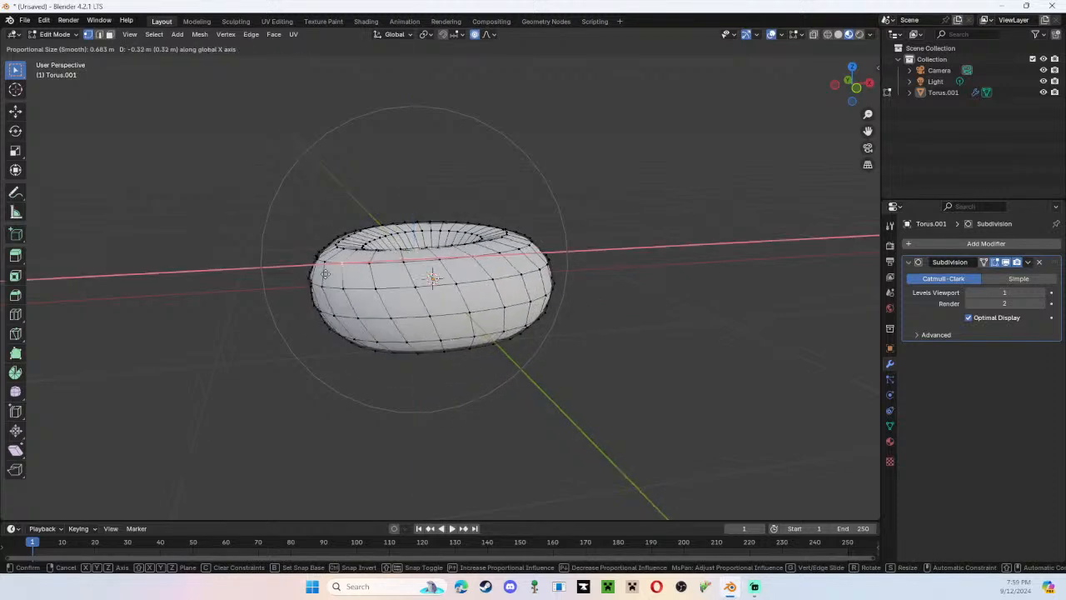
right_click(415, 271)
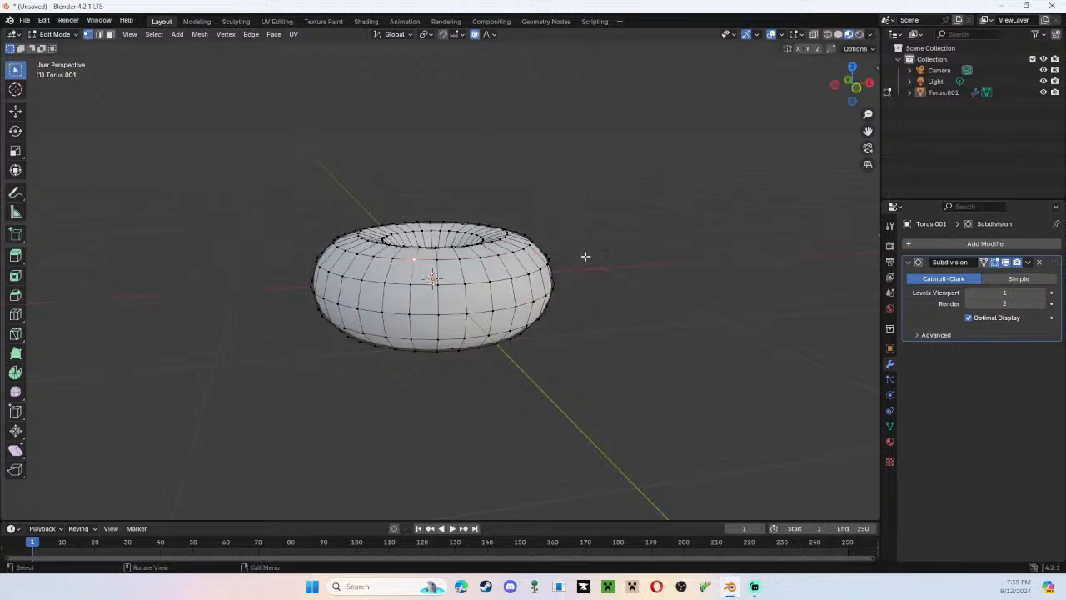
Try pulling the selected vertex freely with the proportional size enlarged to about 1.1 m.
middle_click_drag(595, 250, 344, 273)
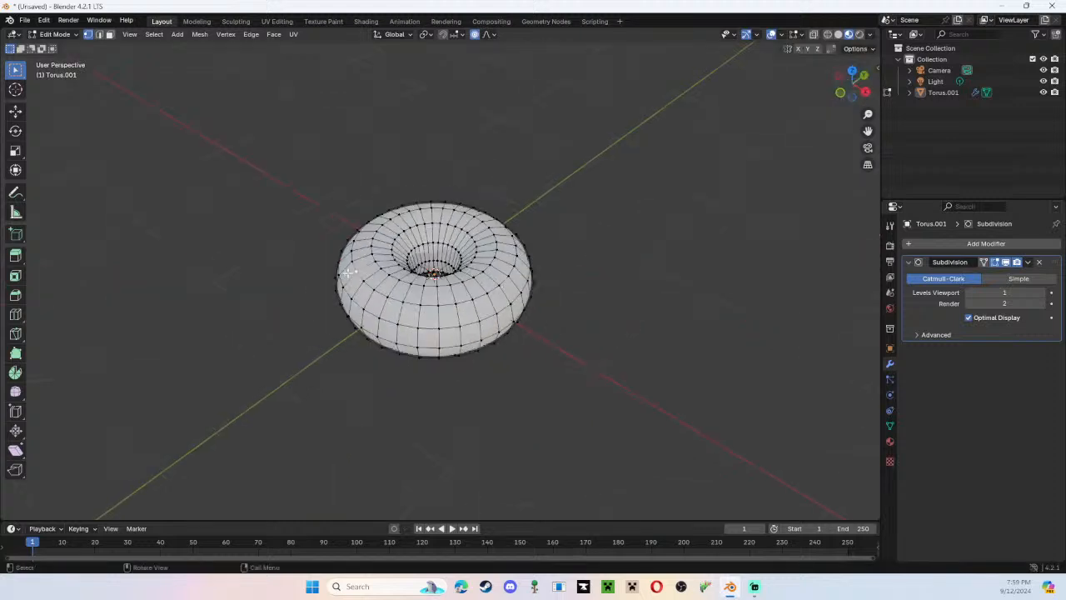
key("g")
scroll(348, 272, "down", 3)
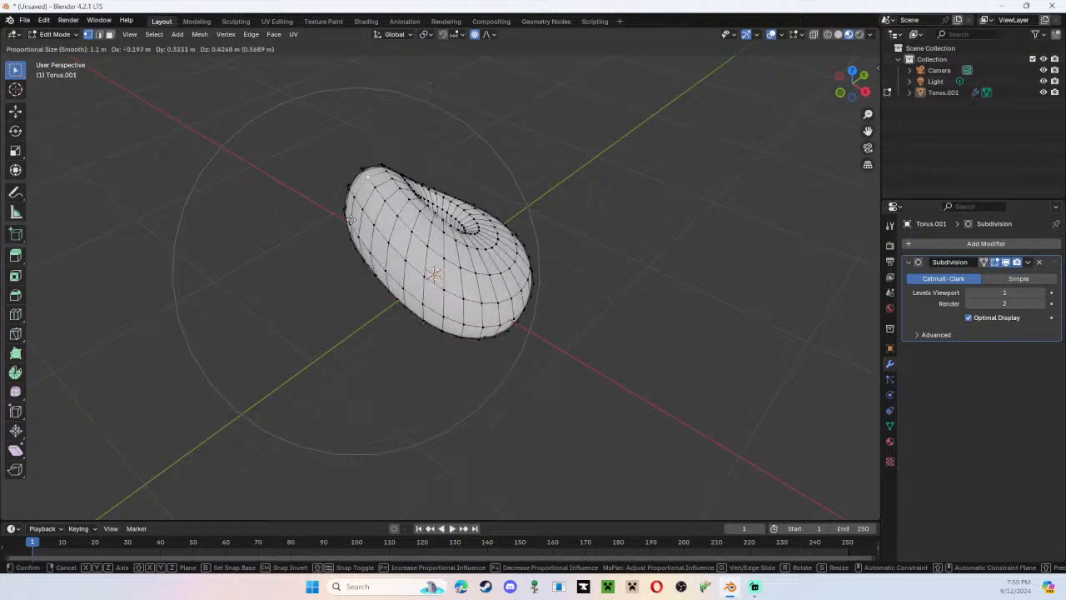
key("Escape")
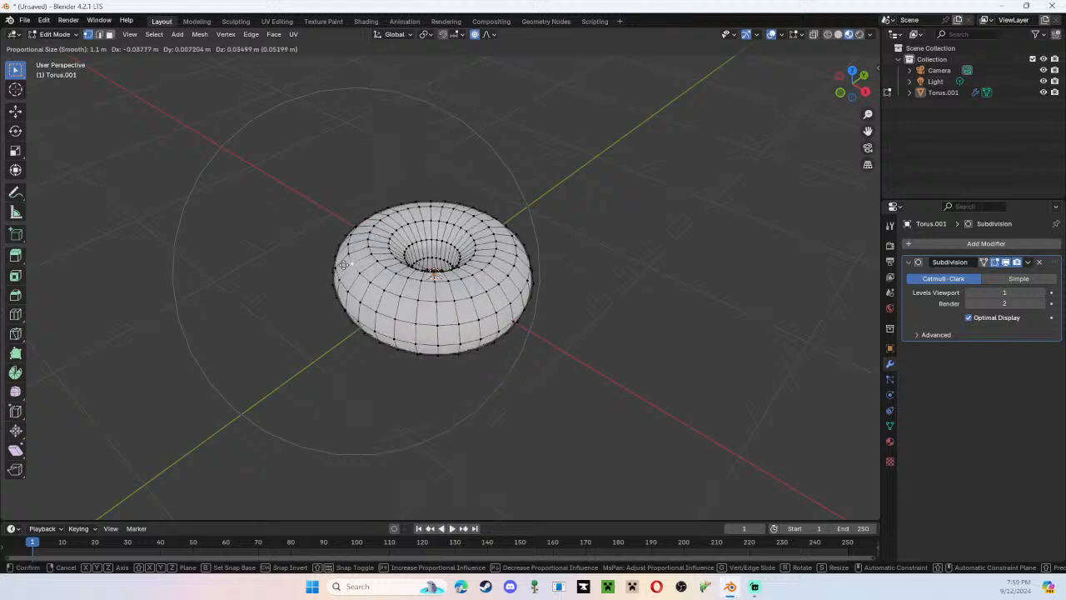
Move the selected vertex slightly outward and up, about 0.03 m in Z, with a proportional size of about 0.218 m.
key("g")
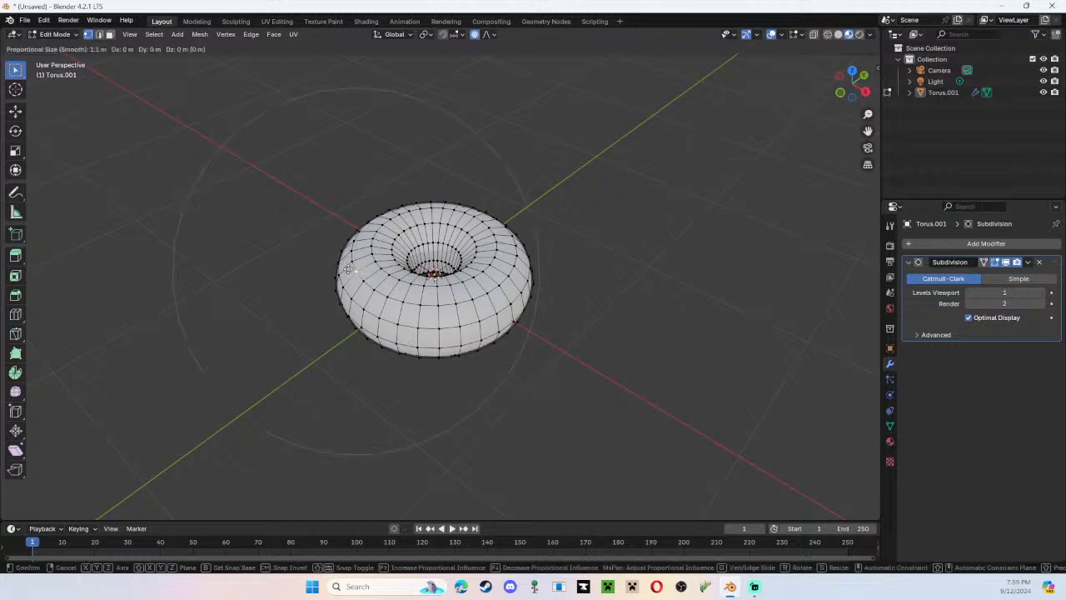
scroll(347, 267, "up", 3)
scroll(347, 267, "up", 15)
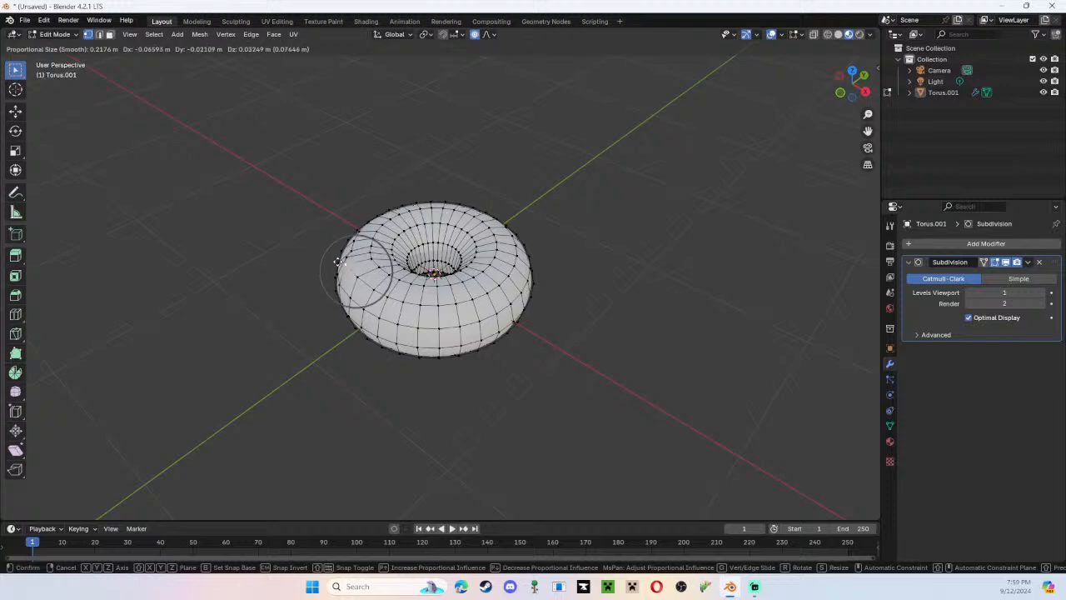
left_click(338, 261)
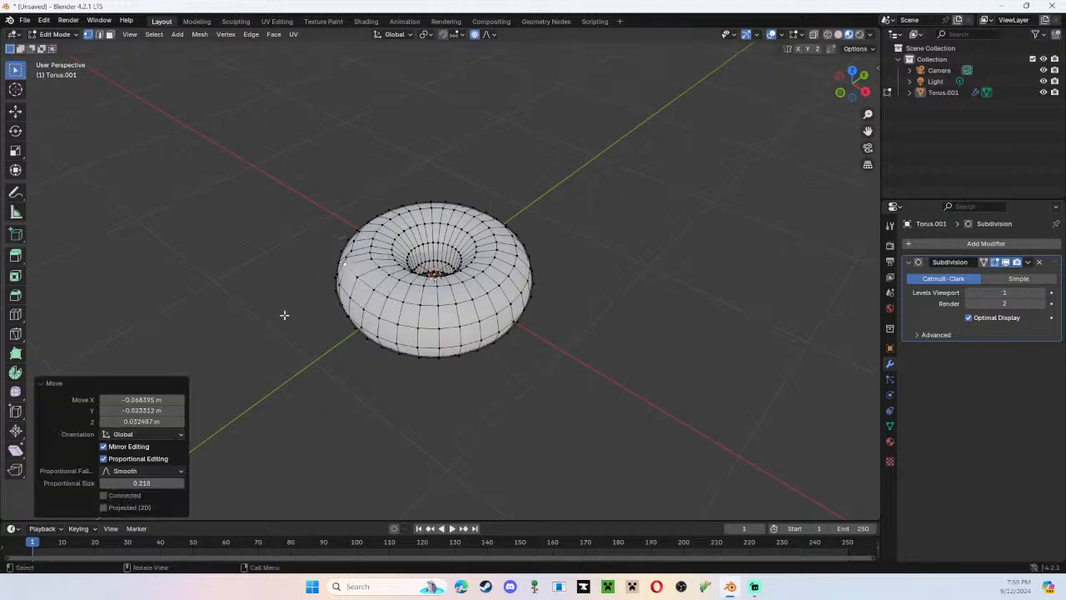
Examine the moved bump from the side by toggling between Object Mode and Edit Mode, ending in Edit Mode.
middle_click_drag(286, 311, 608, 261)
key("Tab")
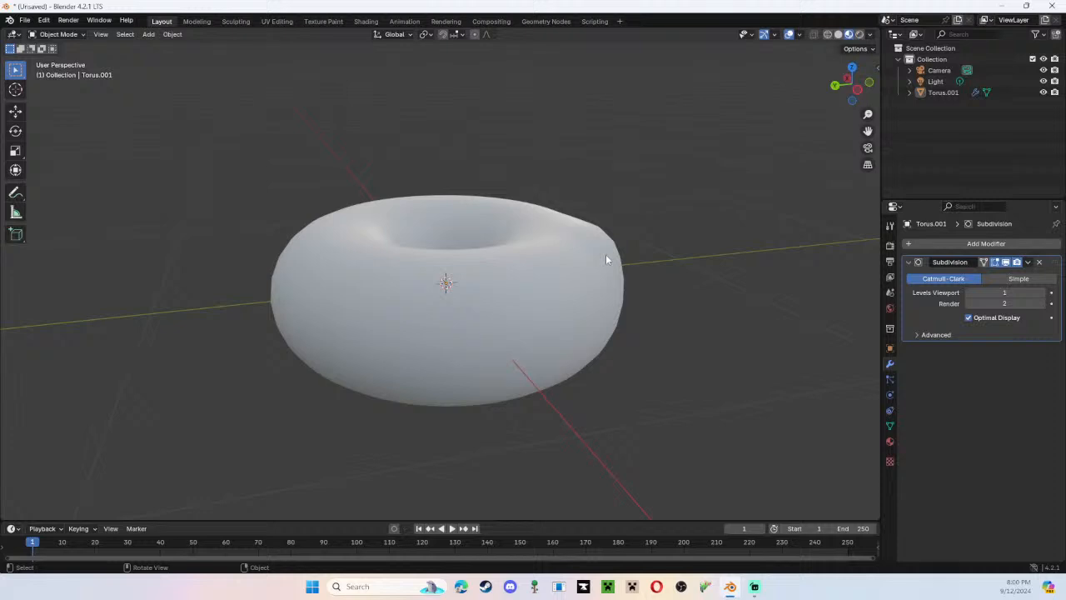
key("Tab")
key("Tab")
key("Tab")
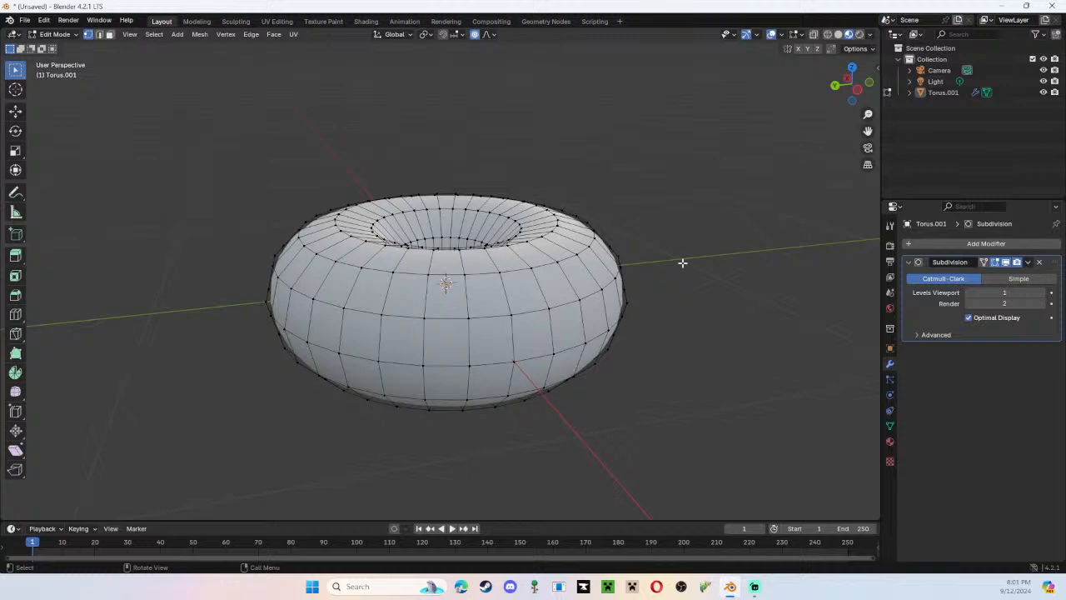
Try pulling a vertex on the donut's outer side outward, enlarging the proportional size to about 0.39 m and reducing it to about 0.35 m.
scroll(549, 265, "down", 2)
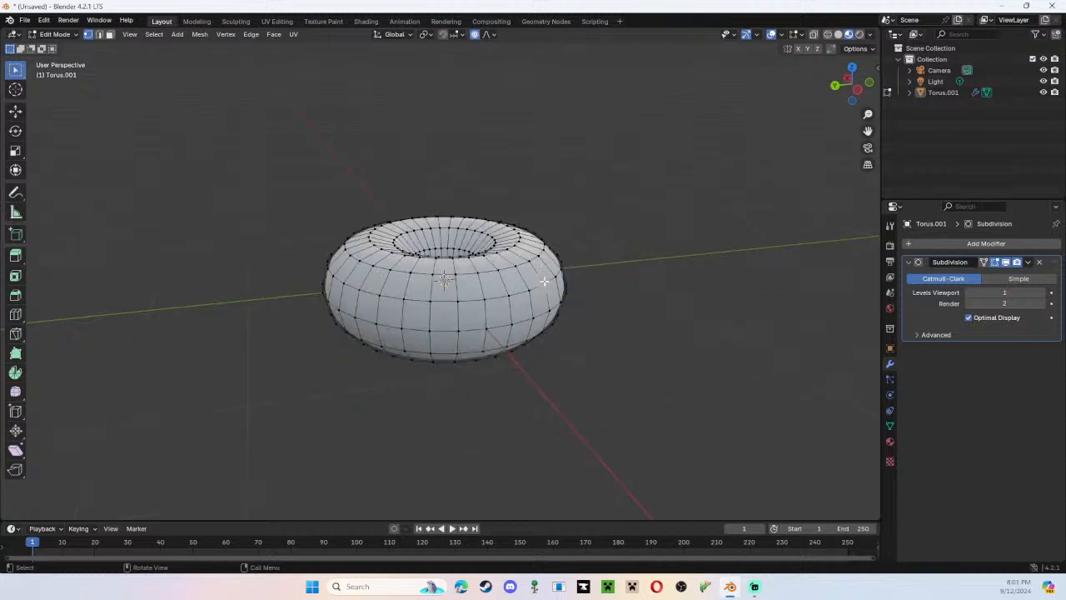
key("g")
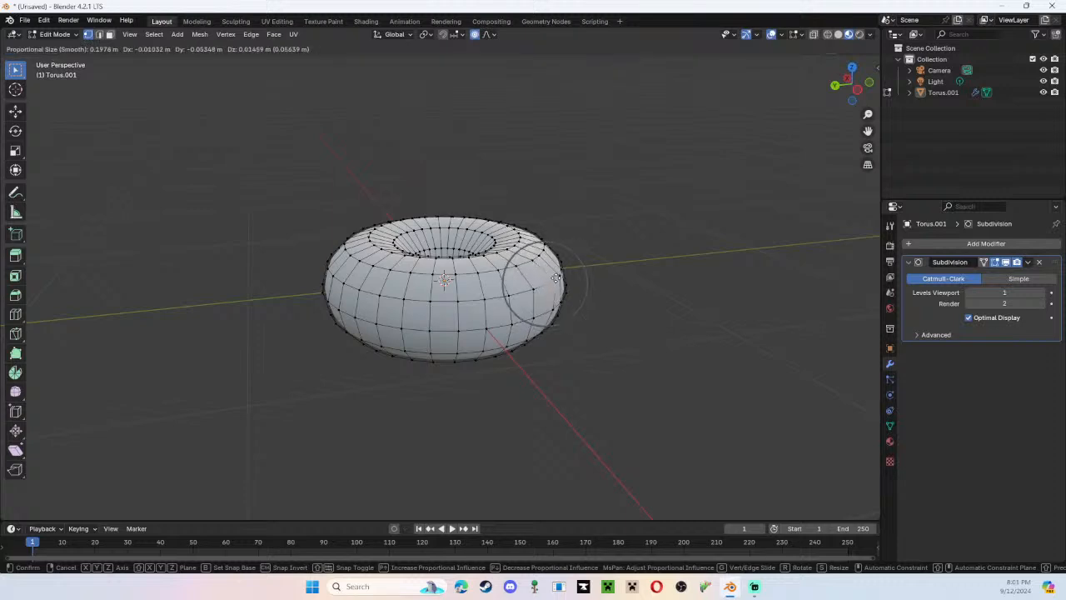
scroll(558, 277, "down", 7)
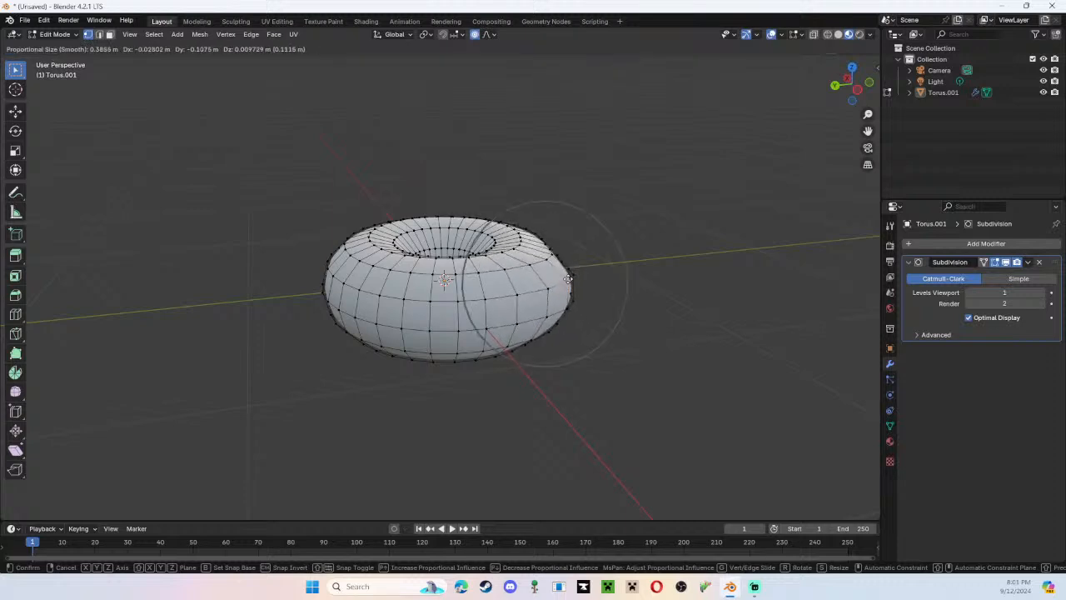
scroll(563, 278, "up", 1)
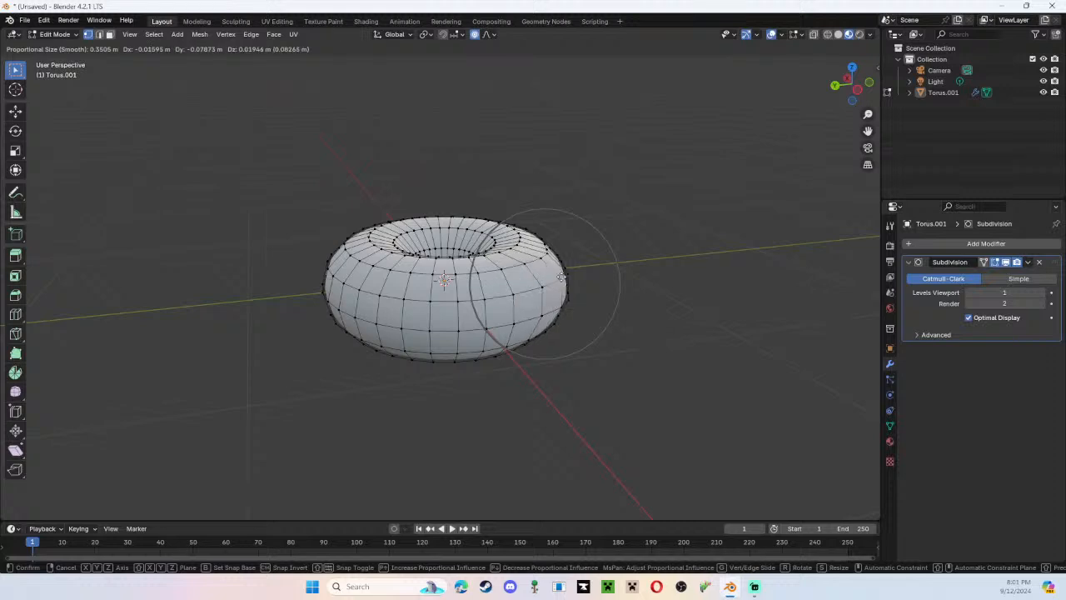
key("g")
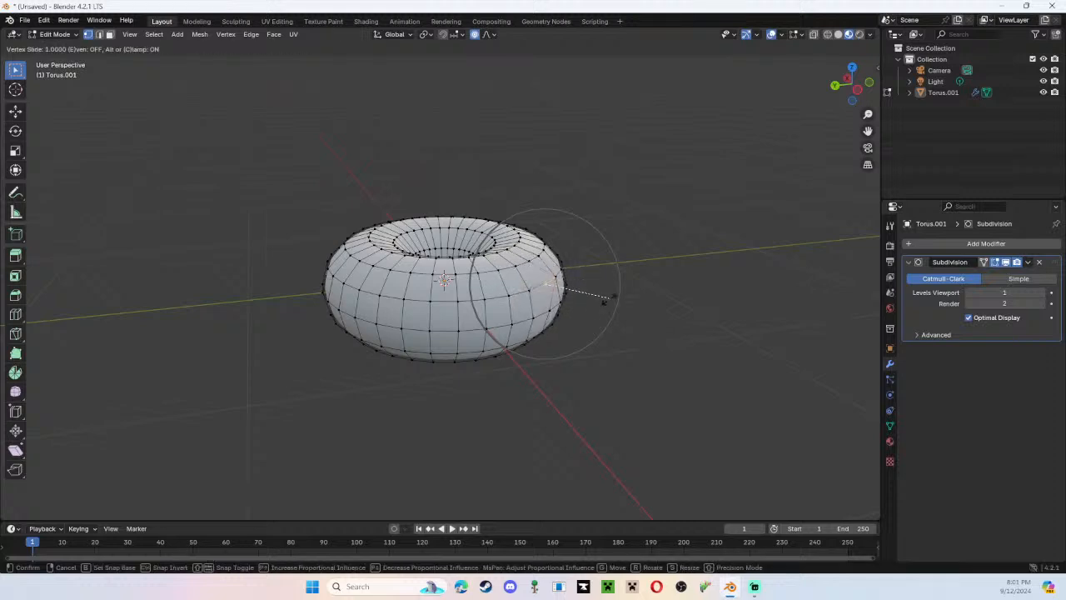
left_click(547, 283)
Try moving the outer side vertex about -0.084 m in Y and 0.024 m in Z with a proportional size of 0.218 m.
key("g")
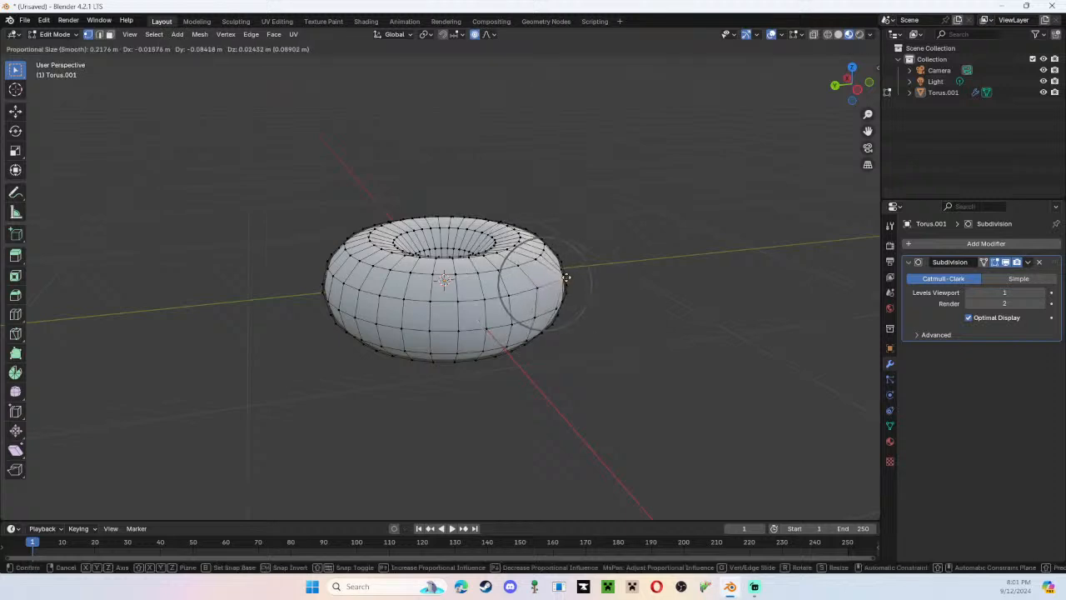
left_click(565, 276)
right_click(569, 279)
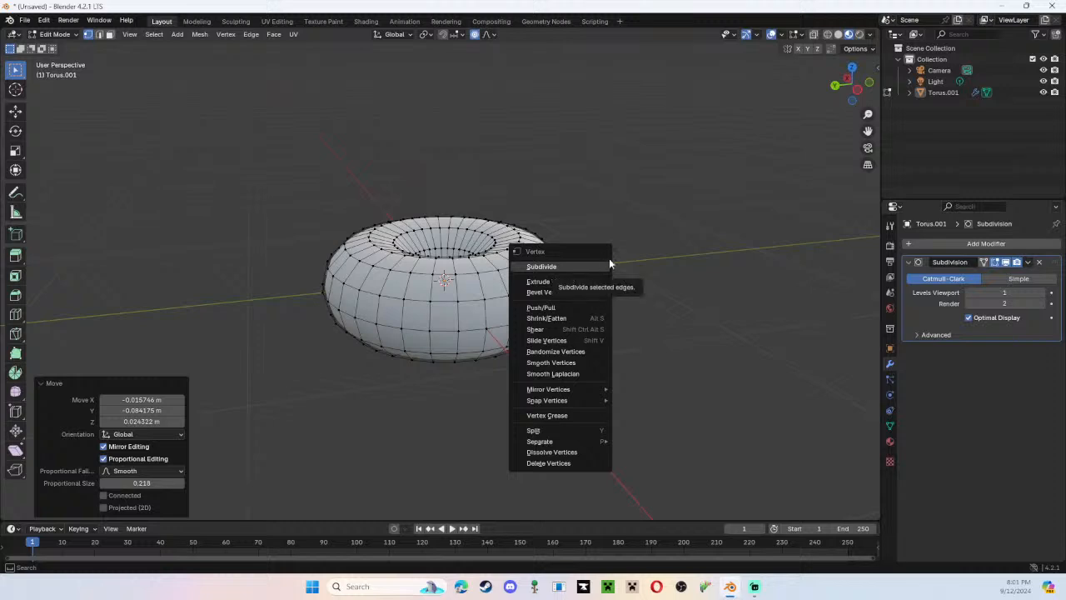
middle_click_drag(645, 251, 441, 344)
key("ctrl+z")
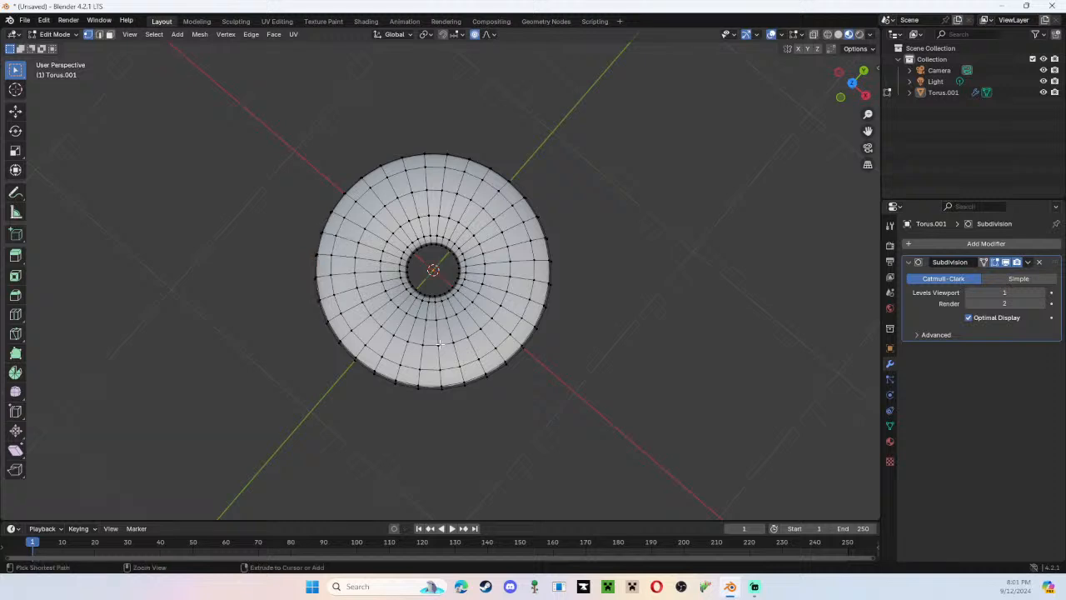
Try pulling a vertex on the donut's upper outer edge outward with the proportional size enlarged to about 0.424 m.
middle_click_drag(241, 305, 542, 264)
key("g")
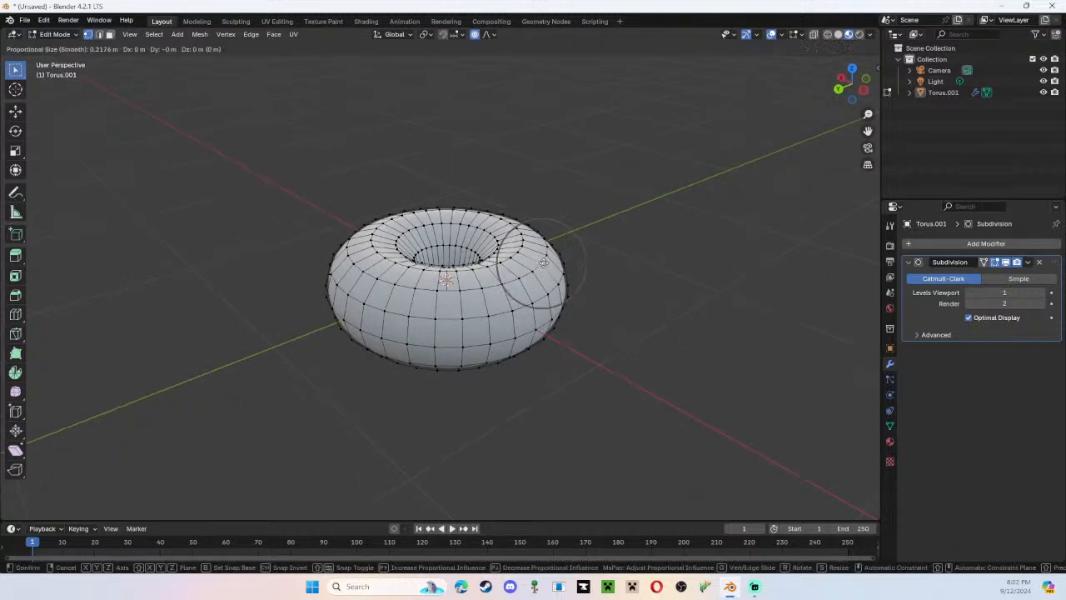
scroll(543, 263, "down", 4)
scroll(543, 263, "down", 2)
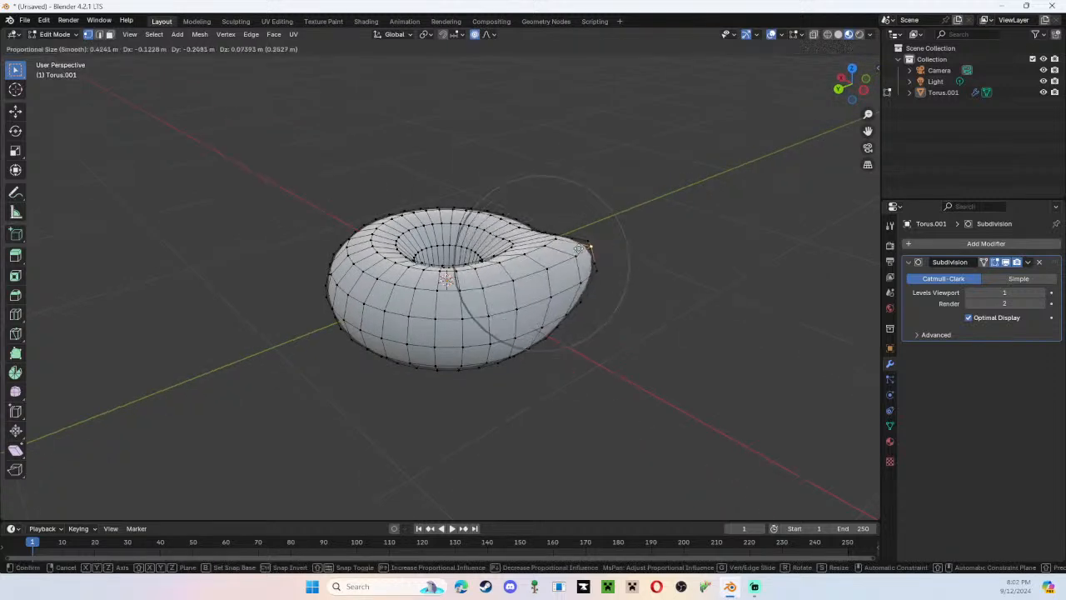
left_click(560, 250)
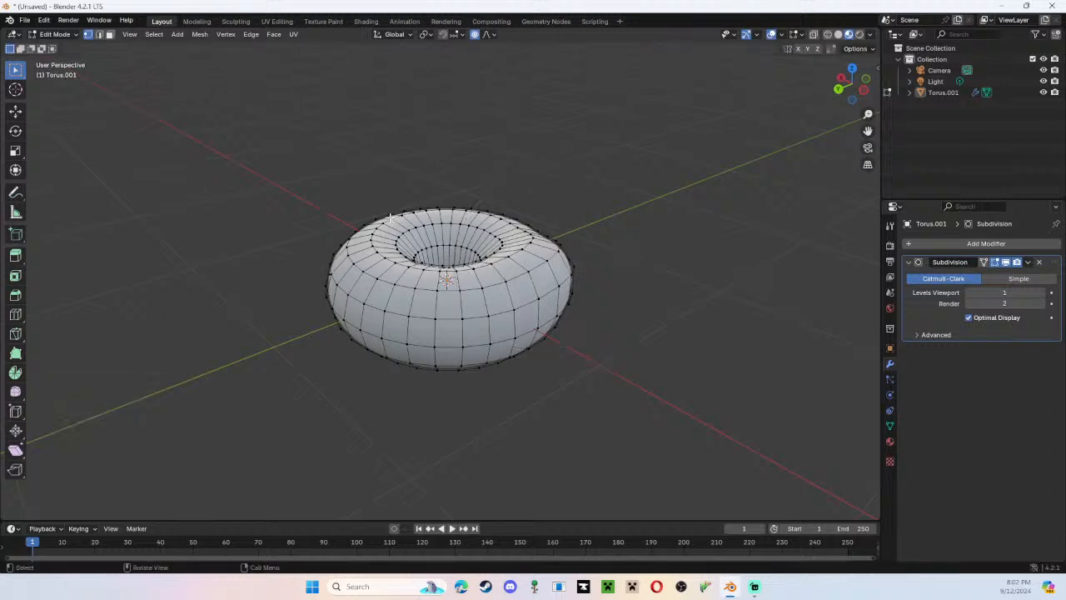
Try raising a vertex on the donut's far upper rim about 0.057 m in Z with a proportional size of 0.424 m.
key("g")
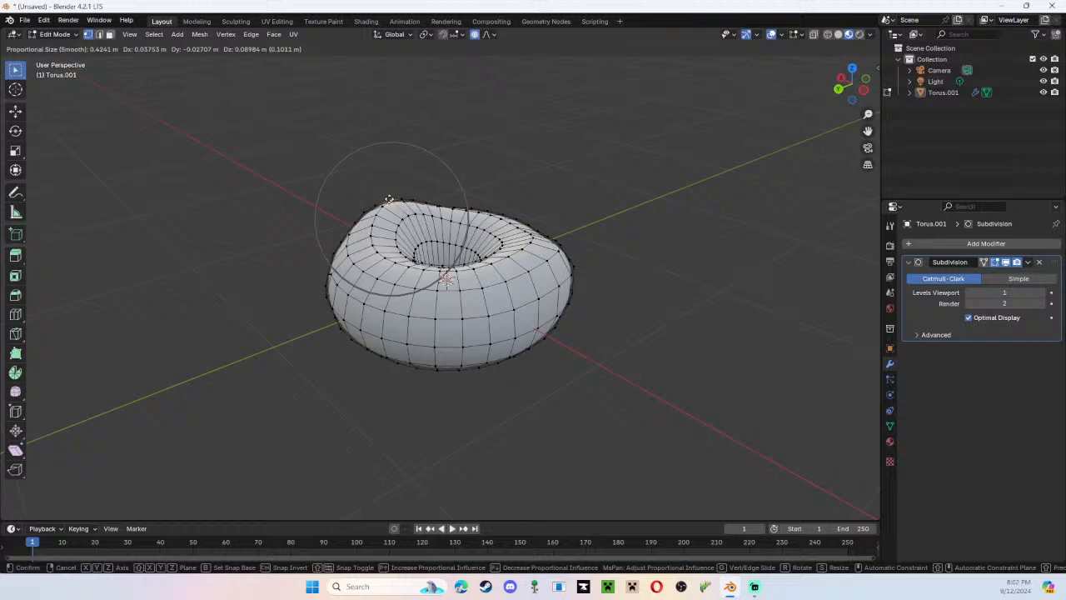
key("g")
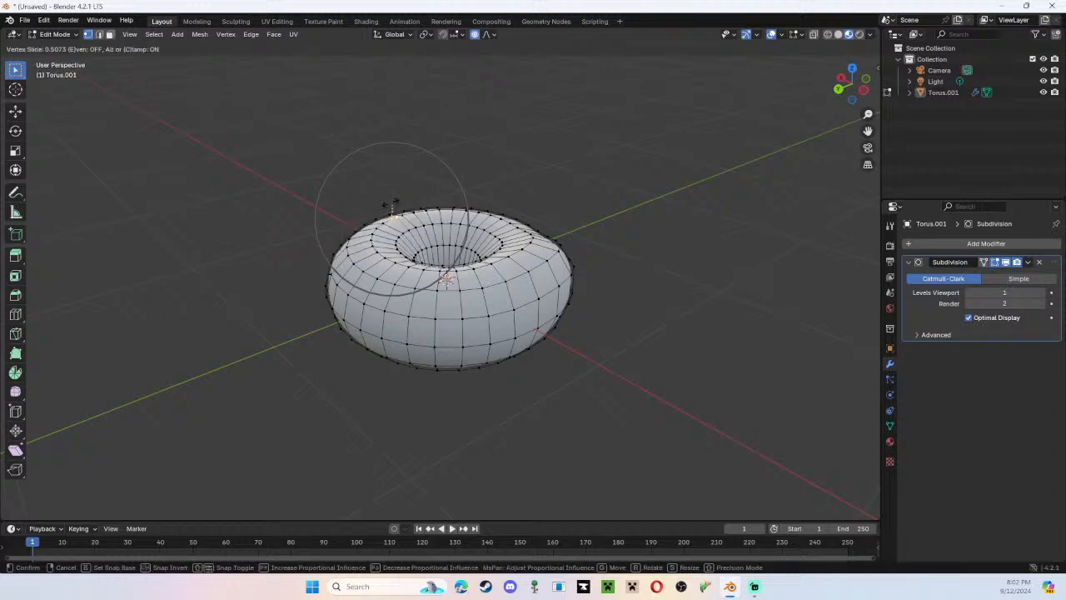
key("g")
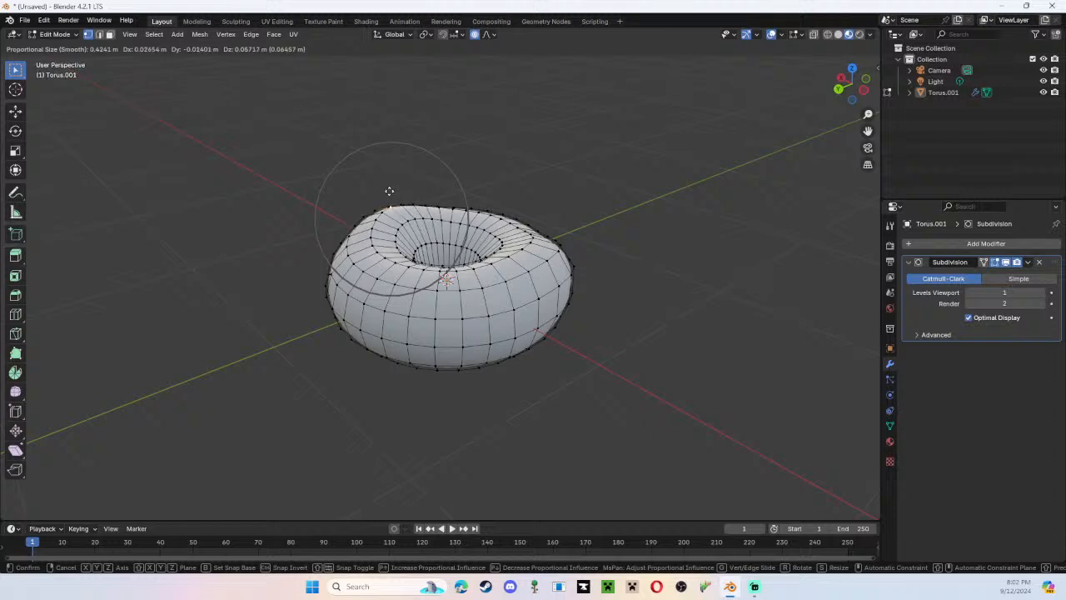
left_click(389, 190)
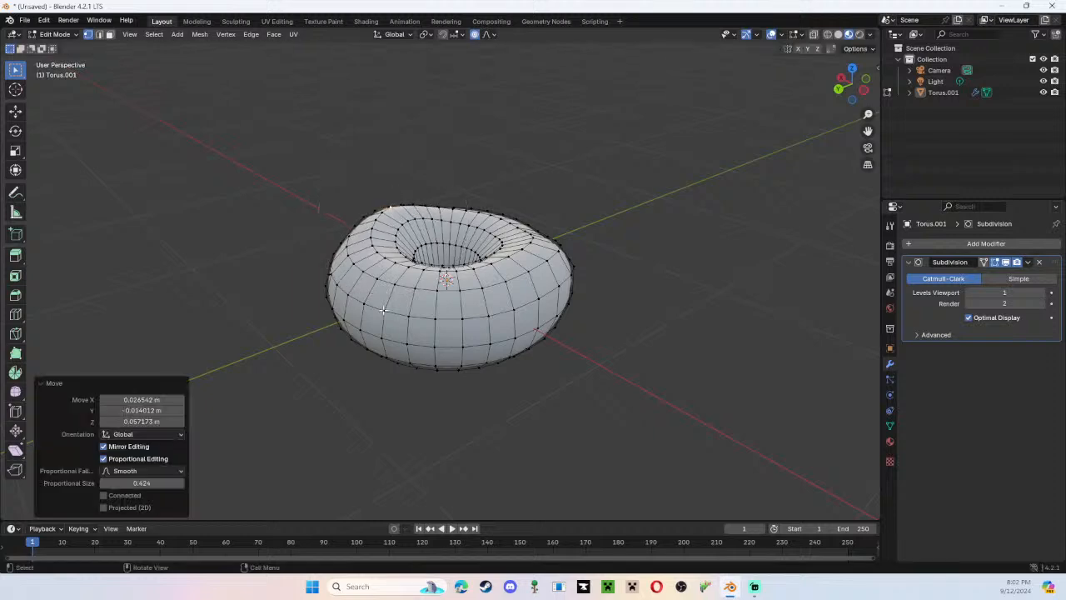
Try pulling a vertex on the donut's front side outward with a proportional size of about 0.424 m.
key("g")
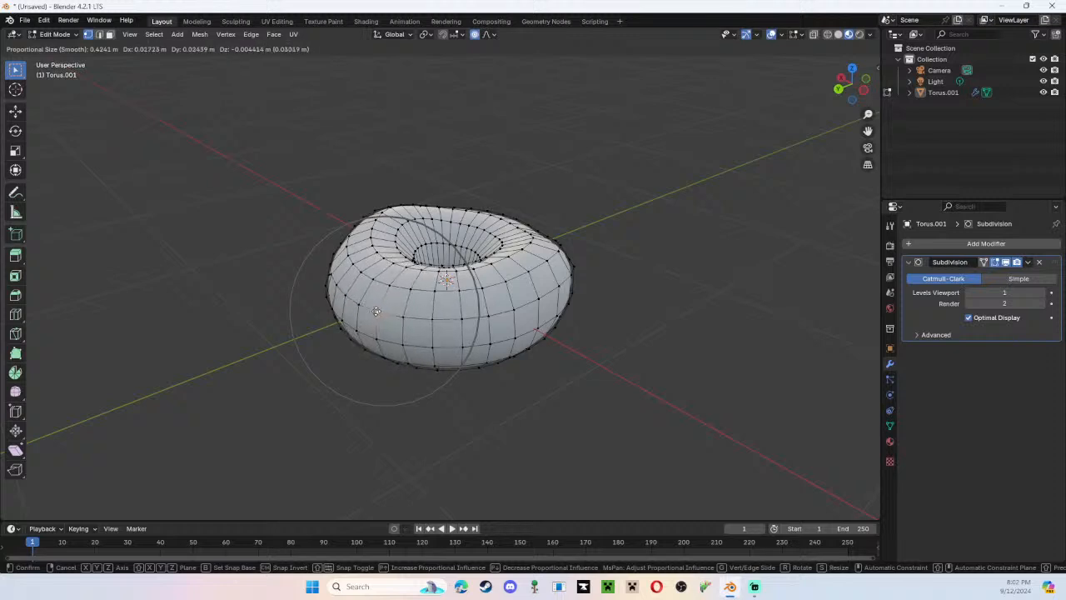
key("g")
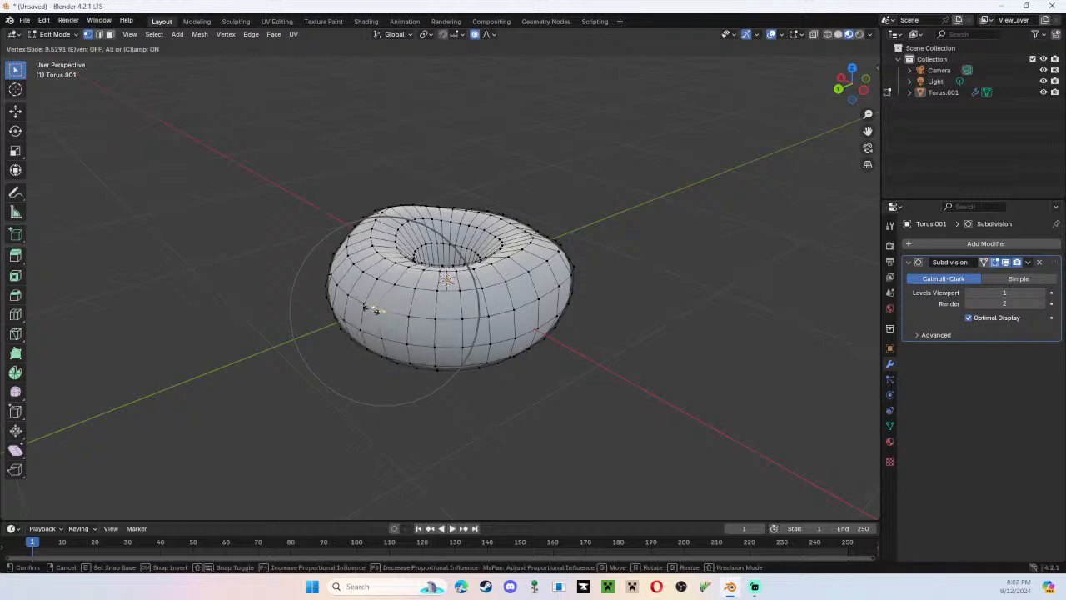
key("g")
scroll(370, 310, "down", 1)
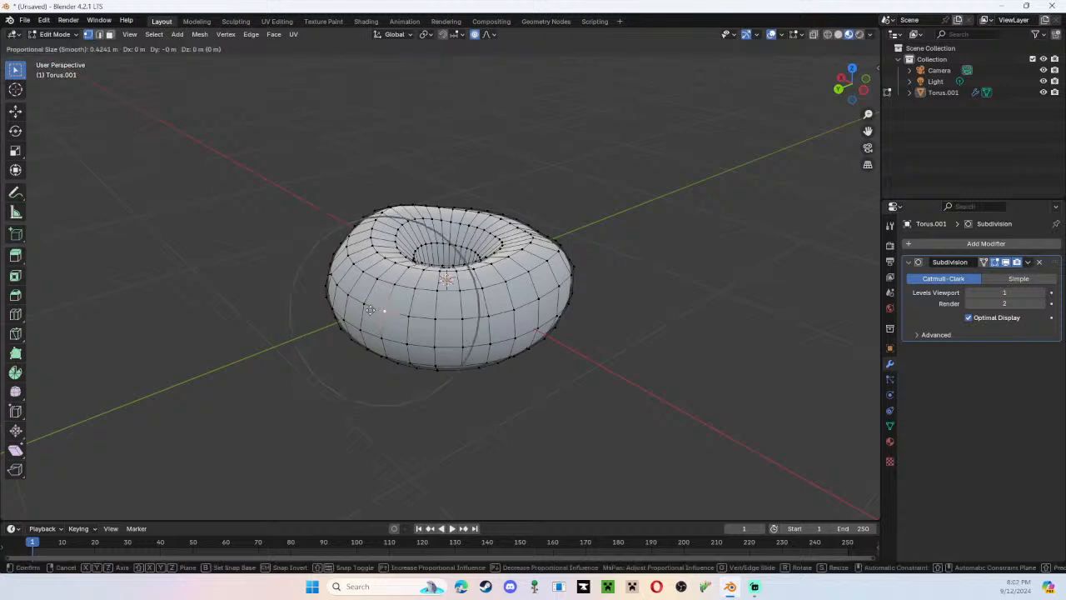
left_click(370, 310)
Check the reshaped donut in Object Mode, return to Edit Mode and undo the recent vertex moves.
middle_click_drag(365, 308, 221, 286)
key("Tab")
scroll(583, 254, "down", 2)
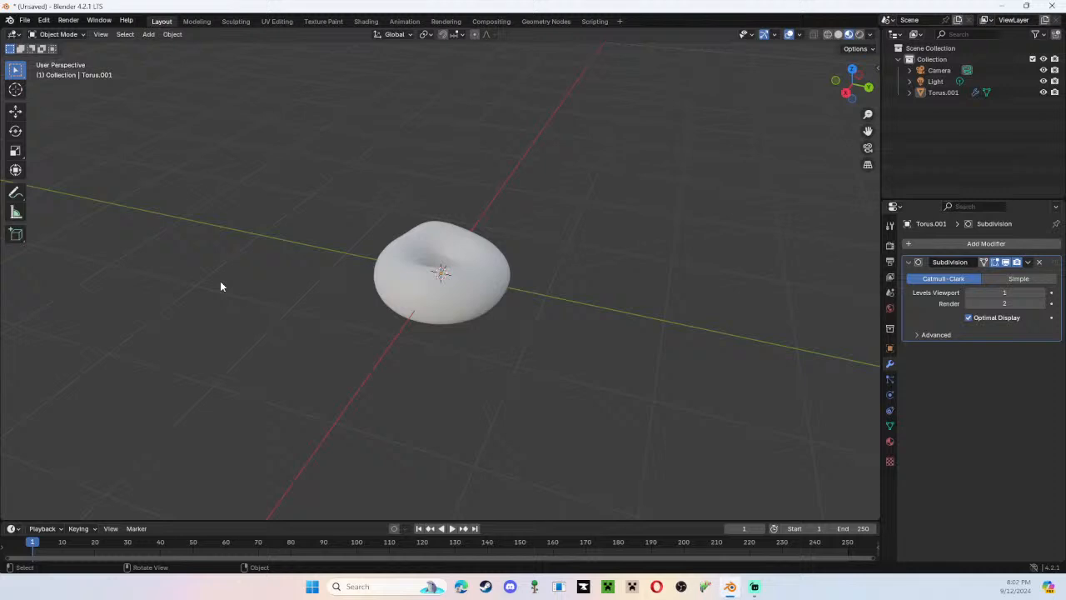
middle_click_drag(476, 267, 545, 295)
key("Tab")
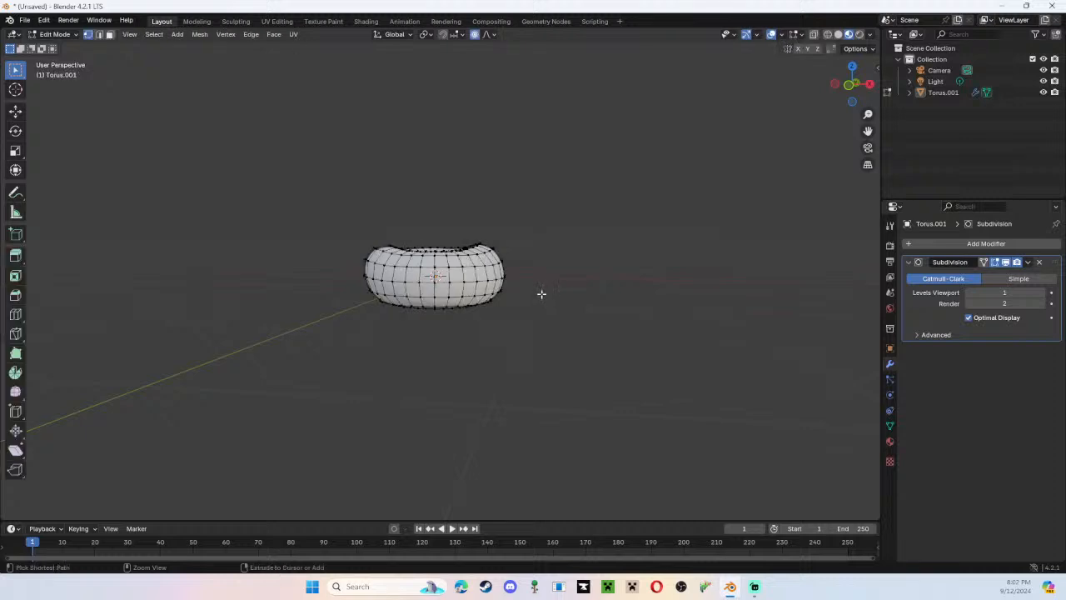
key("ctrl+z")
key("ctrl+z")
key("ctrl+z")
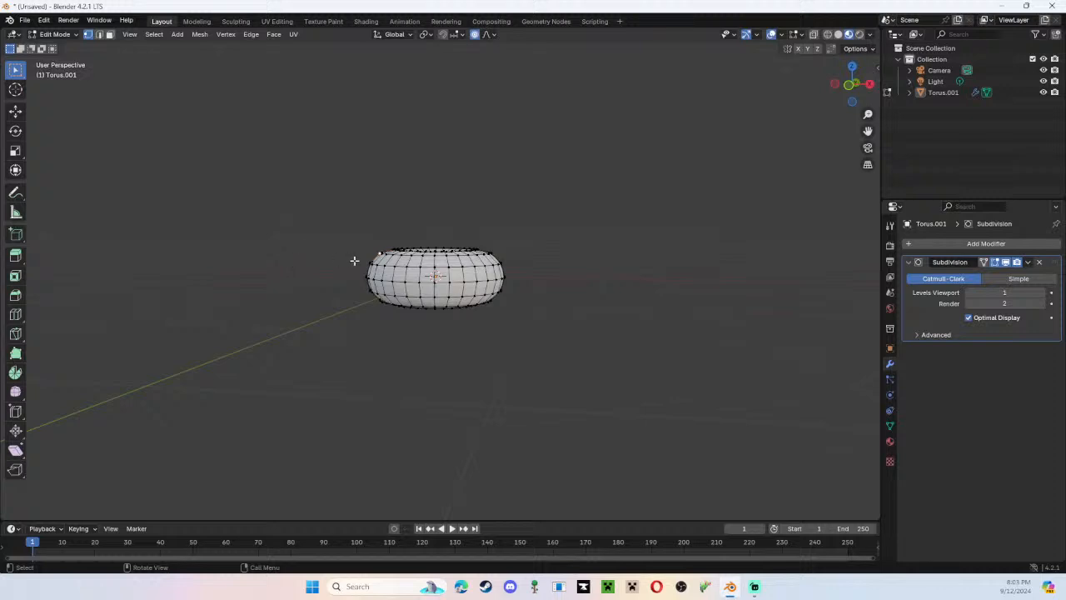
Raise a vertex on the donut's upper rim about 0.05 m in Z with a proportional size of 0.424 m.
key("g")
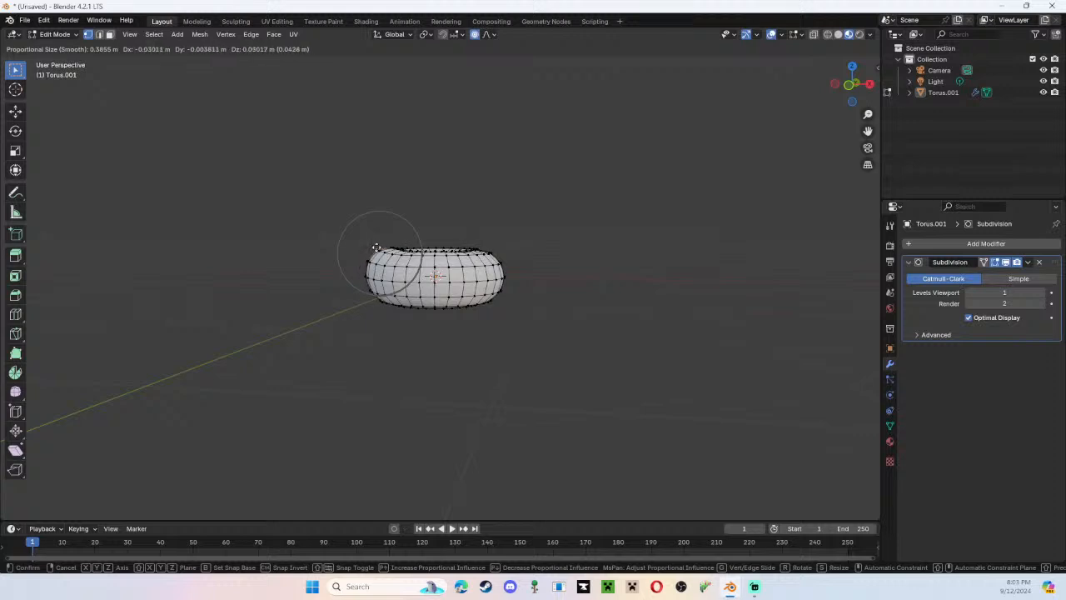
key("g")
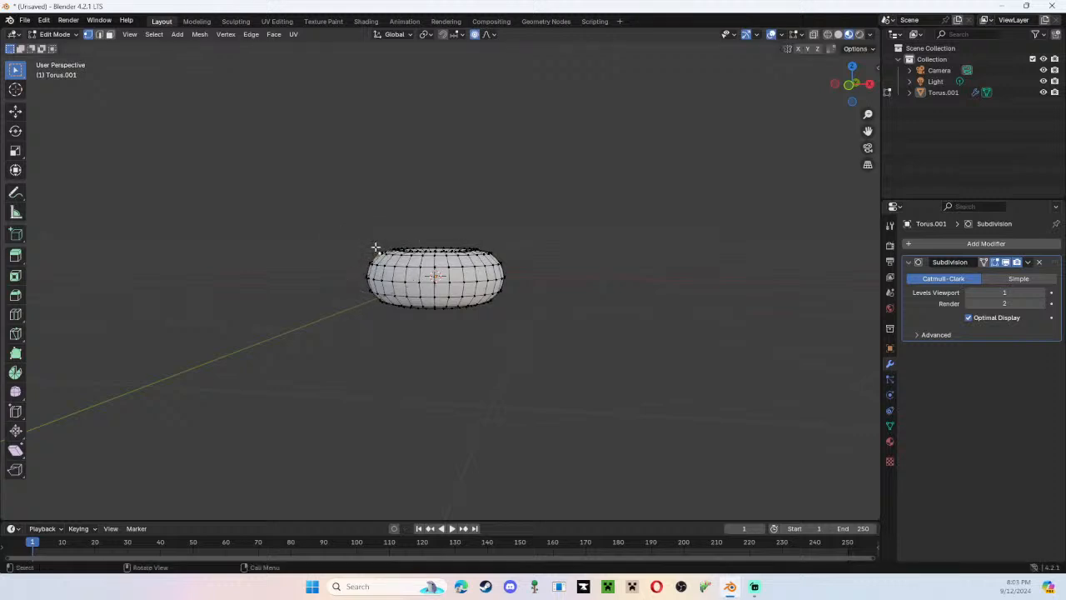
key("g")
left_click(375, 242)
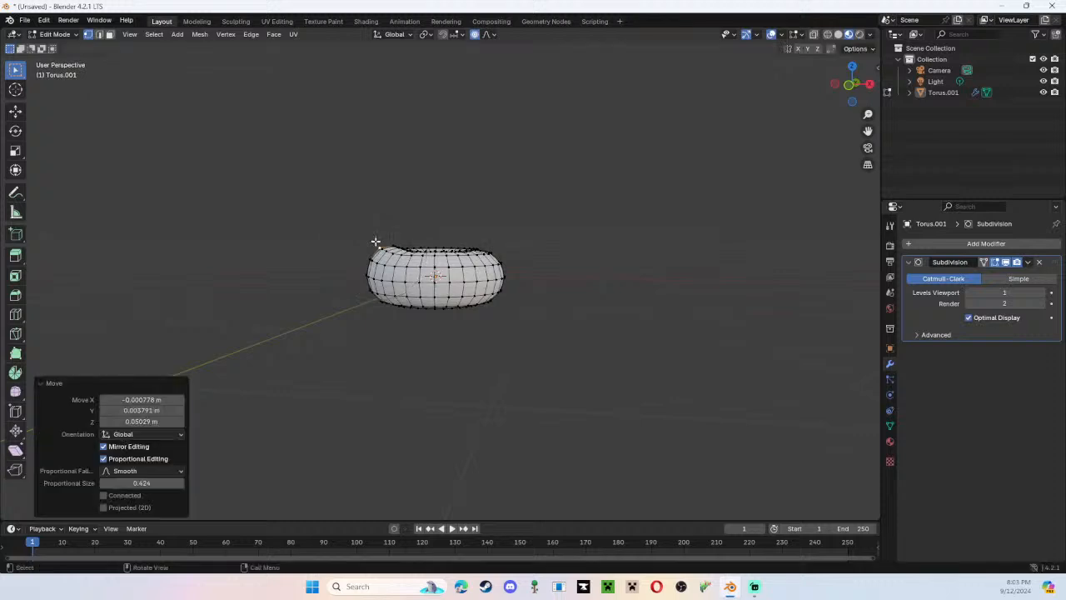
Move a vertex on the donut's opposite upper side about 0.069 m in X, -0.03 m in Y and -0.065 m in Z.
left_click(486, 264)
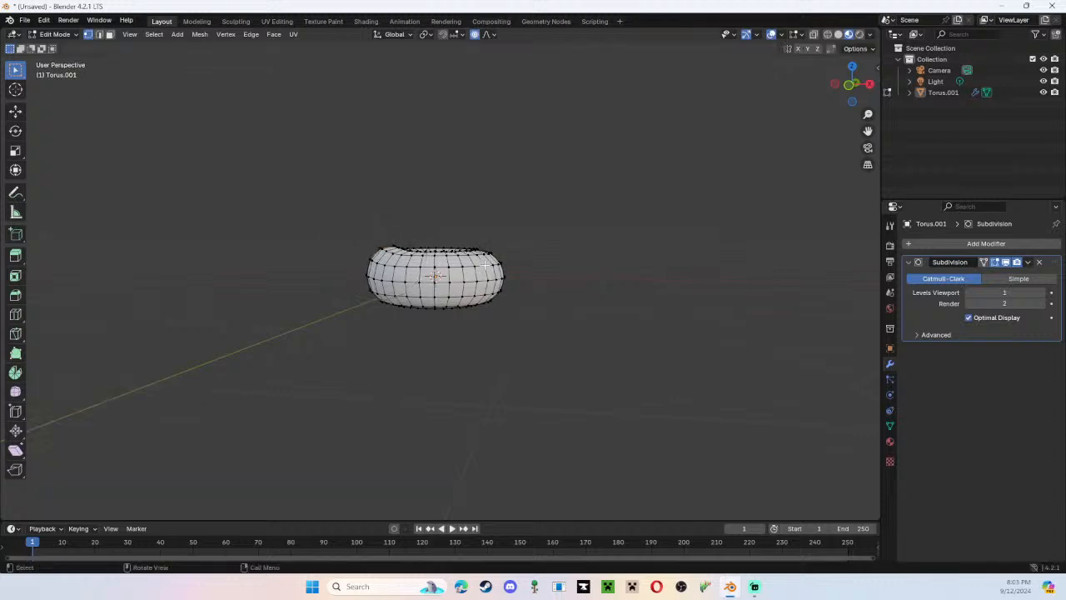
middle_click_drag(541, 263, 586, 259)
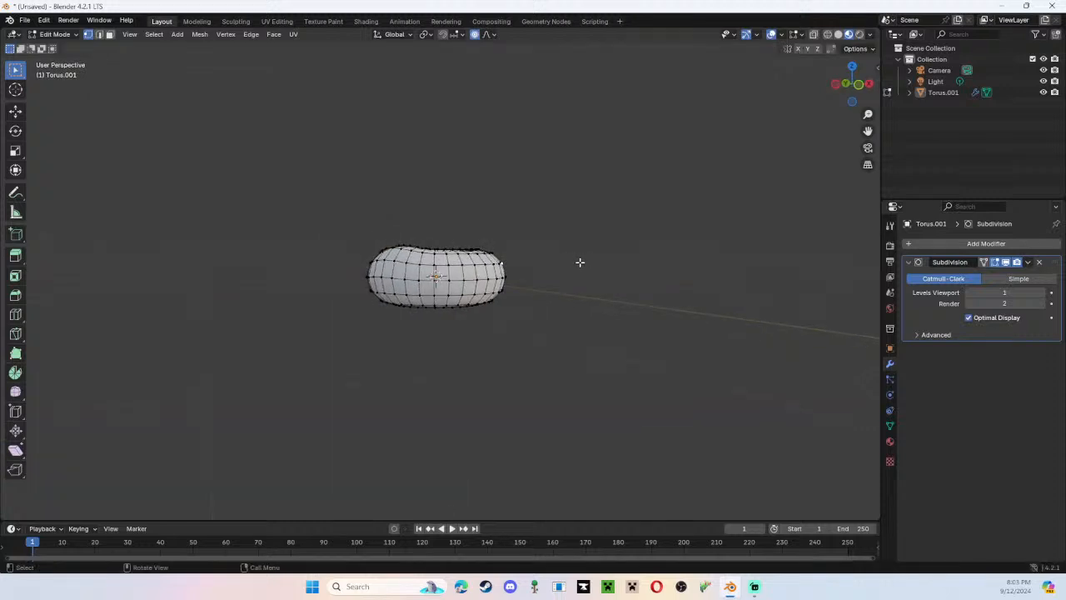
key("g")
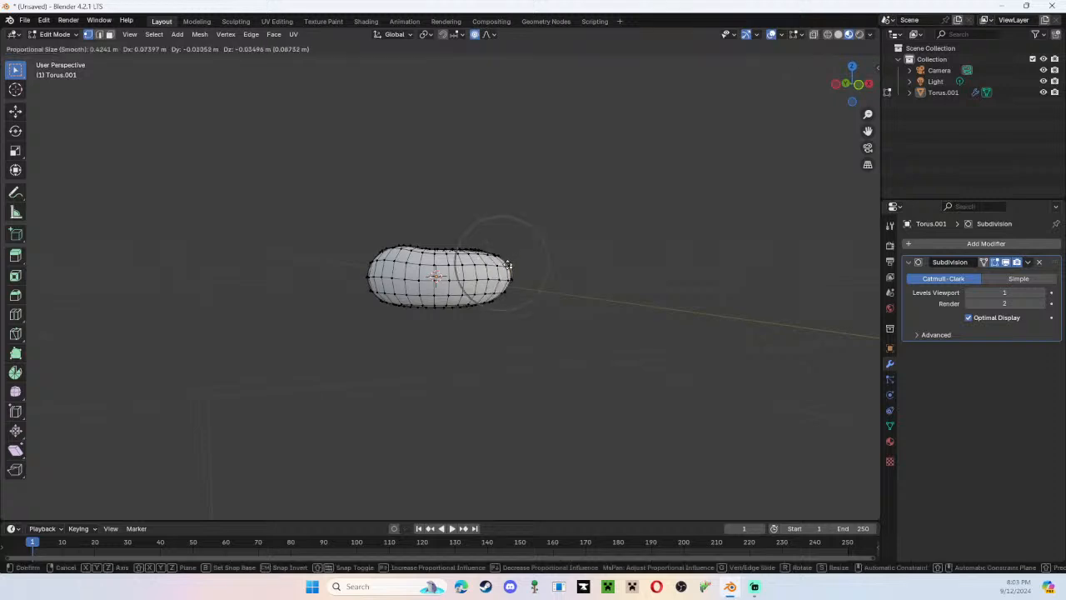
left_click(508, 268)
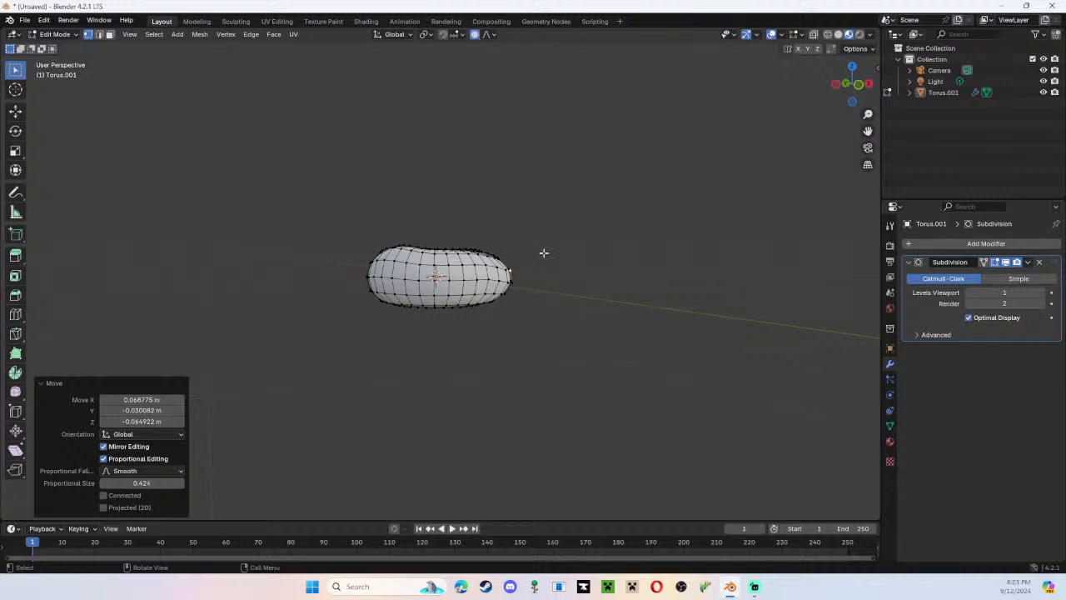
Lower a vertex in the middle of the donut's outer wall about 0.051 m in Z with a proportional size of 0.424 m.
middle_click_drag(544, 252, 322, 245)
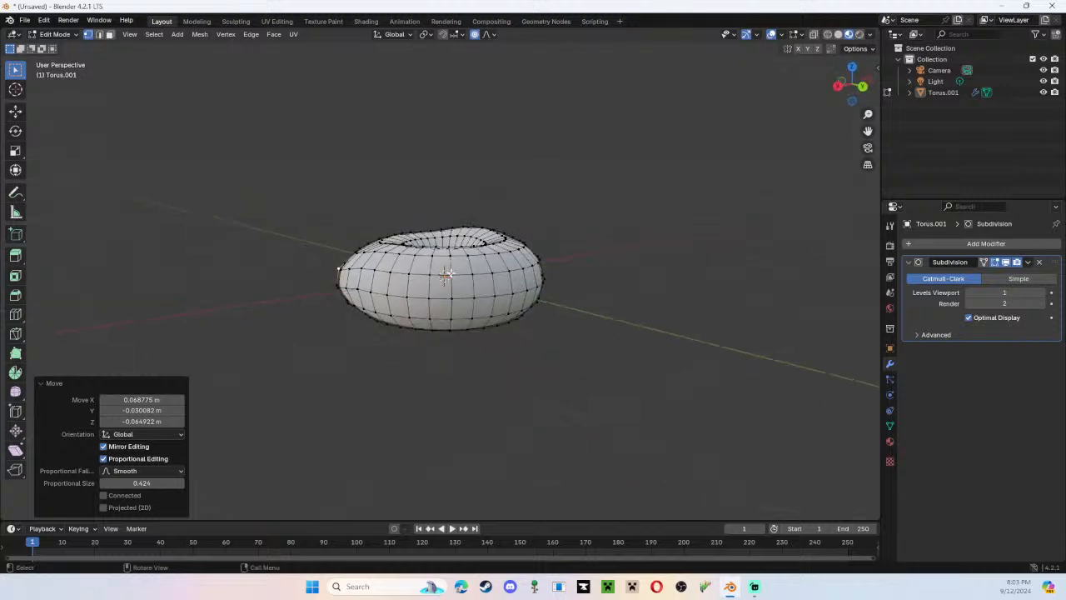
key("g")
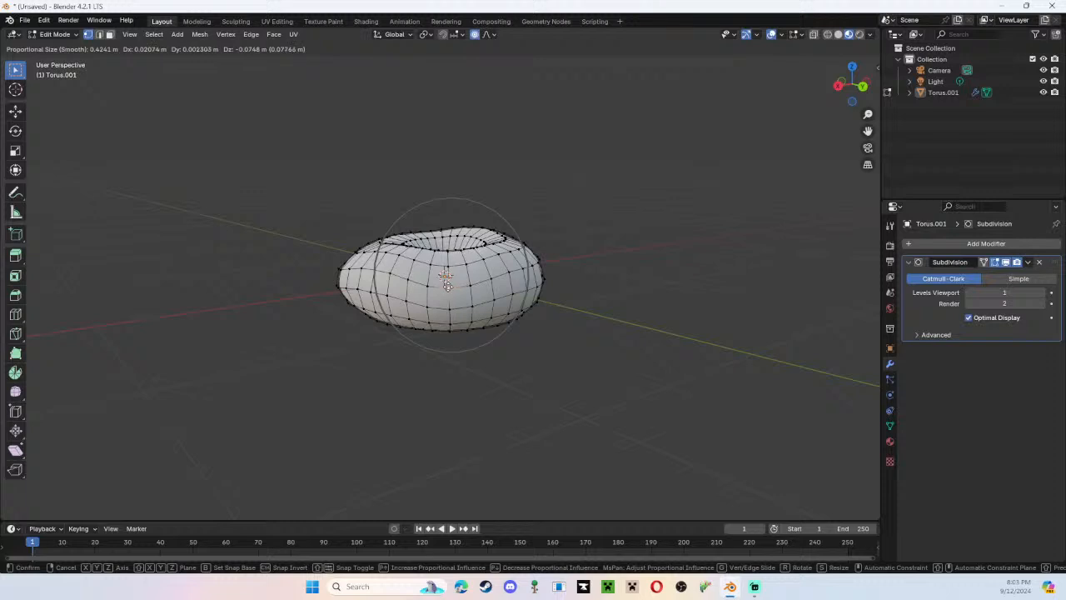
key("g")
key("Escape")
key("g")
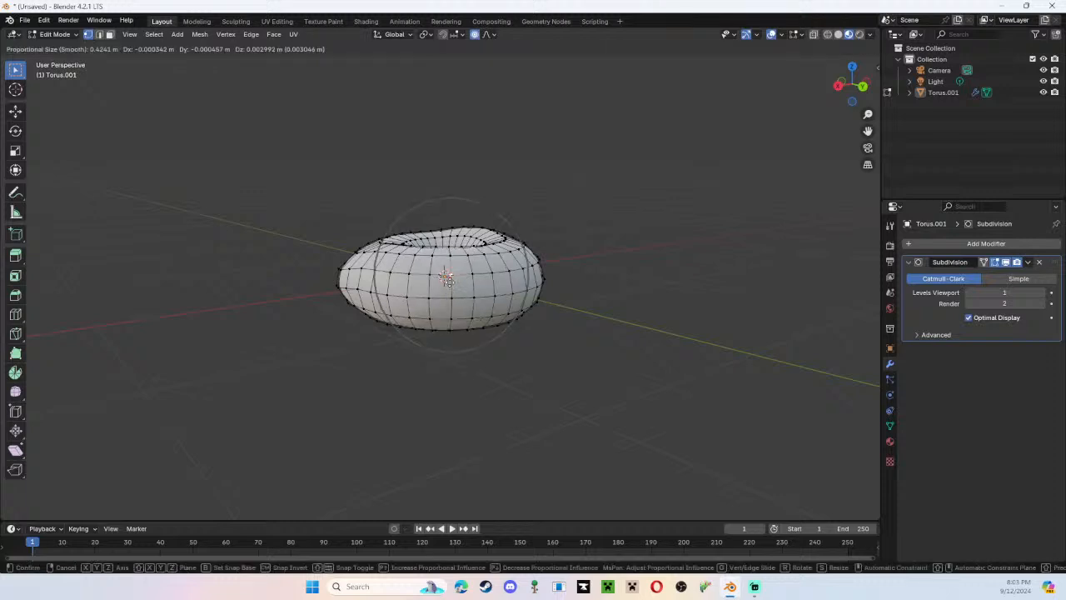
left_click(448, 291)
Pull another outer wall vertex outward and up, about 0.029 m in X, 0.018 m in Y and 0.037 m in Z.
middle_click_drag(448, 292, 350, 269)
key("g")
key("g")
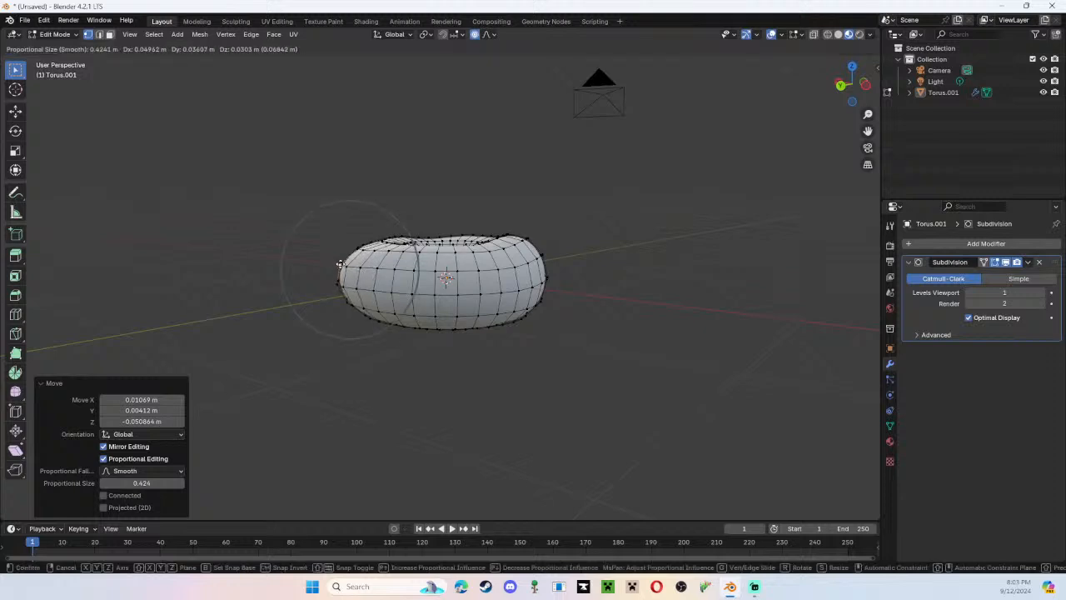
key("Escape")
key("g")
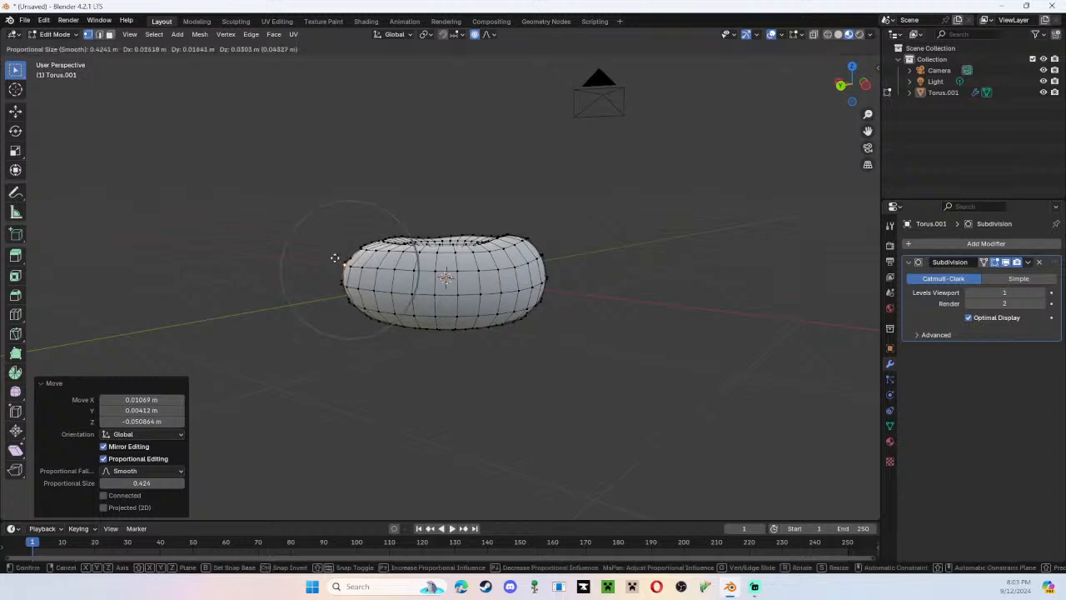
left_click(350, 257)
Switch to the top orthographic view to examine the donut's outline.
middle_click_drag(386, 261, 235, 373)
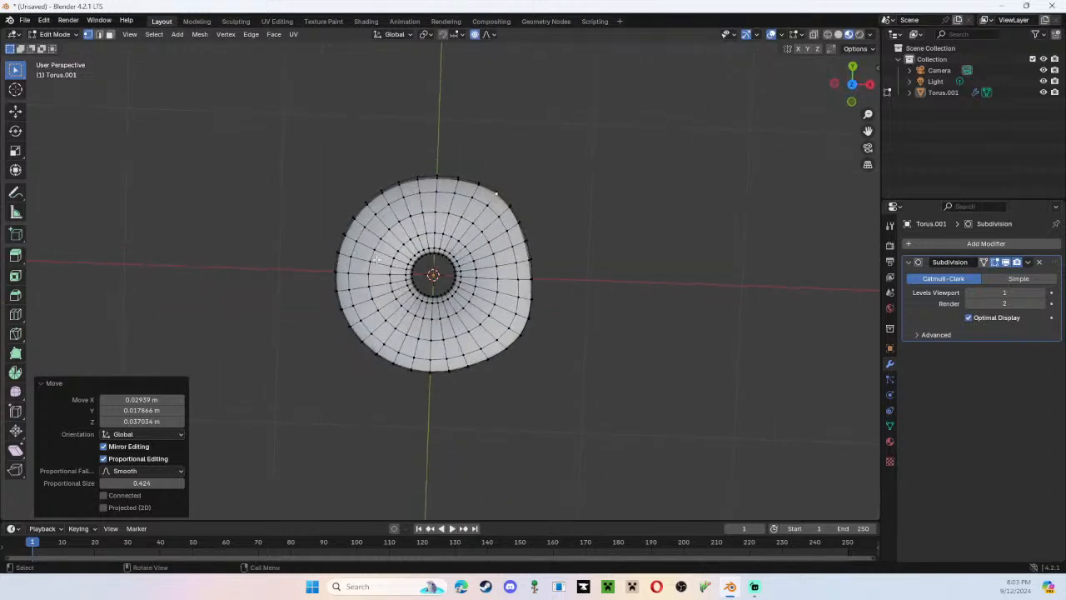
left_click(852, 84)
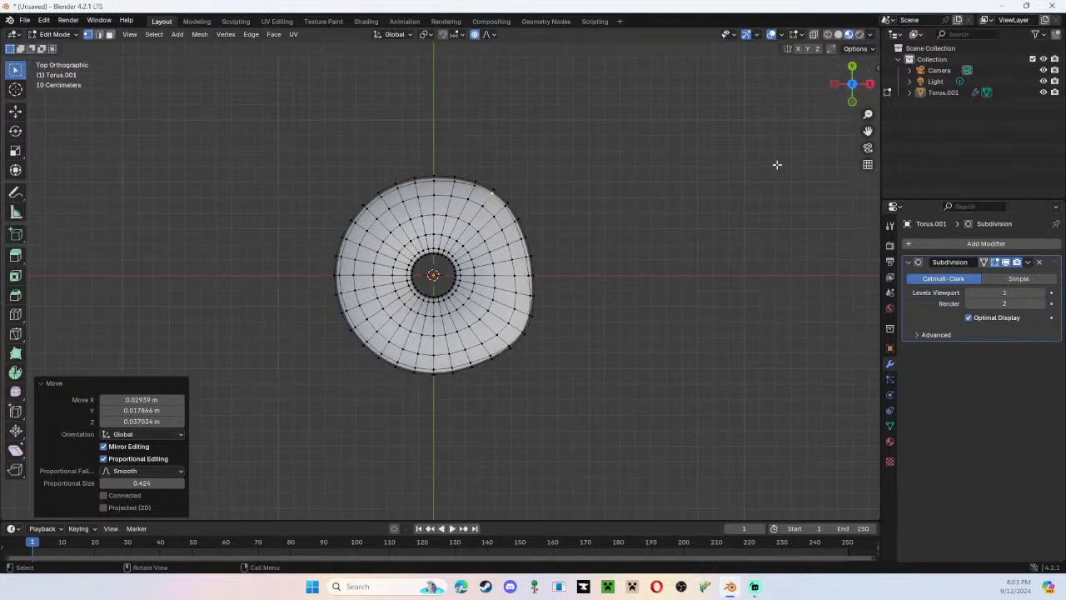
Pull a vertex on the donut's outer rim outward, about -0.064 m in X and 0.054 m in Y.
left_click(348, 240)
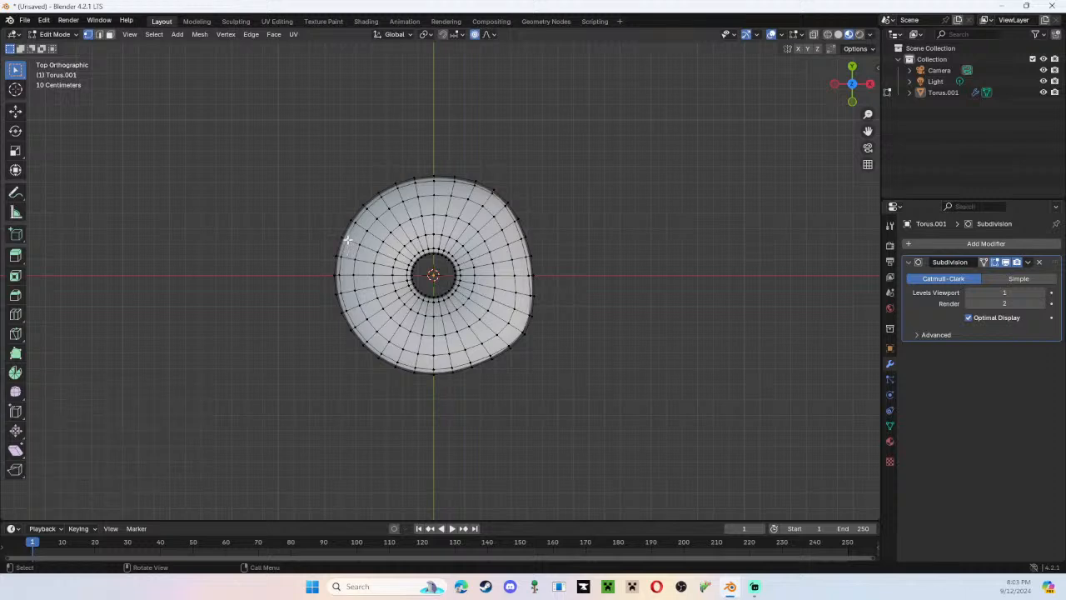
key("g")
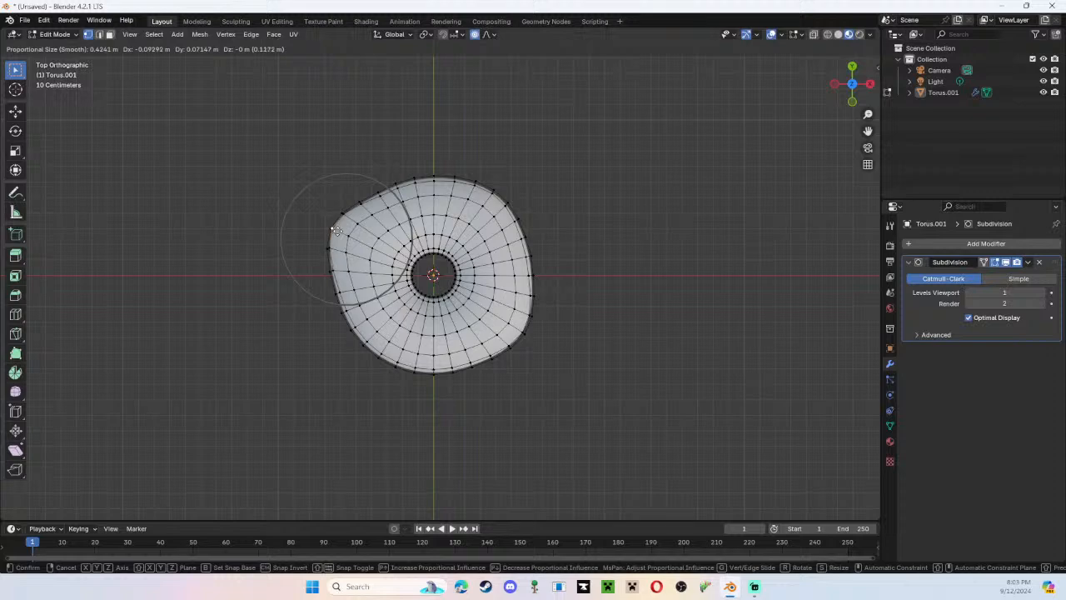
left_click(338, 231)
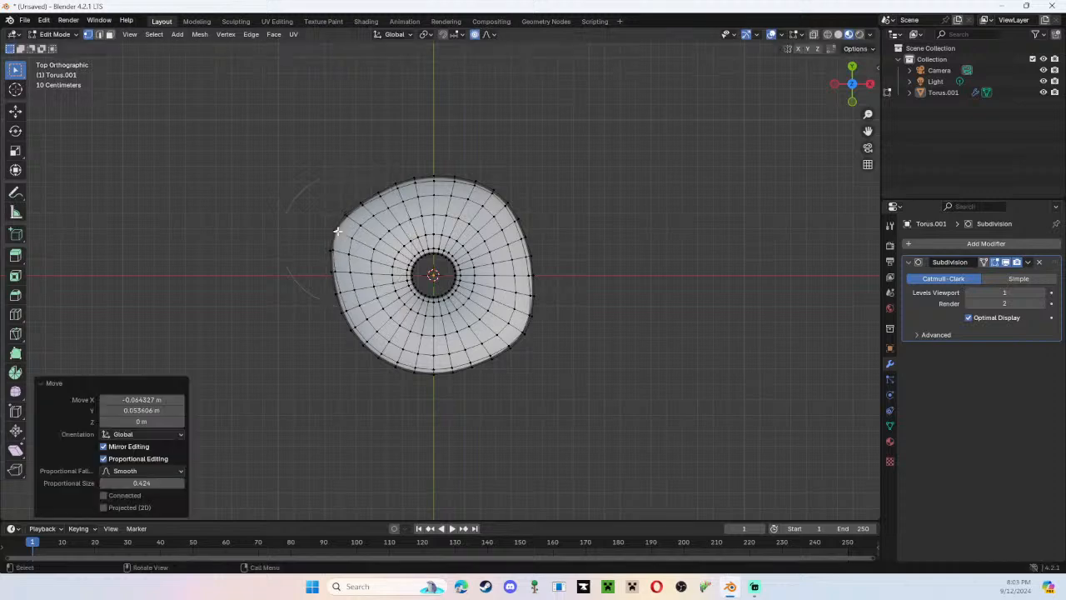
Move a vertex on the rim of the donut's hole about -0.039 m in X and 0.018 m in Y.
left_click(414, 265)
key("g")
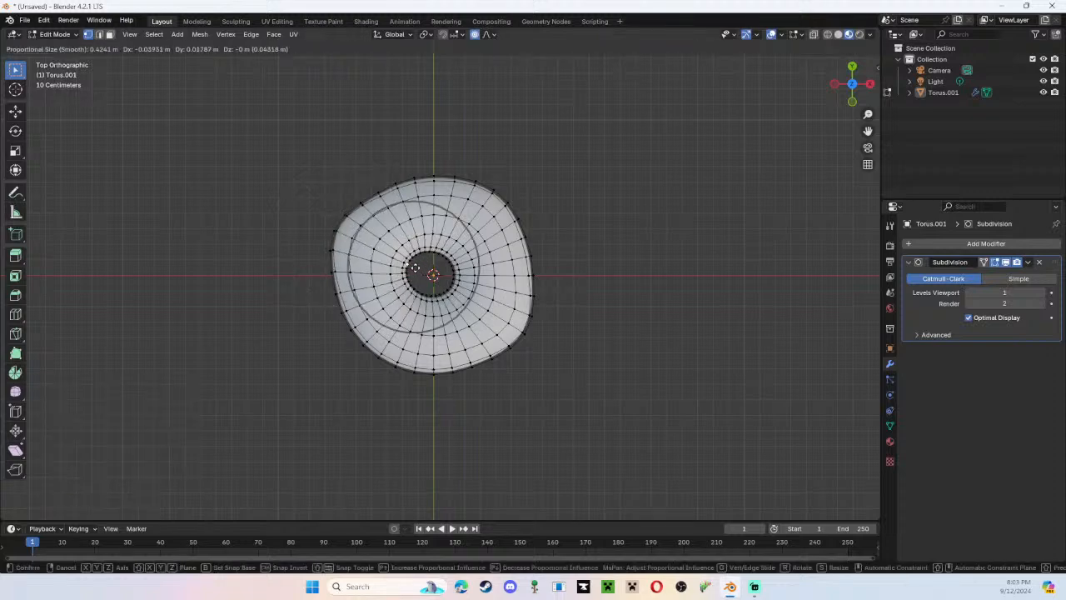
left_click(414, 267)
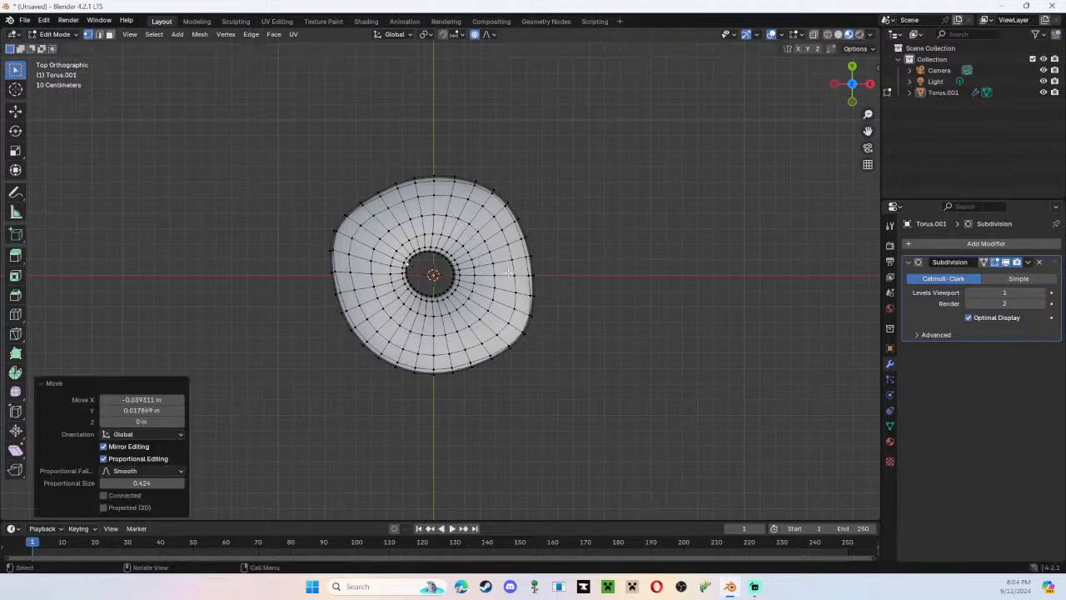
From the right orthographic view, lower a vertex on the donut's upper surface about 0.068 m in Z.
left_click(851, 103)
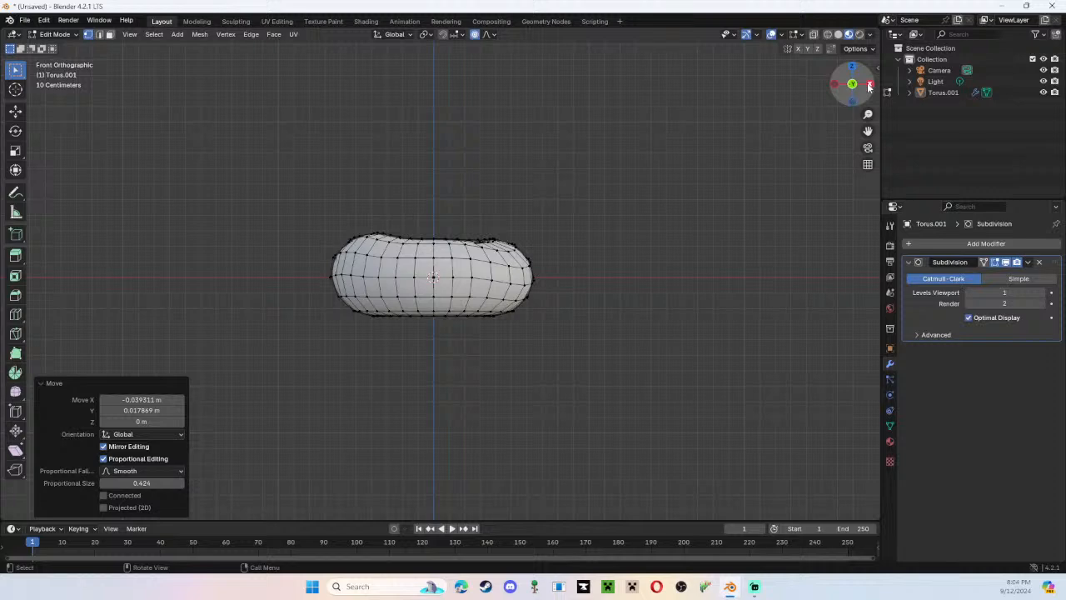
left_click(871, 85)
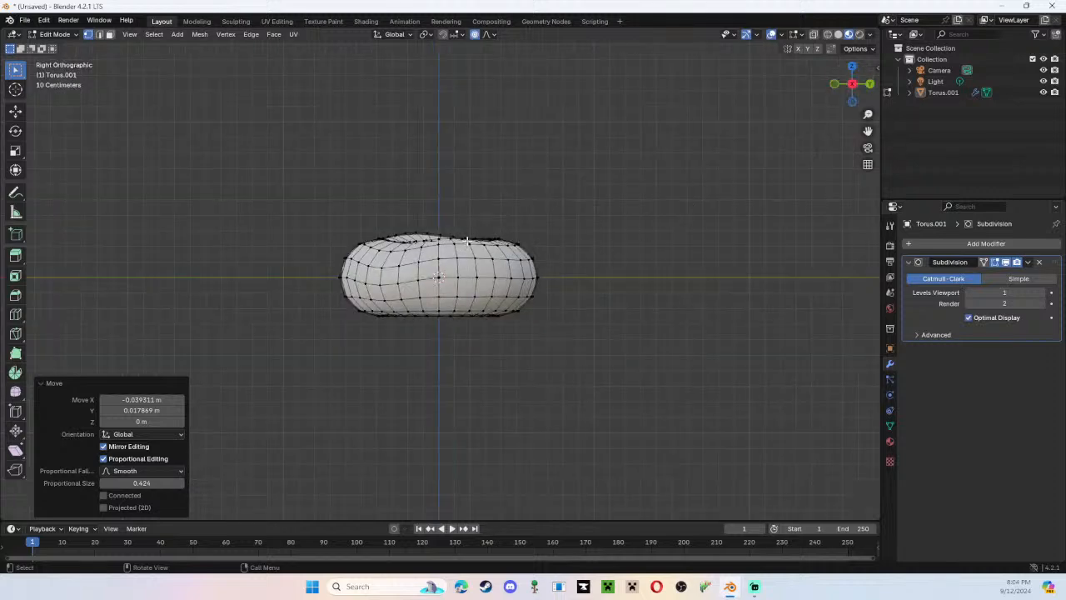
key("g")
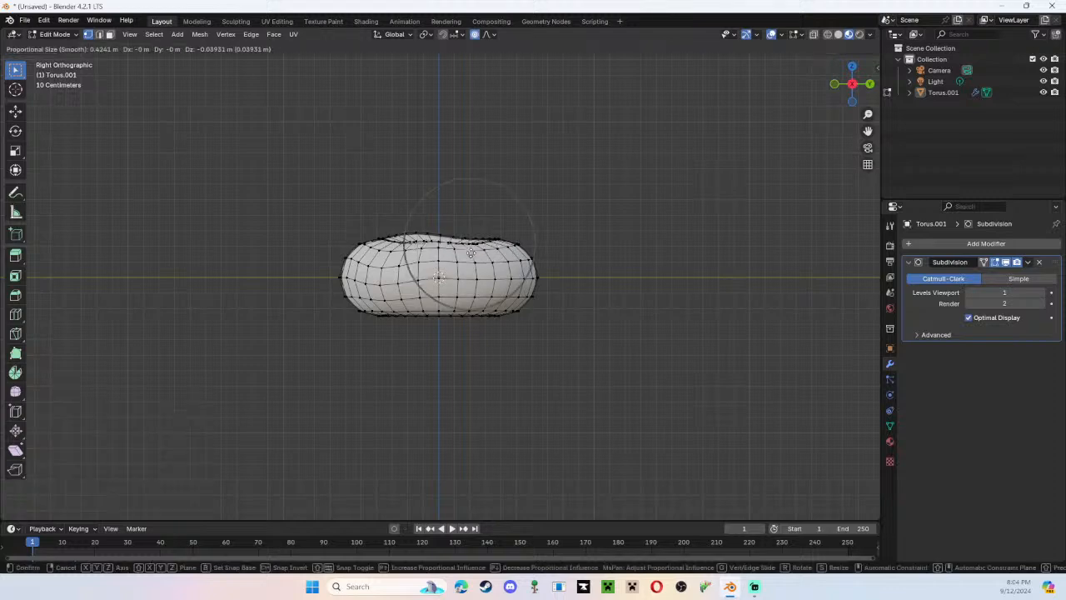
left_click(470, 255)
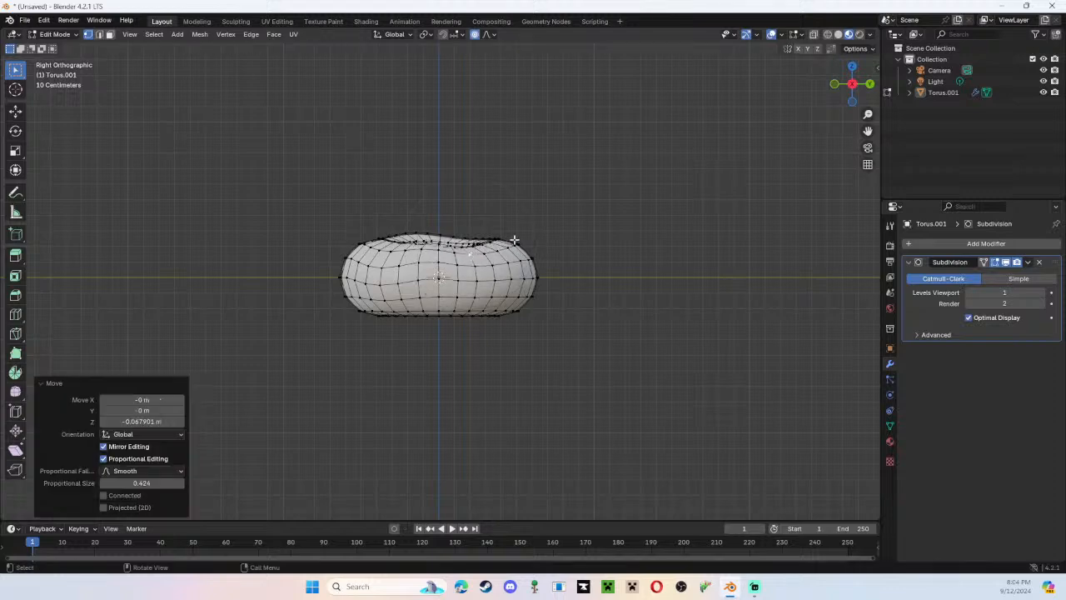
Switch to Object Mode and examine the donut's smoothed shape from several sides.
left_click_drag(870, 85, 872, 84)
middle_click_drag(617, 218, 866, 253)
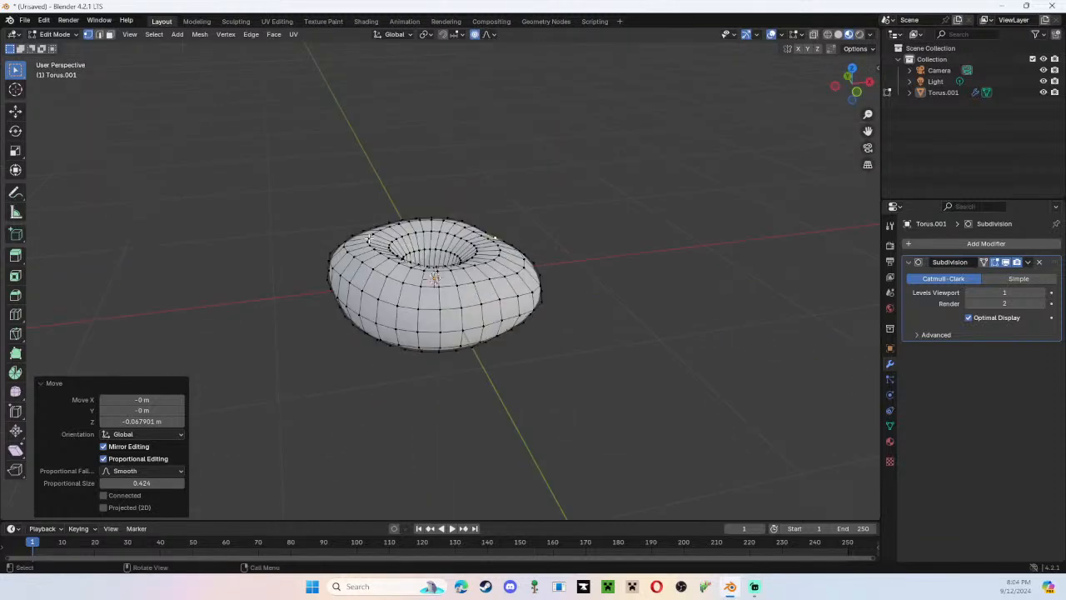
key("Tab")
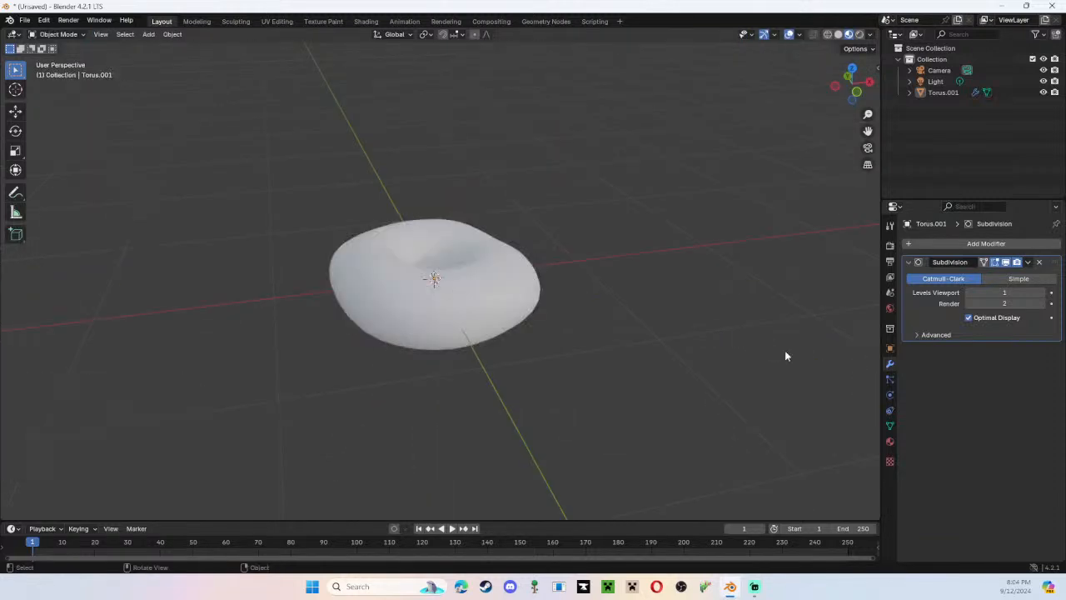
middle_click_drag(785, 350, 759, 343)
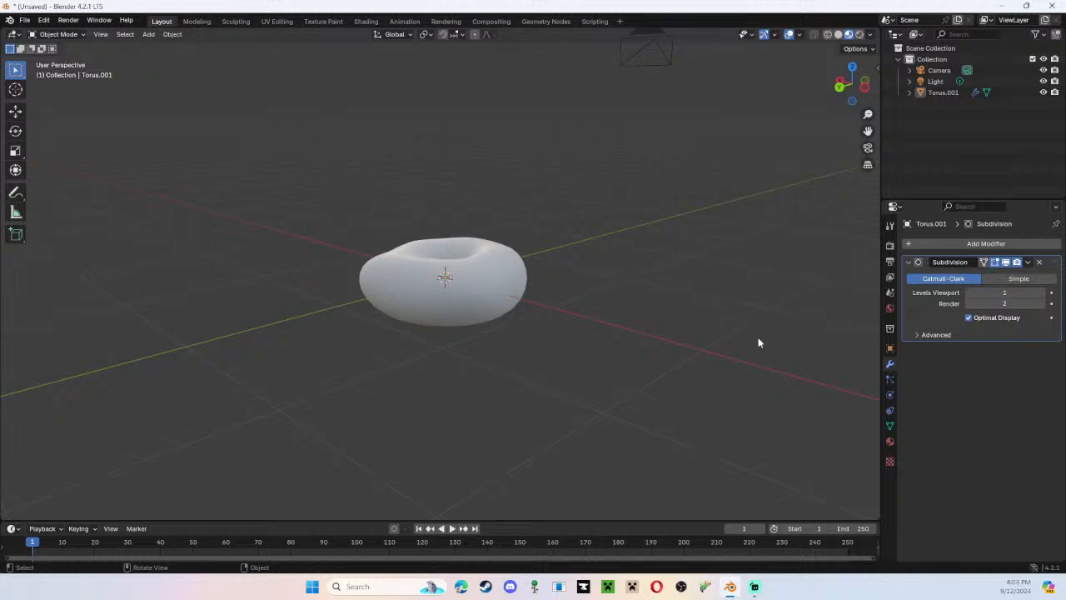
middle_click_drag(537, 260, 350, 258)
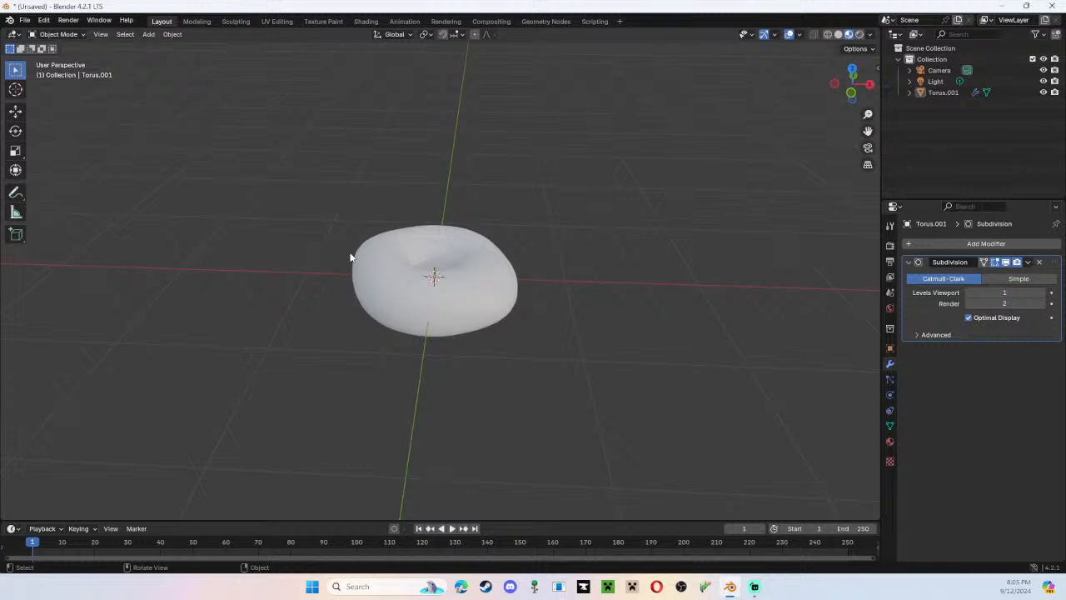
Return the donut to Edit Mode with its outer wall in view.
key("c")
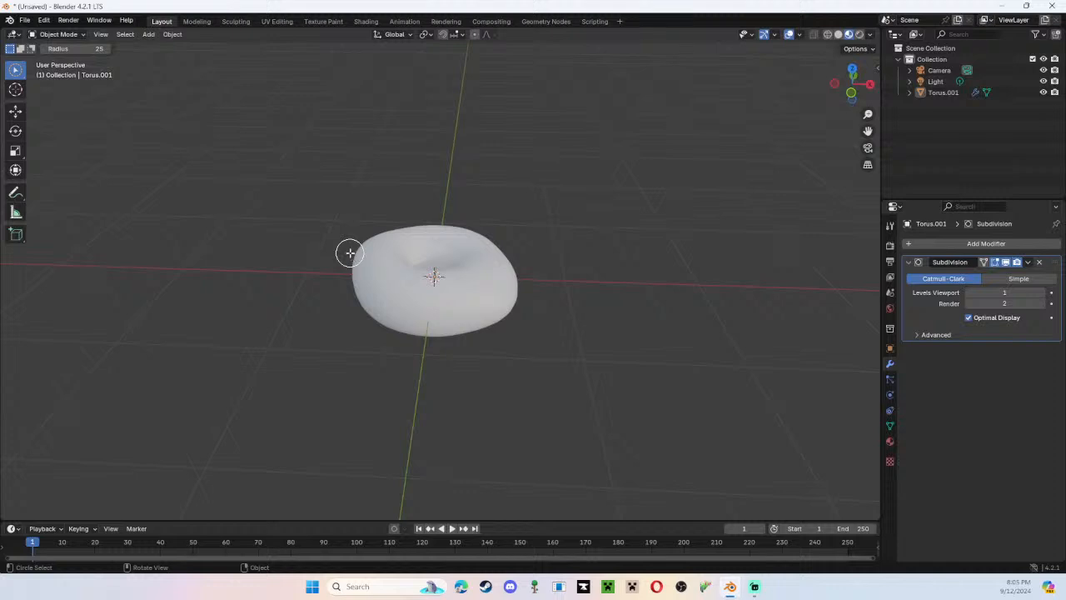
key("Tab")
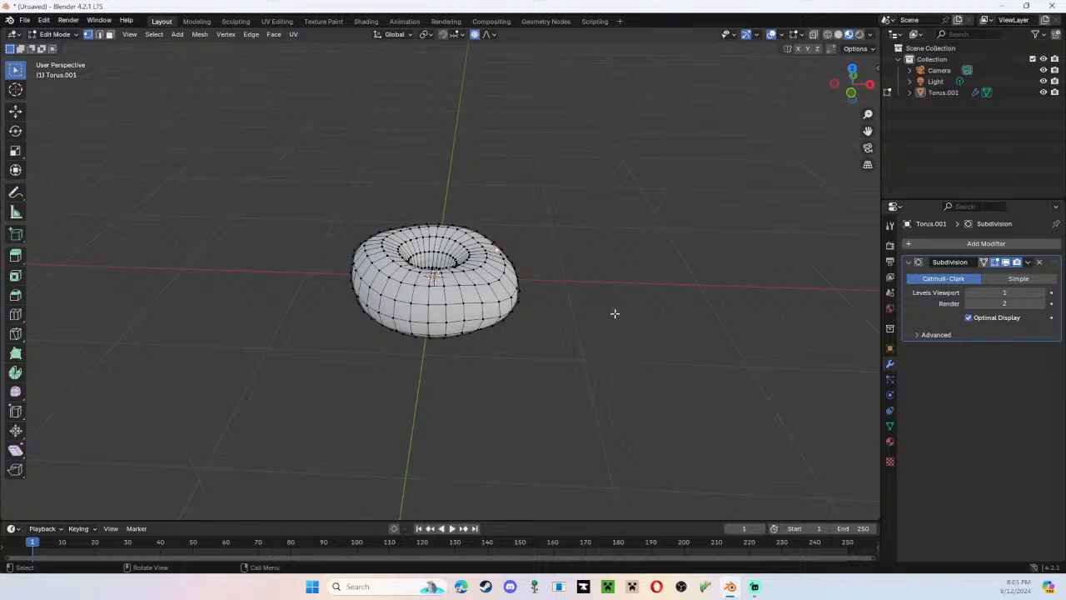
scroll(616, 312, "up", 3)
mouse_move(617, 311)
middle_mouse_down()
mouse_move(666, 317)
mouse_move(604, 304)
mouse_move(609, 281)
mouse_move(601, 312)
middle_mouse_up()
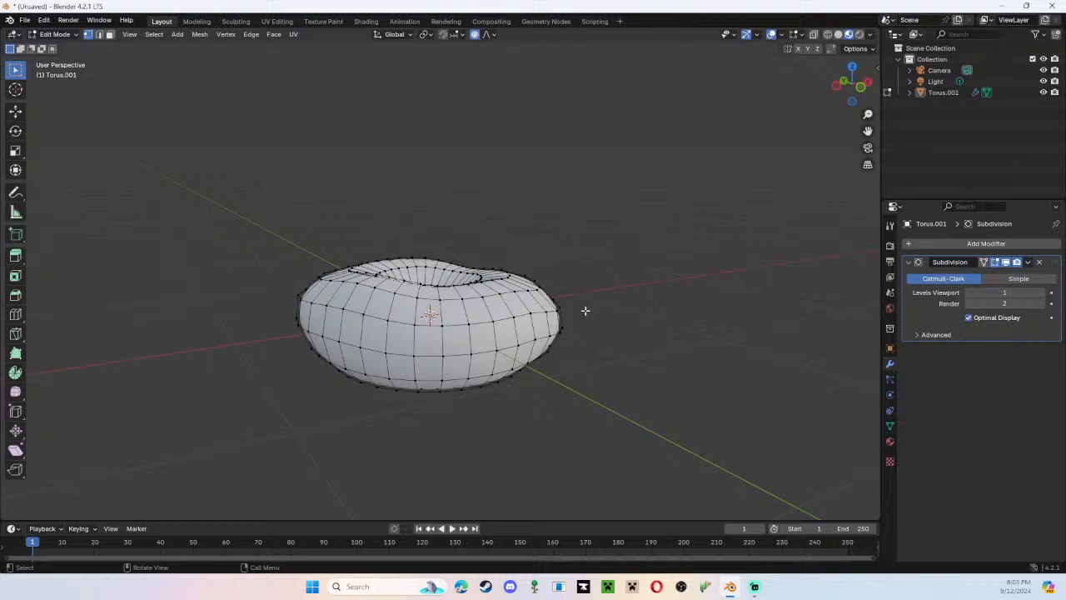
middle_click_drag(586, 309, 580, 292)
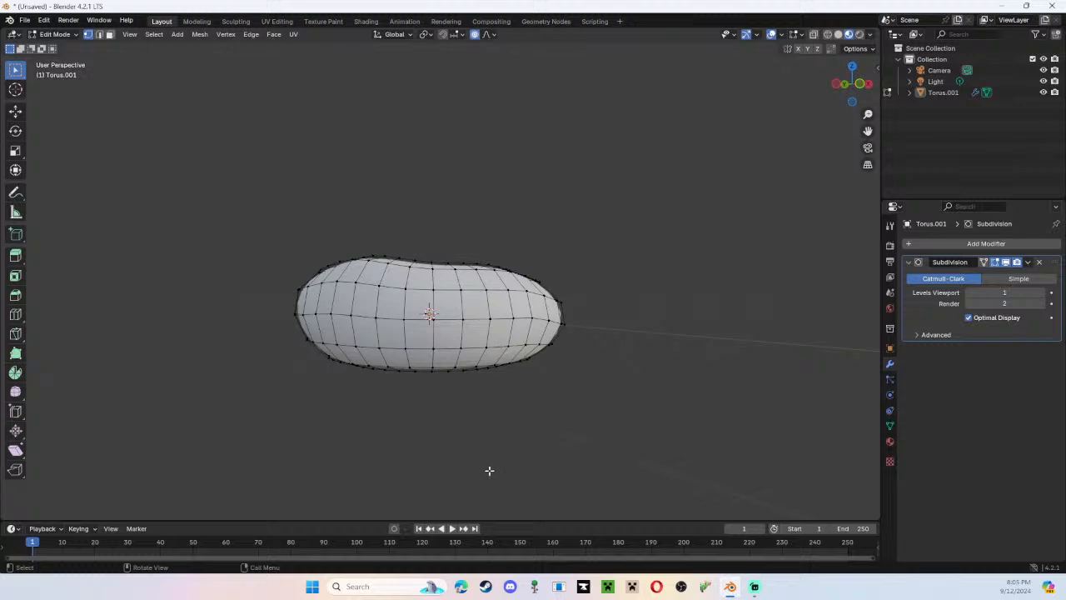
middle_click_drag(502, 484, 479, 495)
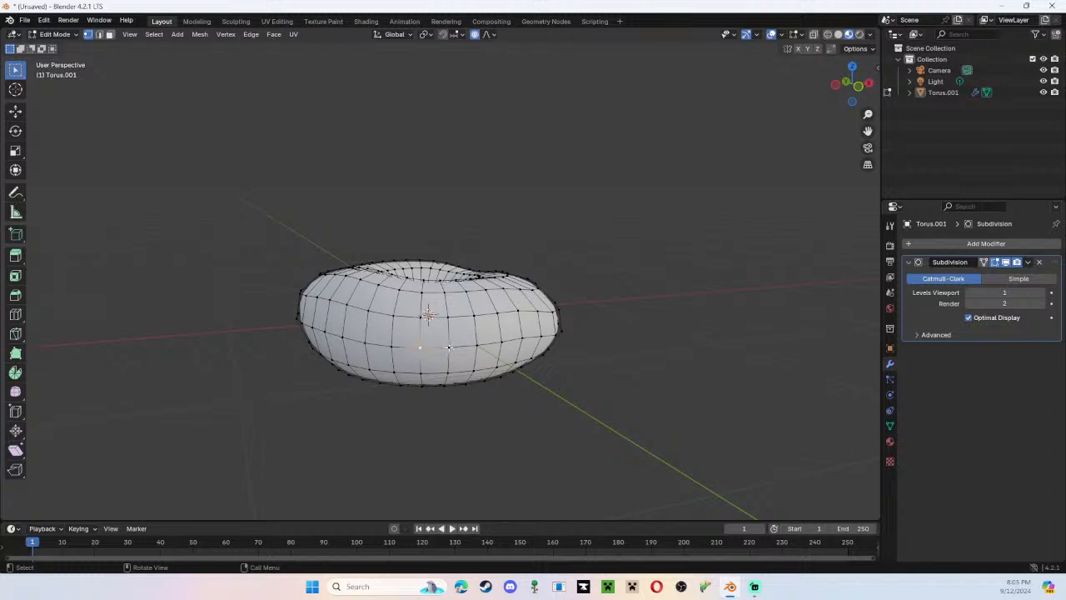
Select the loop around the middle of the donut's outer wall and, without proportional editing, scale it to about 0.937.
left_click(448, 349, "shift")
left_click(476, 346, "shift")
left_click(464, 341, "alt")
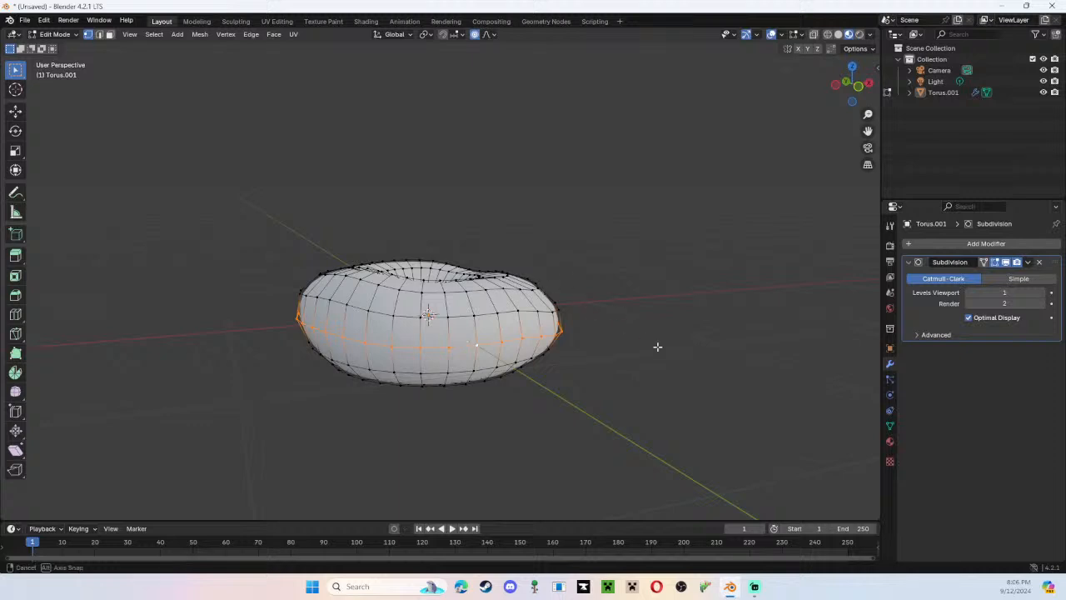
mouse_move(658, 347)
middle_mouse_down()
mouse_move(166, 336)
mouse_move(229, 311)
mouse_move(688, 235)
mouse_move(492, 323)
mouse_move(641, 337)
middle_mouse_up()
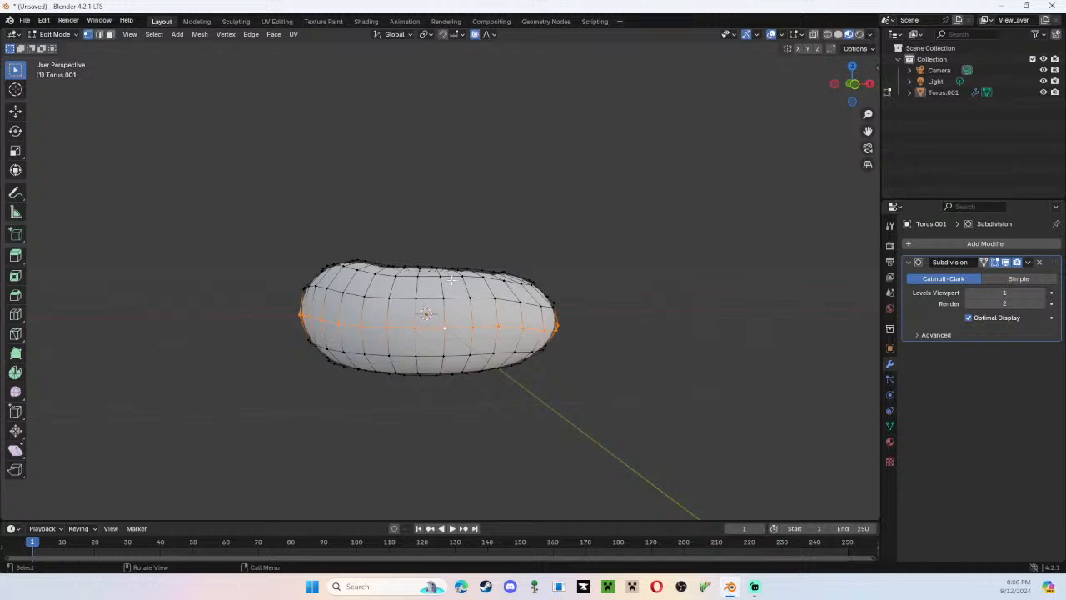
middle_click_drag(477, 254, 517, 379)
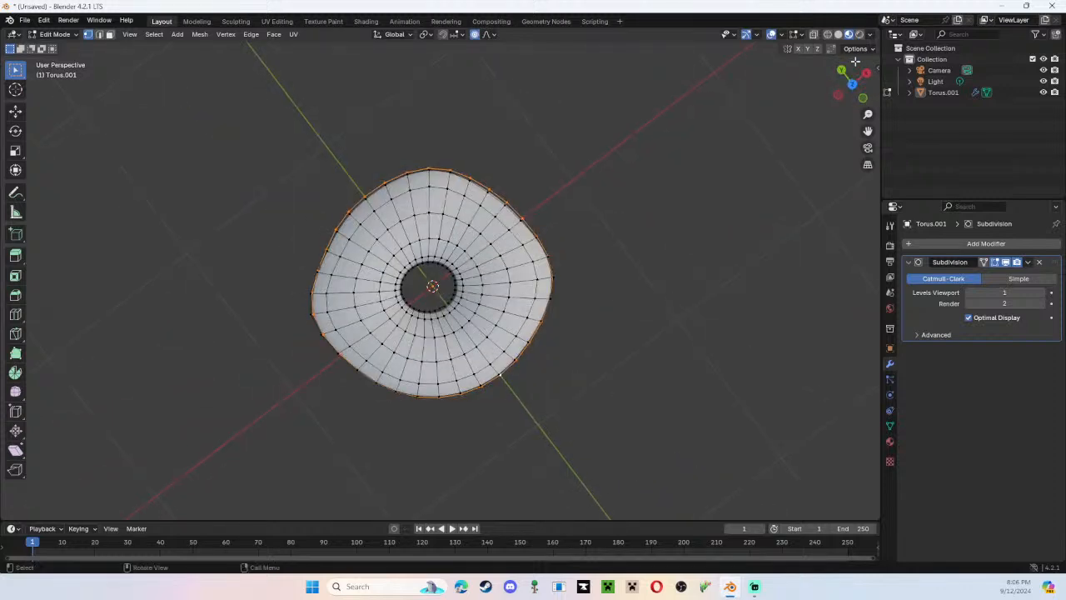
left_click(855, 89)
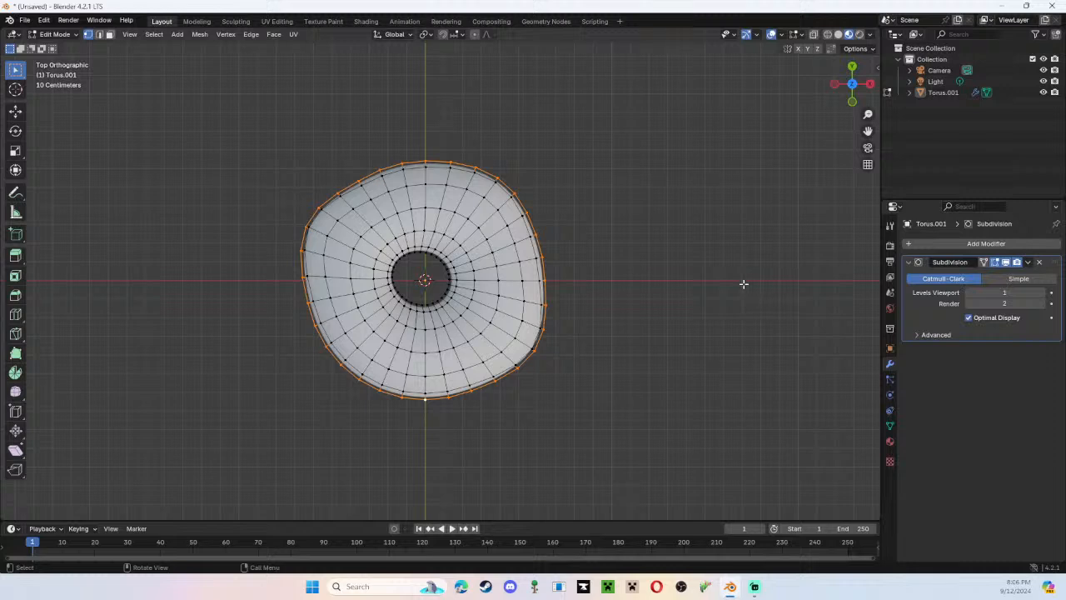
key("s")
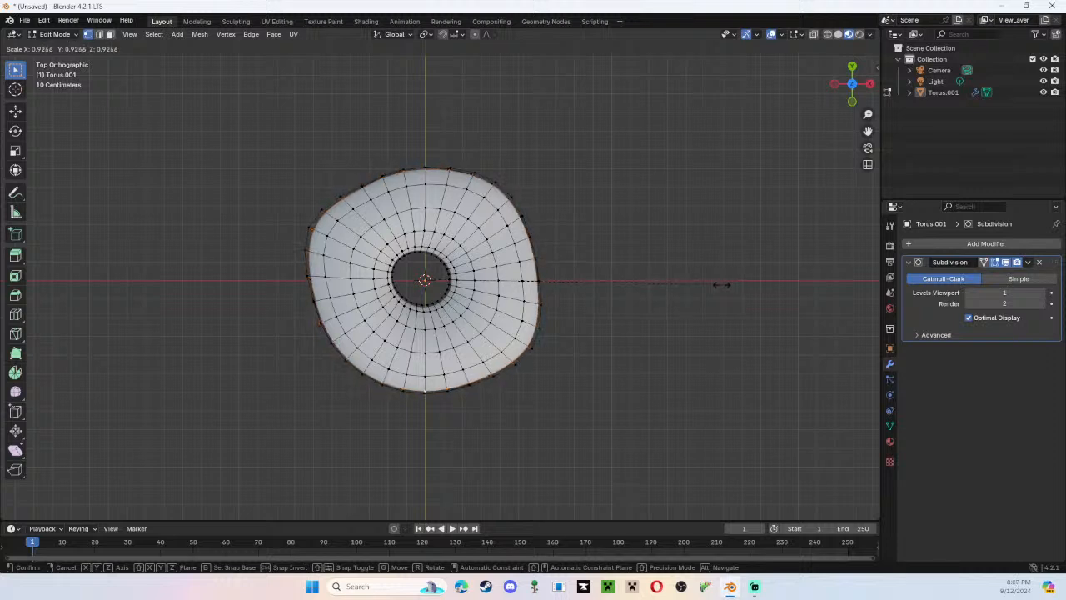
left_click(724, 285)
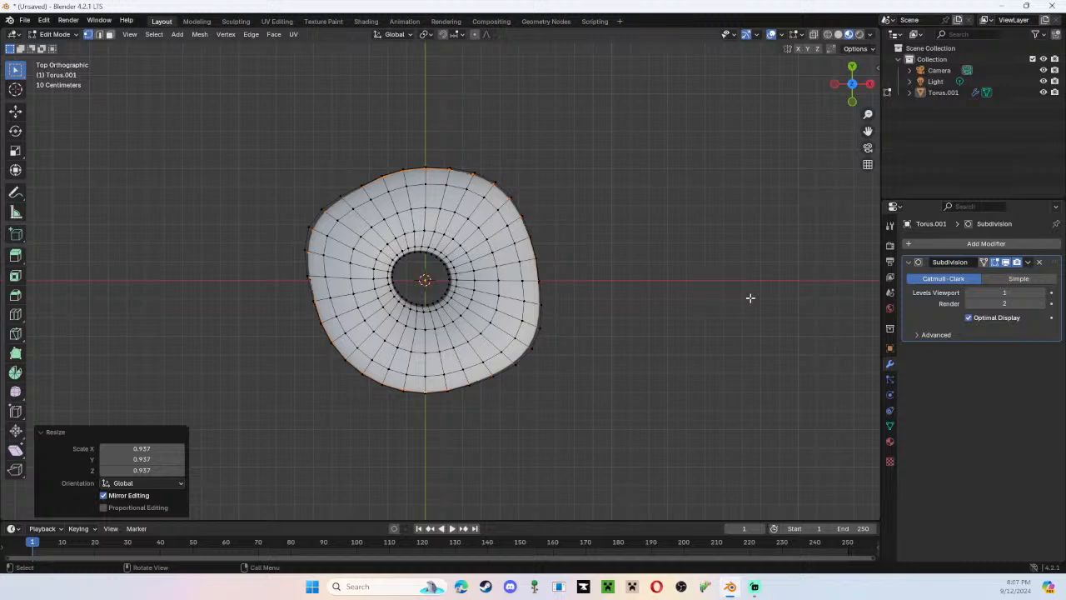
right_click(689, 326)
Select the next lower loop around the donut's outer wall and scale it to about 0.921.
middle_click_drag(691, 235, 736, 114)
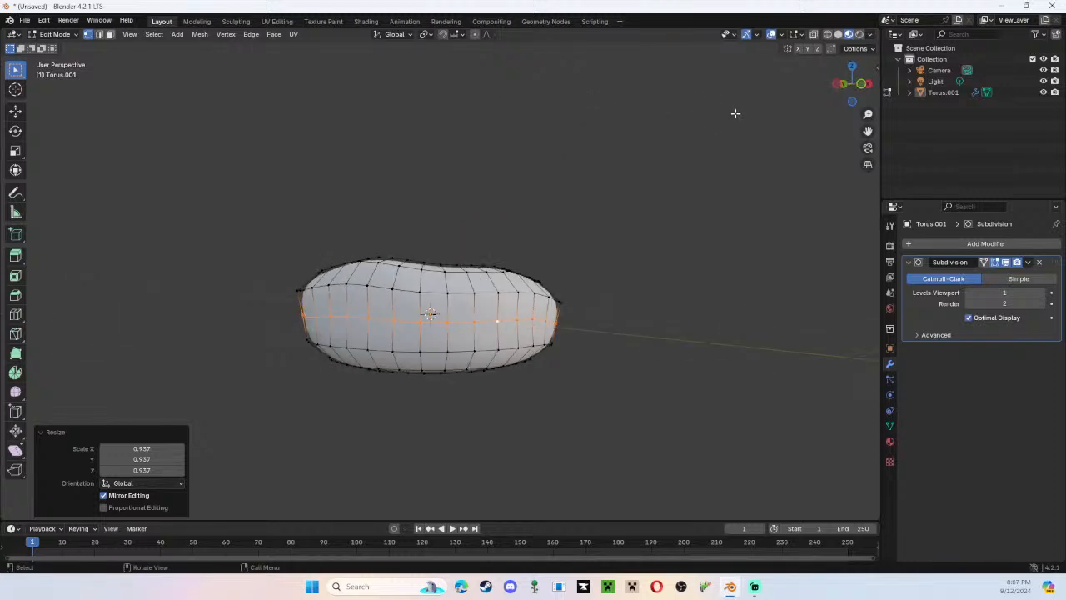
left_click(426, 351)
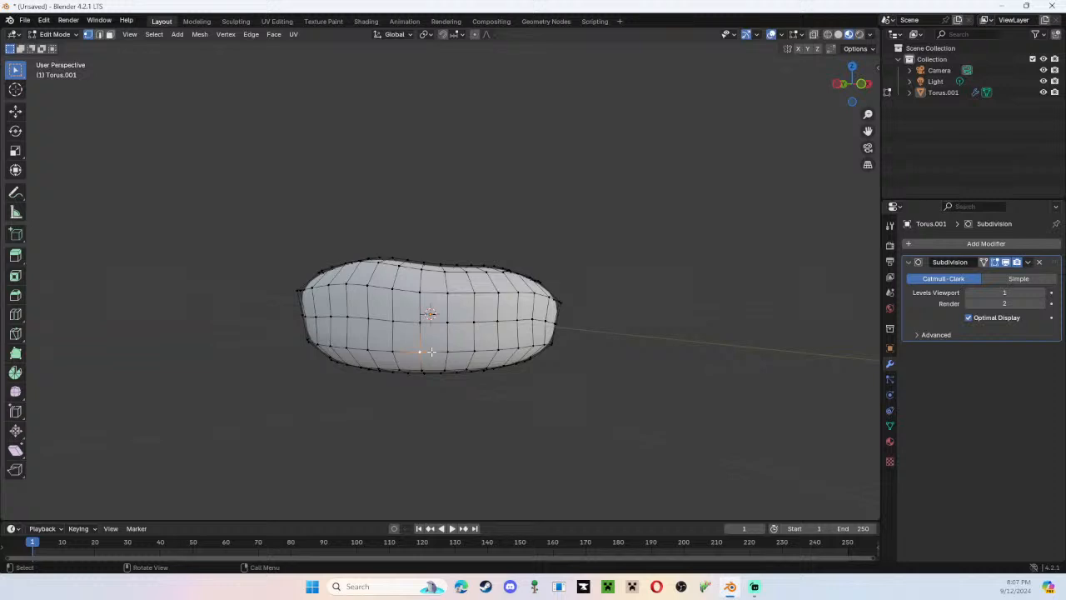
left_click(430, 351, "alt")
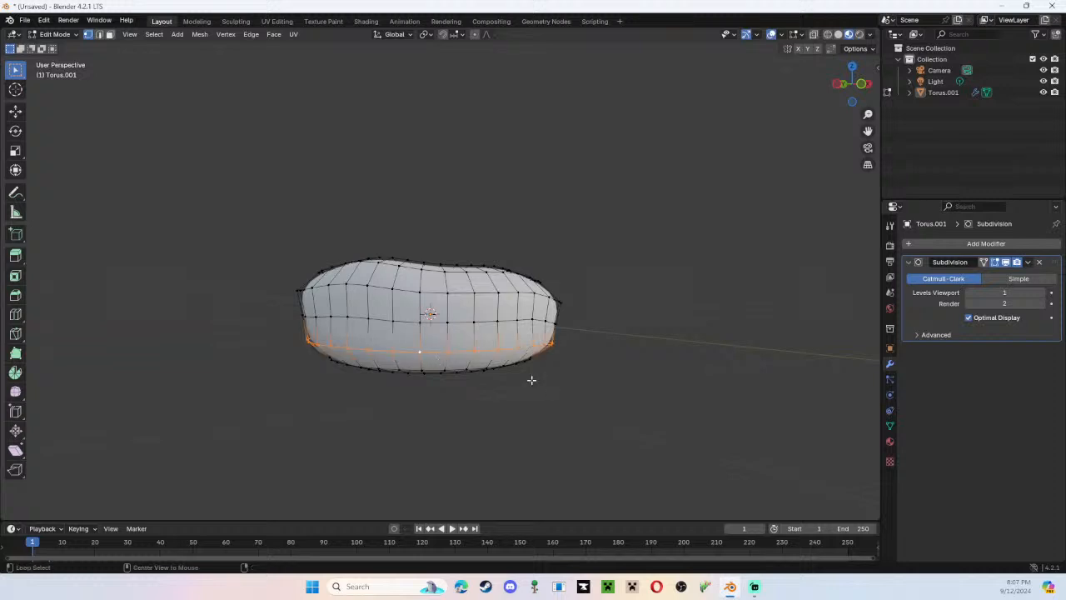
key("s")
middle_click_drag(594, 377, 676, 376)
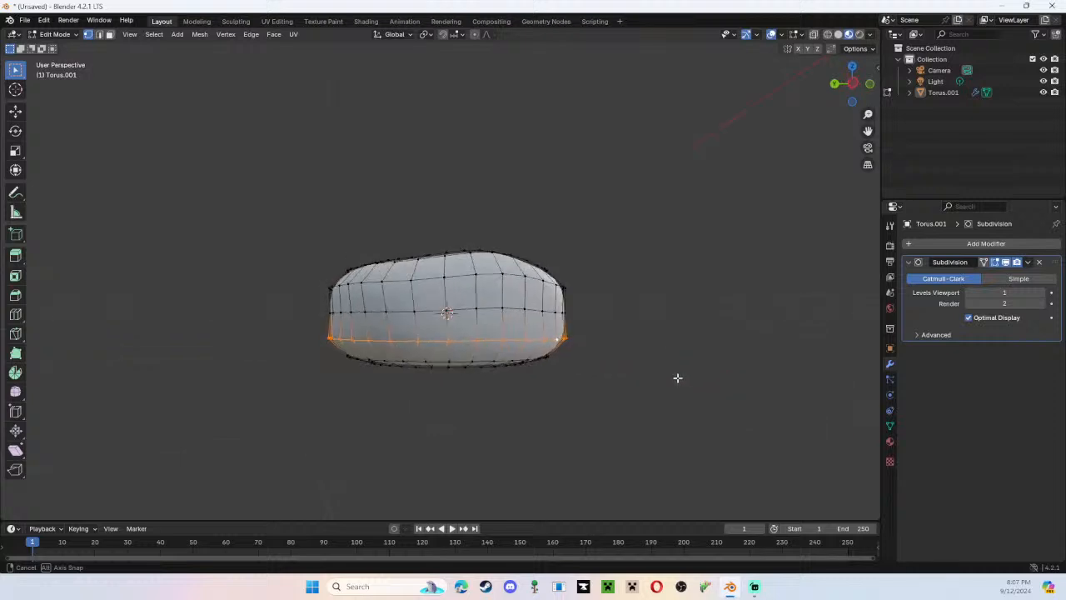
left_click(675, 375)
key("s")
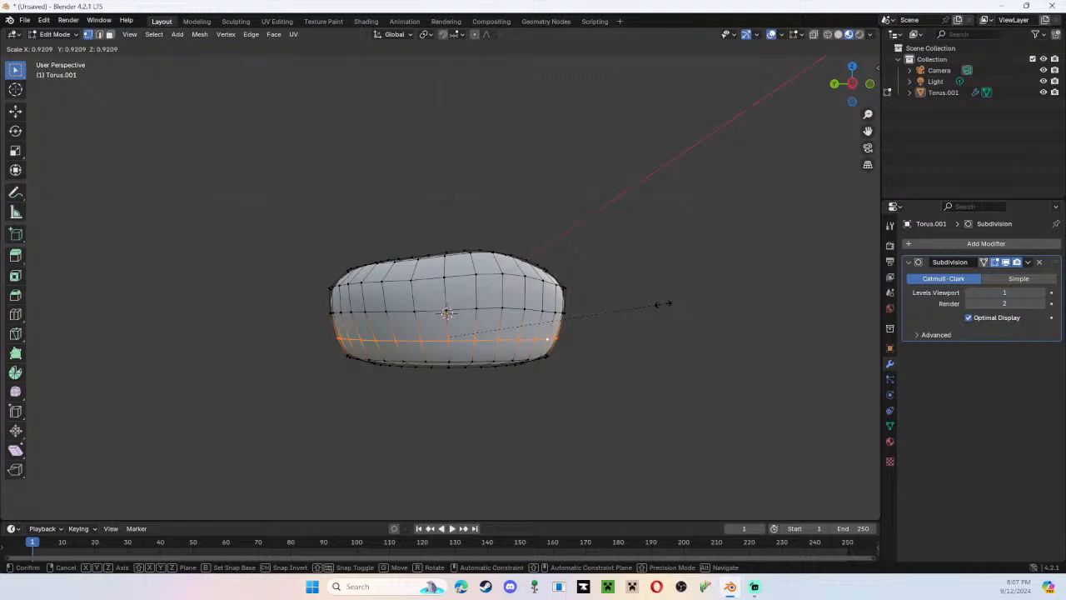
left_click(664, 303)
Viewing the donut from directly below, select the two adjacent edge loops on the outer part of its underside.
middle_click_drag(638, 376, 638, 288)
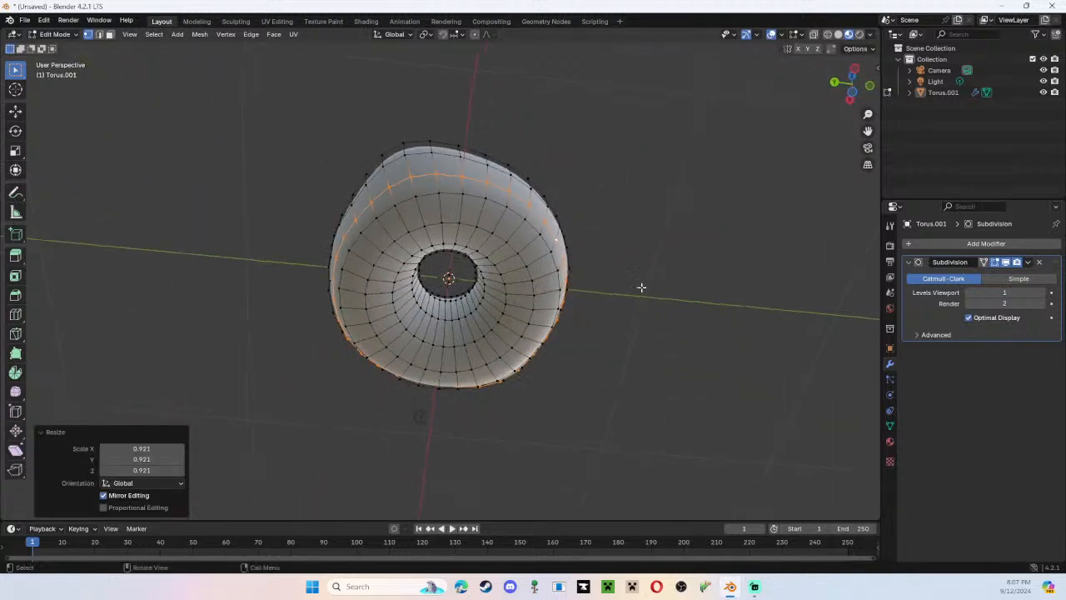
left_click(851, 94)
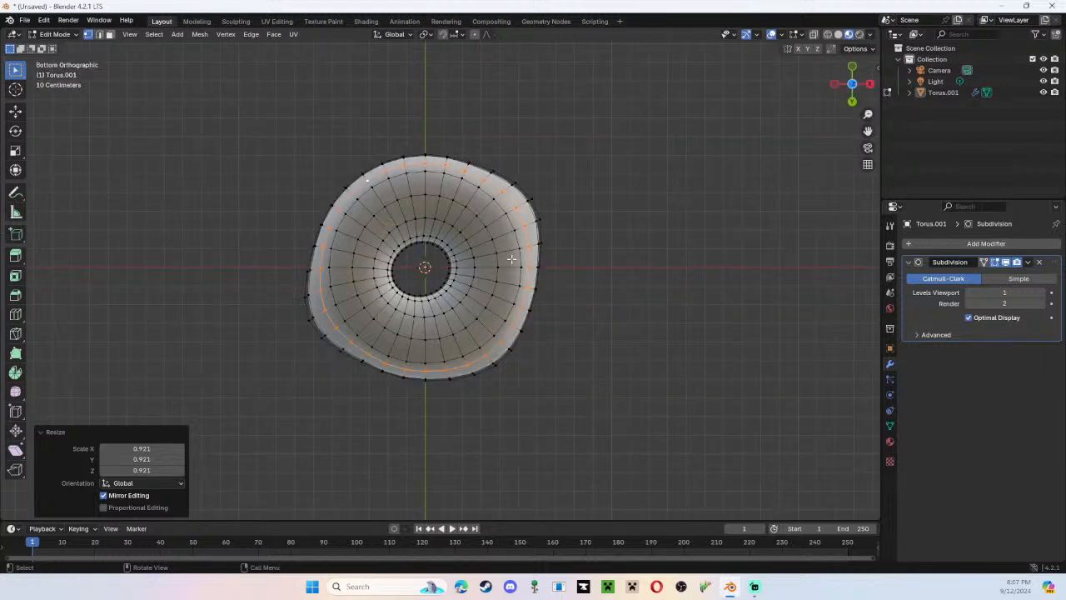
left_click(511, 220)
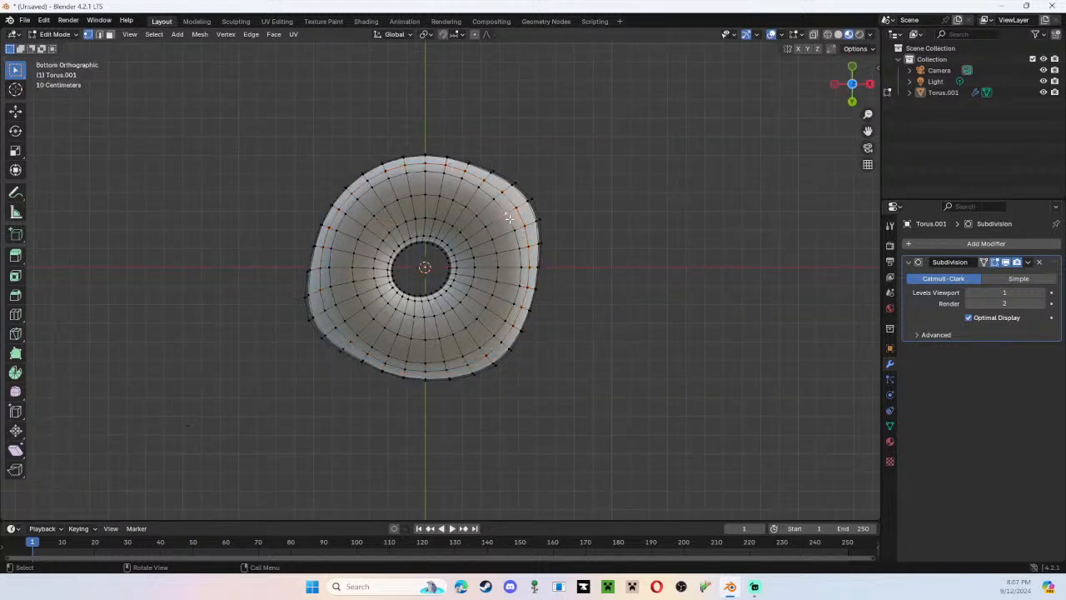
left_click(511, 225, "alt")
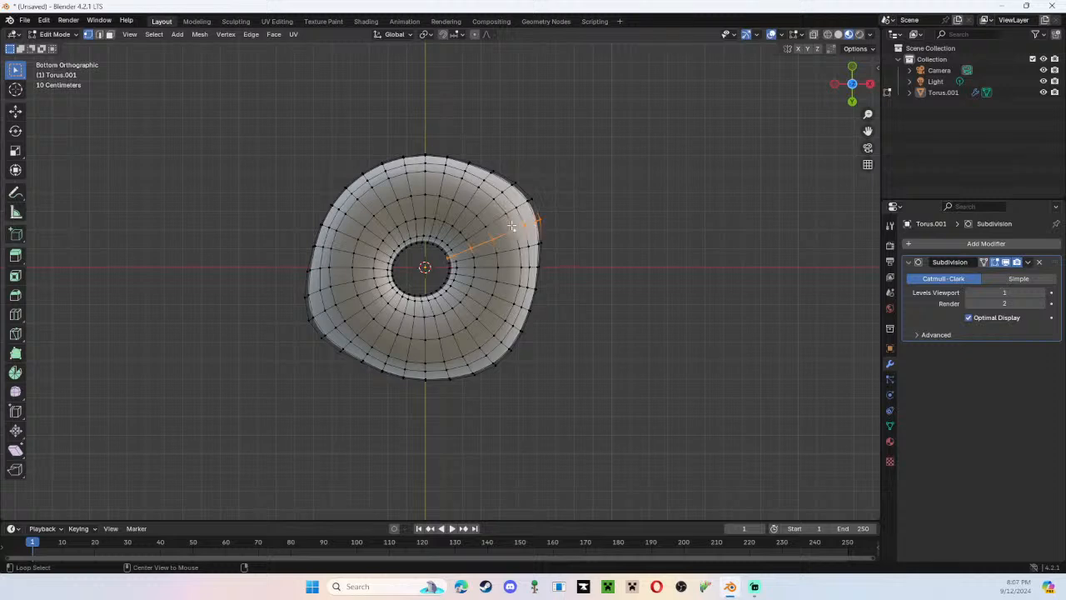
left_click(511, 225, "alt")
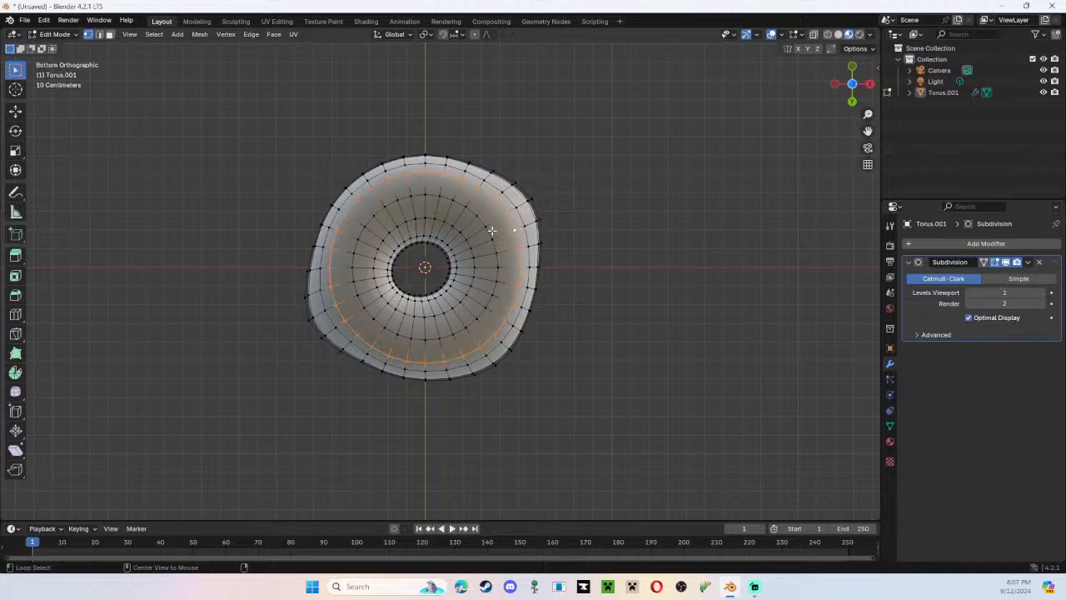
left_click(490, 233, "alt+shift")
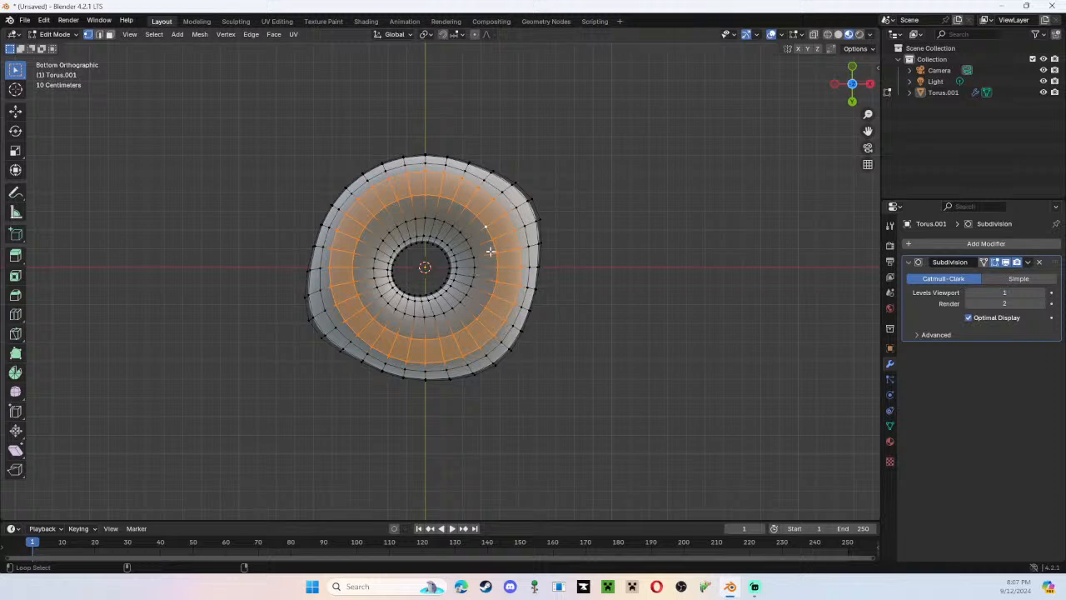
Try to slide the two selected underside loops along their edges by a factor of about 0.67, and undo it.
middle_click_drag(551, 225, 572, 316)
key("g")
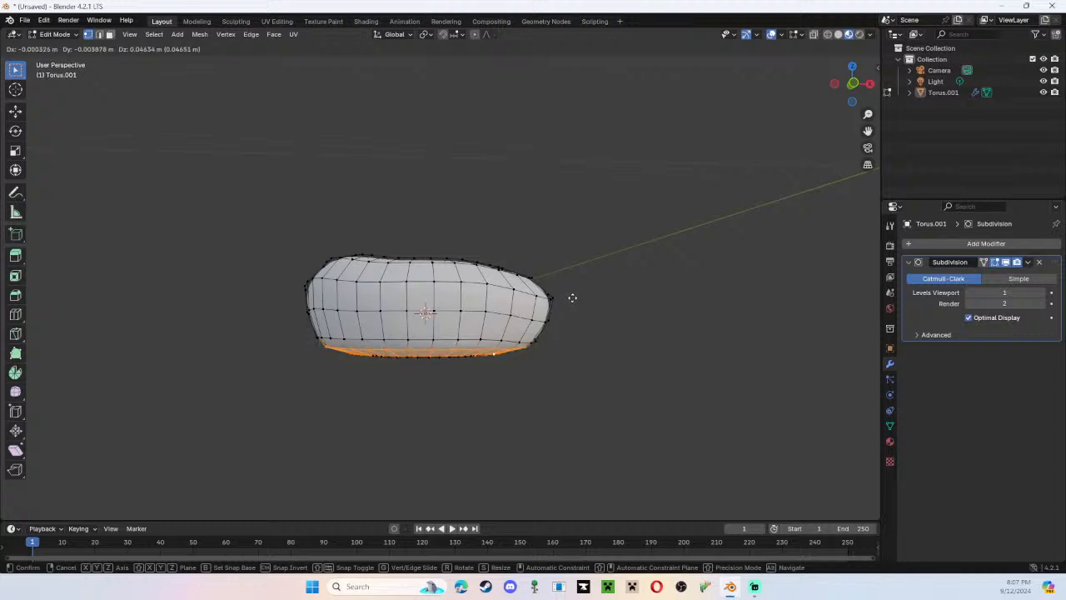
key("g")
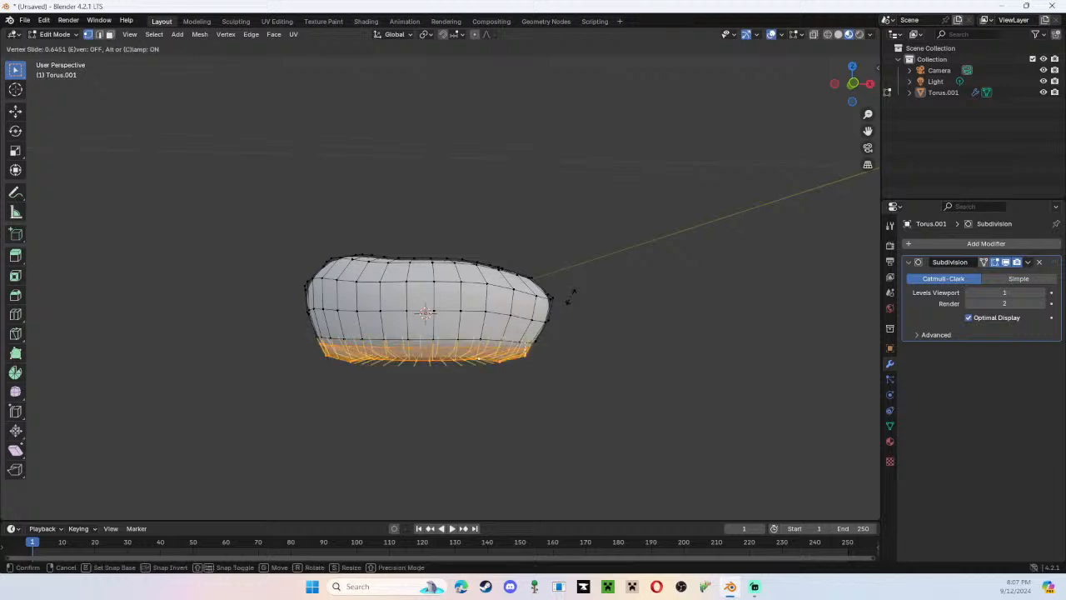
left_click(570, 297)
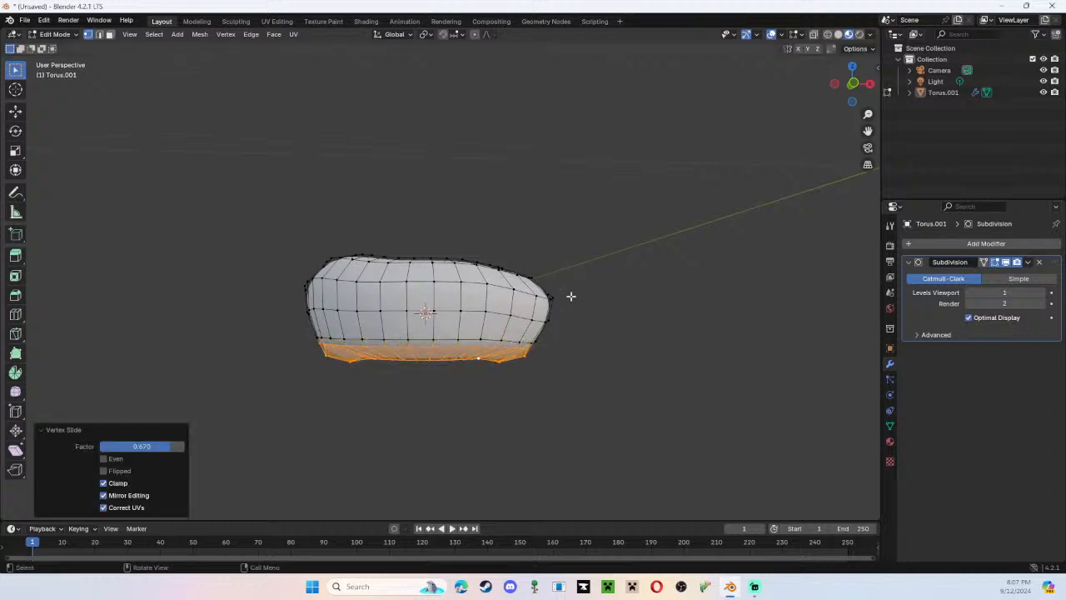
middle_click_drag(567, 336, 613, 339)
key("ctrl+z")
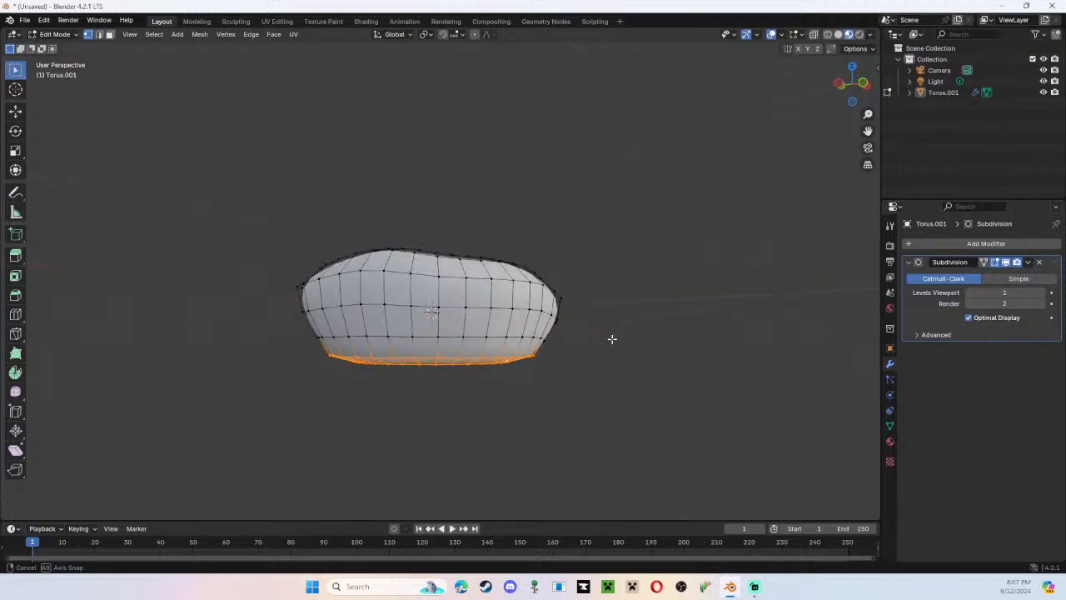
In the front view, move the two selected underside loops up by about 0.068 m.
left_click(854, 87)
key("g")
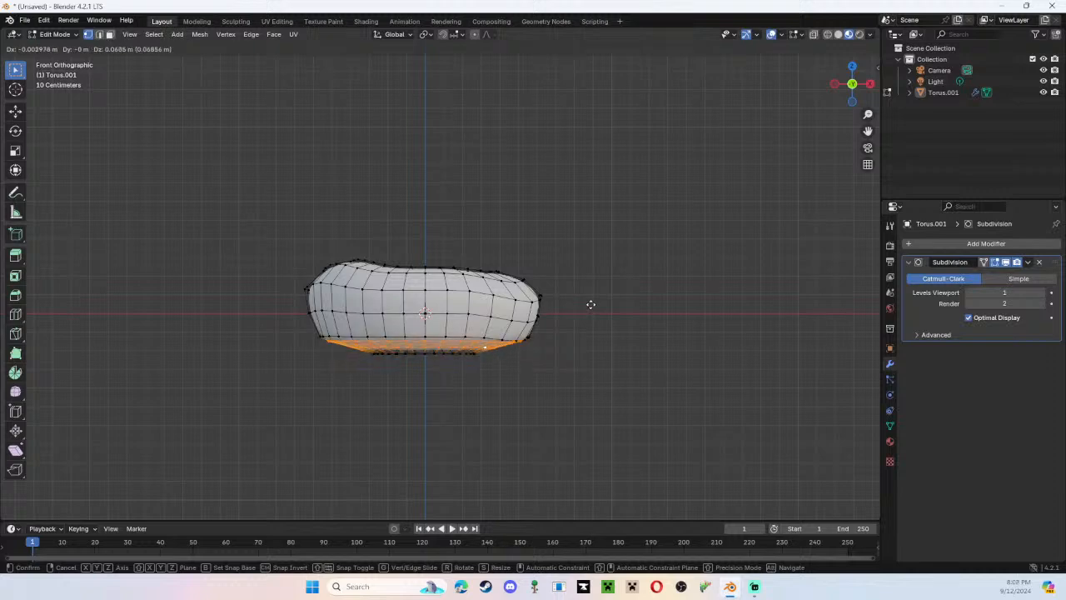
left_click(591, 304)
middle_click_drag(591, 304, 601, 466)
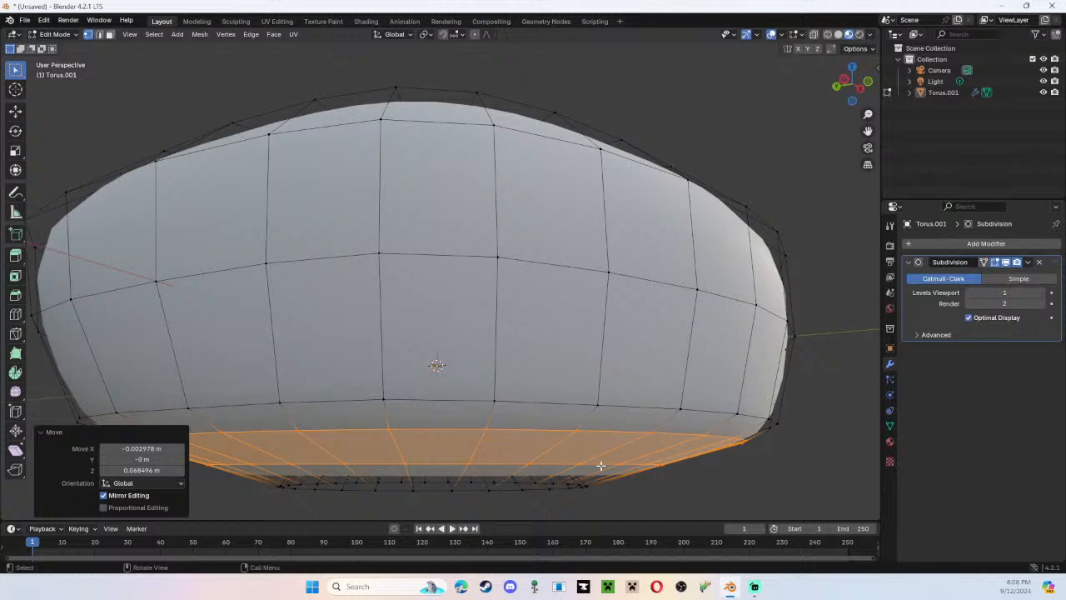
Select the lowest edge loop around the hole on the donut's underside and move it up about 0.024 m in the right view.
middle_click_drag(821, 410, 833, 374)
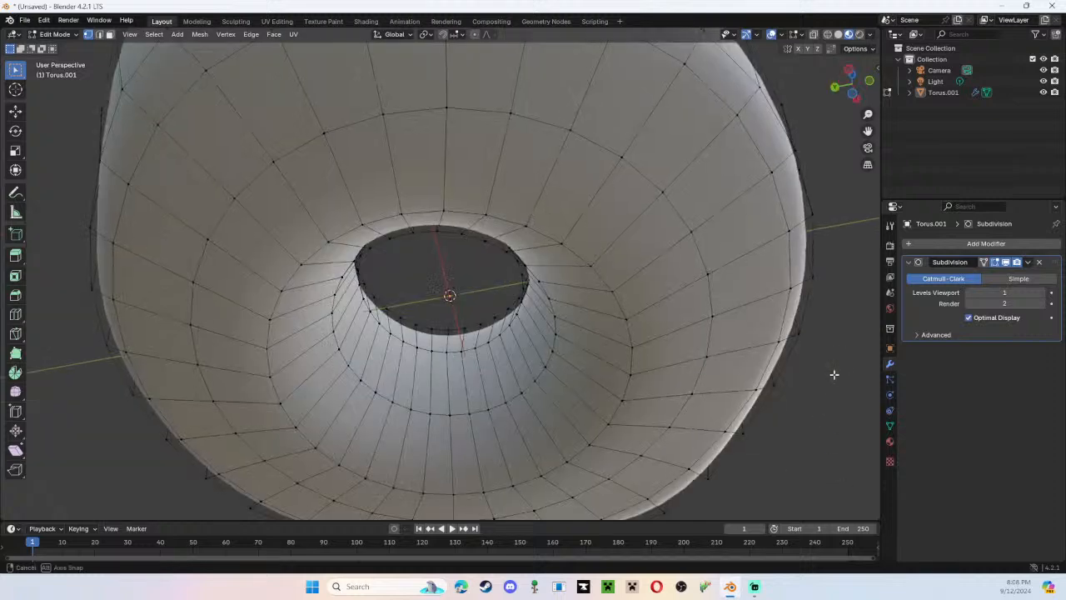
left_click(852, 94)
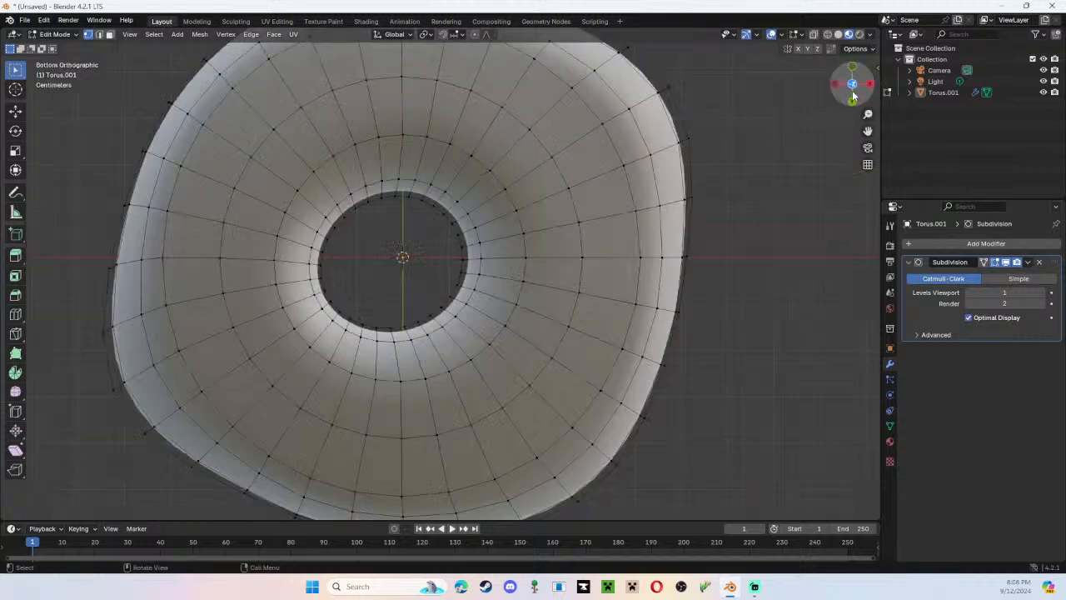
middle_click_drag(717, 241, 463, 408)
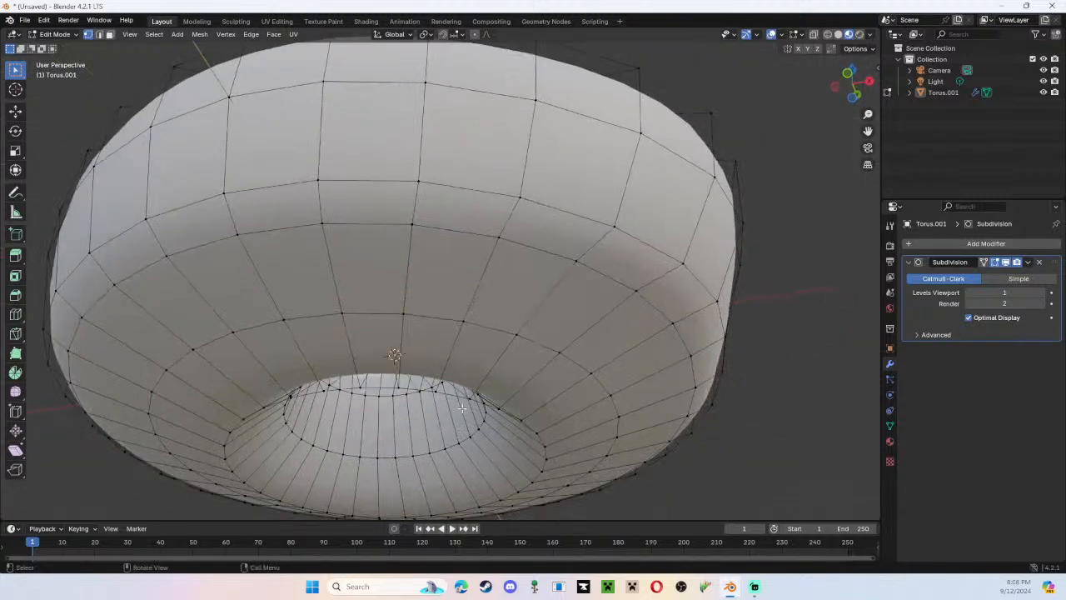
left_click(409, 390, "alt")
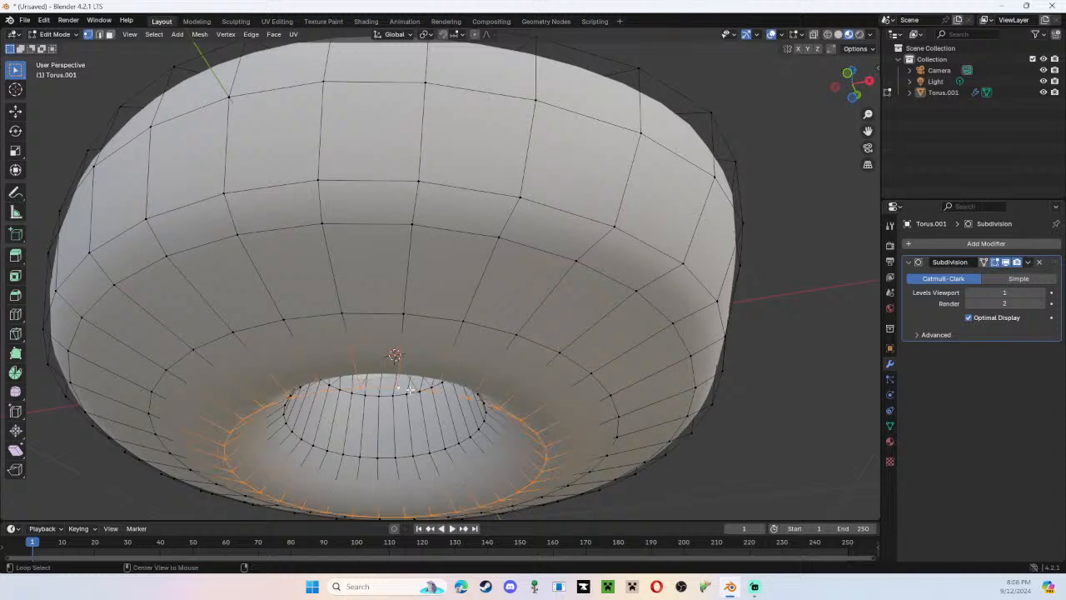
left_click(867, 83)
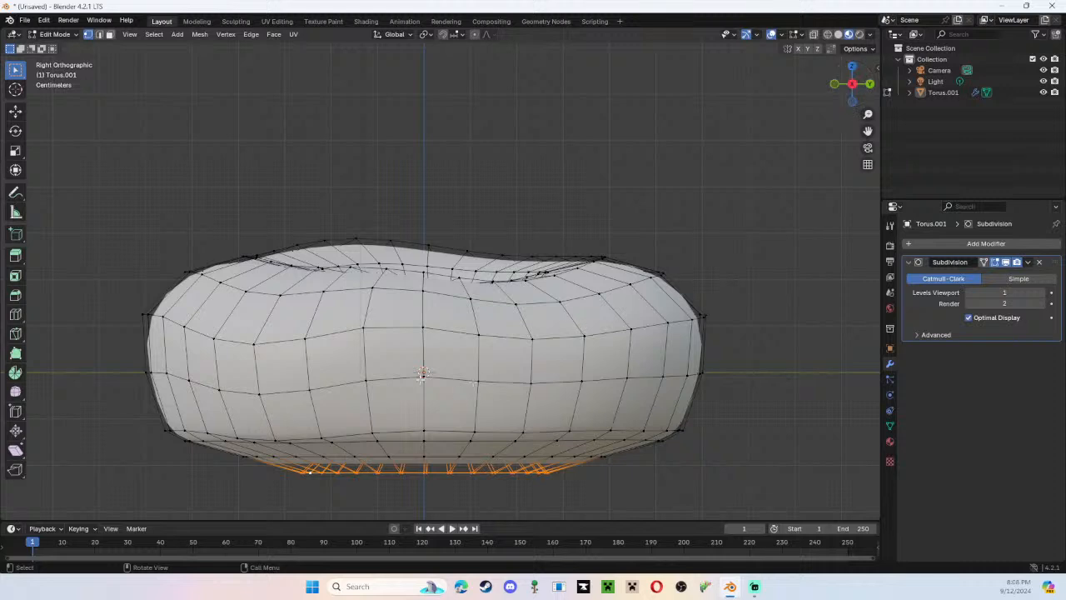
key("g")
key("z")
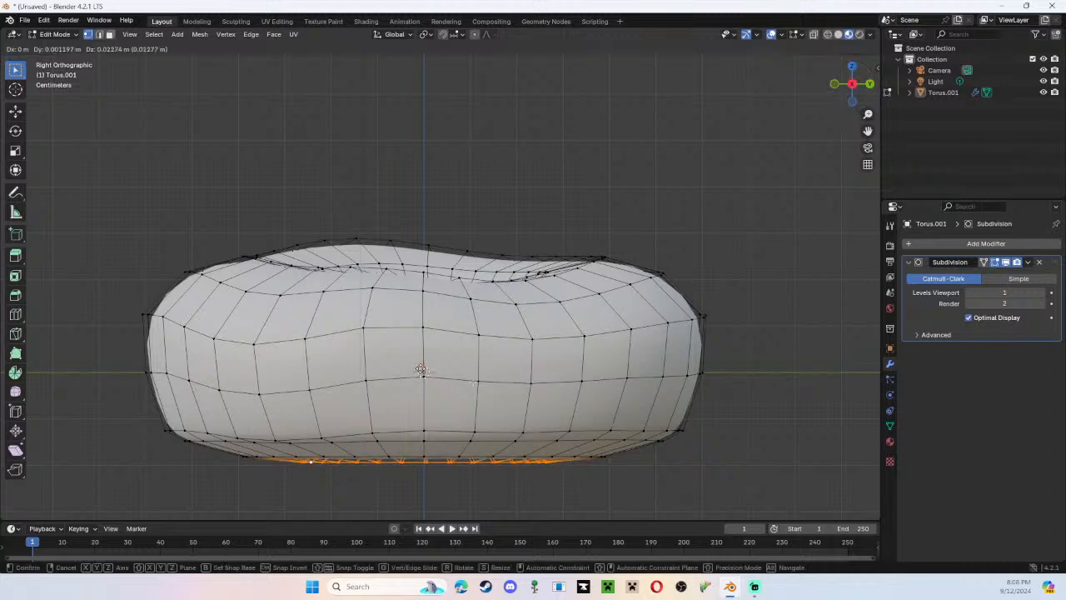
left_click(421, 370)
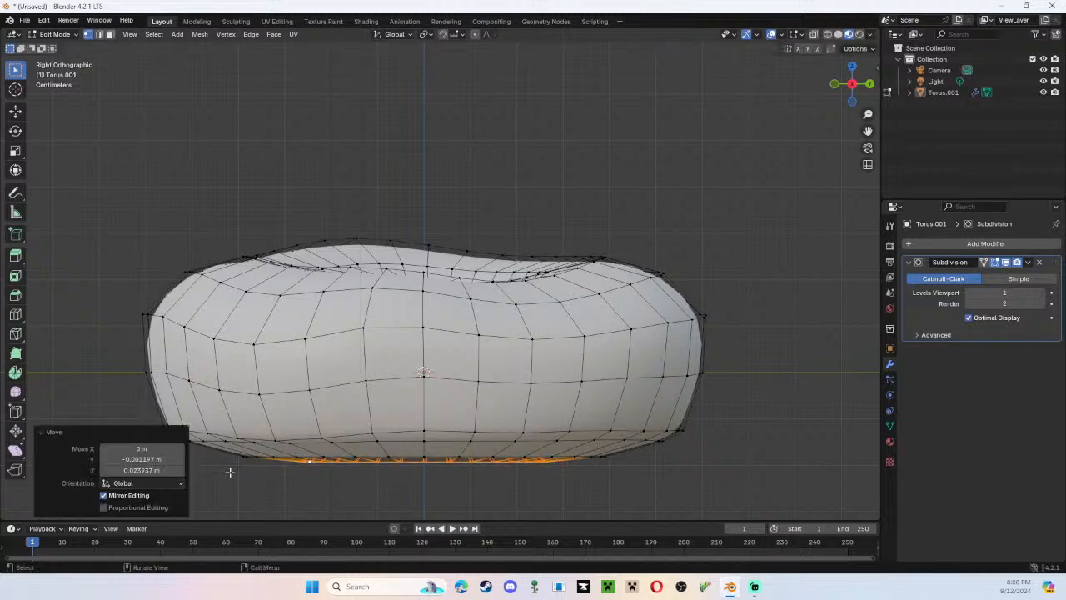
Check the flattened underside and the sides of the donut, and switch back to Object Mode.
middle_click_drag(261, 487, 409, 471)
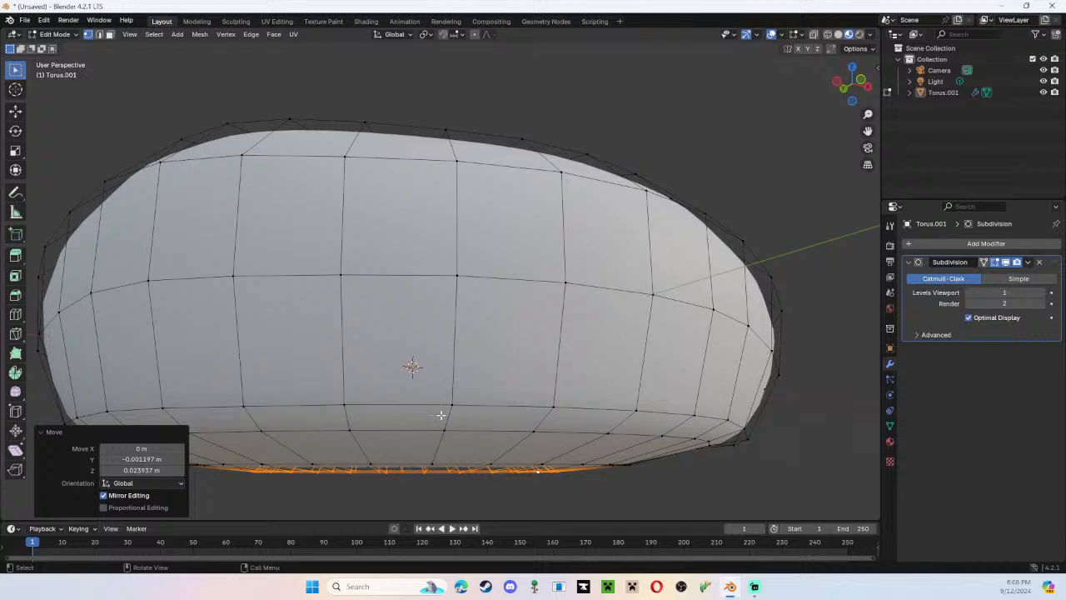
middle_click_drag(441, 414, 517, 329)
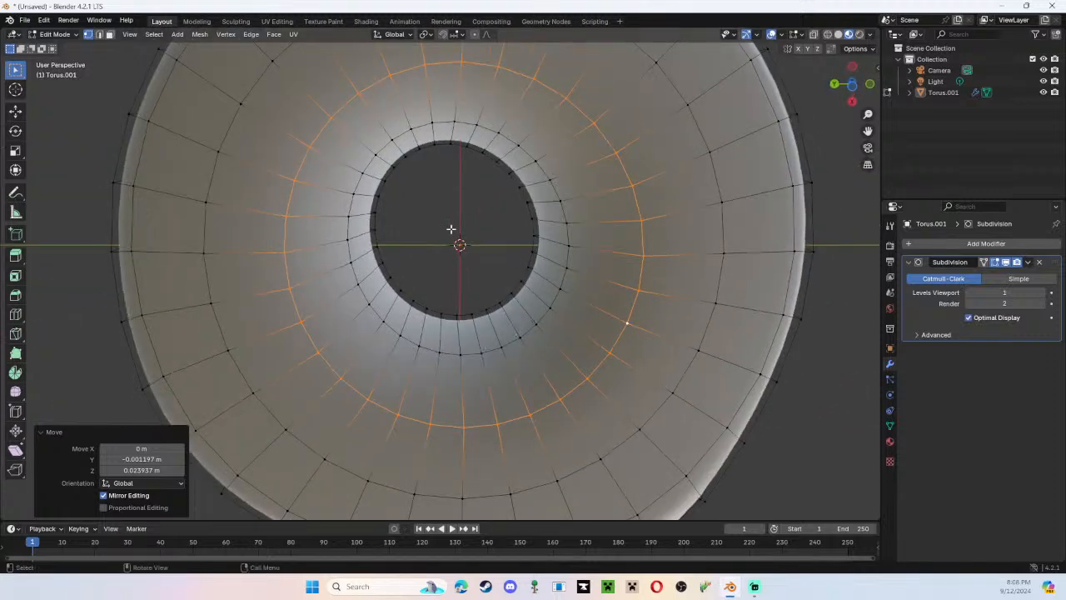
middle_click_drag(495, 260, 647, 321)
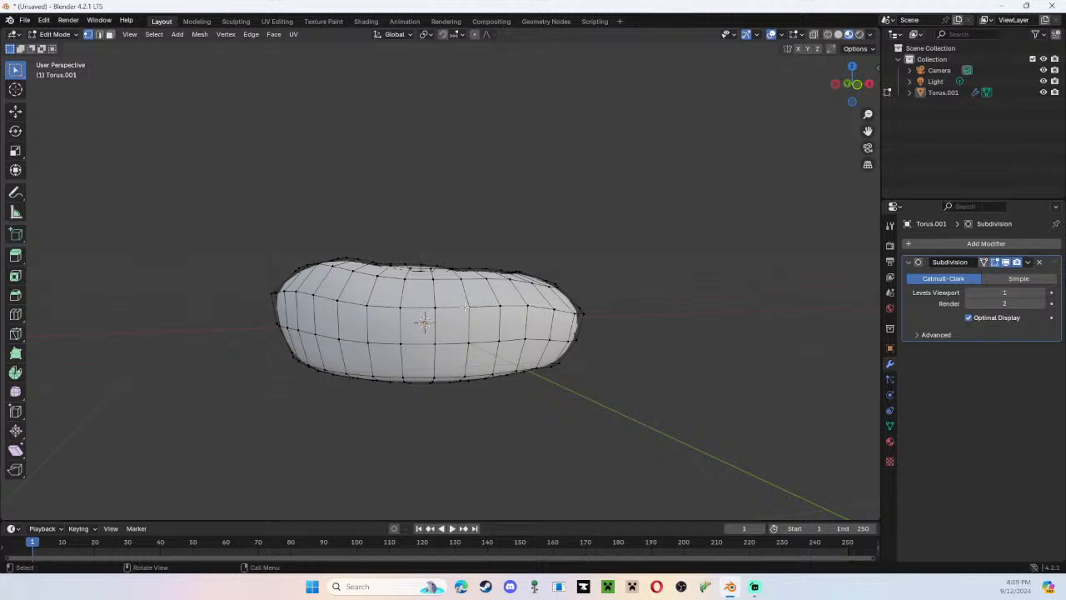
middle_click_drag(465, 308, 486, 391)
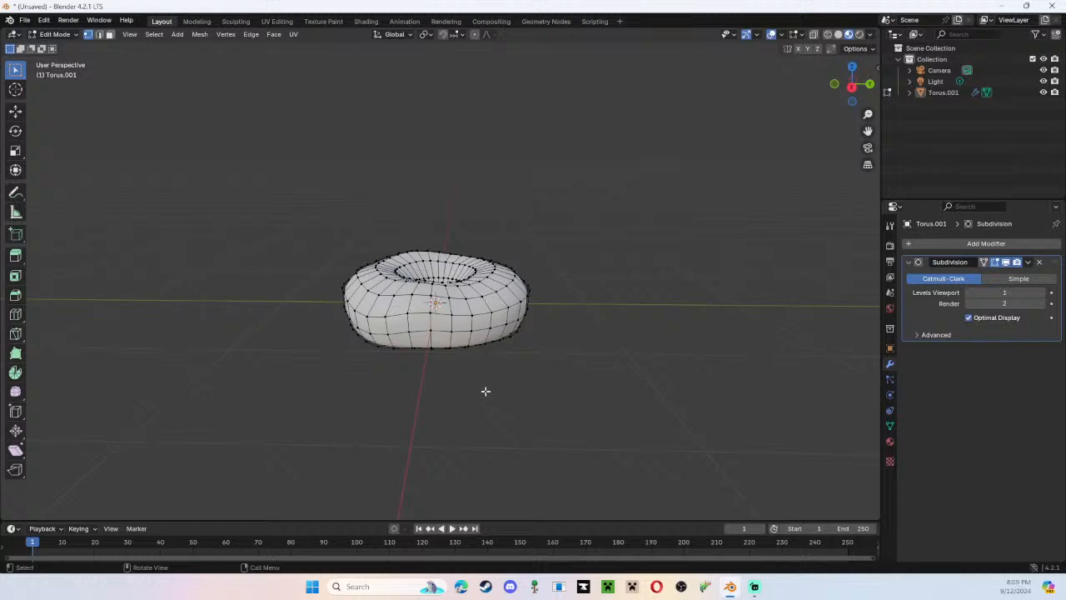
key("Tab")
key("w")
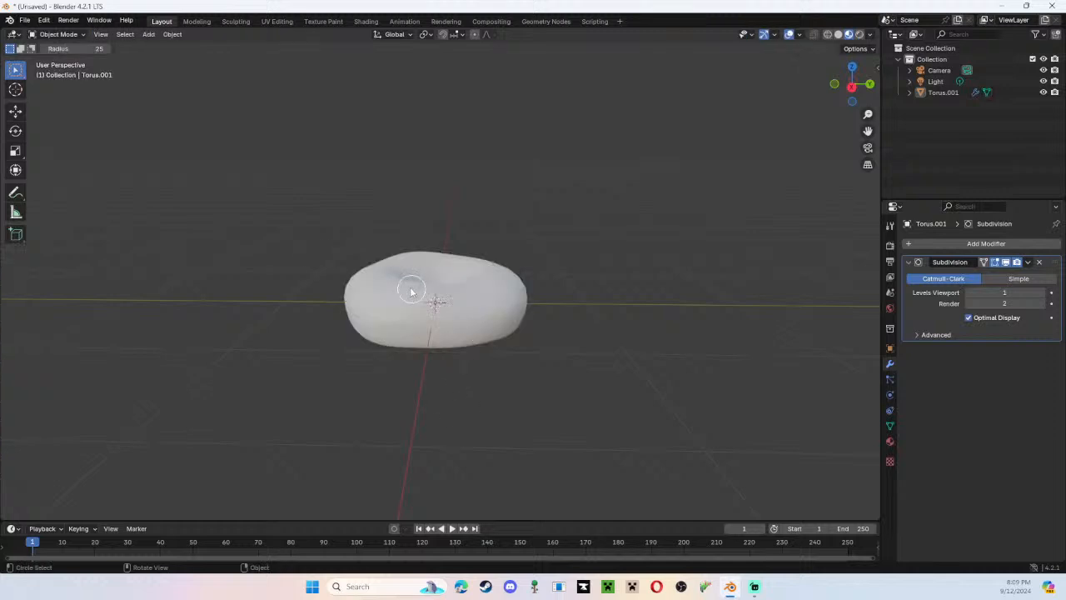
Save the project in the Documents folder as donut.blend.
left_click(43, 20)
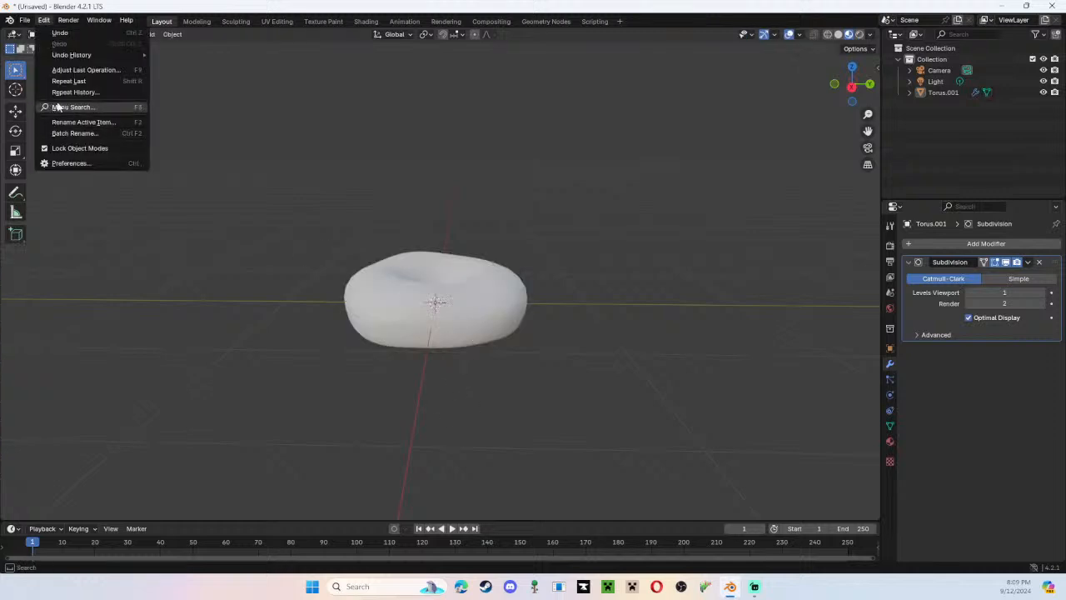
left_click(25, 20)
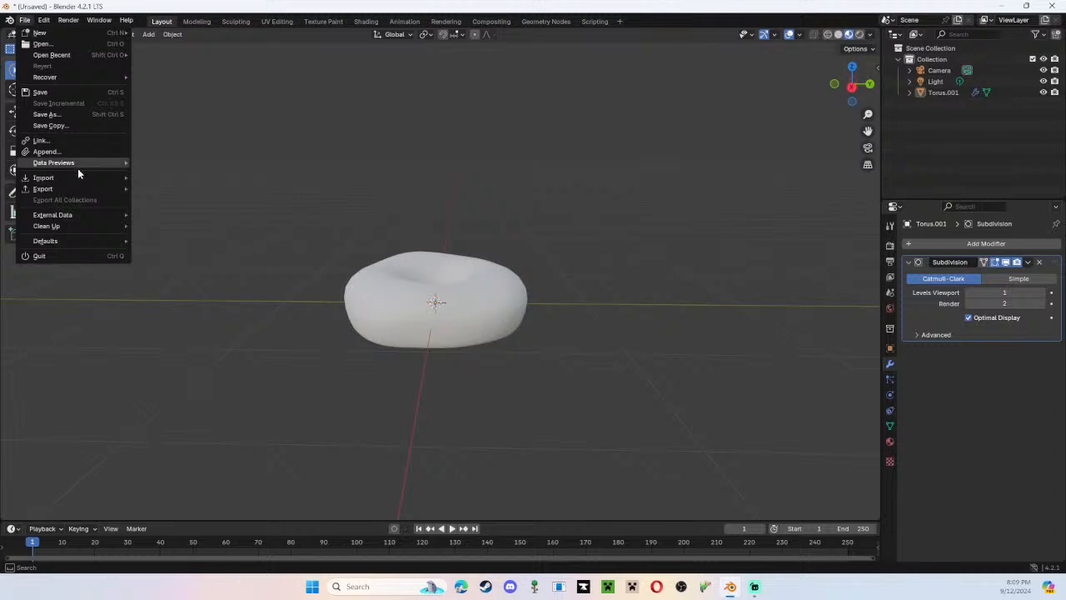
left_click(46, 115)
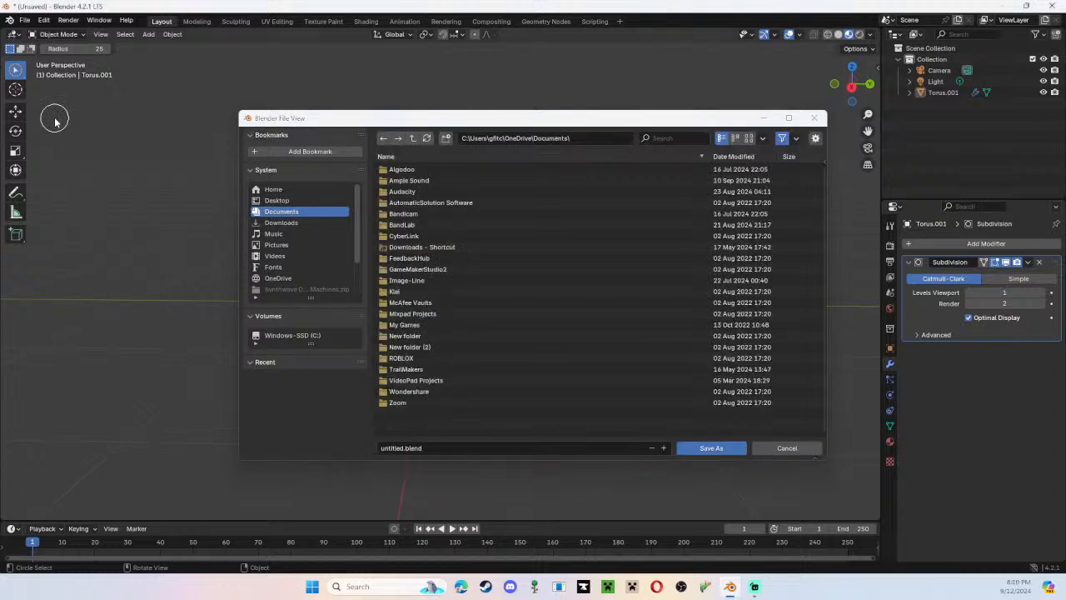
left_click(446, 446)
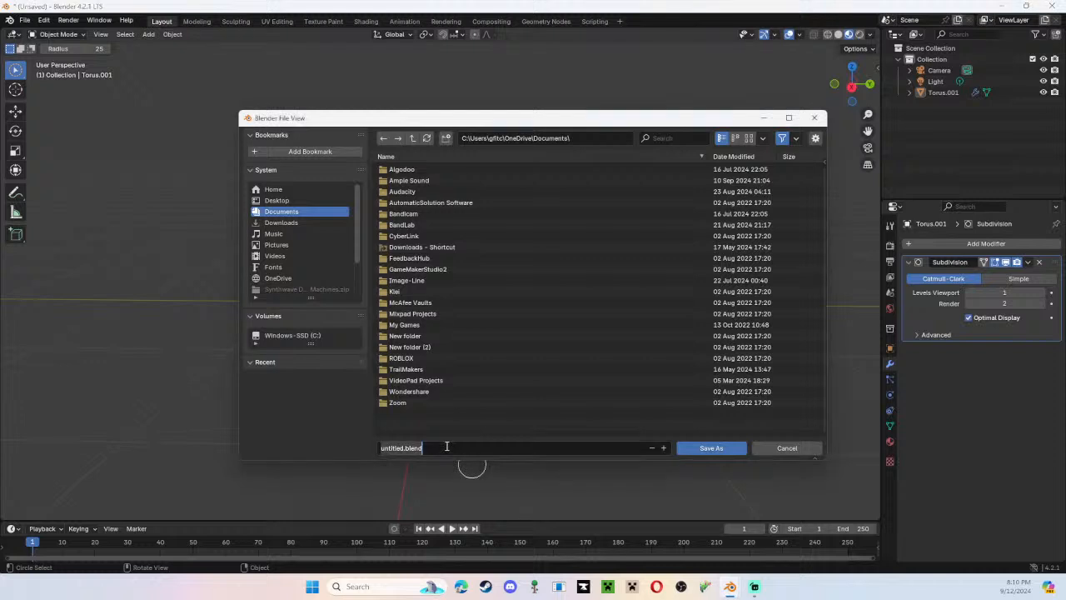
key("Home")
key("shift+Right")
key("shift+Right")
key("shift+Right")
key("shift+Right")
key("shift+Right")
key("shift+Right")
key("shift+Right")
key("shift+Right")
type("donut")
left_click(692, 450)
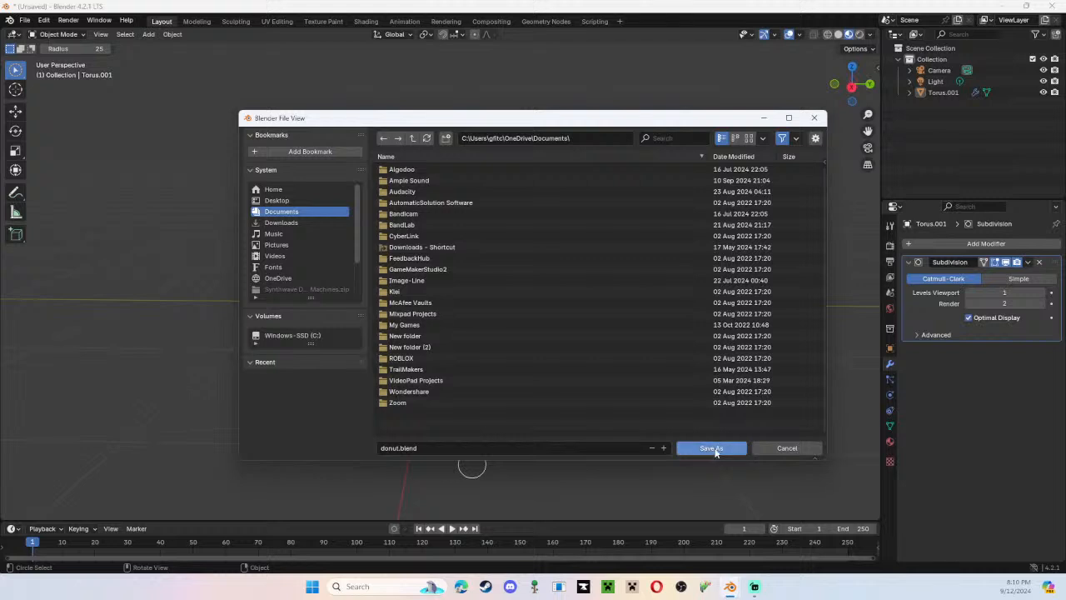
left_click(713, 448)
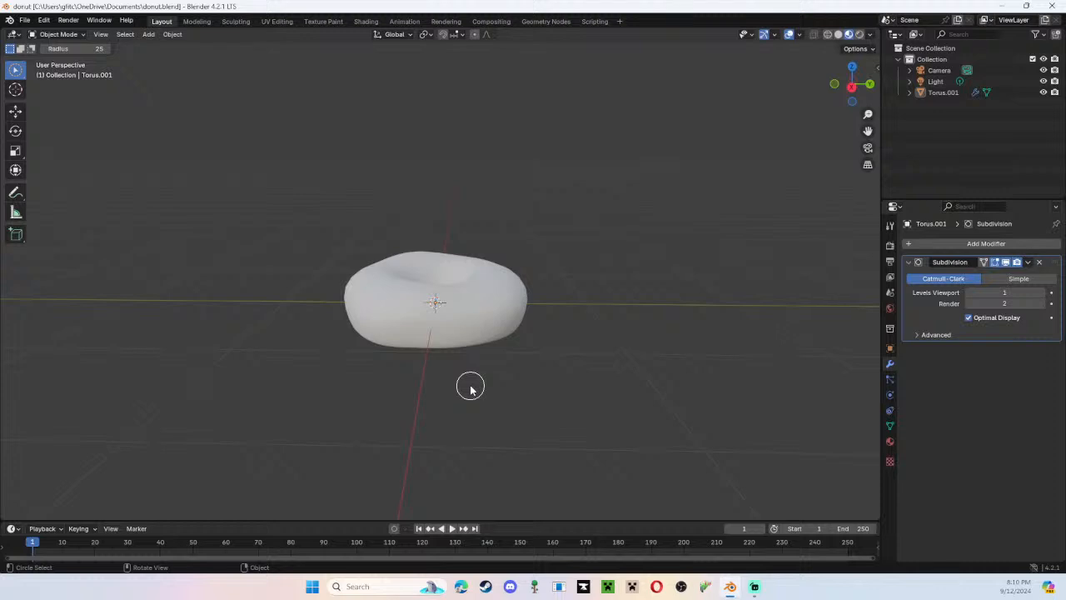
middle_click_drag(529, 290, 541, 212)
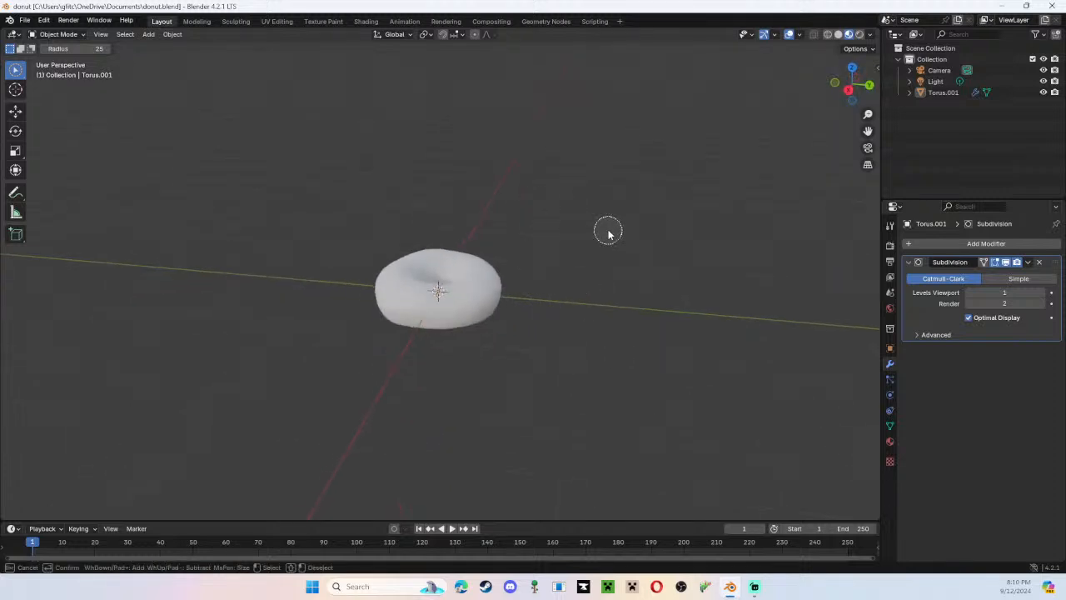
mouse_move(608, 231)
left_mouse_down()
mouse_move(479, 276)
mouse_move(486, 288)
left_mouse_up()
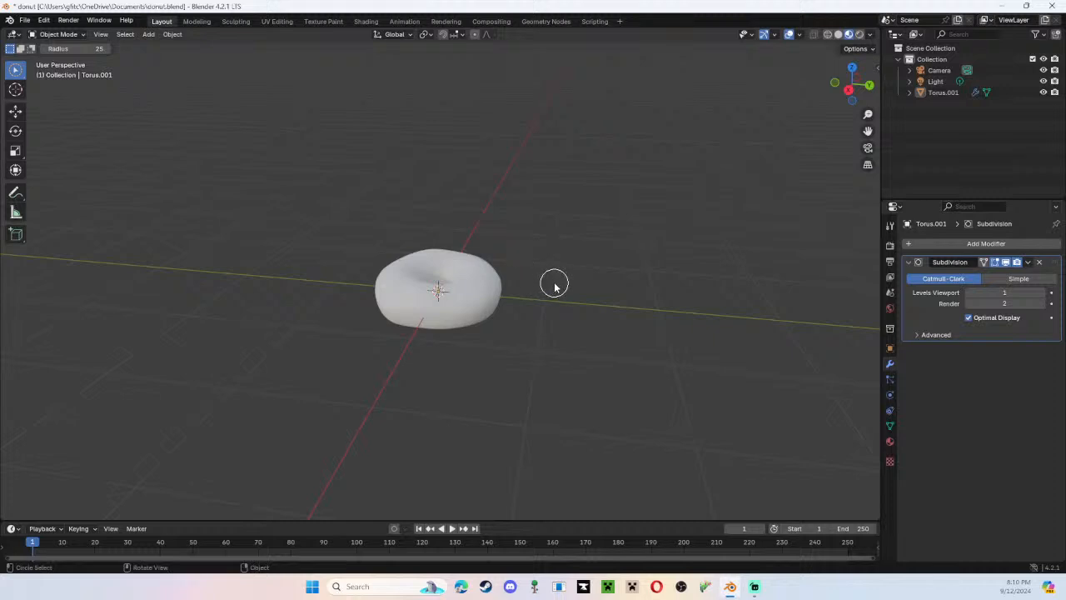
scroll(554, 286, "up", 8)
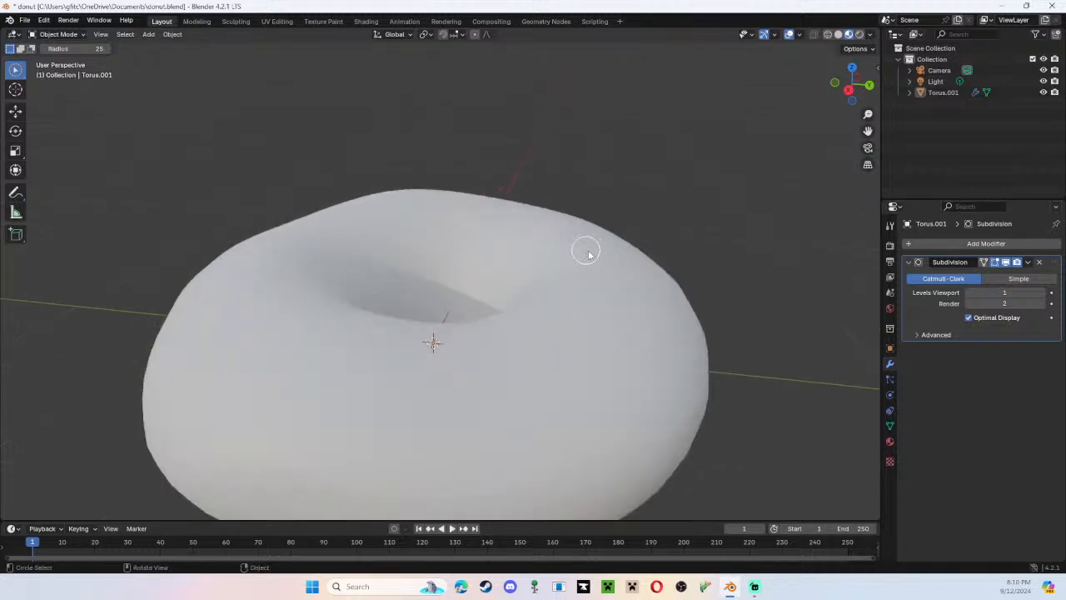
scroll(587, 254, "down", 5)
Switch to the Move tool with proportional editing off, and leave the donut deselected.
left_click(475, 35)
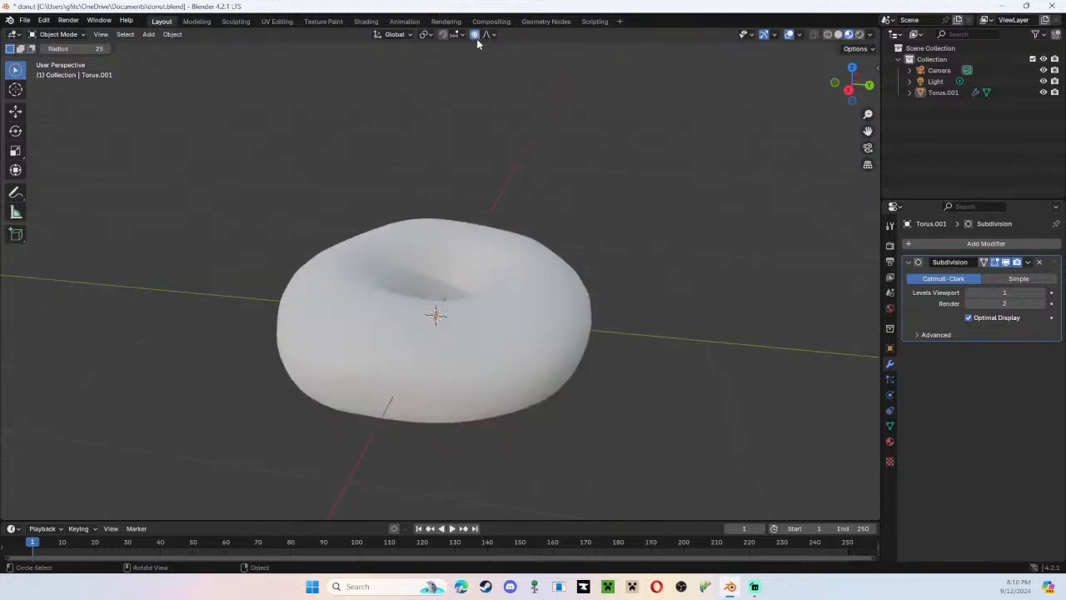
left_click(475, 34)
left_click(16, 112)
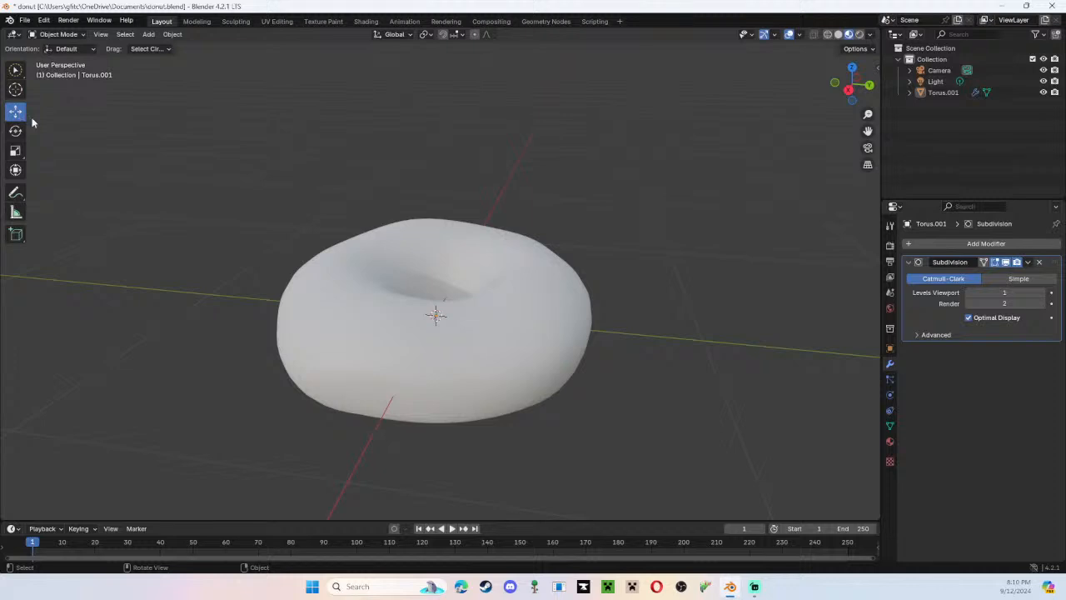
left_click(370, 274)
middle_click_drag(369, 273, 232, 255)
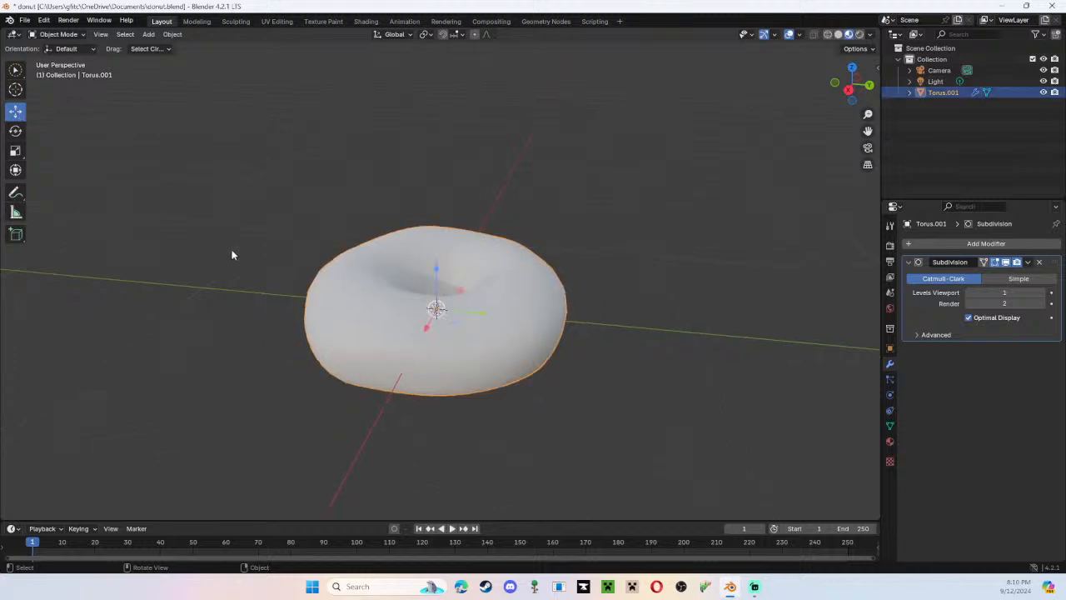
scroll(235, 248, "down", 3)
left_click(242, 231)
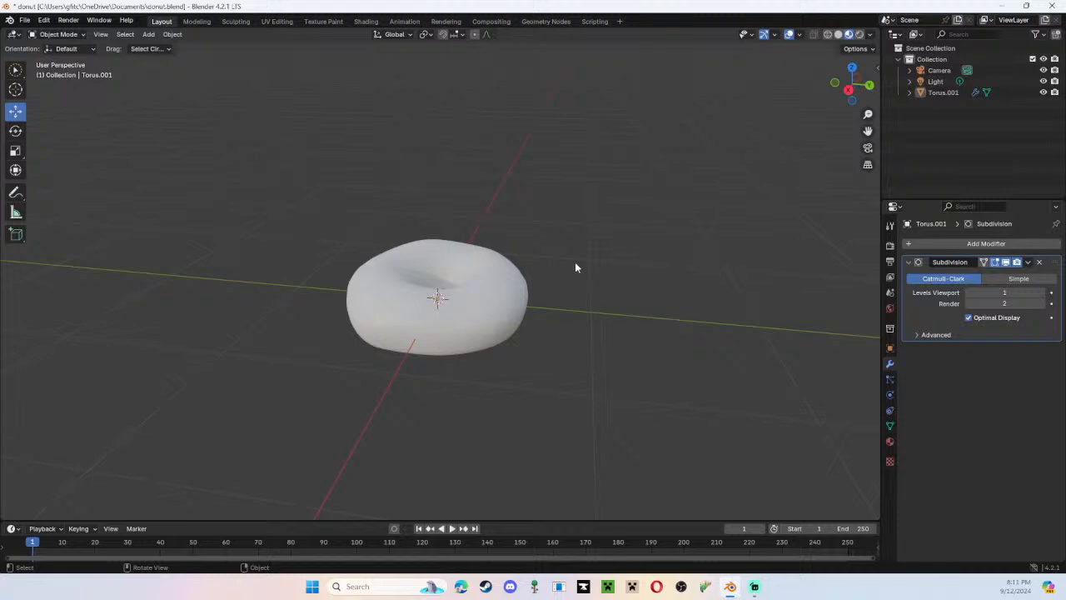
Select the donut and move it up along the global Z axis by about 0.23 m.
middle_click_drag(575, 267, 637, 275)
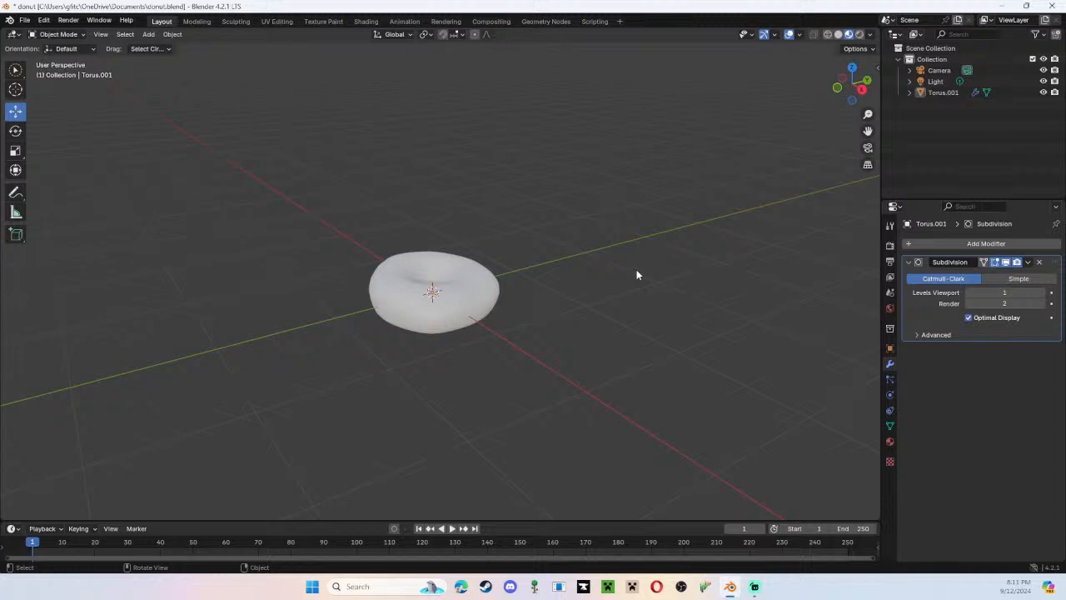
middle_click_drag(637, 275, 526, 335)
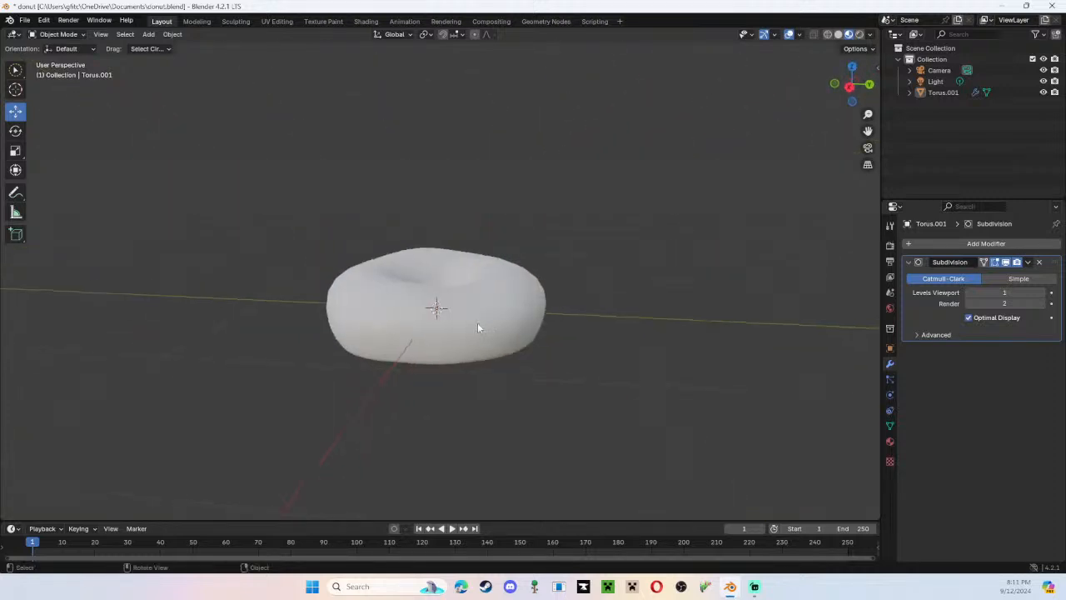
left_click(478, 327)
key("g")
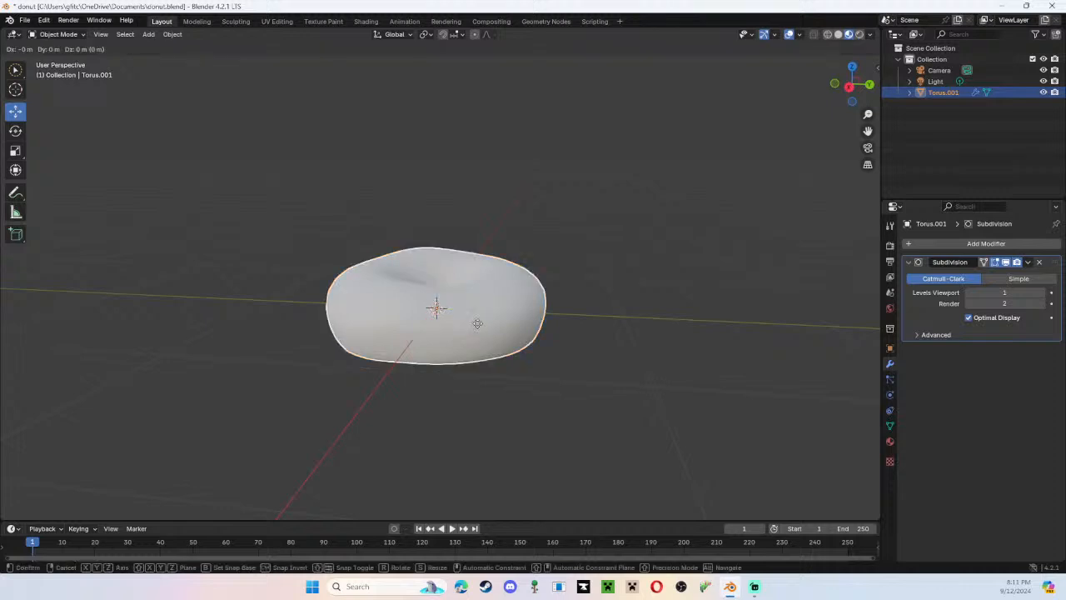
key("z")
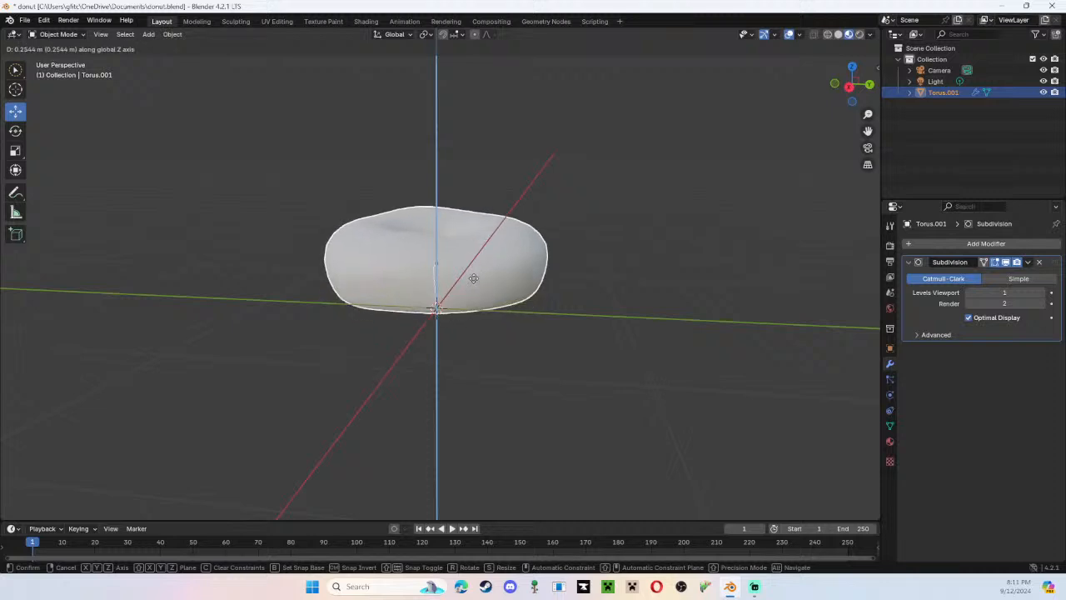
left_click(467, 284)
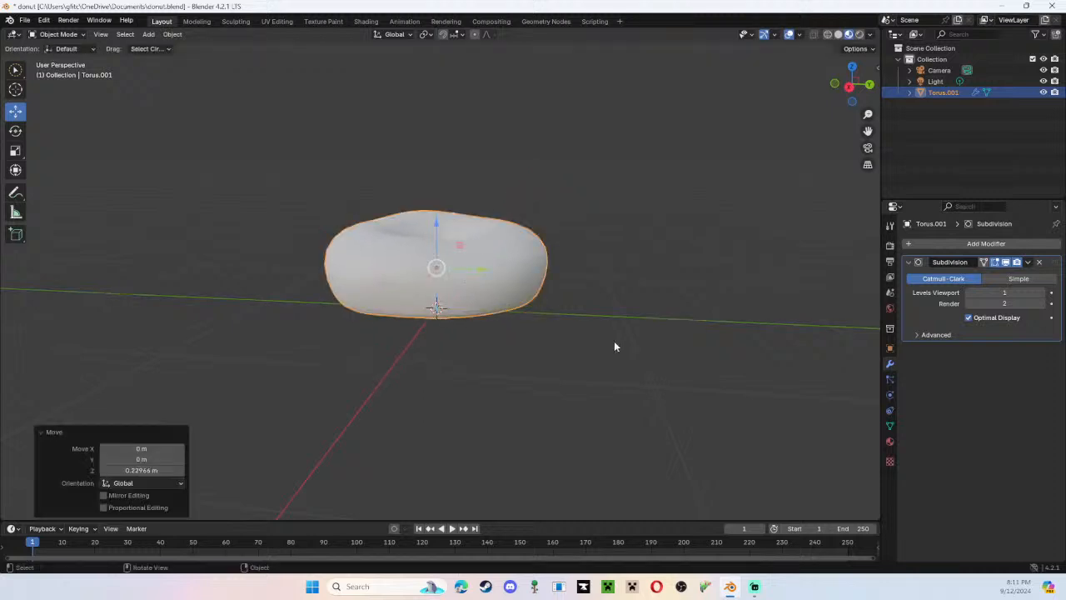
Viewing from the side, lower the donut toward the ground plane in two small free moves, the second about 0.058 m down.
middle_click_drag(615, 345, 621, 329)
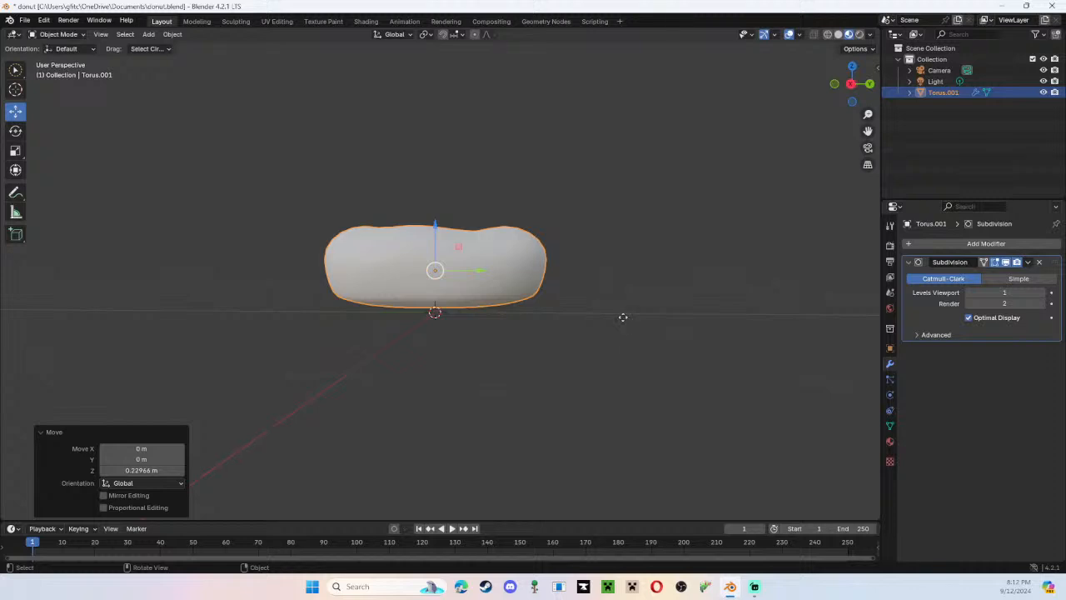
key("g")
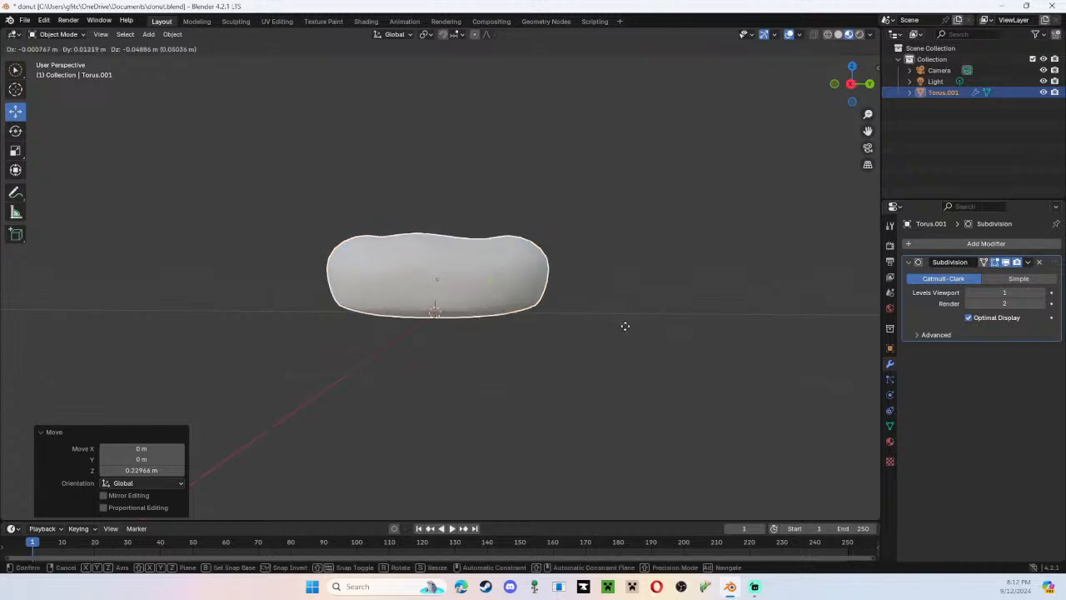
left_click(624, 326)
mouse_move(625, 326)
middle_mouse_down()
mouse_move(633, 319)
mouse_move(658, 335)
mouse_move(602, 345)
mouse_move(616, 329)
mouse_move(641, 329)
middle_mouse_up()
key("g")
left_click(655, 345)
Raise the donut freely by about 0.062 m, shifting it about -0.018 m along Y, so its underside rests at the world origin.
scroll(602, 346, "up", 3)
key("g")
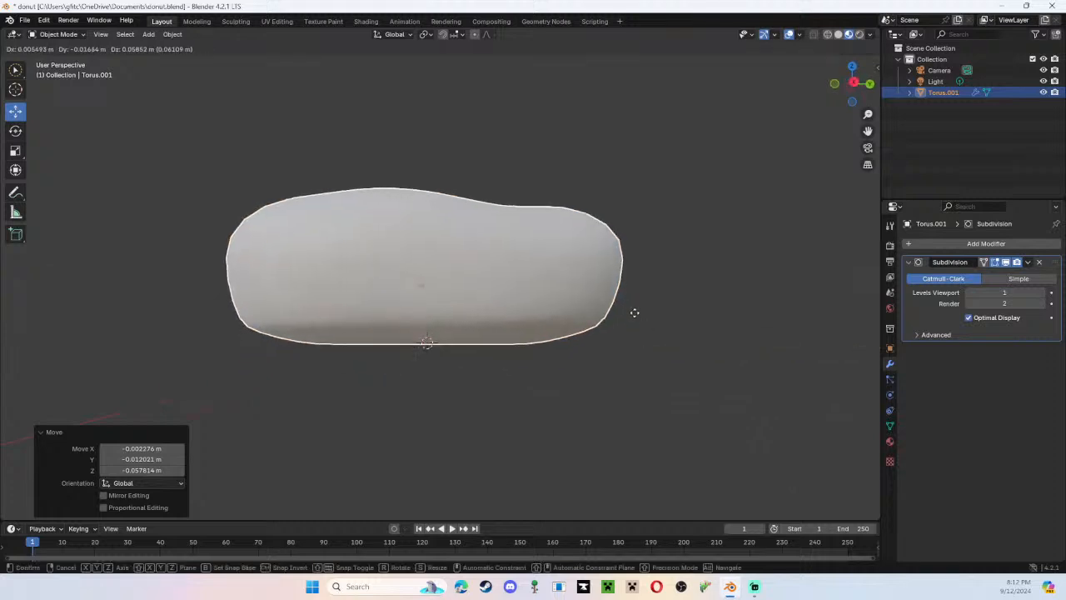
left_click(635, 314)
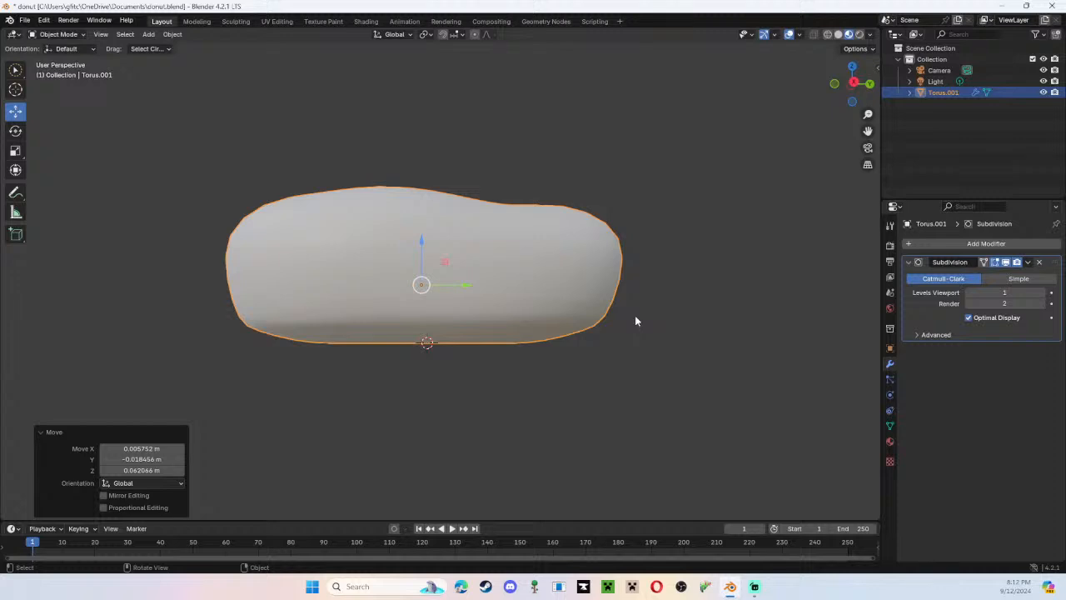
Save the repositioned donut to the existing donut.blend file.
left_click(25, 20)
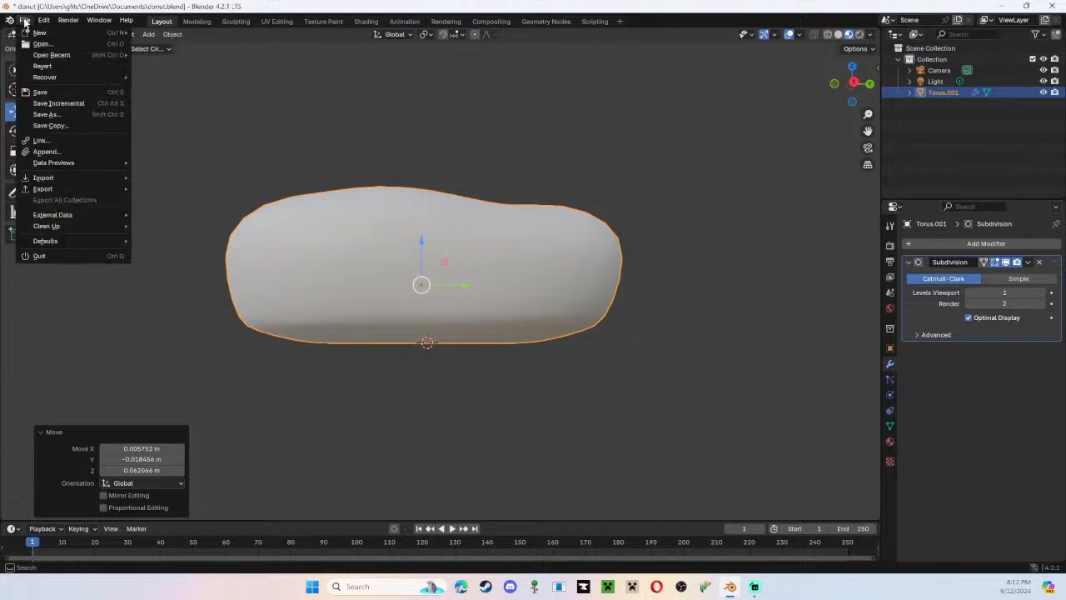
left_click(50, 92)
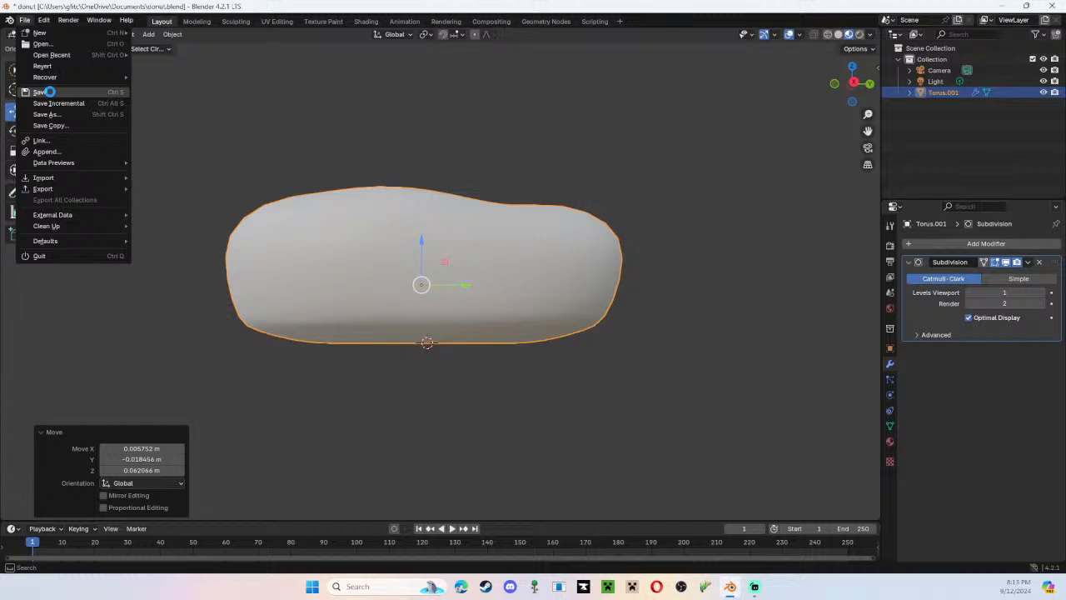
left_click(41, 92)
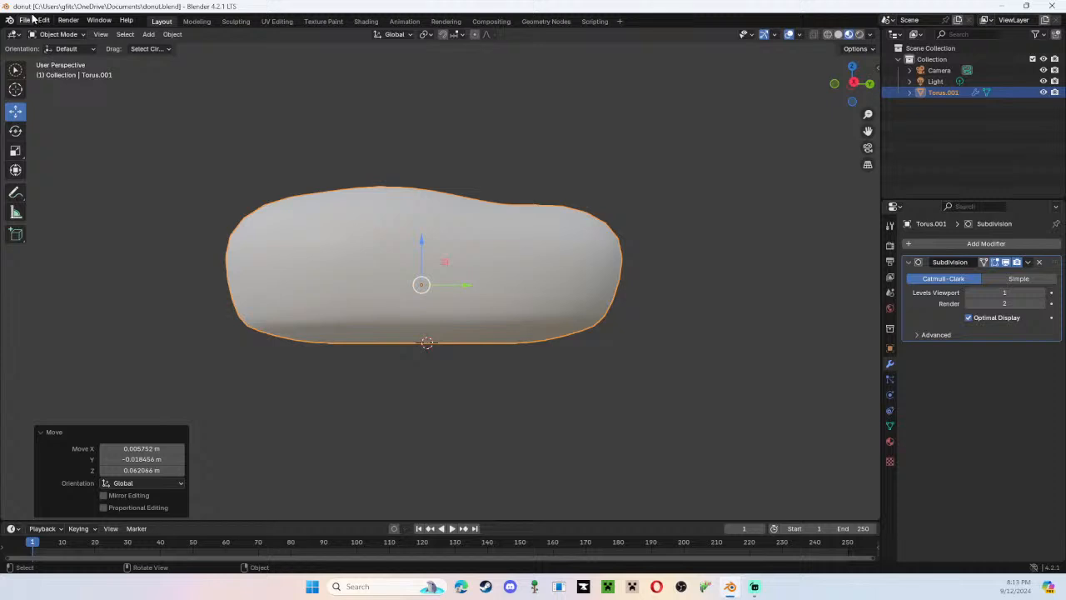
left_click(25, 20)
left_click(35, 92)
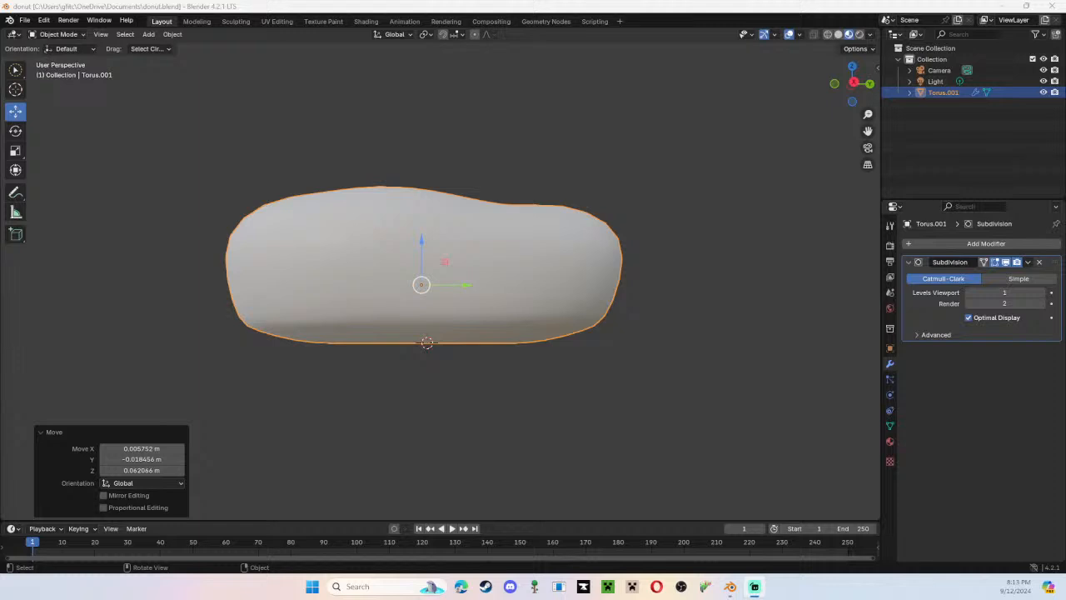
left_click_drag(366, 241, 233, 149)
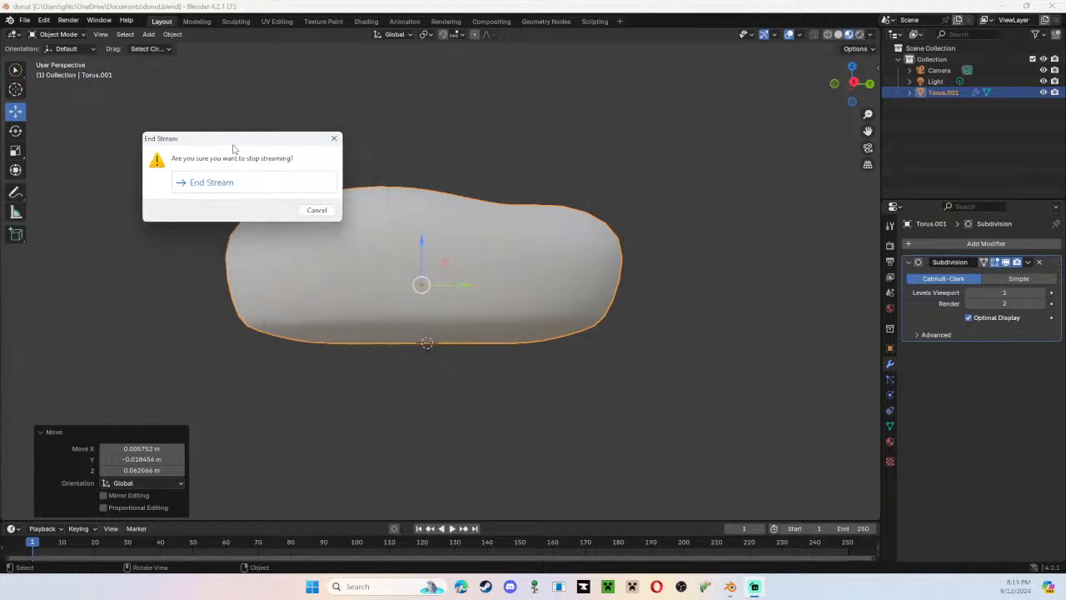